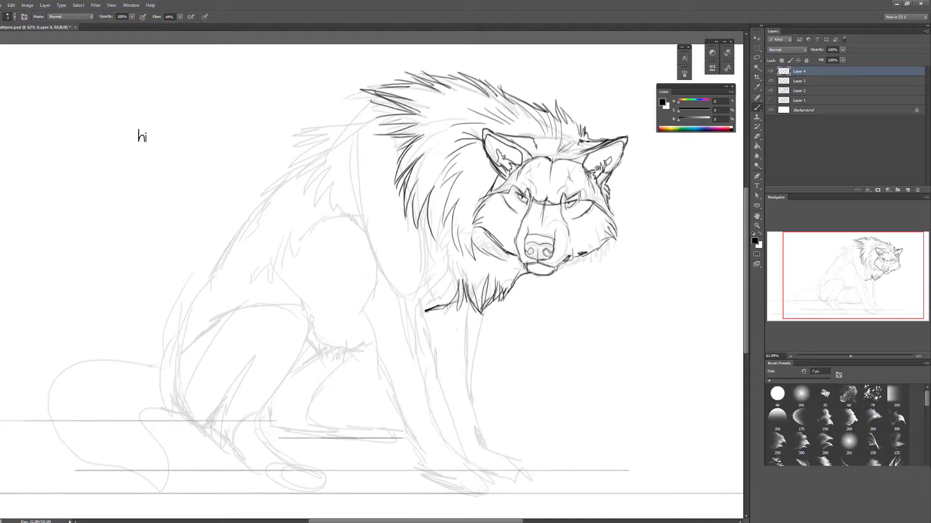
Flip the whole canvas horizontally so the wolf faces the other way
{"action": "scroll", "coordinate": [546, 213], "scroll_direction": "down", "scroll_amount": 2}
{"action": "key", "text": "e"}
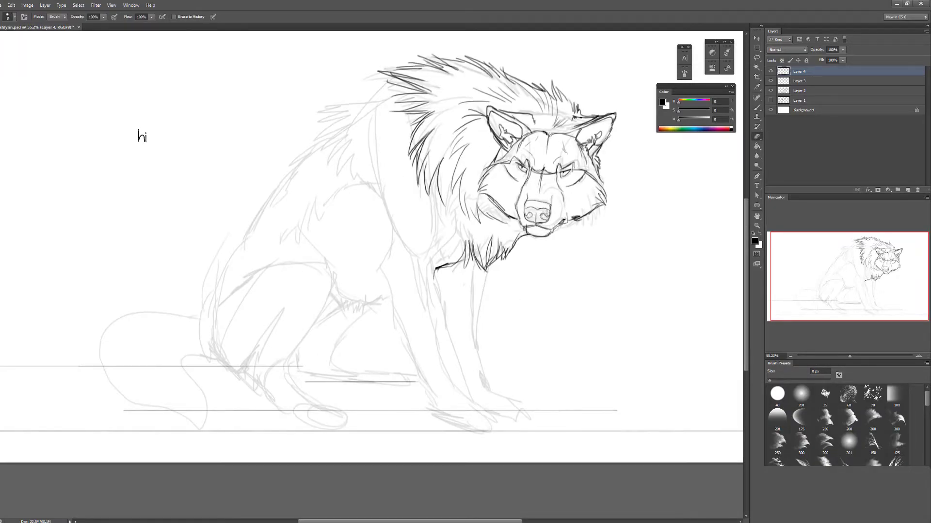
{"action": "key", "text": "b"}
{"action": "left_click", "coordinate": [27, 5]}
{"action": "left_click", "coordinate": [140, 119]}
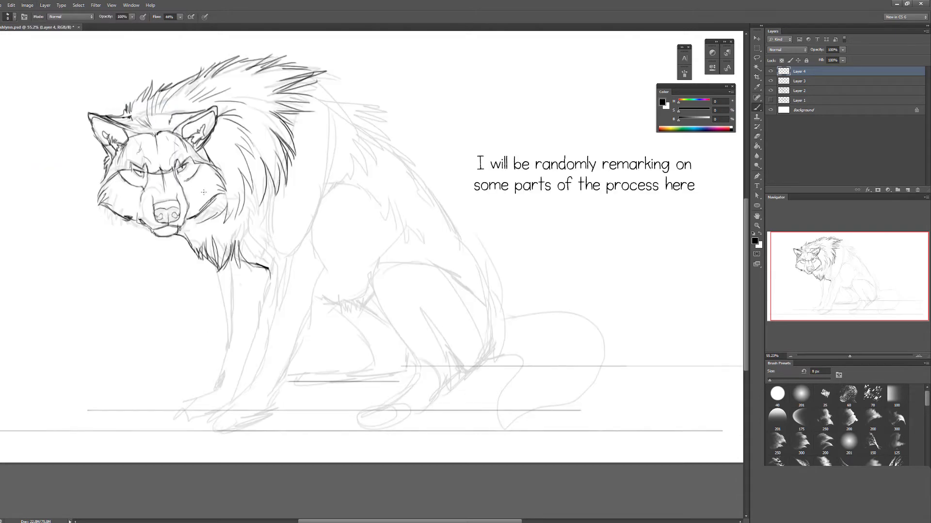
Draw the near front leg from shoulder to paw over the rough sketch, including the elbow tuft and chest line
{"action": "mouse_move", "coordinate": [278, 266]}
{"action": "left_mouse_down"}
{"action": "mouse_move", "coordinate": [286, 287]}
{"action": "mouse_move", "coordinate": [261, 371]}
{"action": "mouse_move", "coordinate": [208, 427]}
{"action": "left_mouse_up"}
{"action": "left_click_drag", "start_coordinate": [306, 322], "coordinate": [262, 419]}
{"action": "left_click_drag", "start_coordinate": [321, 174], "coordinate": [314, 237]}
{"action": "left_click_drag", "start_coordinate": [327, 276], "coordinate": [305, 323]}
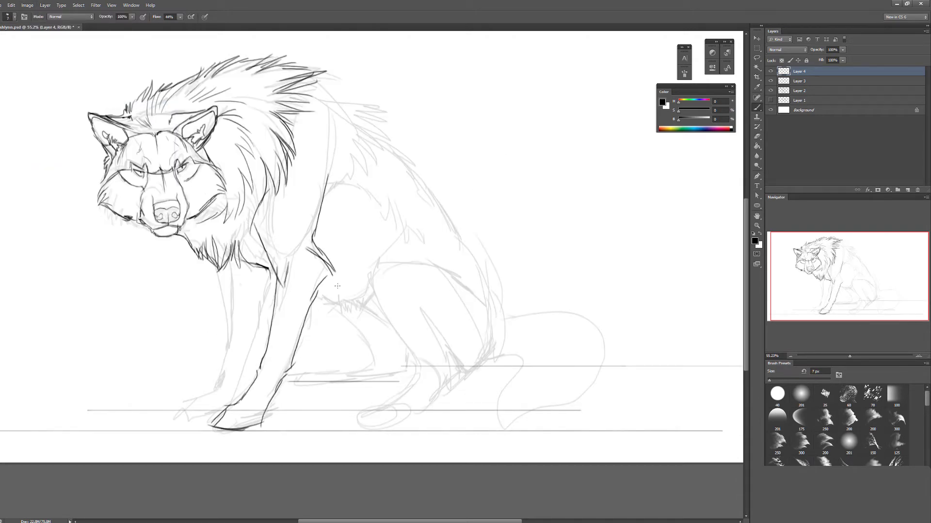
{"action": "left_click_drag", "start_coordinate": [310, 228], "coordinate": [335, 295]}
{"action": "mouse_move", "coordinate": [323, 107]}
{"action": "left_mouse_down"}
{"action": "mouse_move", "coordinate": [320, 238]}
{"action": "mouse_move", "coordinate": [332, 308]}
{"action": "mouse_move", "coordinate": [272, 247]}
{"action": "left_mouse_up"}
Lasso the near front leg, rotate it slightly with Free Transform and clear the selection
{"action": "key", "text": "l"}
{"action": "key", "text": "ctrl+t"}
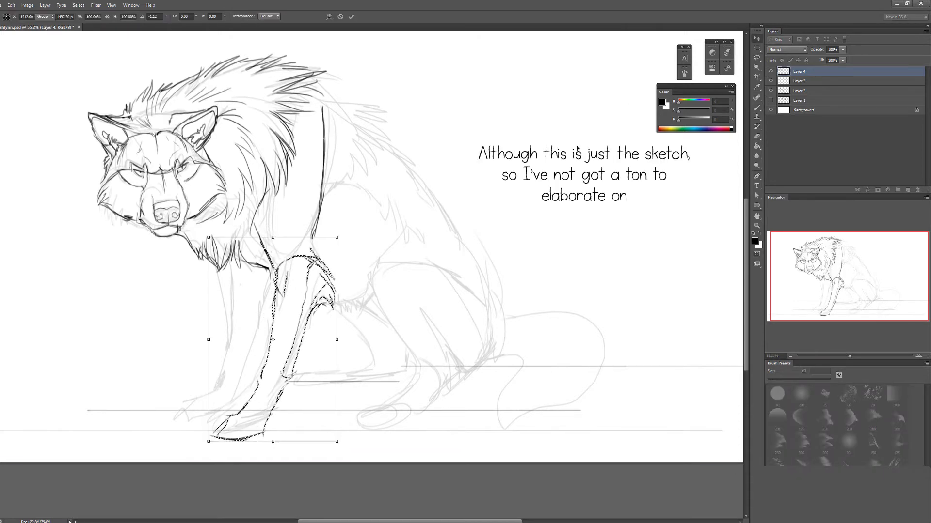
{"action": "key", "text": "Return"}
{"action": "key", "text": "ctrl+d"}
Sketch spiky fur along the upper back, the shoulder and the flank behind the mane
{"action": "key", "text": "b"}
{"action": "left_click_drag", "start_coordinate": [310, 92], "coordinate": [358, 78]}
{"action": "mouse_move", "coordinate": [328, 95]}
{"action": "left_mouse_down"}
{"action": "mouse_move", "coordinate": [376, 114]}
{"action": "mouse_move", "coordinate": [370, 78]}
{"action": "mouse_move", "coordinate": [373, 174]}
{"action": "left_mouse_up"}
{"action": "left_click_drag", "start_coordinate": [397, 117], "coordinate": [363, 182]}
{"action": "mouse_move", "coordinate": [412, 141]}
{"action": "left_mouse_down"}
{"action": "mouse_move", "coordinate": [439, 203]}
{"action": "mouse_move", "coordinate": [442, 252]}
{"action": "mouse_move", "coordinate": [427, 213]}
{"action": "mouse_move", "coordinate": [451, 240]}
{"action": "left_mouse_up"}
{"action": "left_click_drag", "start_coordinate": [354, 217], "coordinate": [359, 233]}
{"action": "left_click_drag", "start_coordinate": [381, 216], "coordinate": [397, 245]}
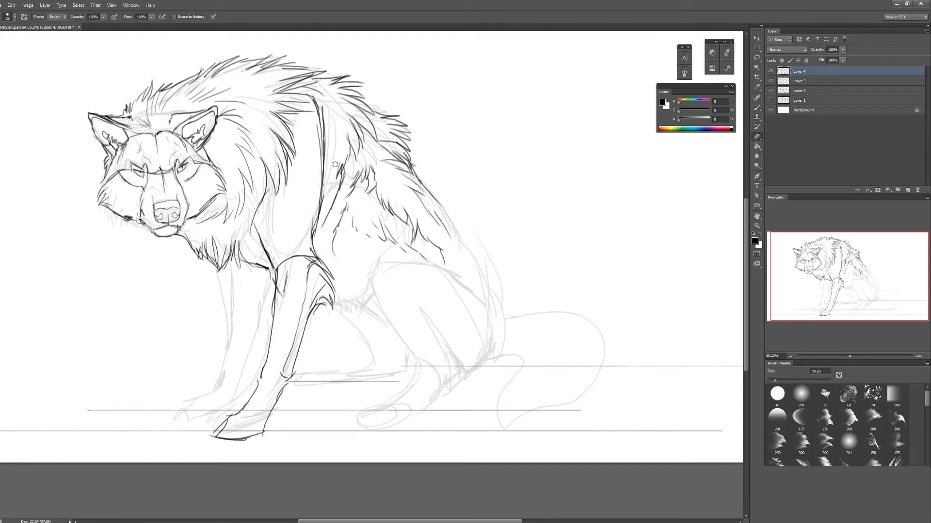
Draw the toes and claws of the near front paw on Layer 4
{"action": "left_click", "coordinate": [799, 81]}
{"action": "left_click", "coordinate": [799, 91]}
{"action": "left_click", "coordinate": [798, 71]}
{"action": "left_click_drag", "start_coordinate": [266, 363], "coordinate": [253, 388]}
{"action": "left_click_drag", "start_coordinate": [227, 416], "coordinate": [252, 415]}
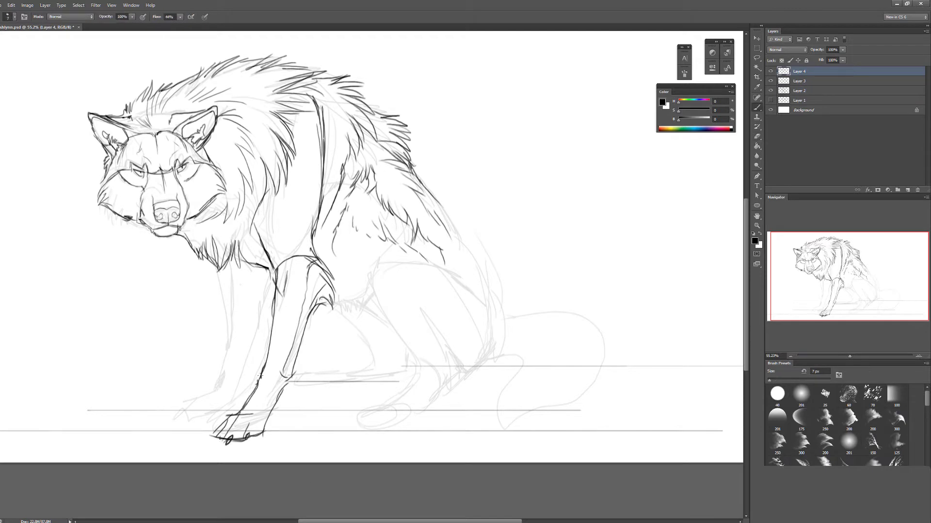
Adjust the placement of the near front paw with Free Transform
{"action": "key", "text": "ctrl+t"}
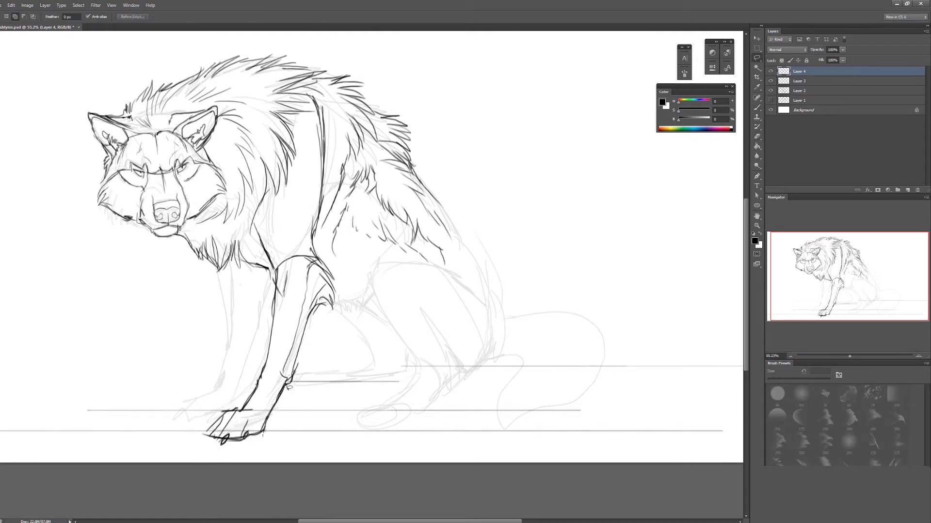
{"action": "left_click_drag", "start_coordinate": [303, 412], "coordinate": [301, 398]}
{"action": "key", "text": "Return"}
{"action": "key", "text": "b"}
Draw the far front paw and leg up to the chest fur
{"action": "left_click_drag", "start_coordinate": [189, 397], "coordinate": [182, 420]}
{"action": "left_click_drag", "start_coordinate": [183, 420], "coordinate": [235, 411]}
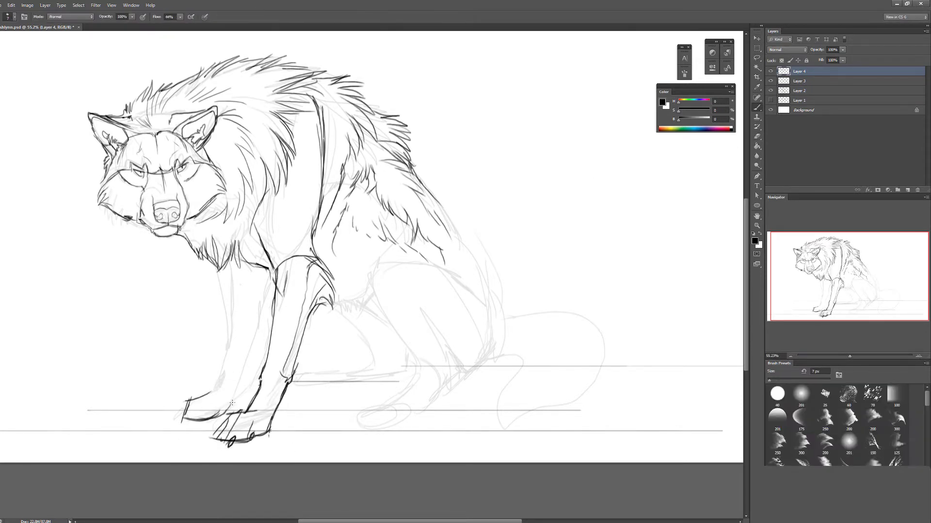
{"action": "left_click_drag", "start_coordinate": [255, 356], "coordinate": [232, 407]}
{"action": "left_click_drag", "start_coordinate": [269, 279], "coordinate": [252, 360]}
{"action": "left_click_drag", "start_coordinate": [214, 392], "coordinate": [234, 335]}
{"action": "left_click_drag", "start_coordinate": [237, 267], "coordinate": [229, 348]}
{"action": "left_click_drag", "start_coordinate": [252, 266], "coordinate": [246, 324]}
Lasso the far front leg, scale and rotate it slightly, and draw the toes on its paw
{"action": "key", "text": "l"}
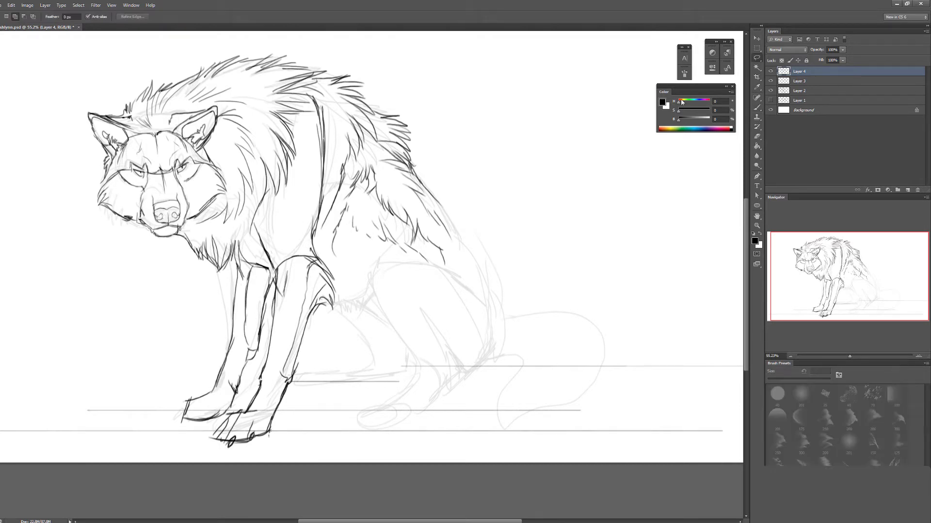
{"action": "mouse_move", "coordinate": [270, 279]}
{"action": "left_mouse_down"}
{"action": "mouse_move", "coordinate": [211, 399]}
{"action": "mouse_move", "coordinate": [272, 280]}
{"action": "left_mouse_up"}
{"action": "key", "text": "ctrl+t"}
{"action": "left_click_drag", "start_coordinate": [275, 416], "coordinate": [279, 257]}
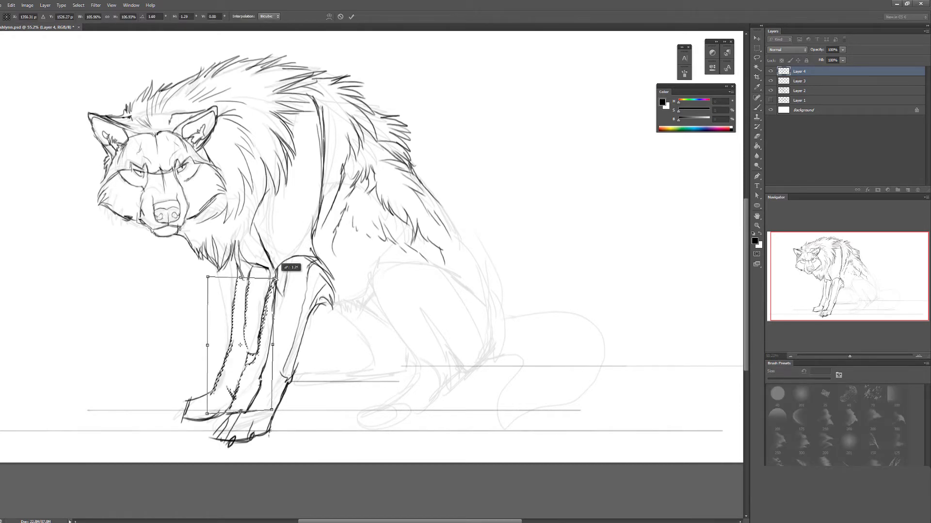
{"action": "key", "text": "Return"}
{"action": "key", "text": "b"}
{"action": "left_click_drag", "start_coordinate": [185, 425], "coordinate": [196, 399]}
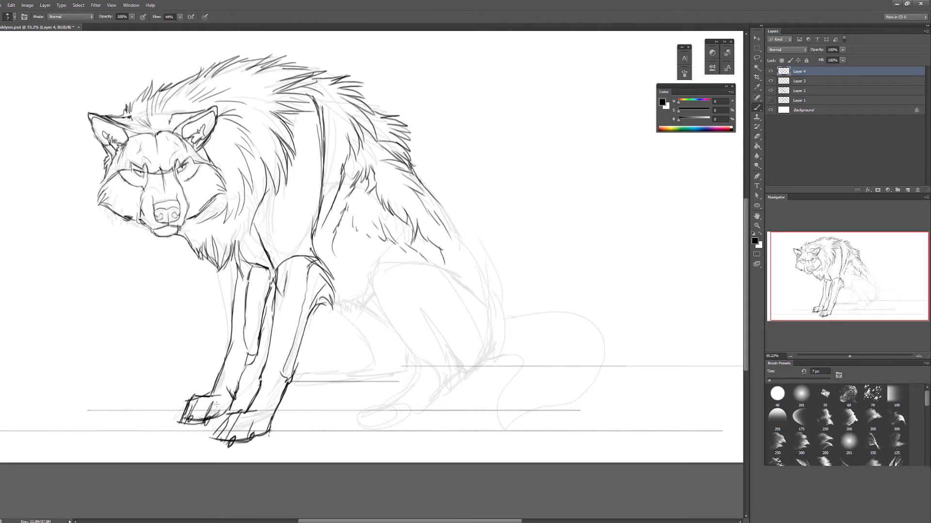
Lasso the whole near front leg, narrow and rotate it slightly with Free Transform, and deselect
{"action": "key", "text": "l"}
{"action": "mouse_move", "coordinate": [317, 248]}
{"action": "left_mouse_down"}
{"action": "mouse_move", "coordinate": [271, 335]}
{"action": "mouse_move", "coordinate": [317, 249]}
{"action": "left_mouse_up"}
{"action": "key", "text": "ctrl+t"}
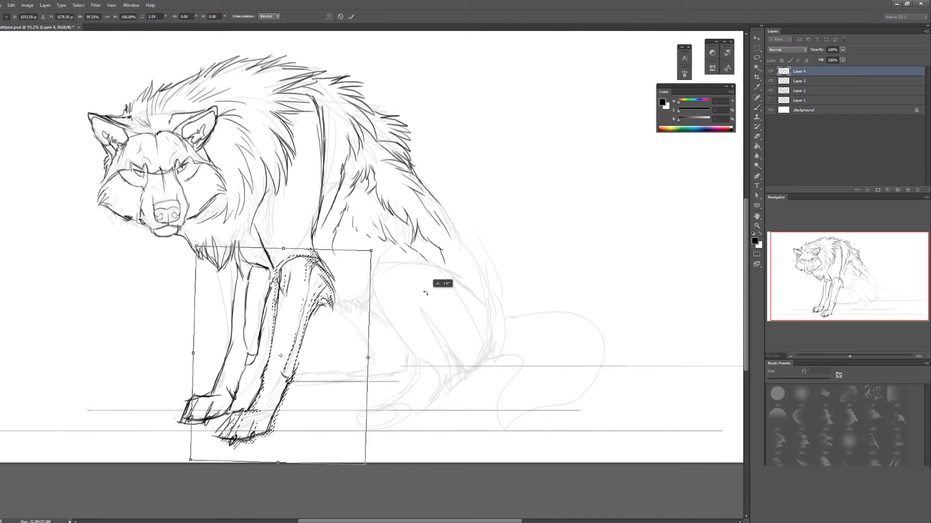
{"action": "left_click_drag", "start_coordinate": [441, 283], "coordinate": [444, 293]}
{"action": "key", "text": "Return"}
{"action": "key", "text": "ctrl+d"}
Erase part of the far front paw and redraw its toes and upper outline
{"action": "key", "text": "e"}
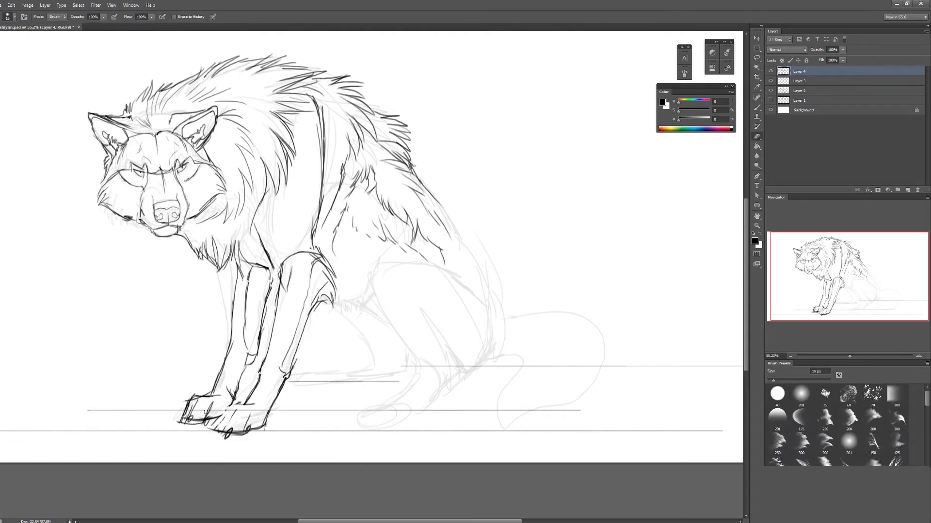
{"action": "left_click_drag", "start_coordinate": [206, 412], "coordinate": [183, 405]}
{"action": "left_click", "coordinate": [757, 107]}
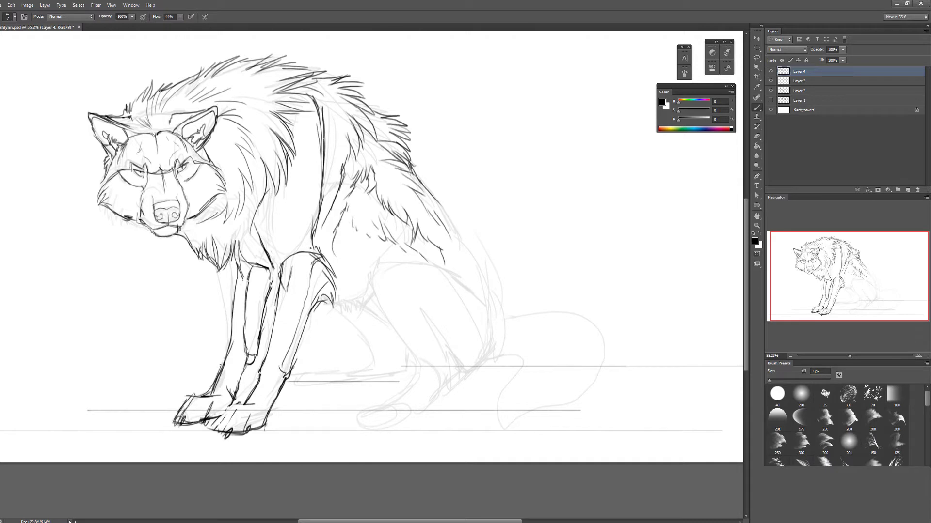
{"action": "left_click_drag", "start_coordinate": [194, 395], "coordinate": [213, 397]}
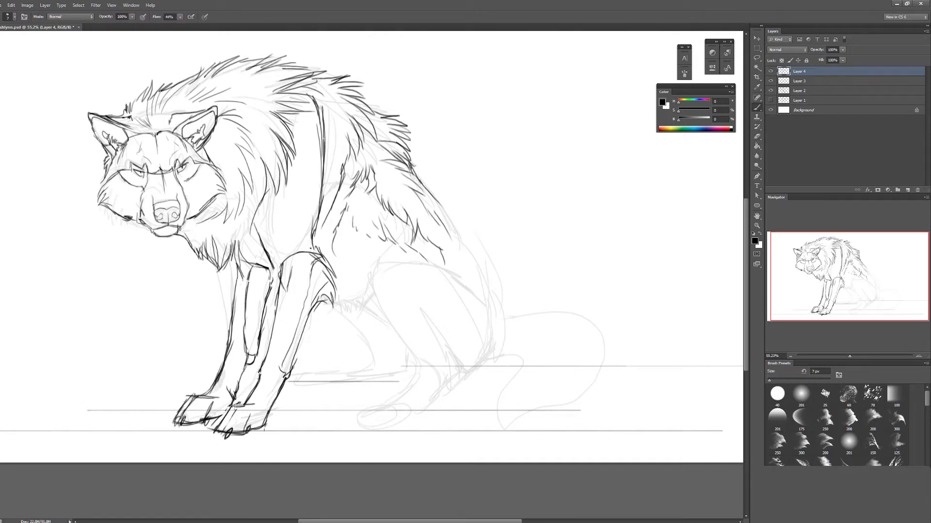
Erase the stray inner lines of the far front leg and clean up its outline
{"action": "scroll", "coordinate": [259, 410], "scroll_direction": "down", "scroll_amount": 1}
{"action": "left_click_drag", "start_coordinate": [280, 267], "coordinate": [294, 340]}
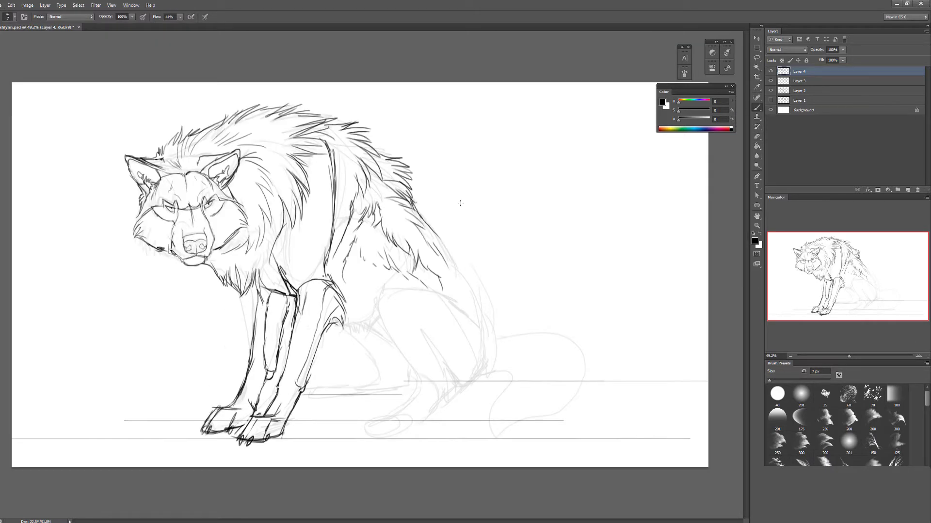
{"action": "key", "text": "e"}
{"action": "left_click_drag", "start_coordinate": [269, 296], "coordinate": [228, 404]}
{"action": "key", "text": "b"}
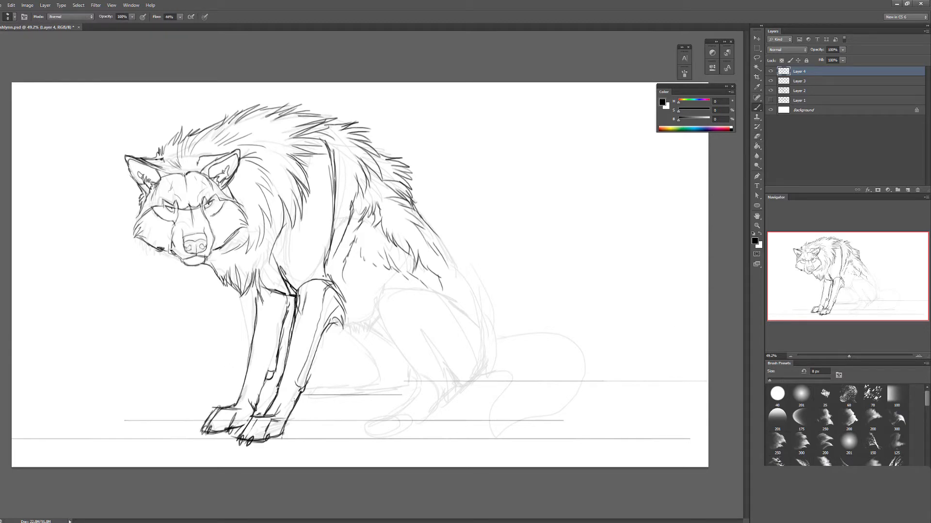
{"action": "key", "text": "e"}
{"action": "left_click_drag", "start_coordinate": [277, 342], "coordinate": [268, 388]}
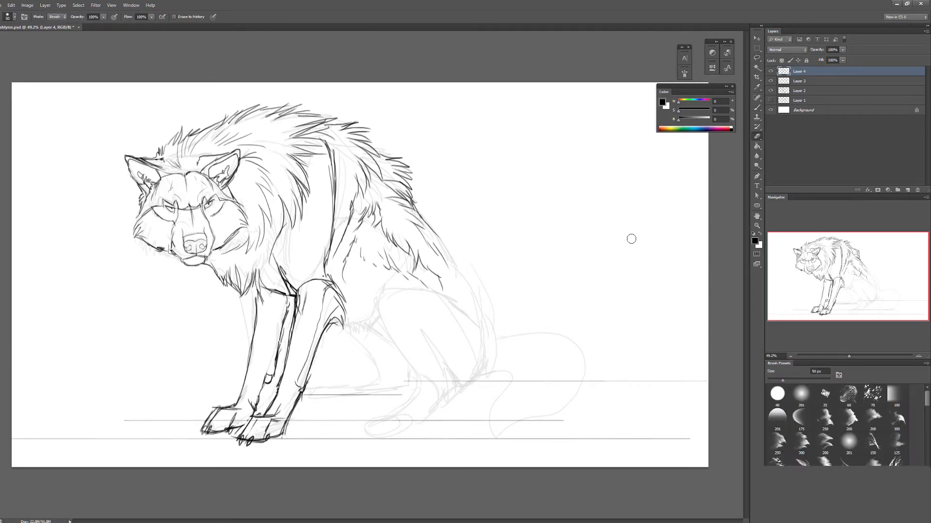
Draw the near hind leg with the thigh, hock, paw and fur strokes
{"action": "key", "text": "b"}
{"action": "left_click_drag", "start_coordinate": [487, 334], "coordinate": [479, 378]}
{"action": "mouse_move", "coordinate": [467, 314]}
{"action": "left_mouse_down"}
{"action": "mouse_move", "coordinate": [420, 383]}
{"action": "mouse_move", "coordinate": [440, 339]}
{"action": "mouse_move", "coordinate": [481, 355]}
{"action": "mouse_move", "coordinate": [455, 384]}
{"action": "mouse_move", "coordinate": [375, 428]}
{"action": "mouse_move", "coordinate": [423, 421]}
{"action": "left_mouse_up"}
{"action": "key", "text": "bracketright"}
{"action": "key", "text": "bracketright"}
{"action": "left_click_drag", "start_coordinate": [422, 420], "coordinate": [377, 430]}
Lasso the near hind leg, reposition and rotate it with Free Transform, and deselect
{"action": "key", "text": "l"}
{"action": "left_click_drag", "start_coordinate": [394, 274], "coordinate": [395, 281]}
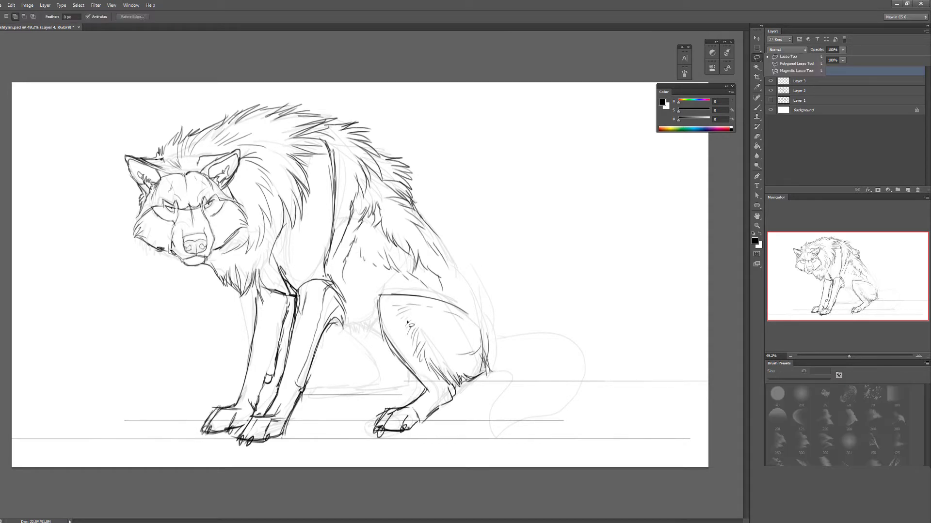
{"action": "key", "text": "ctrl+t"}
{"action": "left_click_drag", "start_coordinate": [601, 287], "coordinate": [578, 254]}
{"action": "mouse_move", "coordinate": [513, 354]}
{"action": "left_mouse_down"}
{"action": "mouse_move", "coordinate": [527, 348]}
{"action": "mouse_move", "coordinate": [433, 231]}
{"action": "left_mouse_up"}
{"action": "key", "text": "Return"}
{"action": "key", "text": "ctrl+d"}
Draw the rump outline, the belly fur and the far hind leg behind the near one
{"action": "key", "text": "b"}
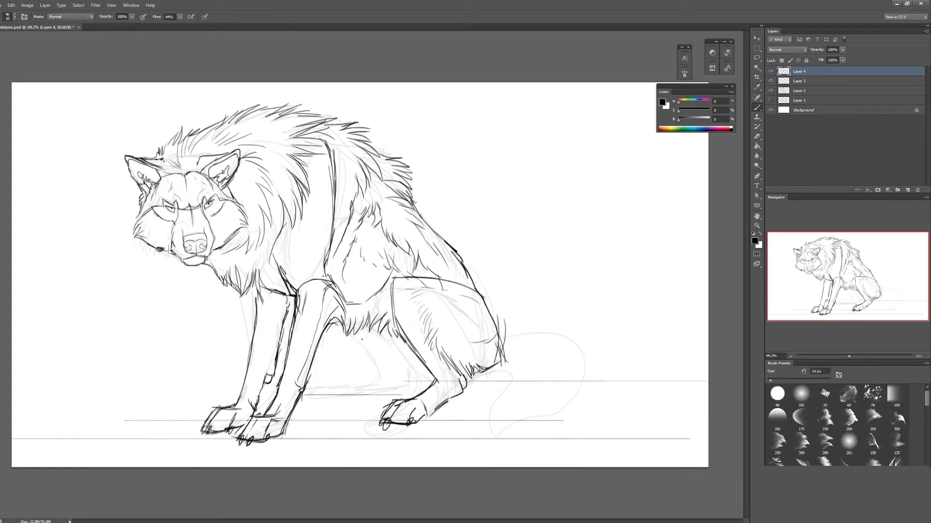
{"action": "mouse_move", "coordinate": [374, 340]}
{"action": "left_mouse_down"}
{"action": "mouse_move", "coordinate": [372, 364]}
{"action": "mouse_move", "coordinate": [324, 387]}
{"action": "mouse_move", "coordinate": [406, 387]}
{"action": "left_mouse_up"}
{"action": "left_click_drag", "start_coordinate": [313, 376], "coordinate": [358, 401]}
{"action": "key", "text": "e"}
{"action": "scroll", "coordinate": [418, 359], "scroll_direction": "down", "scroll_amount": 1}
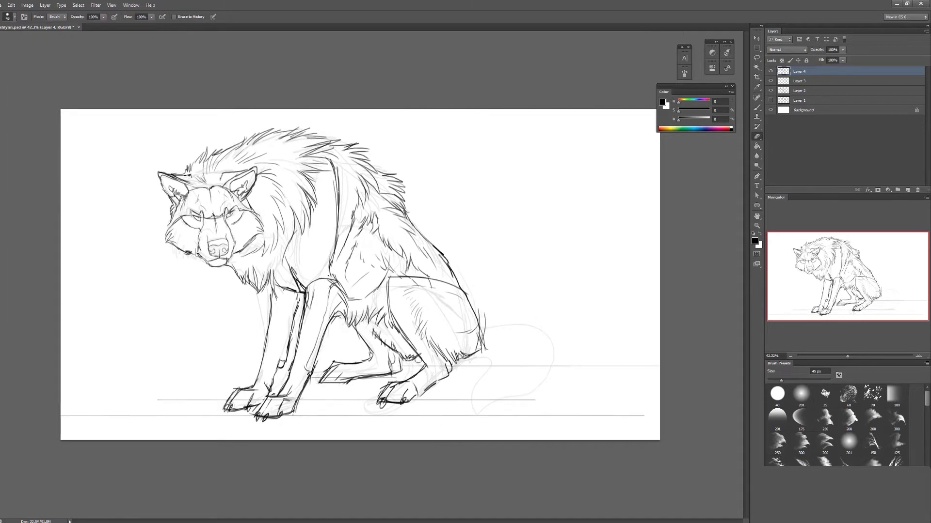
Enlarge and skew the selected hindquarters slightly with Free Transform
{"action": "key", "text": "ctrl+t"}
{"action": "mouse_move", "coordinate": [554, 203]}
{"action": "left_mouse_down"}
{"action": "mouse_move", "coordinate": [553, 192]}
{"action": "mouse_move", "coordinate": [562, 201]}
{"action": "left_mouse_up"}
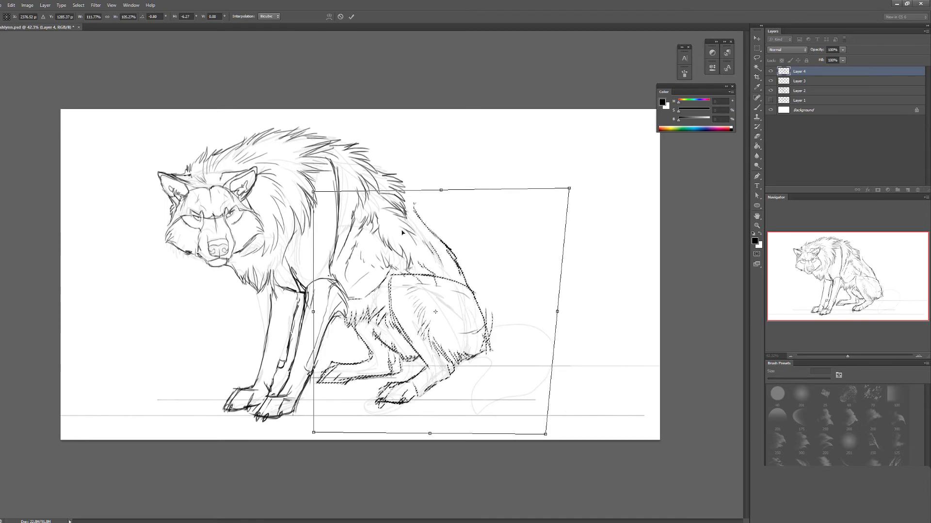
{"action": "key", "text": "Return"}
Reinforce the back outline and sketch a curled, bushy tail behind the hind leg
{"action": "key", "text": "b"}
{"action": "key", "text": "bracketright"}
{"action": "key", "text": "bracketright"}
{"action": "mouse_move", "coordinate": [396, 208]}
{"action": "left_mouse_down"}
{"action": "mouse_move", "coordinate": [464, 286]}
{"action": "mouse_move", "coordinate": [499, 353]}
{"action": "mouse_move", "coordinate": [553, 378]}
{"action": "mouse_move", "coordinate": [485, 387]}
{"action": "mouse_move", "coordinate": [494, 407]}
{"action": "left_mouse_up"}
{"action": "key", "text": "bracketleft"}
{"action": "key", "text": "bracketleft"}
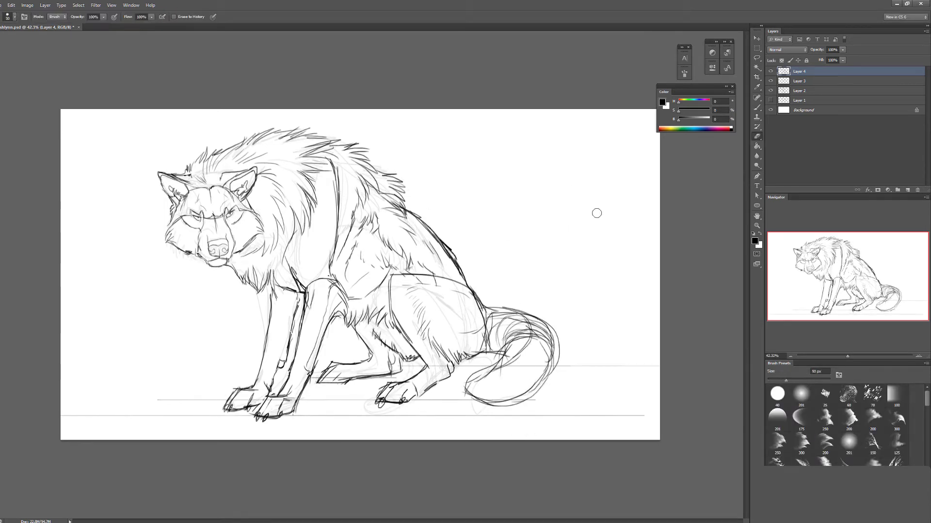
Hide the rough construction layers, lasso the head and mane, and shift them slightly upward
{"action": "key", "text": "ctrl+minus"}
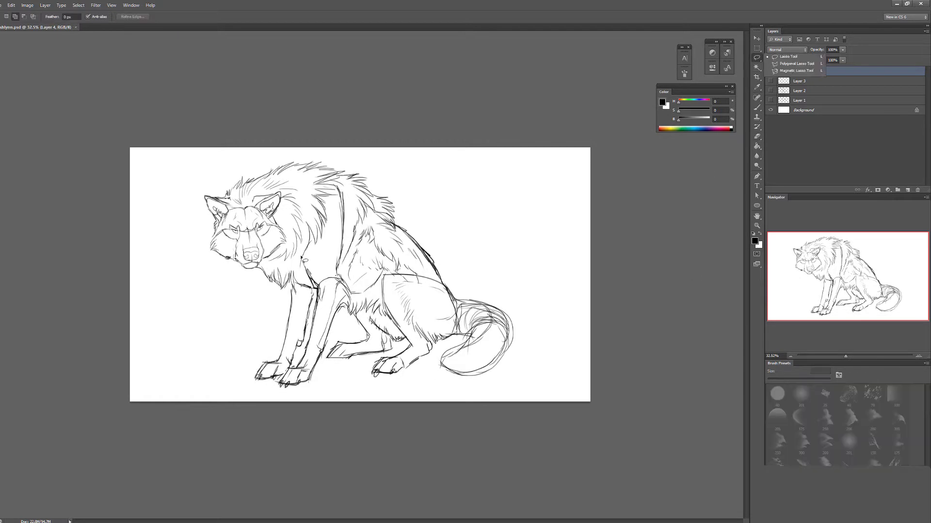
{"action": "mouse_move", "coordinate": [301, 259]}
{"action": "left_mouse_down"}
{"action": "mouse_move", "coordinate": [146, 218]}
{"action": "mouse_move", "coordinate": [301, 262]}
{"action": "mouse_move", "coordinate": [339, 248]}
{"action": "left_mouse_up"}
{"action": "key", "text": "v"}
{"action": "key", "text": "ctrl+d"}
{"action": "key", "text": "b"}
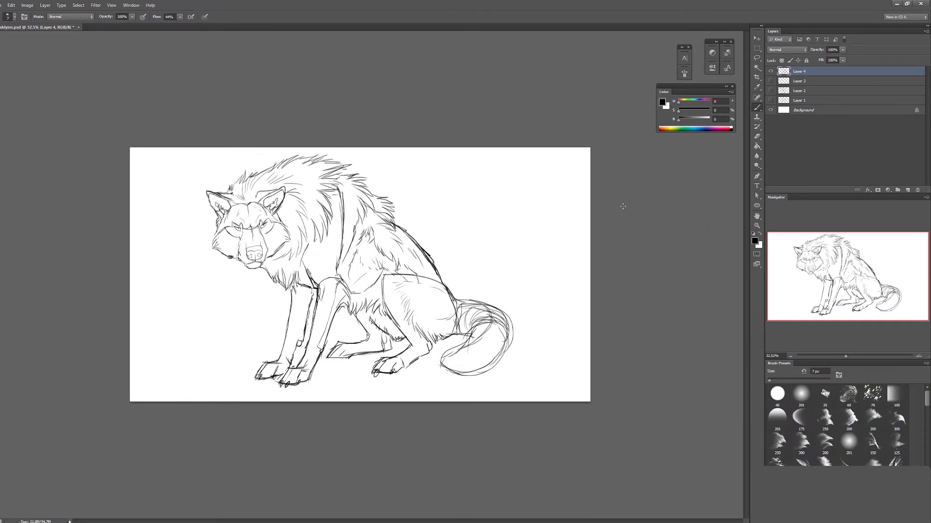
Lasso the tail and reshape it with Free Transform, scaling and rotating it slightly
{"action": "key", "text": "l"}
{"action": "mouse_move", "coordinate": [458, 303]}
{"action": "left_mouse_down"}
{"action": "mouse_move", "coordinate": [512, 339]}
{"action": "mouse_move", "coordinate": [445, 369]}
{"action": "mouse_move", "coordinate": [458, 305]}
{"action": "left_mouse_up"}
{"action": "key", "text": "ctrl+t"}
{"action": "mouse_move", "coordinate": [432, 389]}
{"action": "left_mouse_down"}
{"action": "mouse_move", "coordinate": [417, 397]}
{"action": "mouse_move", "coordinate": [426, 385]}
{"action": "left_mouse_up"}
{"action": "left_click_drag", "start_coordinate": [549, 258], "coordinate": [555, 255]}
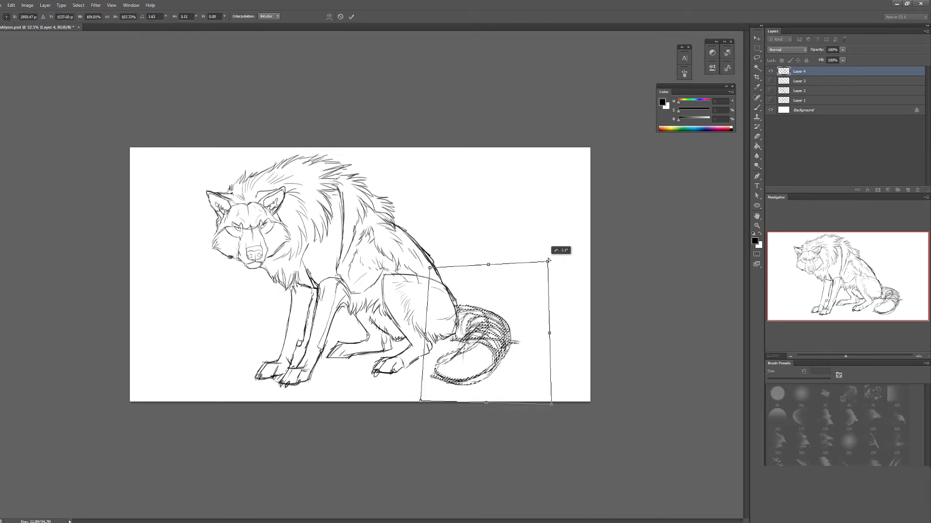
{"action": "key", "text": "Return"}
Lower Layer 4's opacity to 14% and add a new empty layer above it
{"action": "key", "text": "e"}
{"action": "key", "text": "b"}
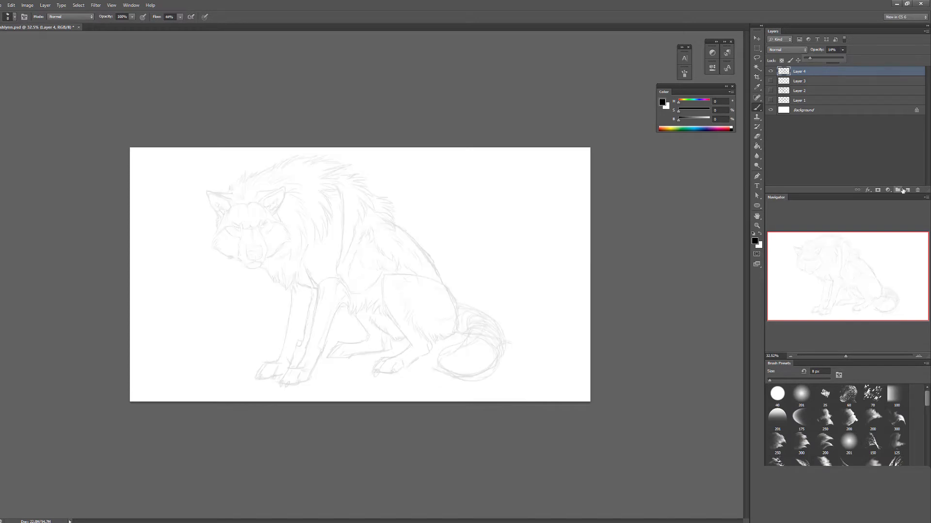
{"action": "key", "text": "ctrl+shift+alt+n"}
Set the brush flow to 23% for inking over the head
{"action": "key", "text": "F5"}
{"action": "key", "text": "F5"}
{"action": "scroll", "coordinate": [248, 237], "scroll_direction": "up", "scroll_amount": 5}
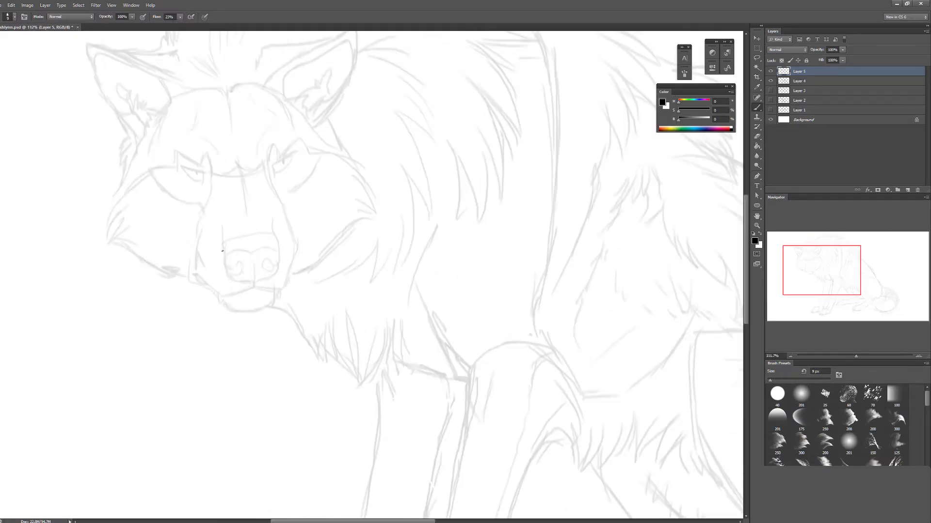
Enlarge the image size and adjust the faded sketch on Layer 4 with Free Transform
{"action": "scroll", "coordinate": [247, 237], "scroll_direction": "down", "scroll_amount": 6}
{"action": "key", "text": "ctrl+alt+i"}
{"action": "key", "text": "Return"}
{"action": "key", "text": "alt+bracketleft"}
{"action": "key", "text": "ctrl+t"}
{"action": "key", "text": "Return"}
{"action": "key", "text": "alt+bracketright"}
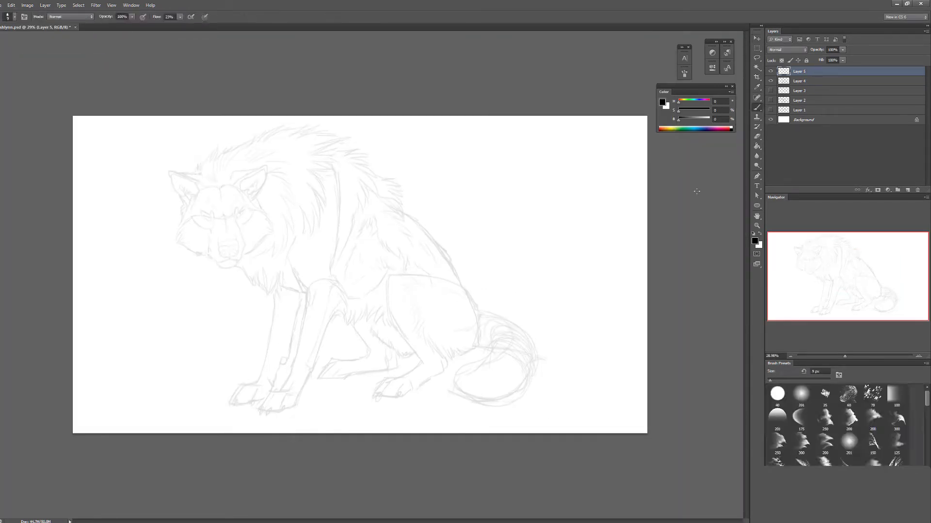
Refine the proportions of the wolf sketch on Layer 4 with repeated small transforms
{"action": "key", "text": "alt+bracketleft"}
{"action": "key", "text": "ctrl+t"}
{"action": "key", "text": "Return"}
{"action": "key", "text": "alt+bracketright"}
{"action": "key", "text": "e"}
{"action": "key", "text": "alt+bracketleft"}
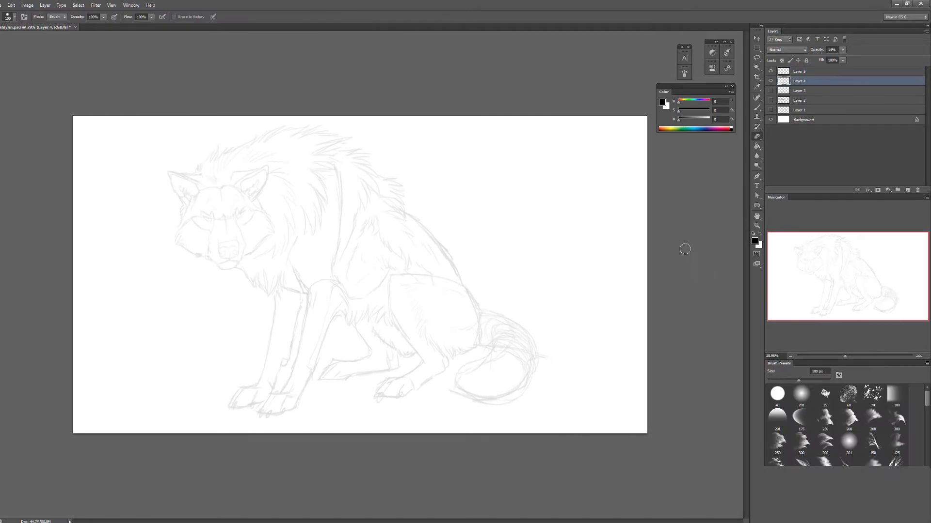
{"action": "key", "text": "ctrl+t"}
{"action": "key", "text": "Return"}
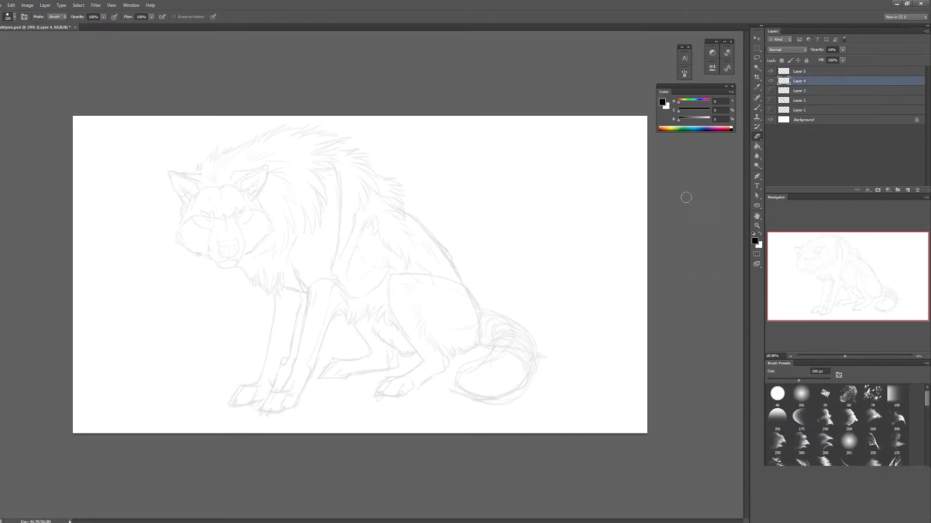
{"action": "key", "text": "ctrl+t"}
{"action": "key", "text": "Return"}
{"action": "key", "text": "alt+bracketright"}
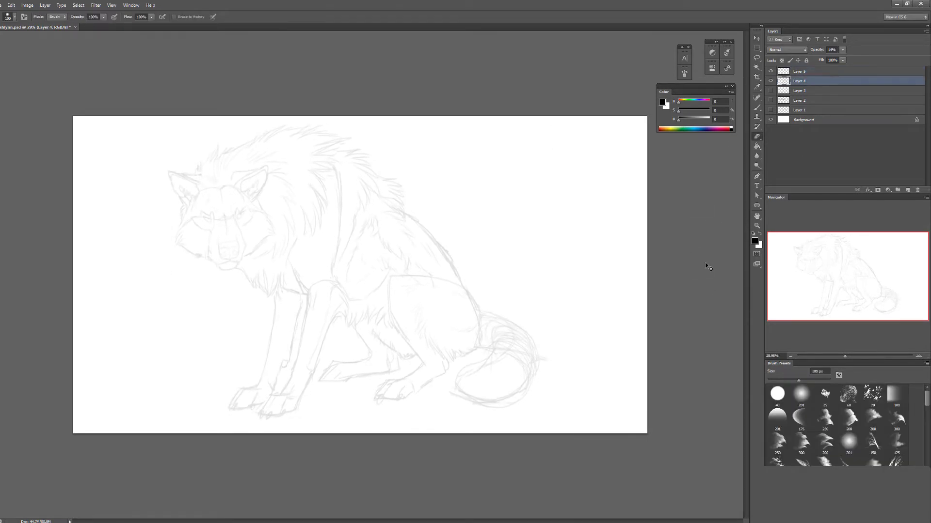
Ink the nose, muzzle, mouth and chin on Layer 5 over the faded sketch
{"action": "key", "text": "b"}
{"action": "scroll", "coordinate": [208, 228], "scroll_direction": "up", "scroll_amount": 5}
{"action": "left_click_drag", "start_coordinate": [261, 324], "coordinate": [319, 319]}
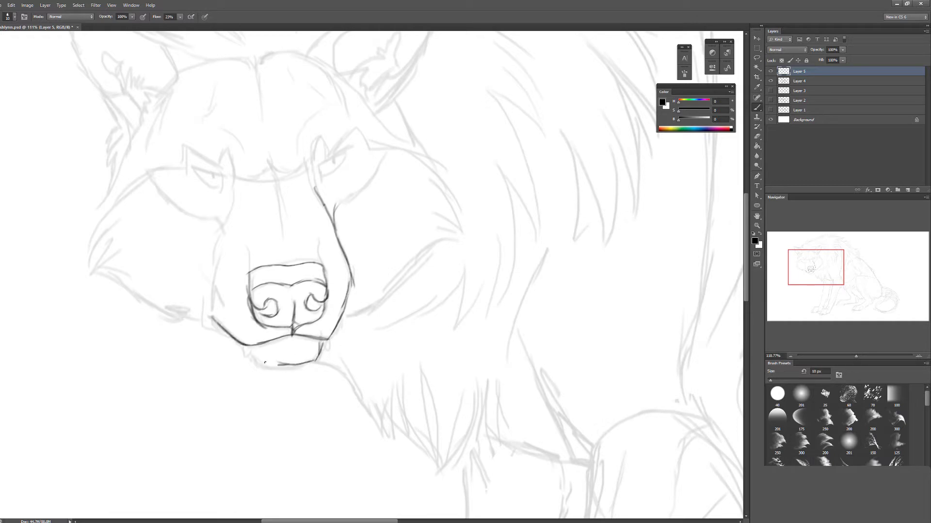
{"action": "left_click_drag", "start_coordinate": [264, 362], "coordinate": [232, 339]}
{"action": "left_click_drag", "start_coordinate": [203, 297], "coordinate": [224, 332]}
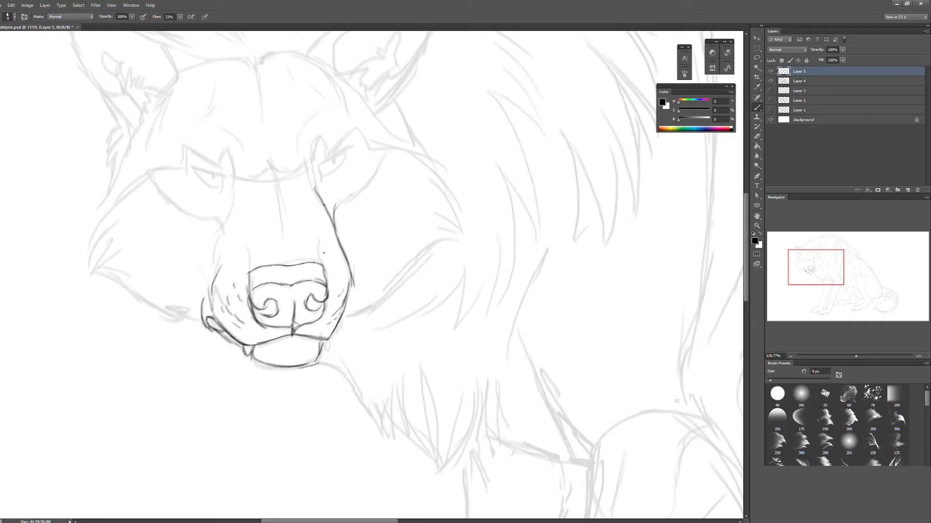
Ink the eyes and the brow line across the face
{"action": "left_click_drag", "start_coordinate": [826, 246], "coordinate": [821, 245]}
{"action": "key", "text": "bracketright"}
{"action": "mouse_move", "coordinate": [391, 182]}
{"action": "left_mouse_down"}
{"action": "mouse_move", "coordinate": [413, 153]}
{"action": "mouse_move", "coordinate": [403, 193]}
{"action": "mouse_move", "coordinate": [428, 130]}
{"action": "mouse_move", "coordinate": [394, 193]}
{"action": "left_mouse_up"}
{"action": "mouse_move", "coordinate": [300, 151]}
{"action": "left_mouse_down"}
{"action": "mouse_move", "coordinate": [310, 196]}
{"action": "mouse_move", "coordinate": [249, 167]}
{"action": "left_mouse_up"}
{"action": "mouse_move", "coordinate": [216, 175]}
{"action": "left_mouse_down"}
{"action": "mouse_move", "coordinate": [264, 209]}
{"action": "mouse_move", "coordinate": [314, 175]}
{"action": "left_mouse_up"}
Ink the forehead, the top of the head and the cheek fur beside the muzzle with a larger brush
{"action": "scroll", "coordinate": [228, 179], "scroll_direction": "down", "scroll_amount": 3}
{"action": "key", "text": "bracketright"}
{"action": "mouse_move", "coordinate": [296, 213]}
{"action": "left_mouse_down"}
{"action": "mouse_move", "coordinate": [285, 111]}
{"action": "mouse_move", "coordinate": [323, 116]}
{"action": "left_mouse_up"}
{"action": "left_click_drag", "start_coordinate": [323, 116], "coordinate": [358, 153]}
{"action": "left_click_drag", "start_coordinate": [241, 119], "coordinate": [231, 137]}
{"action": "left_click_drag", "start_coordinate": [361, 165], "coordinate": [393, 218]}
{"action": "left_click_drag", "start_coordinate": [385, 228], "coordinate": [330, 276]}
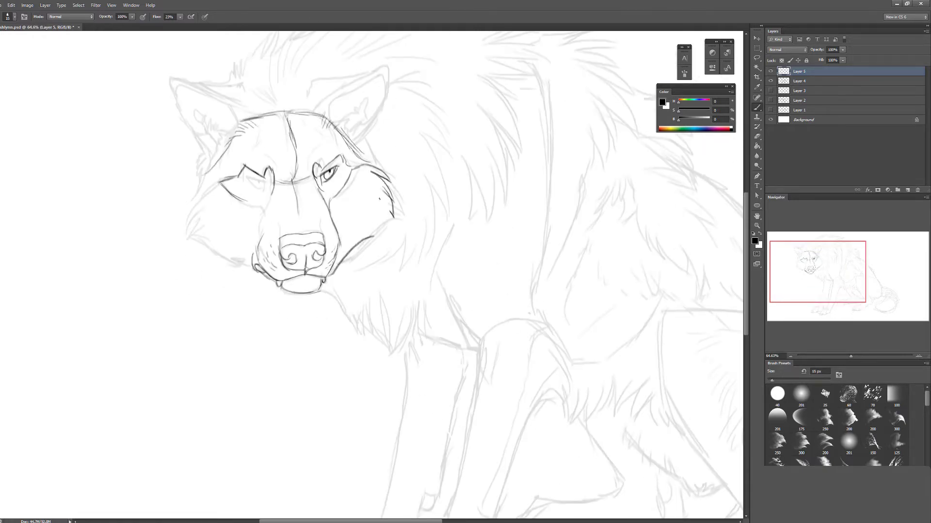
Ink the cheek fur and jaw contours on both sides of the wolf's face on Layer 5
{"action": "left_click_drag", "start_coordinate": [381, 197], "coordinate": [387, 235]}
{"action": "left_click_drag", "start_coordinate": [214, 167], "coordinate": [185, 220]}
{"action": "left_click_drag", "start_coordinate": [206, 221], "coordinate": [190, 238]}
{"action": "left_click_drag", "start_coordinate": [274, 184], "coordinate": [264, 209]}
{"action": "left_click_drag", "start_coordinate": [316, 187], "coordinate": [334, 197]}
{"action": "key", "text": "e"}
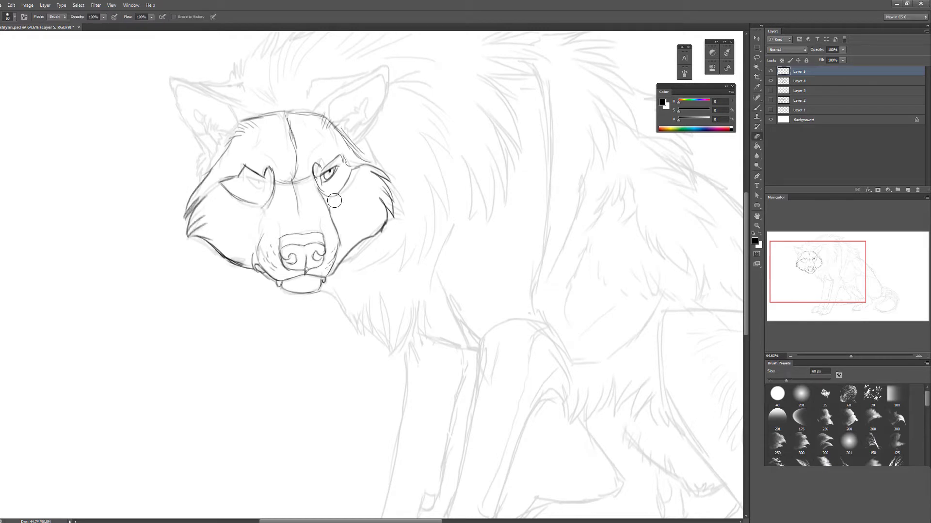
Ink the ear beside the mane and, with a larger brush, the first neck fur tufts behind the cheek
{"action": "key", "text": "b"}
{"action": "mouse_move", "coordinate": [331, 119]}
{"action": "left_mouse_down"}
{"action": "mouse_move", "coordinate": [386, 73]}
{"action": "mouse_move", "coordinate": [371, 121]}
{"action": "left_mouse_up"}
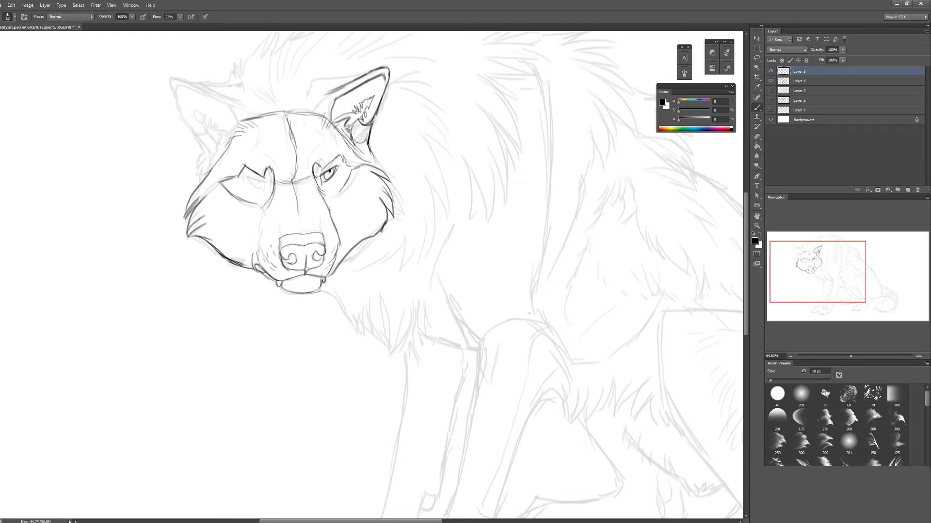
{"action": "key", "text": "bracketright"}
{"action": "key", "text": "bracketright"}
{"action": "key", "text": "bracketright"}
{"action": "left_click_drag", "start_coordinate": [426, 130], "coordinate": [450, 257]}
{"action": "left_click_drag", "start_coordinate": [441, 184], "coordinate": [389, 285]}
Ink the mane's fur strands from the shoulder up to the withers and the shaggy chest ruff below the chin
{"action": "scroll", "coordinate": [462, 157], "scroll_direction": "down", "scroll_amount": 2}
{"action": "left_click_drag", "start_coordinate": [495, 102], "coordinate": [455, 184]}
{"action": "left_click_drag", "start_coordinate": [477, 129], "coordinate": [463, 190]}
{"action": "left_click_drag", "start_coordinate": [494, 110], "coordinate": [456, 203]}
{"action": "left_click_drag", "start_coordinate": [506, 87], "coordinate": [461, 90]}
{"action": "left_click_drag", "start_coordinate": [450, 80], "coordinate": [538, 55]}
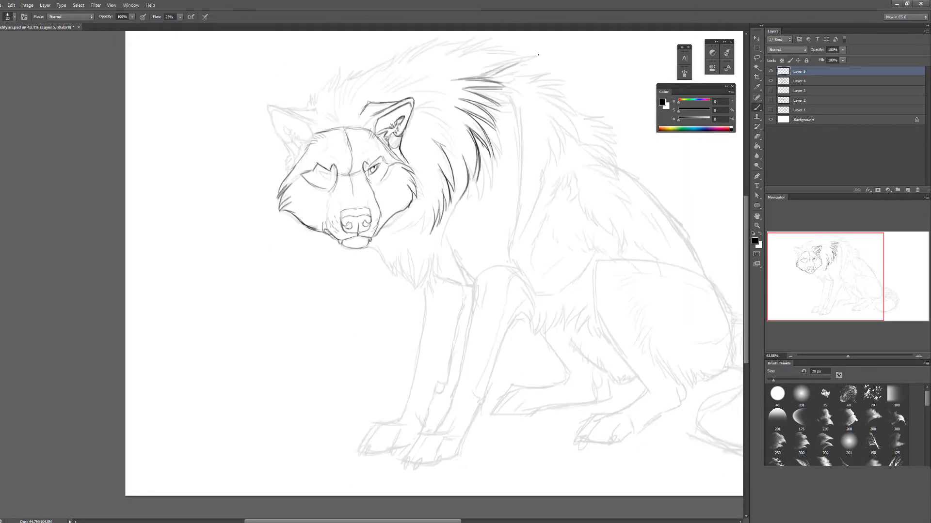
{"action": "left_click_drag", "start_coordinate": [396, 267], "coordinate": [470, 280]}
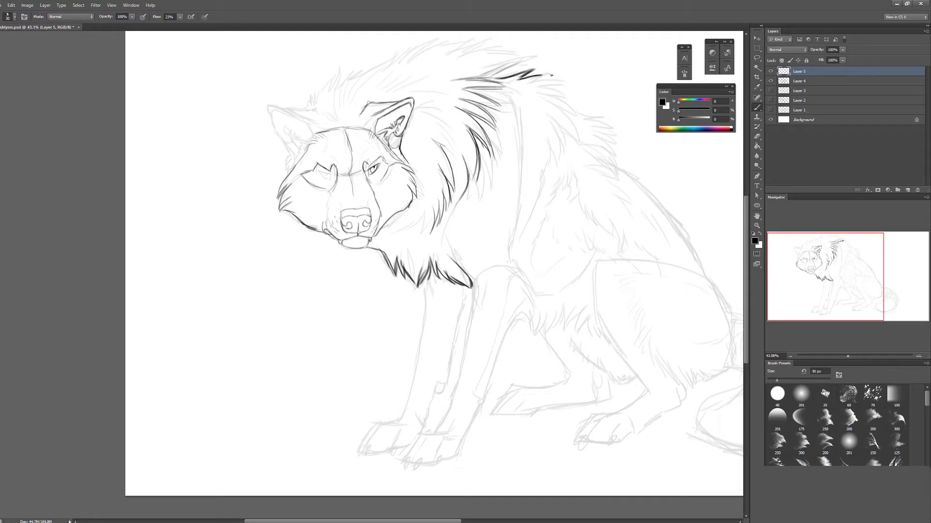
Ink the fur clumps along the upper back and behind the shoulder with a 25 px brush
{"action": "key", "text": "bracketleft"}
{"action": "left_click_drag", "start_coordinate": [523, 80], "coordinate": [557, 73]}
{"action": "mouse_move", "coordinate": [579, 83]}
{"action": "left_mouse_down"}
{"action": "mouse_move", "coordinate": [538, 140]}
{"action": "mouse_move", "coordinate": [542, 182]}
{"action": "left_mouse_up"}
{"action": "left_click_drag", "start_coordinate": [620, 111], "coordinate": [578, 162]}
{"action": "left_click_drag", "start_coordinate": [630, 148], "coordinate": [589, 189]}
{"action": "left_click_drag", "start_coordinate": [608, 155], "coordinate": [634, 177]}
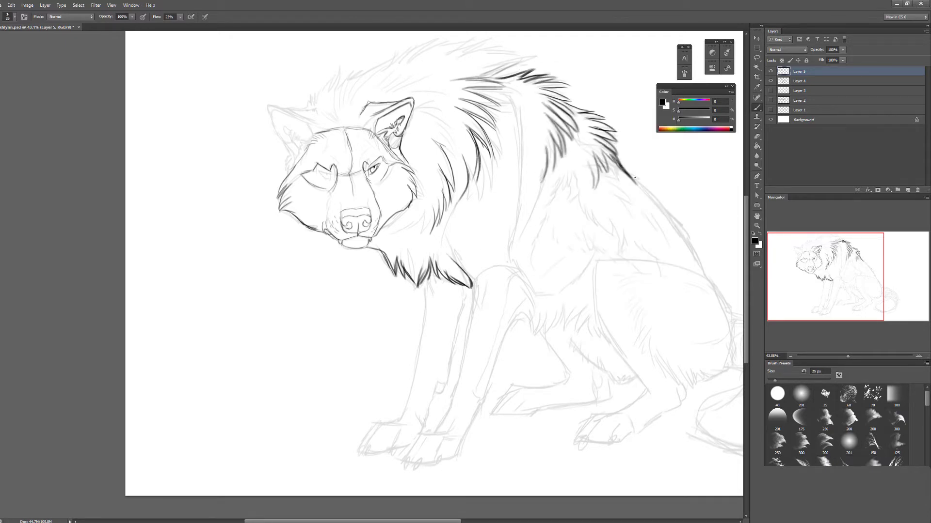
{"action": "left_click_drag", "start_coordinate": [515, 58], "coordinate": [460, 61]}
Ink the shoulder line, the chest edge and the near foreleg down to its paw
{"action": "mouse_move", "coordinate": [526, 77]}
{"action": "left_mouse_down"}
{"action": "mouse_move", "coordinate": [507, 85]}
{"action": "mouse_move", "coordinate": [509, 170]}
{"action": "left_mouse_up"}
{"action": "left_click_drag", "start_coordinate": [521, 123], "coordinate": [506, 204]}
{"action": "mouse_move", "coordinate": [466, 187]}
{"action": "left_mouse_down"}
{"action": "mouse_move", "coordinate": [436, 244]}
{"action": "mouse_move", "coordinate": [444, 283]}
{"action": "left_mouse_up"}
{"action": "mouse_move", "coordinate": [519, 171]}
{"action": "left_mouse_down"}
{"action": "mouse_move", "coordinate": [507, 264]}
{"action": "mouse_move", "coordinate": [377, 263]}
{"action": "mouse_move", "coordinate": [383, 332]}
{"action": "left_mouse_up"}
{"action": "mouse_move", "coordinate": [375, 329]}
{"action": "left_mouse_down"}
{"action": "mouse_move", "coordinate": [332, 409]}
{"action": "mouse_move", "coordinate": [357, 339]}
{"action": "left_mouse_up"}
{"action": "mouse_move", "coordinate": [326, 291]}
{"action": "left_mouse_down"}
{"action": "mouse_move", "coordinate": [287, 438]}
{"action": "mouse_move", "coordinate": [313, 378]}
{"action": "left_mouse_up"}
{"action": "key", "text": "ctrl+z"}
Ink the far foreleg from the chest ruff down to the paw with a smaller 20 px brush
{"action": "key", "text": "bracketleft"}
{"action": "left_click_drag", "start_coordinate": [372, 281], "coordinate": [356, 310]}
{"action": "left_click_drag", "start_coordinate": [361, 291], "coordinate": [351, 327]}
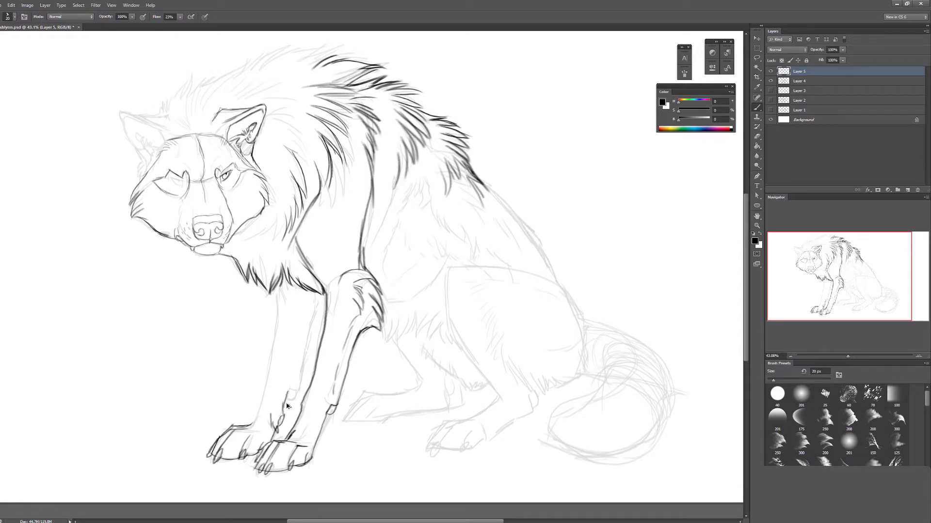
{"action": "left_click_drag", "start_coordinate": [318, 304], "coordinate": [291, 395]}
{"action": "left_click_drag", "start_coordinate": [275, 361], "coordinate": [262, 423]}
{"action": "left_click_drag", "start_coordinate": [285, 290], "coordinate": [270, 378]}
{"action": "left_click_drag", "start_coordinate": [297, 286], "coordinate": [289, 306]}
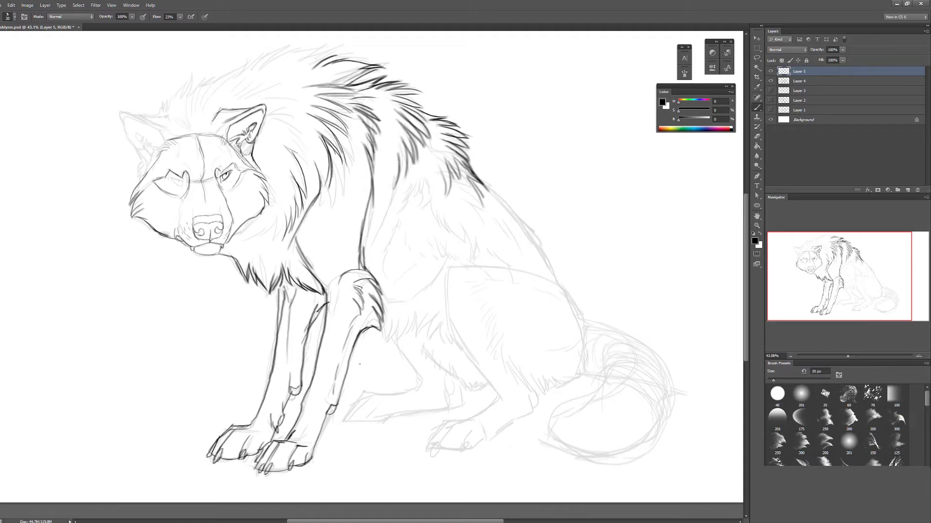
Flip the canvas horizontally and slightly narrow and rotate the muzzle with a free transform
{"action": "key", "text": "ctrl+shift+h"}
{"action": "scroll", "coordinate": [511, 224], "scroll_direction": "up", "scroll_amount": 3}
{"action": "key", "text": "bracketleft"}
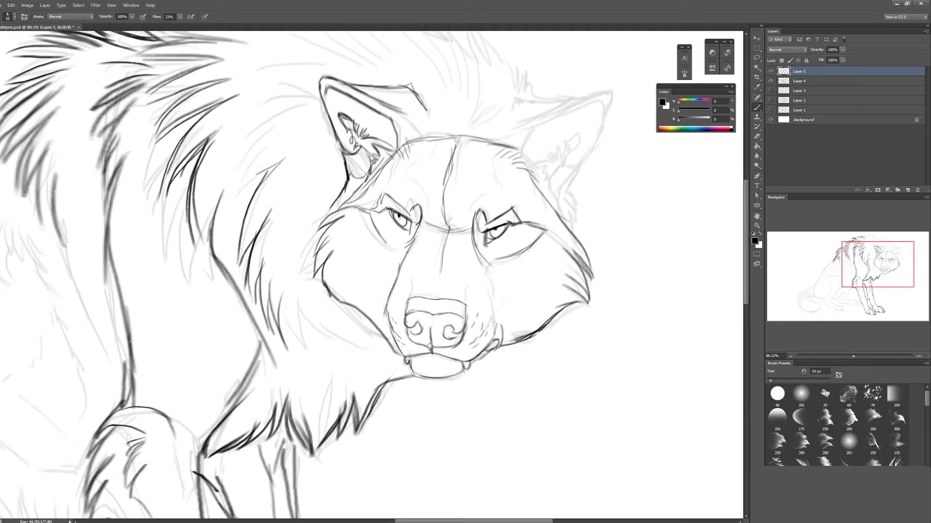
{"action": "scroll", "coordinate": [402, 230], "scroll_direction": "down", "scroll_amount": 2}
{"action": "key", "text": "ctrl+t"}
{"action": "left_click_drag", "start_coordinate": [372, 277], "coordinate": [370, 280]}
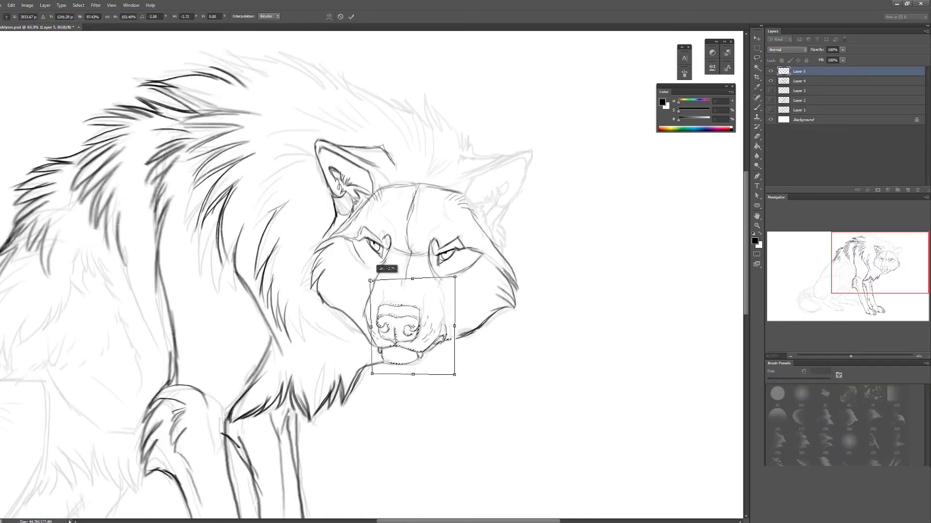
{"action": "key", "text": "Return"}
{"action": "key", "text": "e"}
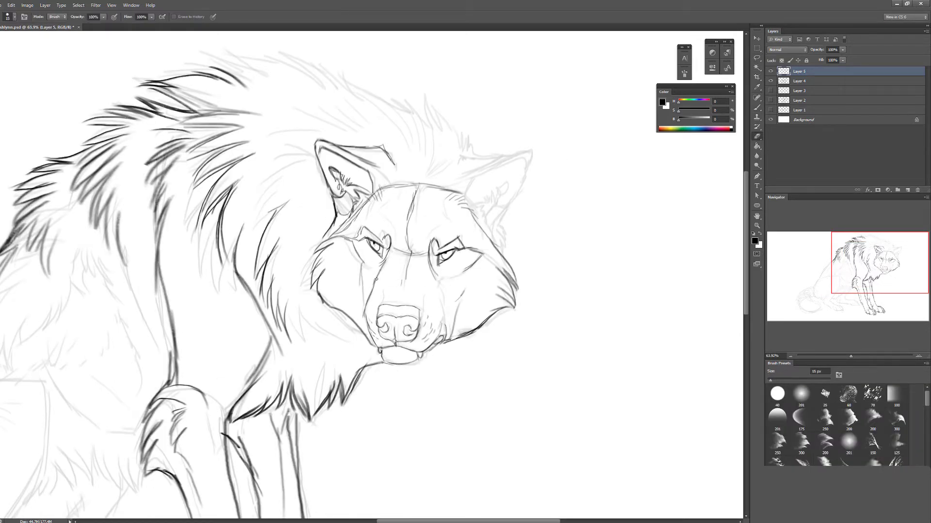
Ink the outer ear and the mane's crest from that ear over the neck, enlarging the brush to 30 px
{"action": "key", "text": "b"}
{"action": "mouse_move", "coordinate": [469, 183]}
{"action": "left_mouse_down"}
{"action": "mouse_move", "coordinate": [529, 158]}
{"action": "mouse_move", "coordinate": [498, 213]}
{"action": "left_mouse_up"}
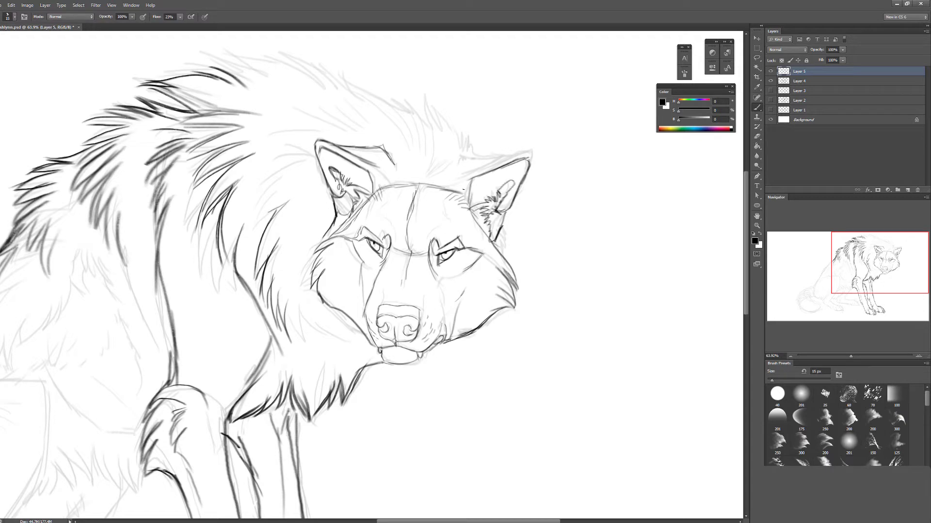
{"action": "key", "text": "bracketright"}
{"action": "mouse_move", "coordinate": [459, 153]}
{"action": "left_mouse_down"}
{"action": "mouse_move", "coordinate": [509, 158]}
{"action": "mouse_move", "coordinate": [425, 89]}
{"action": "left_mouse_up"}
{"action": "key", "text": "bracketright"}
{"action": "key", "text": "bracketright"}
{"action": "left_click_drag", "start_coordinate": [402, 92], "coordinate": [333, 59]}
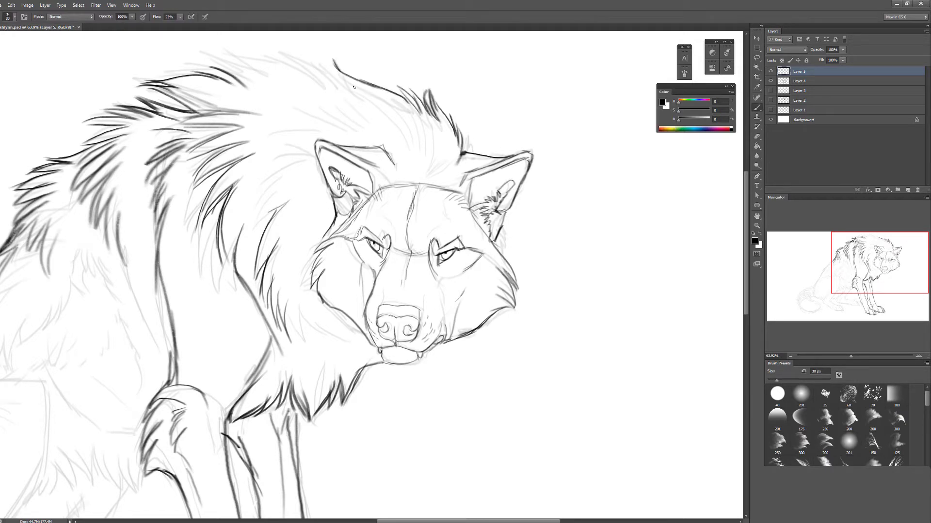
{"action": "left_click_drag", "start_coordinate": [415, 108], "coordinate": [334, 60]}
{"action": "left_click_drag", "start_coordinate": [337, 75], "coordinate": [231, 47]}
{"action": "left_click_drag", "start_coordinate": [261, 75], "coordinate": [182, 56]}
Ink the belly fur and the far hind leg with its paw using a 25 px brush
{"action": "key", "text": "ctrl+0"}
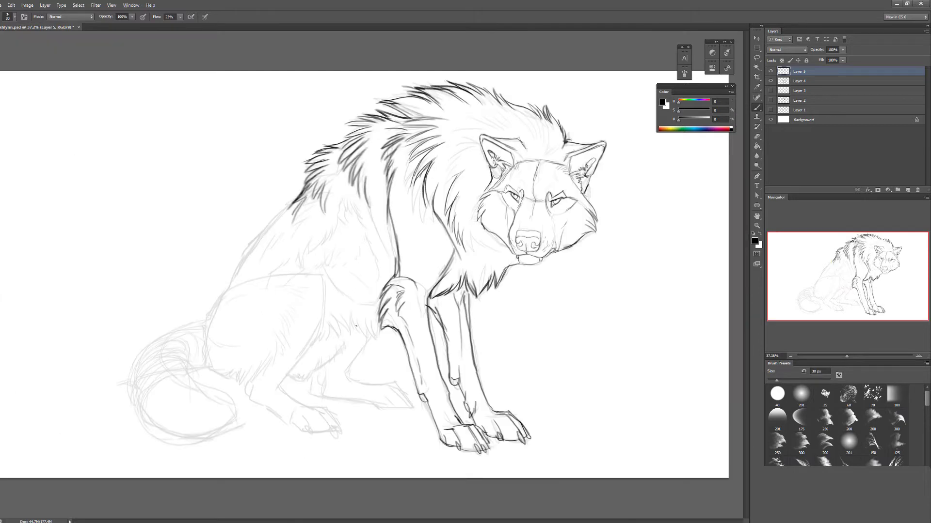
{"action": "key", "text": "bracketleft"}
{"action": "mouse_move", "coordinate": [317, 262]}
{"action": "left_mouse_down"}
{"action": "mouse_move", "coordinate": [367, 298]}
{"action": "mouse_move", "coordinate": [345, 335]}
{"action": "mouse_move", "coordinate": [361, 337]}
{"action": "left_mouse_up"}
{"action": "mouse_move", "coordinate": [345, 312]}
{"action": "left_mouse_down"}
{"action": "mouse_move", "coordinate": [337, 334]}
{"action": "mouse_move", "coordinate": [402, 389]}
{"action": "left_mouse_up"}
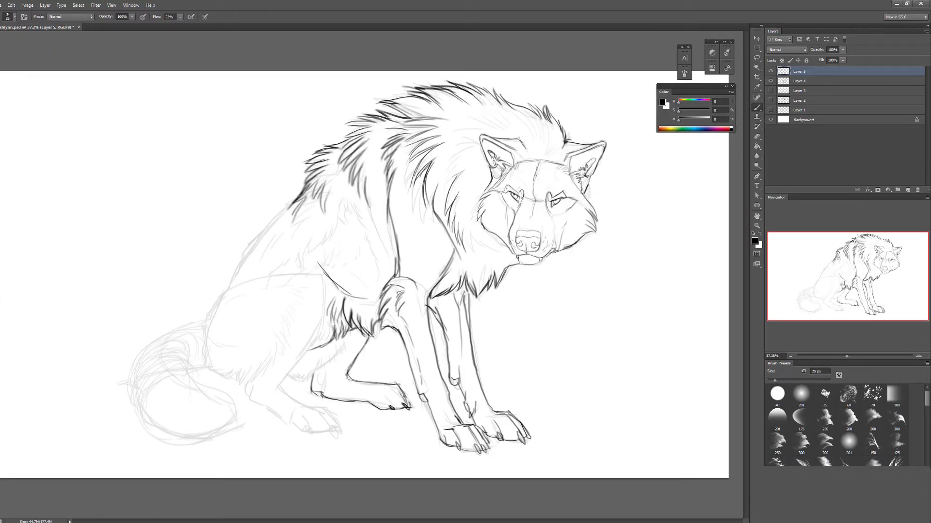
{"action": "left_click_drag", "start_coordinate": [293, 371], "coordinate": [339, 345]}
Flip the canvas back horizontally and ink the near hind foot up to the hock
{"action": "left_click", "coordinate": [27, 5]}
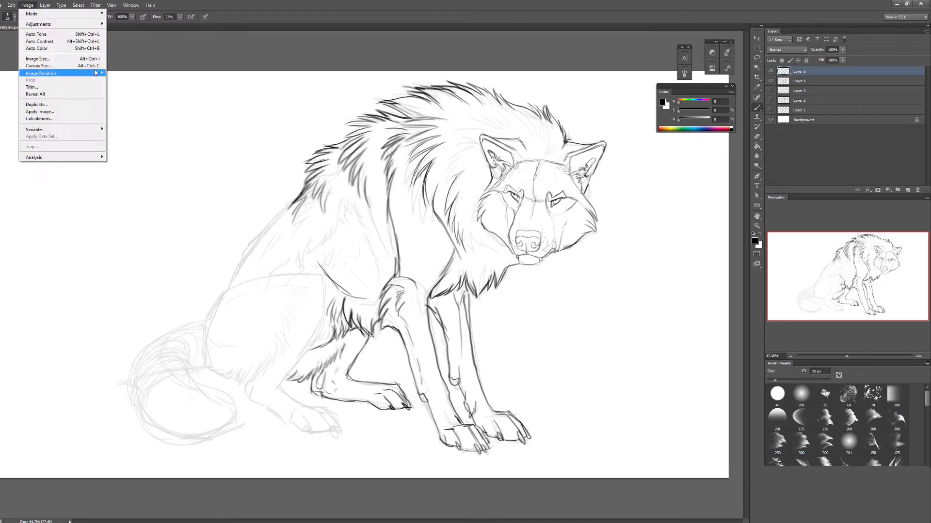
{"action": "left_click", "coordinate": [138, 100]}
{"action": "mouse_move", "coordinate": [391, 424]}
{"action": "left_mouse_down"}
{"action": "mouse_move", "coordinate": [411, 429]}
{"action": "mouse_move", "coordinate": [393, 410]}
{"action": "left_mouse_up"}
{"action": "left_click_drag", "start_coordinate": [421, 430], "coordinate": [463, 395]}
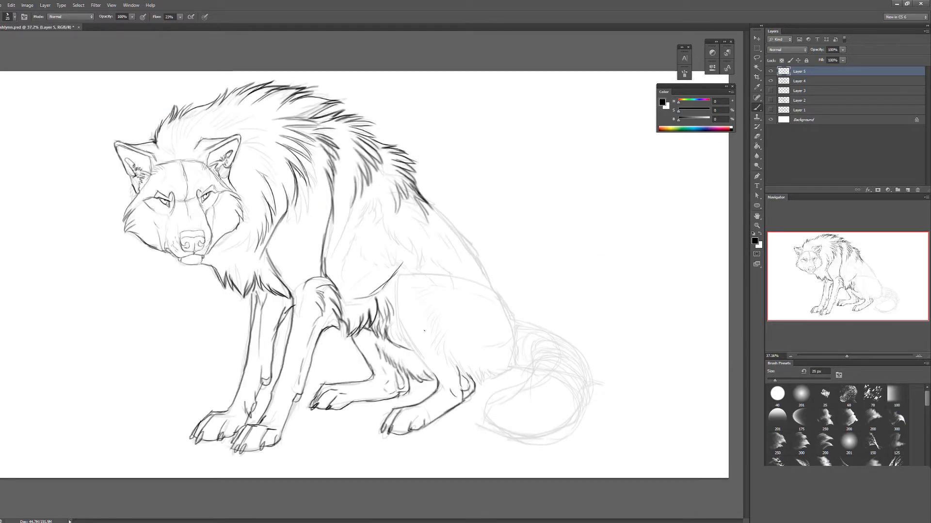
Ink the haunch outline, the thigh and rump fur and the lower back line
{"action": "key", "text": "bracketright"}
{"action": "left_click_drag", "start_coordinate": [397, 359], "coordinate": [404, 267]}
{"action": "left_click_drag", "start_coordinate": [403, 268], "coordinate": [444, 273]}
{"action": "left_click_drag", "start_coordinate": [504, 308], "coordinate": [512, 348]}
{"action": "mouse_move", "coordinate": [458, 363]}
{"action": "left_mouse_down"}
{"action": "mouse_move", "coordinate": [482, 385]}
{"action": "mouse_move", "coordinate": [508, 366]}
{"action": "left_mouse_up"}
{"action": "left_click_drag", "start_coordinate": [492, 369], "coordinate": [520, 340]}
{"action": "left_click_drag", "start_coordinate": [458, 372], "coordinate": [450, 349]}
{"action": "left_click_drag", "start_coordinate": [432, 335], "coordinate": [412, 290]}
{"action": "left_click_drag", "start_coordinate": [461, 365], "coordinate": [434, 322]}
{"action": "left_click_drag", "start_coordinate": [436, 274], "coordinate": [479, 290]}
{"action": "left_click_drag", "start_coordinate": [484, 290], "coordinate": [514, 340]}
{"action": "mouse_move", "coordinate": [424, 204]}
{"action": "left_mouse_down"}
{"action": "mouse_move", "coordinate": [504, 315]}
{"action": "mouse_move", "coordinate": [483, 351]}
{"action": "left_mouse_up"}
Lasso the rump fur above the near hind foot, adjust it with a free transform and deselect it
{"action": "key", "text": "l"}
{"action": "key", "text": "ctrl+t"}
{"action": "mouse_move", "coordinate": [478, 386]}
{"action": "left_mouse_down"}
{"action": "mouse_move", "coordinate": [464, 390]}
{"action": "mouse_move", "coordinate": [499, 358]}
{"action": "left_mouse_up"}
{"action": "key", "text": "Return"}
{"action": "key", "text": "ctrl+d"}
{"action": "key", "text": "b"}
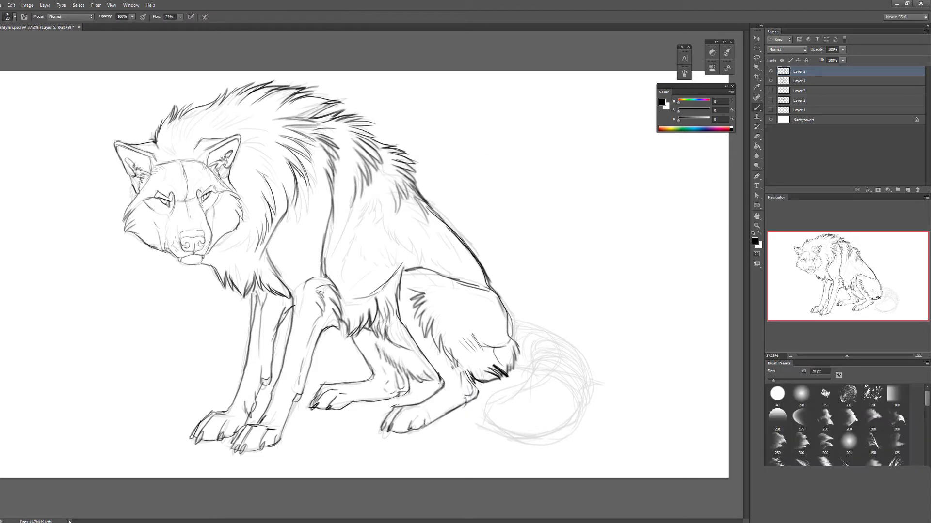
Ink the curled tail's outline, its base tufts and its inner fur strands with a larger brush
{"action": "key", "text": "F5"}
{"action": "key", "text": "F5"}
{"action": "key", "text": "bracketright"}
{"action": "left_click_drag", "start_coordinate": [532, 349], "coordinate": [489, 395]}
{"action": "mouse_move", "coordinate": [479, 415]}
{"action": "left_mouse_down"}
{"action": "mouse_move", "coordinate": [533, 439]}
{"action": "mouse_move", "coordinate": [589, 379]}
{"action": "left_mouse_up"}
{"action": "mouse_move", "coordinate": [510, 334]}
{"action": "left_mouse_down"}
{"action": "mouse_move", "coordinate": [548, 312]}
{"action": "mouse_move", "coordinate": [582, 368]}
{"action": "mouse_move", "coordinate": [538, 422]}
{"action": "left_mouse_up"}
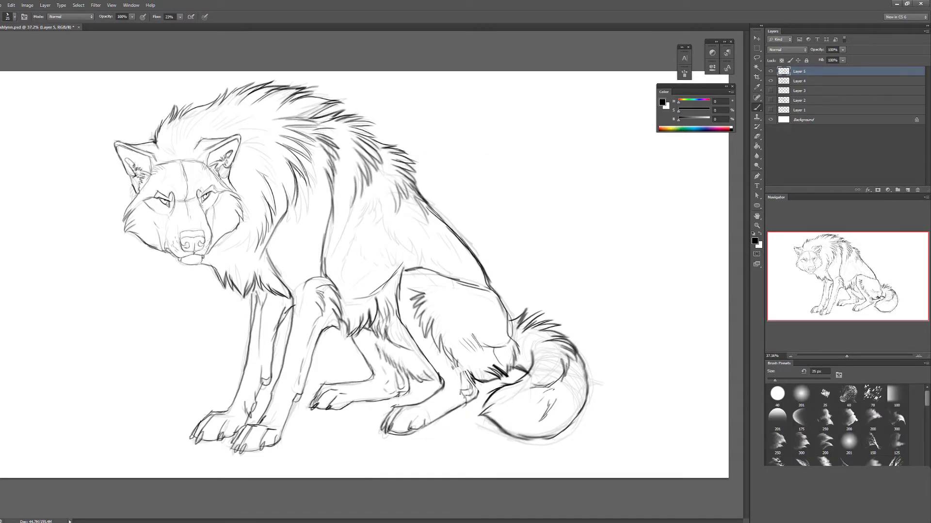
{"action": "left_click_drag", "start_coordinate": [582, 378], "coordinate": [541, 426]}
{"action": "left_click_drag", "start_coordinate": [528, 337], "coordinate": [563, 319]}
Hide the Layer 4 sketch and lighten the inner fur lines on the tail, haunch and shoulder with the eraser
{"action": "key", "text": "bracketleft"}
{"action": "left_click", "coordinate": [770, 81]}
{"action": "key", "text": "e"}
{"action": "key", "text": "Return"}
{"action": "key", "text": "F5"}
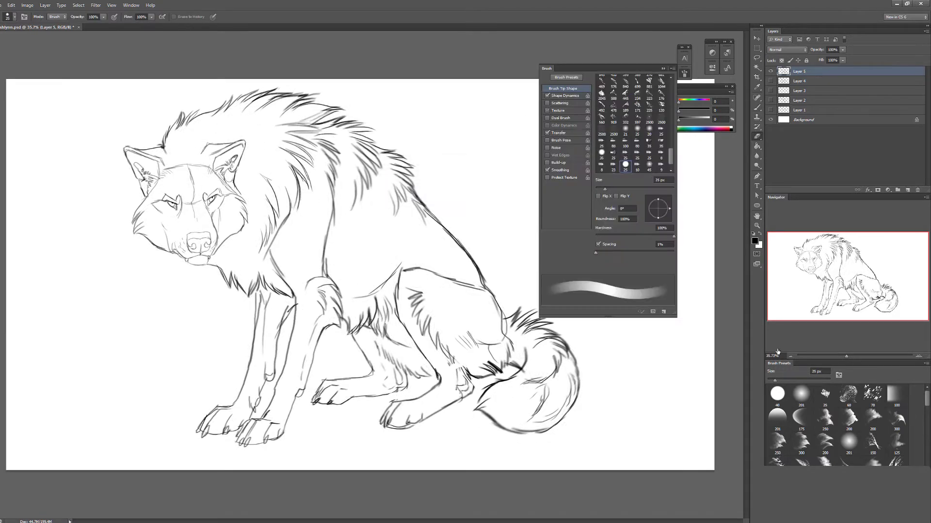
{"action": "key", "text": "F5"}
{"action": "left_click_drag", "start_coordinate": [534, 417], "coordinate": [567, 339]}
{"action": "left_click_drag", "start_coordinate": [485, 349], "coordinate": [401, 253]}
{"action": "mouse_move", "coordinate": [368, 141]}
{"action": "left_mouse_down"}
{"action": "mouse_move", "coordinate": [277, 182]}
{"action": "mouse_move", "coordinate": [330, 218]}
{"action": "mouse_move", "coordinate": [271, 339]}
{"action": "mouse_move", "coordinate": [282, 208]}
{"action": "mouse_move", "coordinate": [337, 169]}
{"action": "mouse_move", "coordinate": [363, 182]}
{"action": "mouse_move", "coordinate": [351, 242]}
{"action": "left_mouse_up"}
{"action": "key", "text": "bracketleft"}
{"action": "key", "text": "bracketleft"}
{"action": "scroll", "coordinate": [345, 229], "scroll_direction": "down", "scroll_amount": 2}
{"action": "key", "text": "b"}
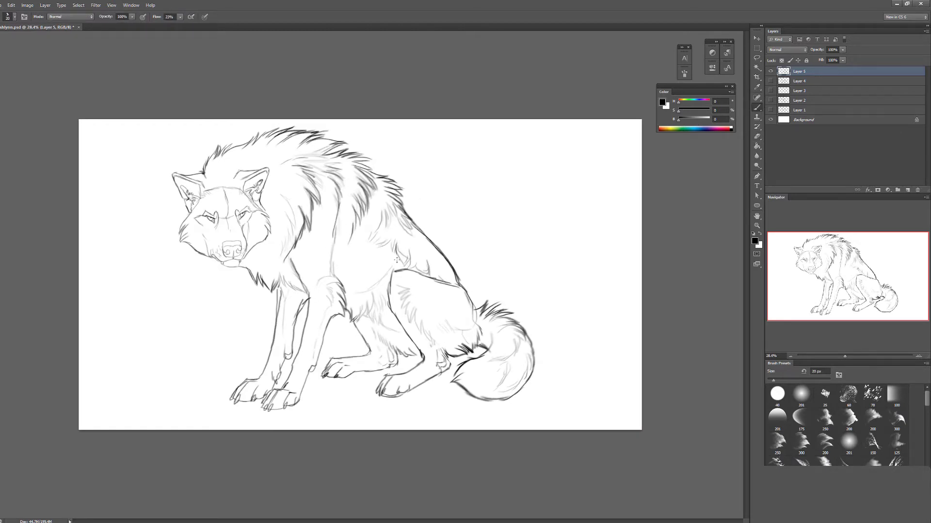
Try to scale down and skew the lassoed body, legs and tail with a free transform
{"action": "key", "text": "l"}
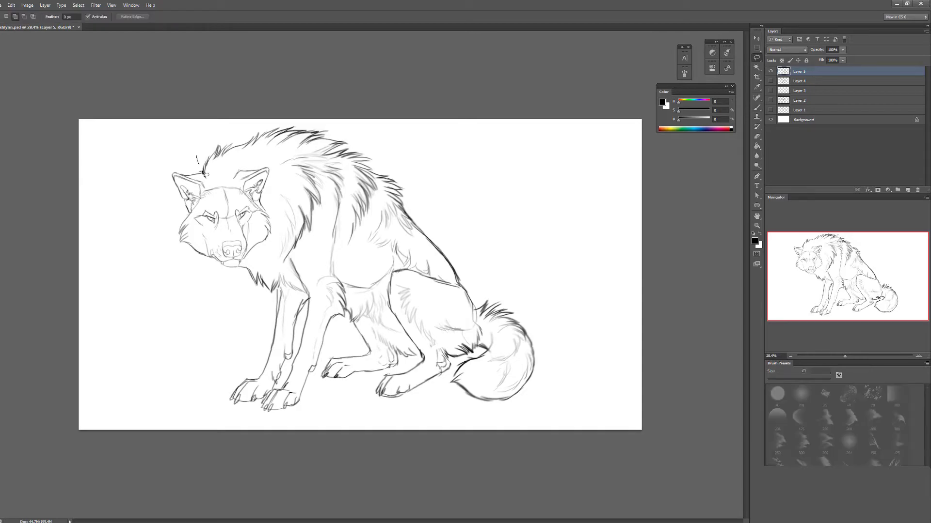
{"action": "mouse_move", "coordinate": [232, 128]}
{"action": "left_mouse_down"}
{"action": "mouse_move", "coordinate": [204, 387]}
{"action": "mouse_move", "coordinate": [189, 424]}
{"action": "left_mouse_up"}
{"action": "key", "text": "ctrl+t"}
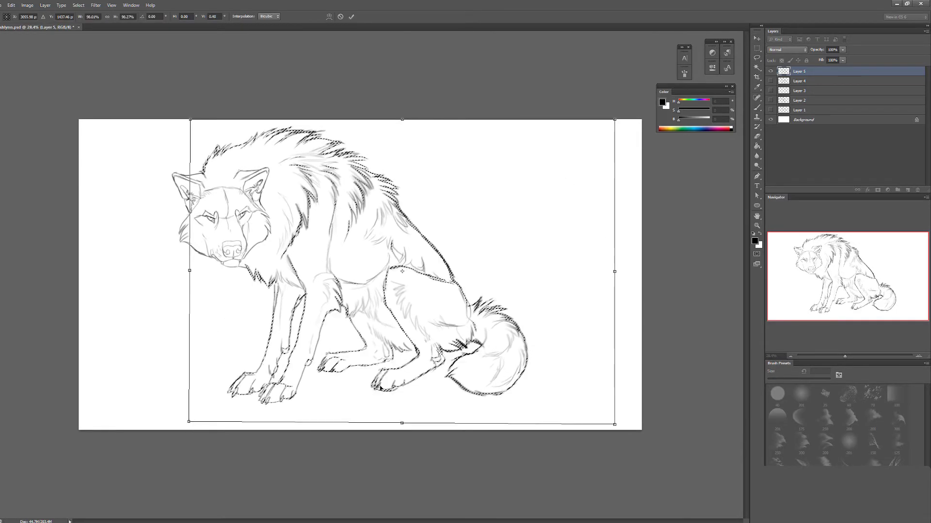
{"action": "left_click_drag", "start_coordinate": [614, 425], "coordinate": [613, 422]}
{"action": "left_click_drag", "start_coordinate": [615, 119], "coordinate": [617, 114]}
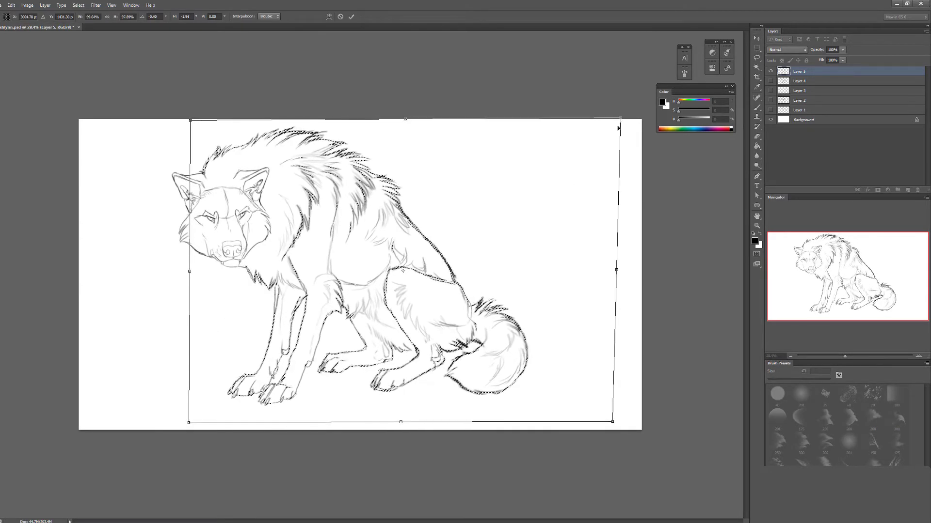
{"action": "key", "text": "Return"}
{"action": "key", "text": "ctrl+d"}
{"action": "key", "text": "ctrl+minus"}
Cancel a free transform of the whole wolf and undo the body scaling
{"action": "key", "text": "e"}
{"action": "key", "text": "ctrl+t"}
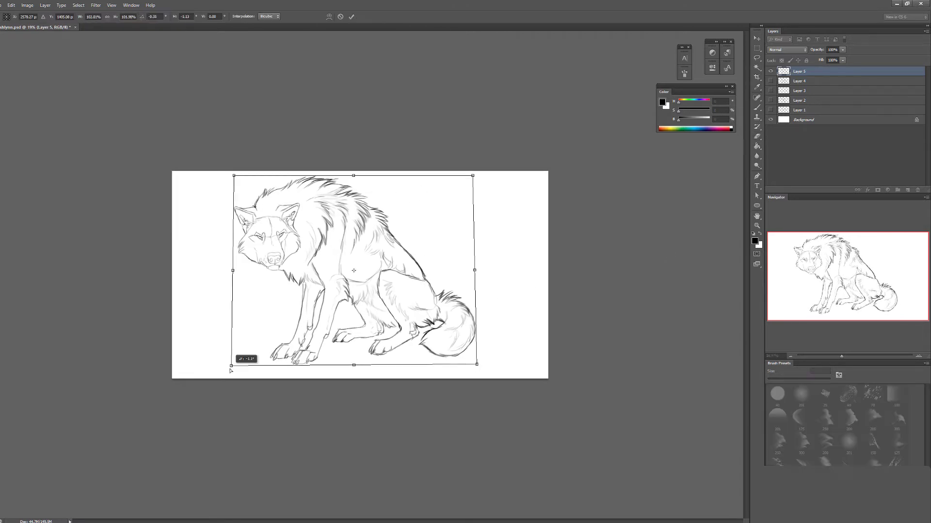
{"action": "key", "text": "Escape"}
{"action": "key", "text": "ctrl+alt+z"}
{"action": "key", "text": "ctrl+alt+z"}
Lasso the head and mane, scale them down slightly with a free transform and deselect them
{"action": "key", "text": "l"}
{"action": "left_click_drag", "start_coordinate": [215, 192], "coordinate": [346, 264]}
{"action": "key", "text": "ctrl+t"}
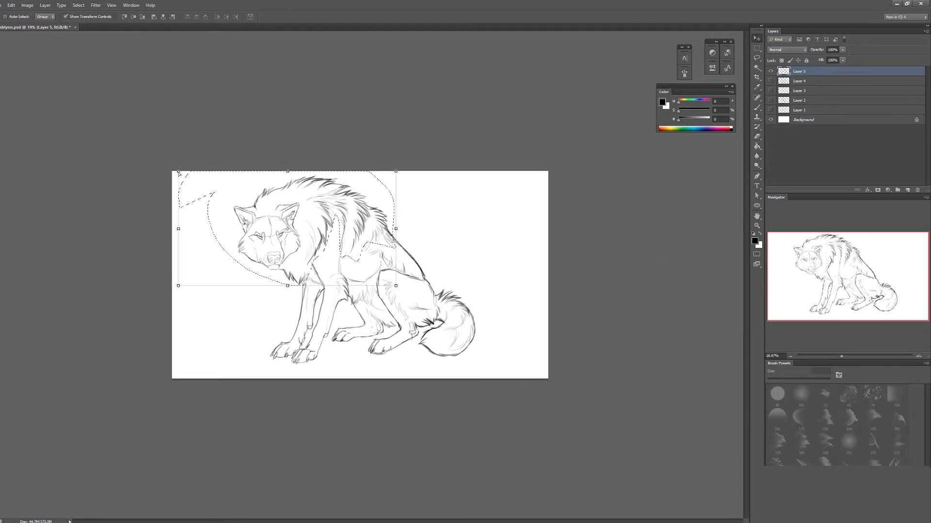
{"action": "left_click_drag", "start_coordinate": [184, 286], "coordinate": [184, 284]}
{"action": "key", "text": "Return"}
{"action": "key", "text": "ctrl+d"}
{"action": "key", "text": "e"}
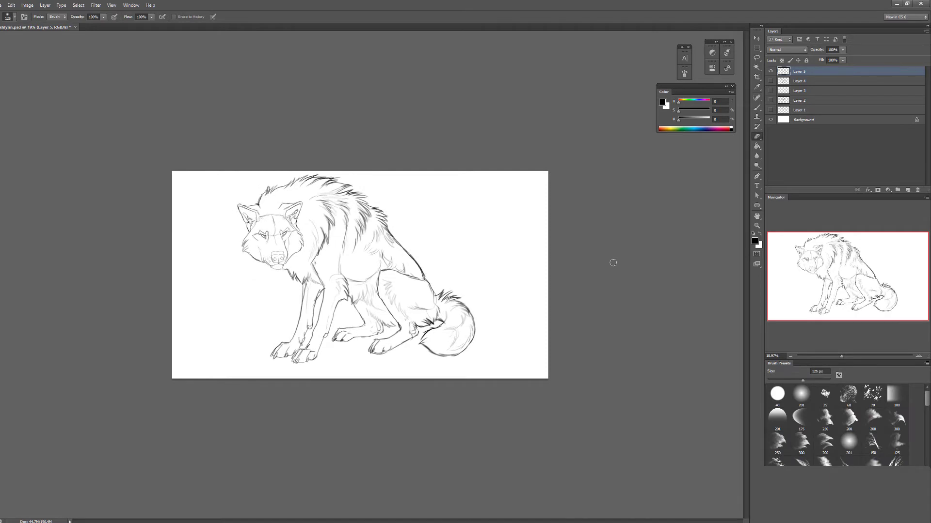
{"action": "key", "text": "ctrl+t"}
{"action": "key", "text": "Escape"}
Rework the cheek contours and the top of the head with a 20 px brush and the eraser
{"action": "key", "text": "b"}
{"action": "scroll", "coordinate": [323, 258], "scroll_direction": "up", "scroll_amount": 5}
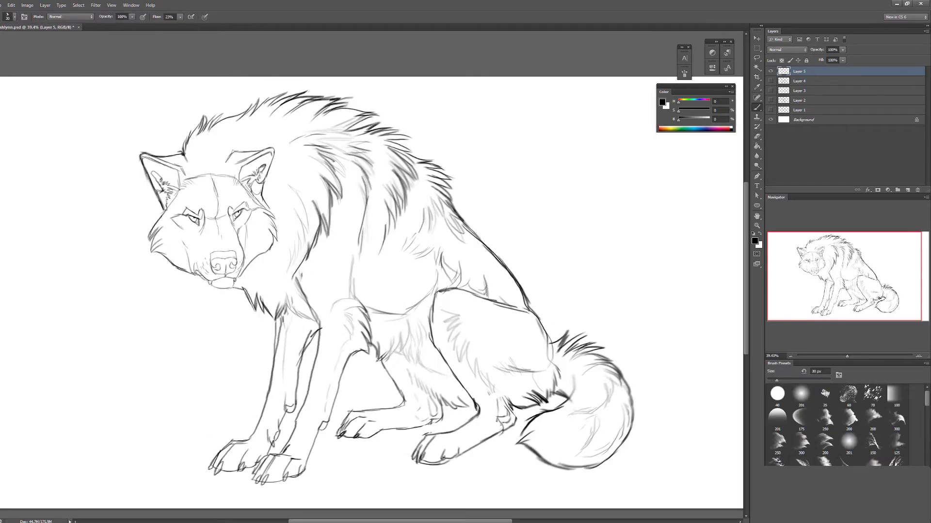
{"action": "key", "text": "bracketleft"}
{"action": "left_click_drag", "start_coordinate": [161, 209], "coordinate": [150, 250]}
{"action": "left_click_drag", "start_coordinate": [152, 246], "coordinate": [192, 272]}
{"action": "scroll", "coordinate": [324, 258], "scroll_direction": "down", "scroll_amount": 2}
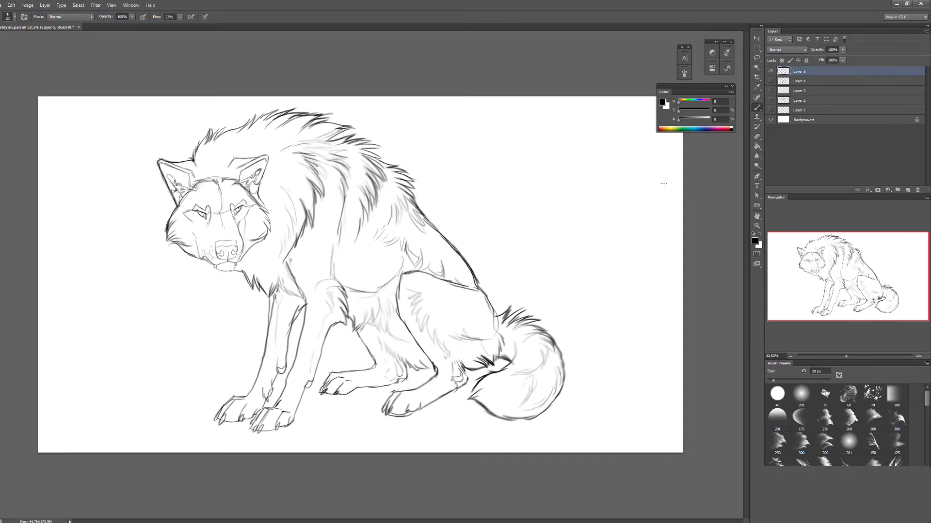
{"action": "key", "text": "e"}
{"action": "key", "text": "F5"}
{"action": "key", "text": "b"}
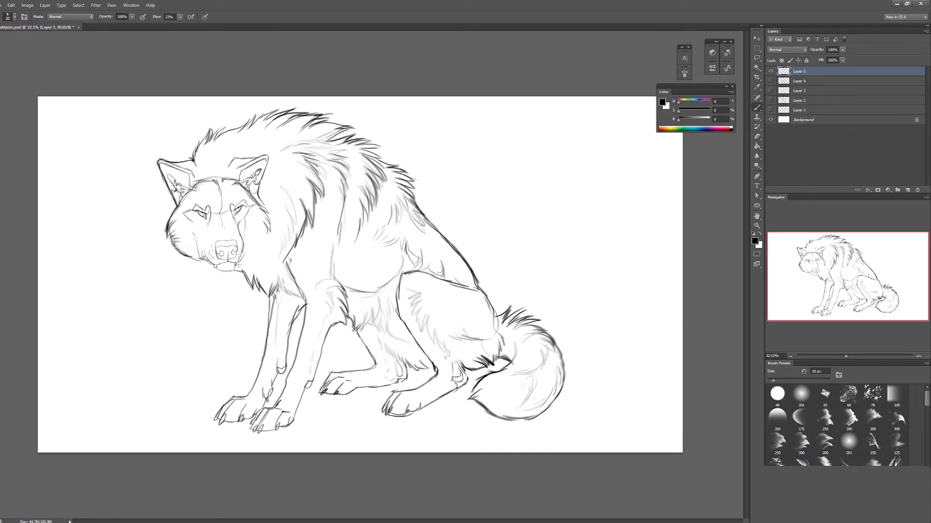
{"action": "scroll", "coordinate": [700, 175], "scroll_direction": "down", "scroll_amount": 1}
Flip the canvas horizontally and adjust a lassoed part of the head with a free transform
{"action": "left_click", "coordinate": [27, 5]}
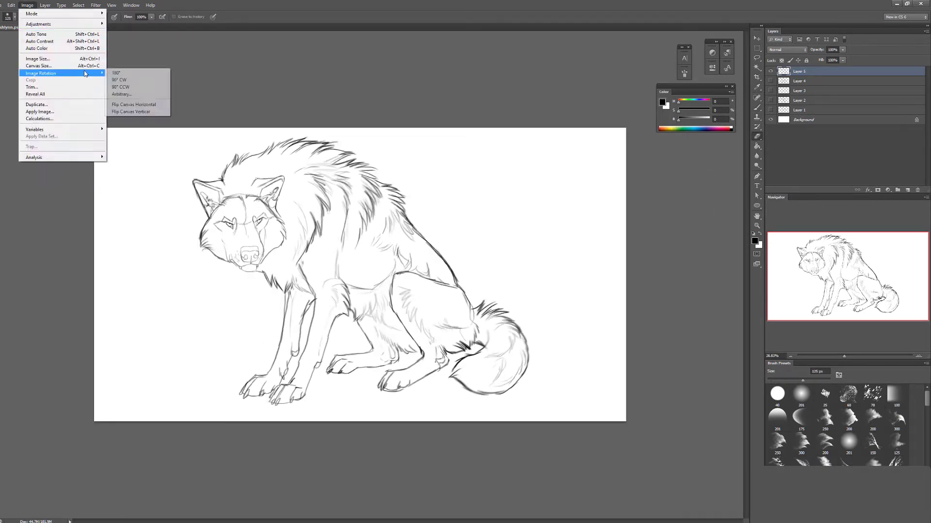
{"action": "left_click", "coordinate": [126, 104]}
{"action": "scroll", "coordinate": [436, 194], "scroll_direction": "up", "scroll_amount": 2}
{"action": "mouse_move", "coordinate": [443, 157]}
{"action": "left_mouse_down"}
{"action": "mouse_move", "coordinate": [451, 214]}
{"action": "mouse_move", "coordinate": [427, 129]}
{"action": "mouse_move", "coordinate": [430, 139]}
{"action": "left_mouse_up"}
{"action": "key", "text": "ctrl+t"}
{"action": "key", "text": "Return"}
{"action": "key", "text": "e"}
{"action": "scroll", "coordinate": [570, 387], "scroll_direction": "down", "scroll_amount": 2}
Lasso the wolf's outer ear and resize and rotate it with a free transform
{"action": "key", "text": "ctrl+t"}
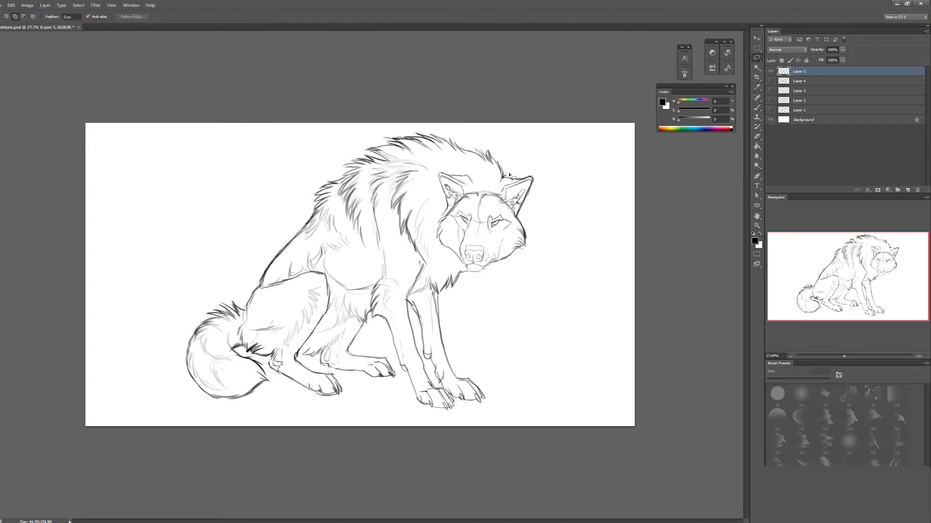
{"action": "left_click_drag", "start_coordinate": [456, 189], "coordinate": [521, 194]}
{"action": "left_click_drag", "start_coordinate": [566, 140], "coordinate": [564, 146]}
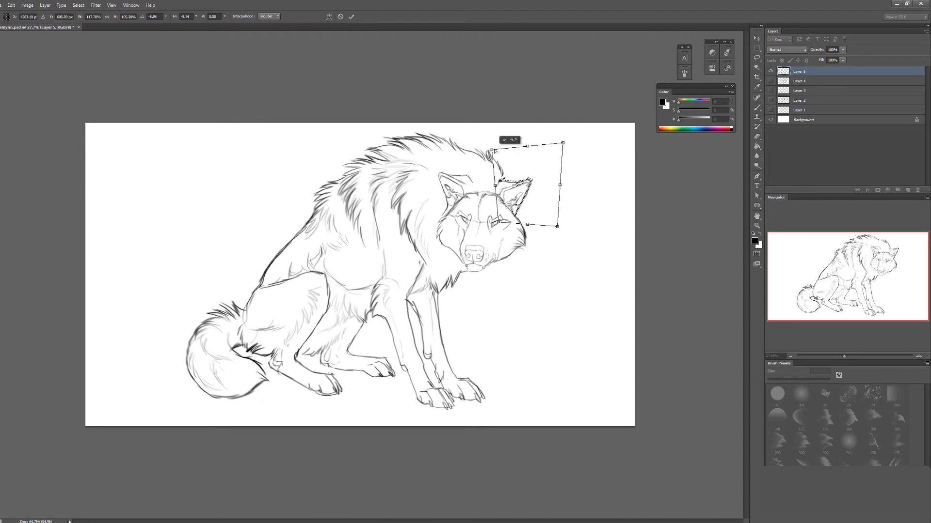
{"action": "key", "text": "Return"}
{"action": "key", "text": "e"}
Redraw the outer cheek fur from the ear down to the jaw with a 25 px brush
{"action": "key", "text": "b"}
{"action": "left_click_drag", "start_coordinate": [510, 204], "coordinate": [526, 239]}
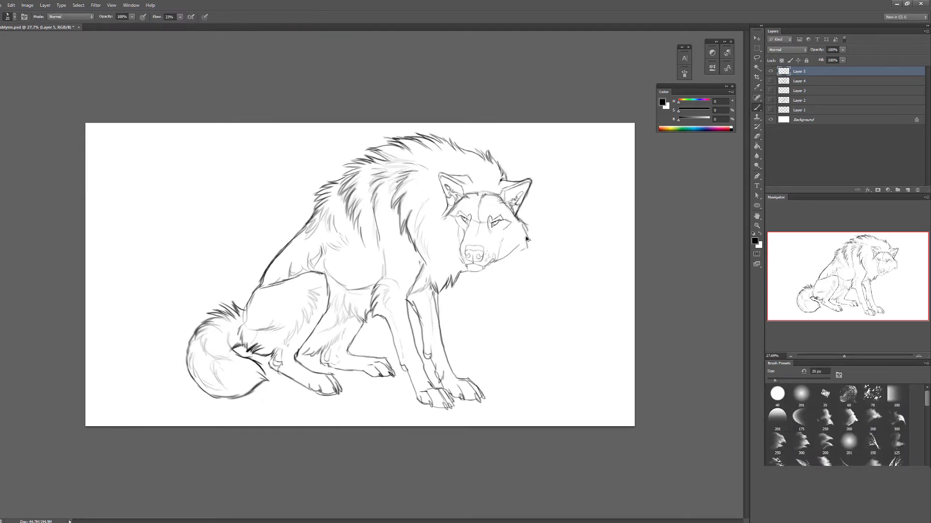
{"action": "scroll", "coordinate": [450, 221], "scroll_direction": "up", "scroll_amount": 3}
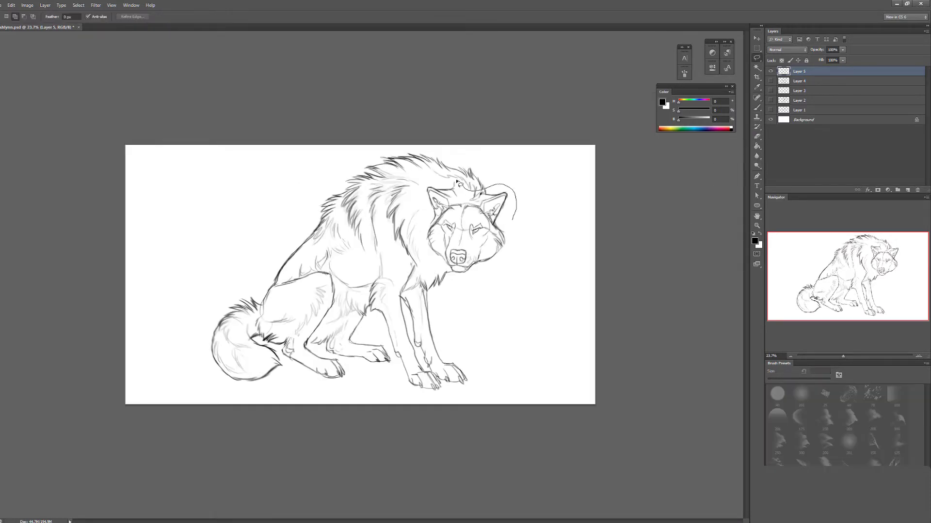
Adjust the lassoed ears with a free transform
{"action": "key", "text": "ctrl+t"}
{"action": "key", "text": "Return"}
{"action": "key", "text": "e"}
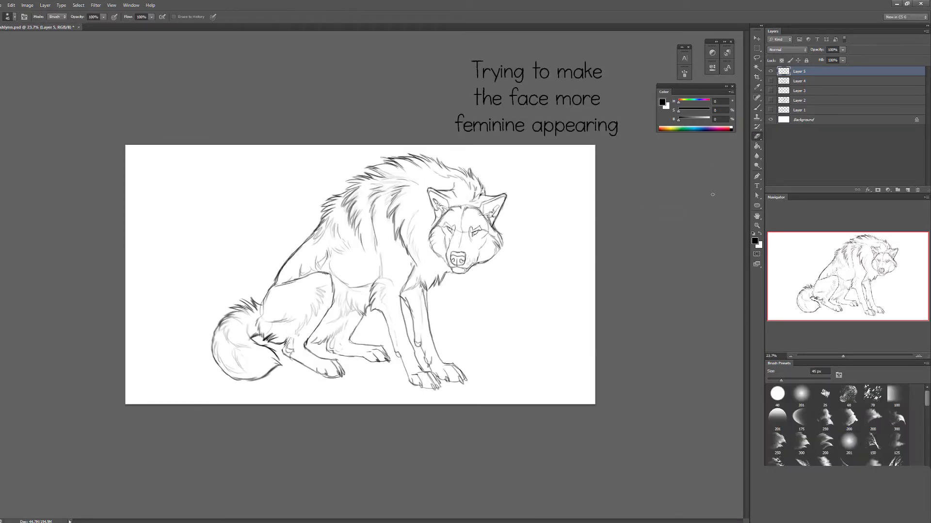
Lasso the wolf's muzzle and adjust its size with a free transform
{"action": "key", "text": "l"}
{"action": "mouse_move", "coordinate": [463, 215]}
{"action": "left_mouse_down"}
{"action": "mouse_move", "coordinate": [492, 269]}
{"action": "mouse_move", "coordinate": [462, 218]}
{"action": "left_mouse_up"}
{"action": "key", "text": "ctrl+t"}
{"action": "left_click_drag", "start_coordinate": [492, 280], "coordinate": [489, 278]}
{"action": "key", "text": "Return"}
{"action": "key", "text": "ctrl+d"}
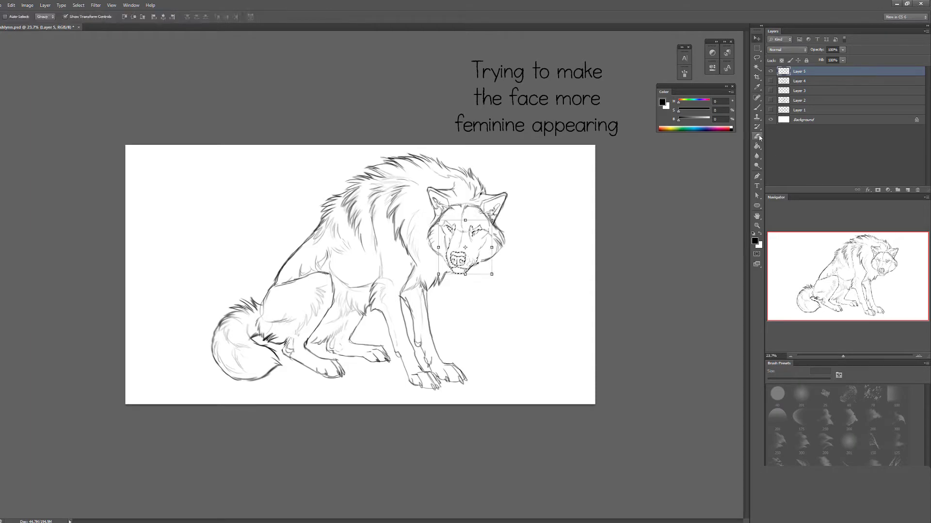
Lasso the outer side of the face with its ear and adjust the lassoed part with a free transform
{"action": "key", "text": "e"}
{"action": "key", "text": "l"}
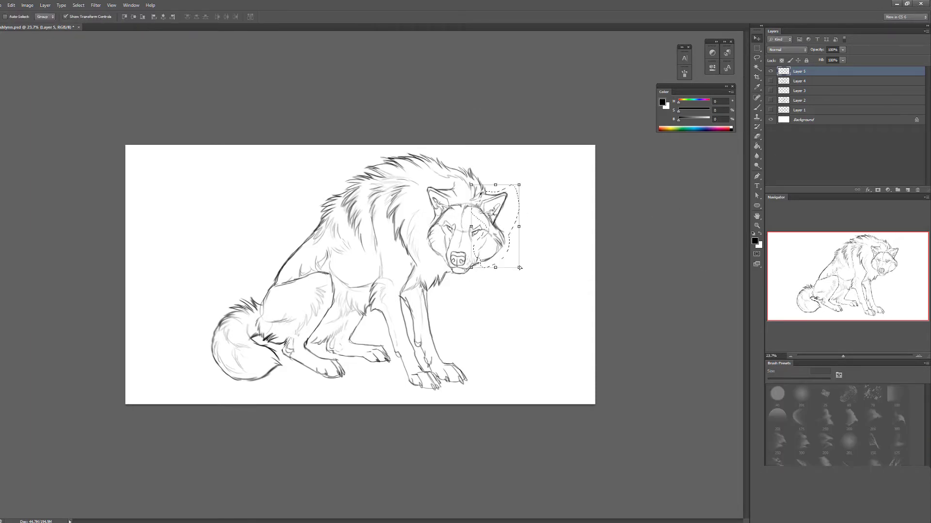
{"action": "left_click_drag", "start_coordinate": [445, 264], "coordinate": [425, 199]}
{"action": "key", "text": "ctrl+t"}
{"action": "key", "text": "Return"}
{"action": "key", "text": "ctrl+d"}
{"action": "key", "text": "e"}
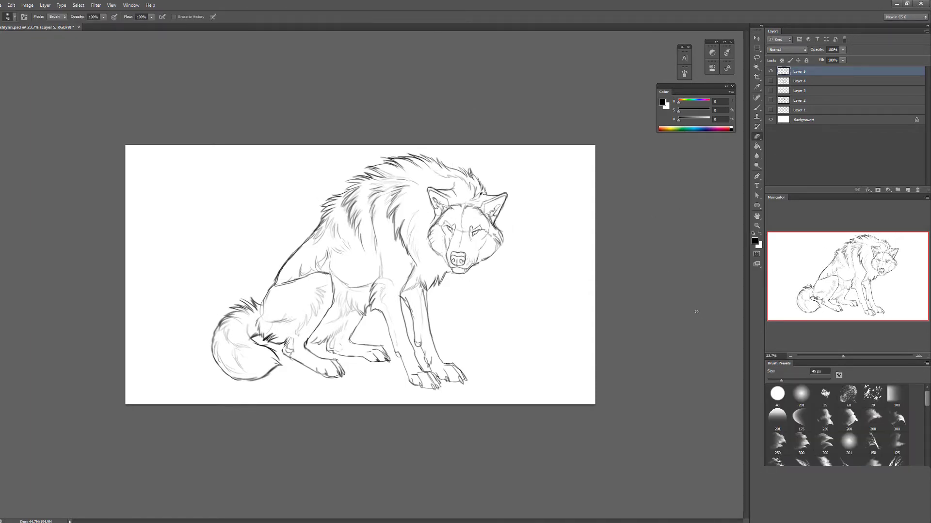
Adjust another lassoed part of the wolf's face with a free transform and deselect it
{"action": "key", "text": "l"}
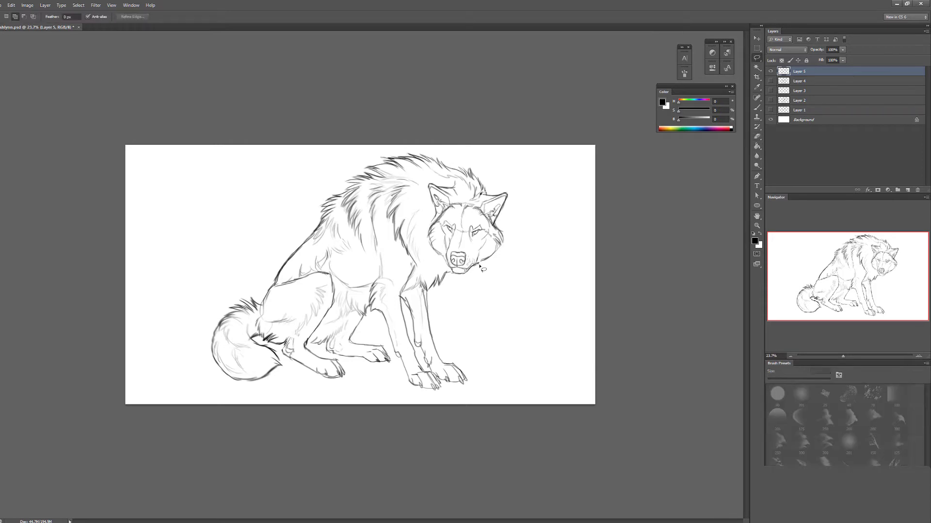
{"action": "key", "text": "ctrl+t"}
{"action": "left_click_drag", "start_coordinate": [442, 231], "coordinate": [444, 232]}
{"action": "key", "text": "Return"}
{"action": "key", "text": "ctrl+d"}
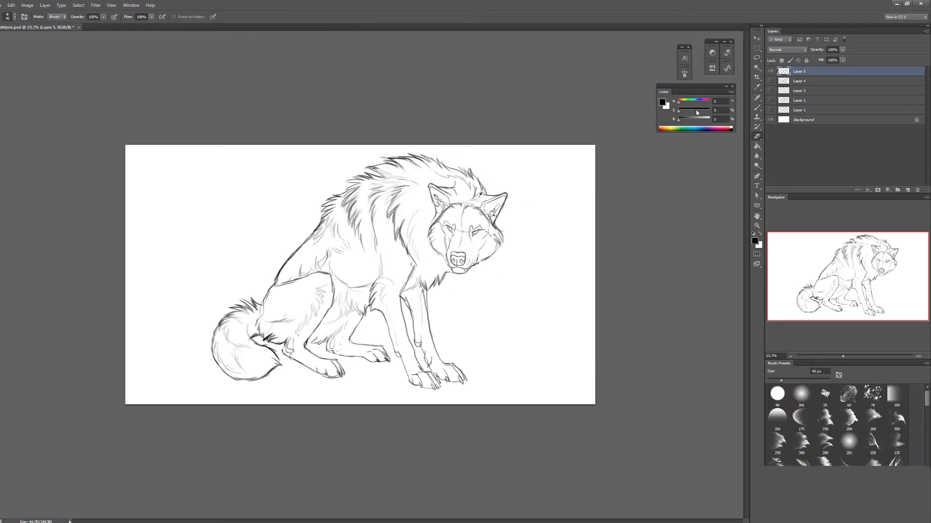
Shade the nose grey, then lasso the ear beside the mane and stretch it slightly with a free transform
{"action": "key", "text": "b"}
{"action": "key", "text": "e"}
{"action": "key", "text": "l"}
{"action": "mouse_move", "coordinate": [429, 180]}
{"action": "left_mouse_down"}
{"action": "mouse_move", "coordinate": [457, 194]}
{"action": "mouse_move", "coordinate": [434, 220]}
{"action": "left_mouse_up"}
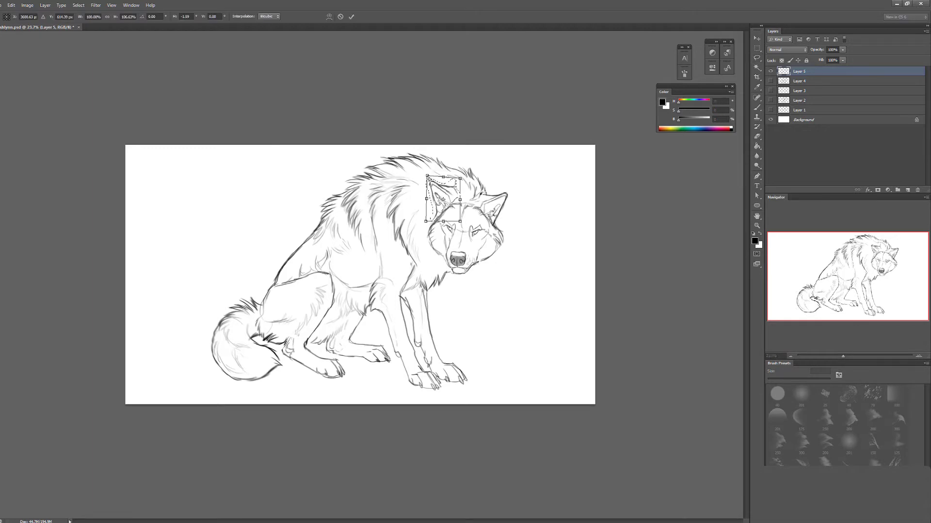
{"action": "key", "text": "v"}
Scale the lassoed nose and muzzle down to about 95% with a free transform
{"action": "key", "text": "l"}
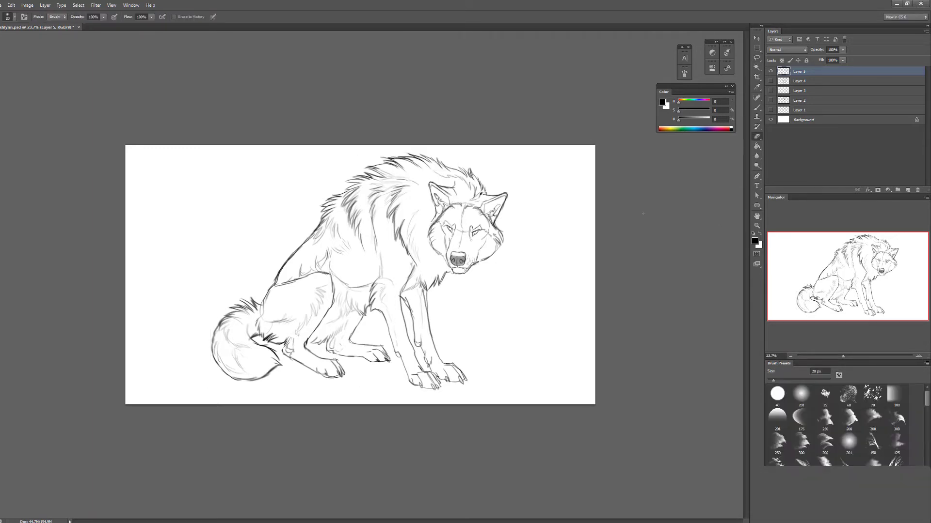
{"action": "key", "text": "ctrl+d"}
{"action": "key", "text": "v"}
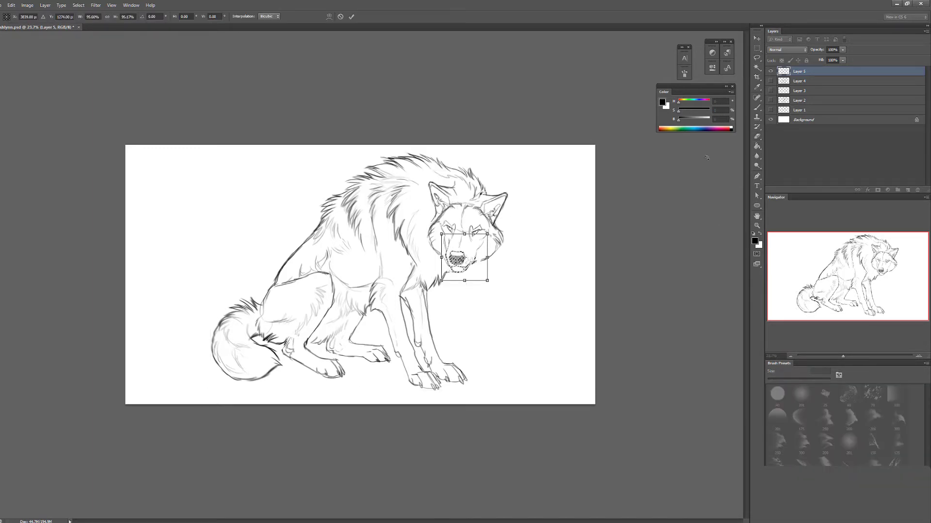
{"action": "key", "text": "b"}
{"action": "key", "text": "ctrl+d"}
Lasso the nose and adjust its placement on the muzzle with a free transform
{"action": "scroll", "coordinate": [383, 281], "scroll_direction": "up", "scroll_amount": 3}
{"action": "key", "text": "e"}
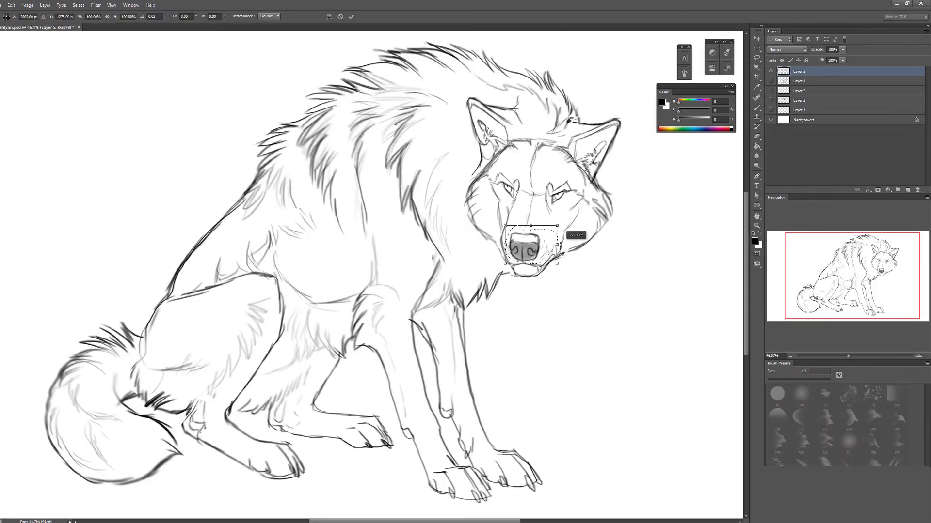
{"action": "left_click_drag", "start_coordinate": [513, 238], "coordinate": [538, 259]}
{"action": "scroll", "coordinate": [401, 275], "scroll_direction": "down", "scroll_amount": 2}
{"action": "scroll", "coordinate": [513, 222], "scroll_direction": "up", "scroll_amount": 1}
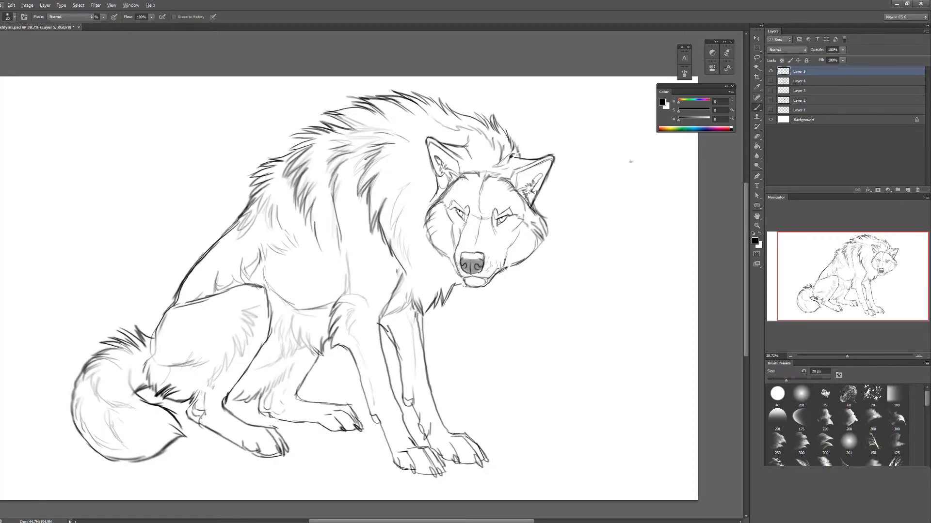
Refine the nose with the eraser and darken its shading with the brush
{"action": "key", "text": "b"}
{"action": "key", "text": "e"}
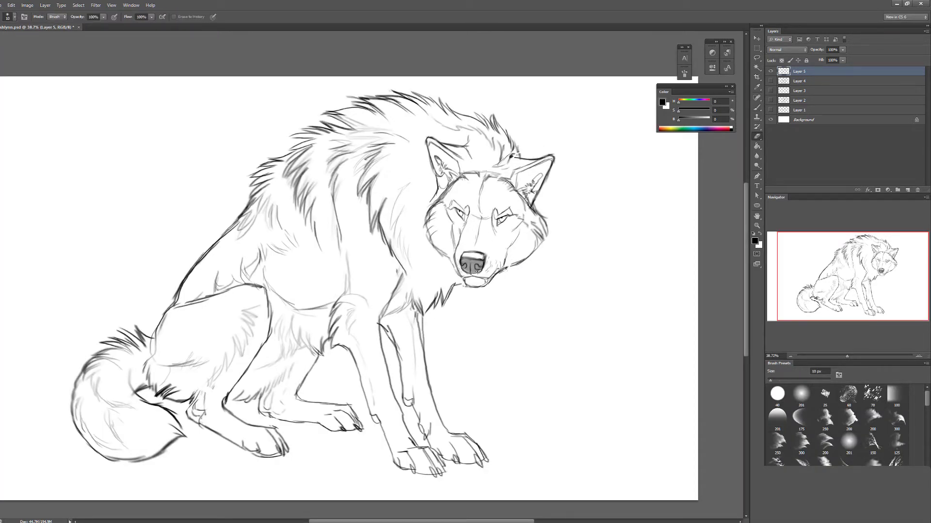
{"action": "scroll", "coordinate": [472, 268], "scroll_direction": "down", "scroll_amount": 1}
{"action": "key", "text": "b"}
{"action": "left_click_drag", "start_coordinate": [484, 248], "coordinate": [494, 254]}
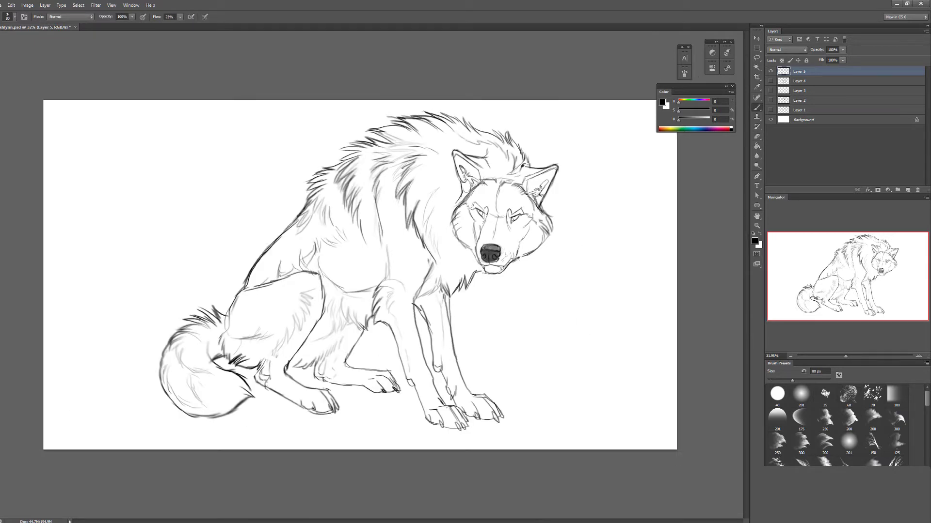
{"action": "scroll", "coordinate": [509, 262], "scroll_direction": "down", "scroll_amount": 1}
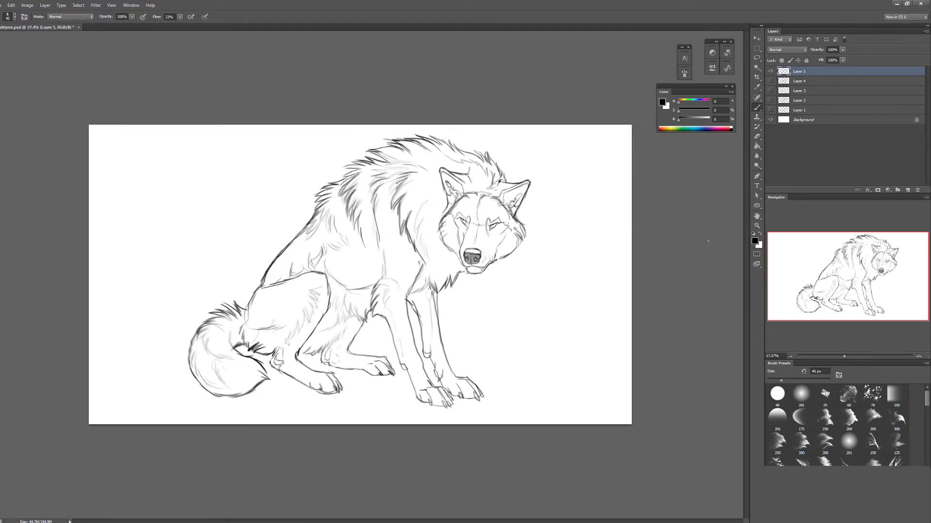
Enlarge the lassoed eye nearest the mane to about 104% and rotate it slightly with a free transform
{"action": "key", "text": "bracketleft"}
{"action": "key", "text": "e"}
{"action": "scroll", "coordinate": [485, 218], "scroll_direction": "up", "scroll_amount": 1}
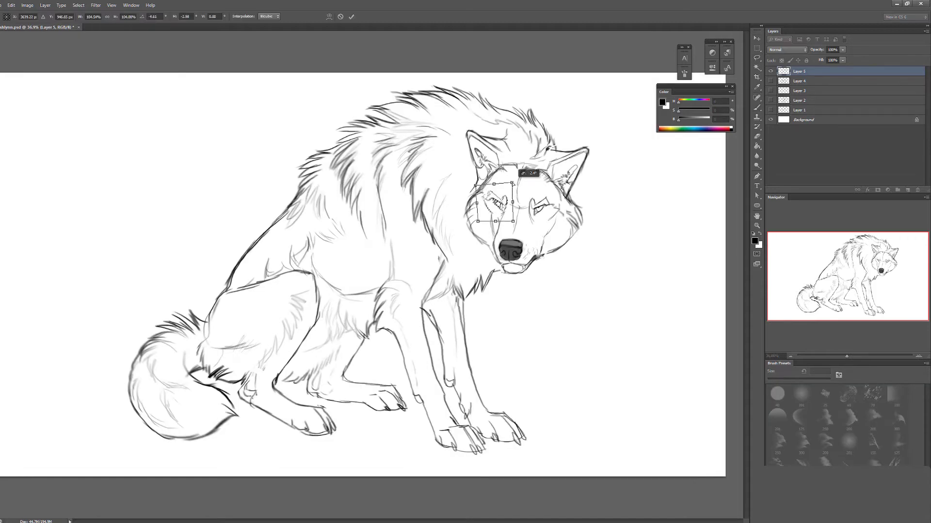
{"action": "scroll", "coordinate": [646, 240], "scroll_direction": "down", "scroll_amount": 1}
Darken the outlines of the near foreleg, belly and hind legs with a 35 to 40 px brush
{"action": "key", "text": "b"}
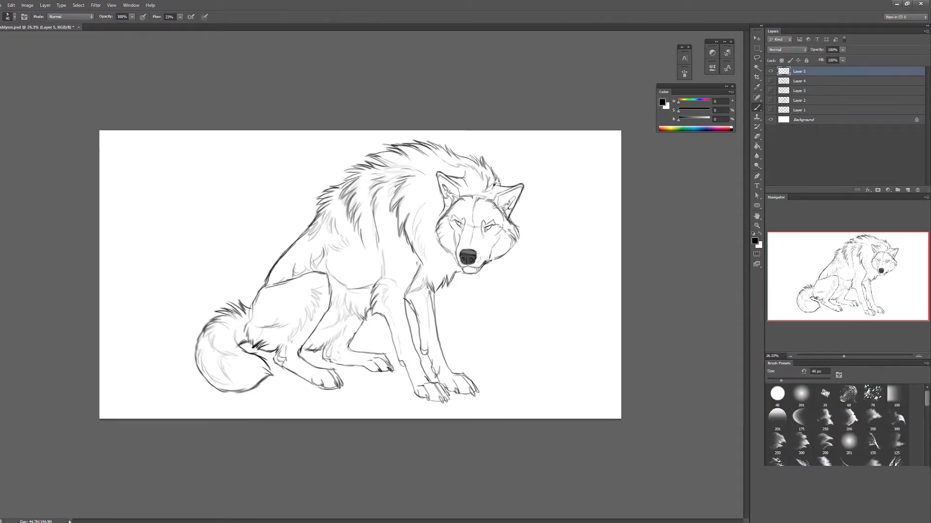
{"action": "key", "text": "bracketleft"}
{"action": "left_click_drag", "start_coordinate": [400, 361], "coordinate": [415, 392]}
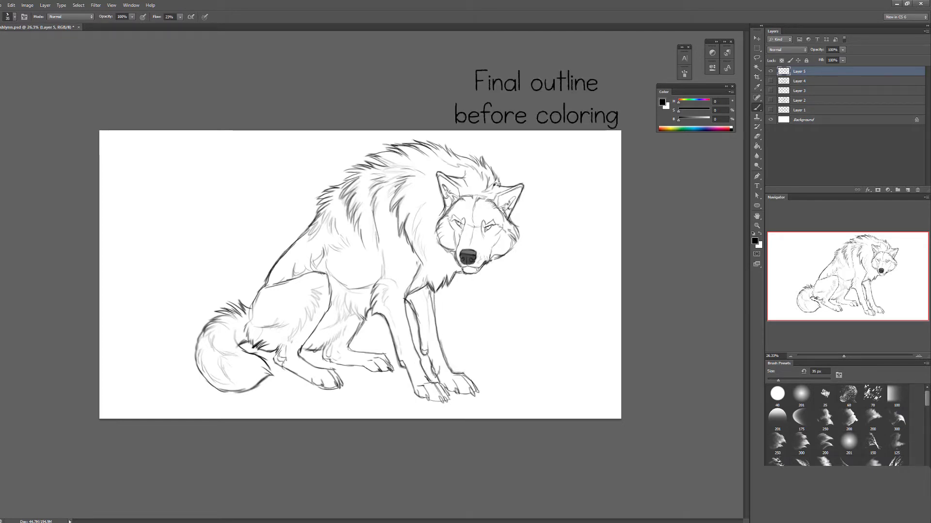
{"action": "key", "text": "e"}
{"action": "key", "text": "b"}
{"action": "left_click_drag", "start_coordinate": [367, 311], "coordinate": [328, 332]}
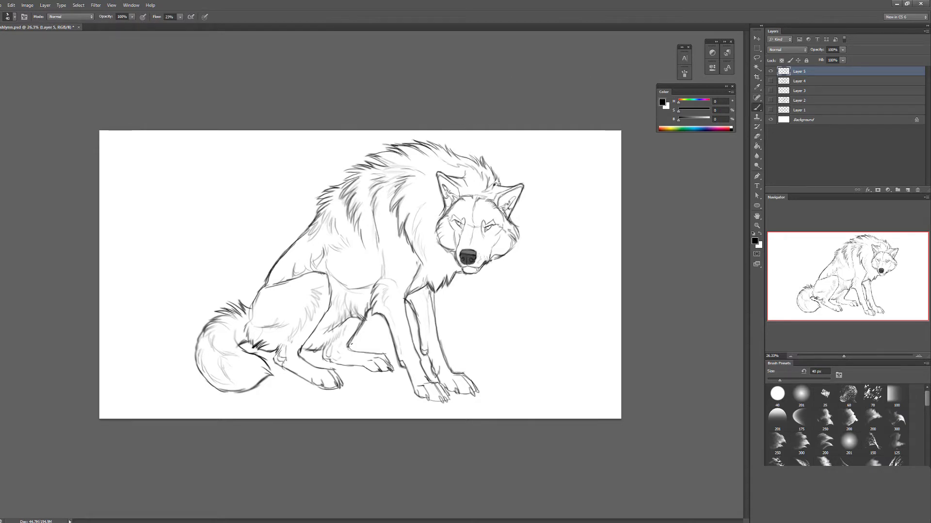
{"action": "left_click_drag", "start_coordinate": [286, 371], "coordinate": [274, 346]}
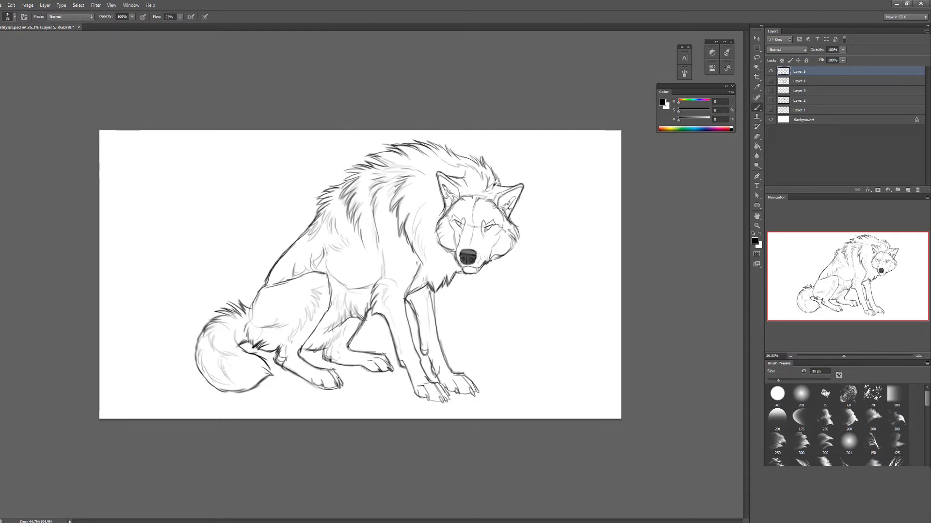
Strengthen the outlines of the tail, back and mane, and erase stray fur strokes along the top of the mane
{"action": "left_click_drag", "start_coordinate": [200, 333], "coordinate": [271, 374]}
{"action": "left_click_drag", "start_coordinate": [316, 216], "coordinate": [359, 173]}
{"action": "key", "text": "]"}
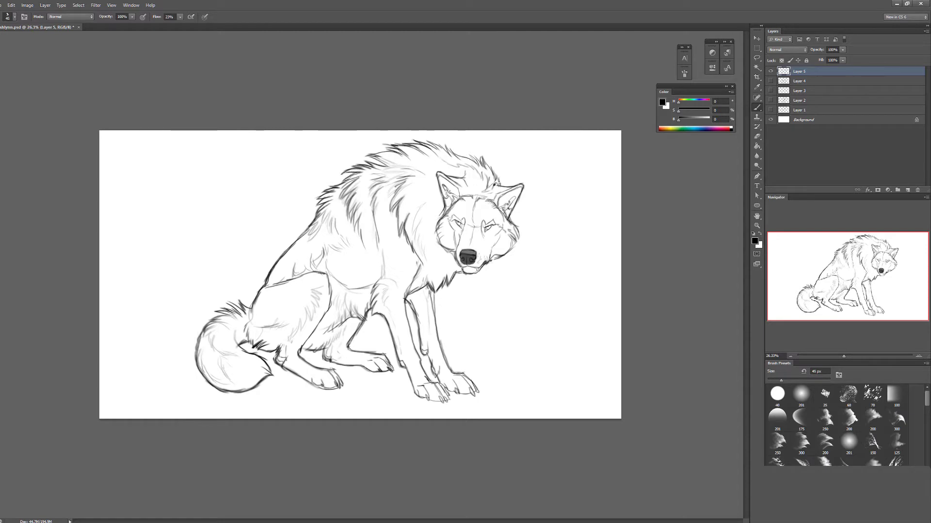
{"action": "left_click_drag", "start_coordinate": [499, 185], "coordinate": [428, 142]}
{"action": "key", "text": "e"}
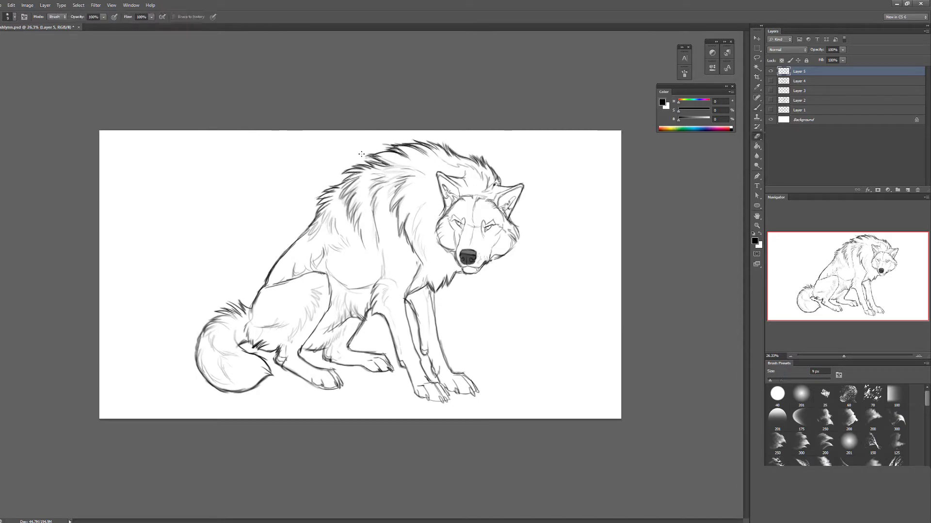
{"action": "mouse_move", "coordinate": [361, 148]}
{"action": "left_mouse_down"}
{"action": "mouse_move", "coordinate": [376, 160]}
{"action": "mouse_move", "coordinate": [388, 145]}
{"action": "left_mouse_up"}
Lasso the mane and upper back and flatten them slightly with a free transform
{"action": "key", "text": "l"}
{"action": "mouse_move", "coordinate": [310, 265]}
{"action": "left_mouse_down"}
{"action": "mouse_move", "coordinate": [451, 131]}
{"action": "mouse_move", "coordinate": [312, 265]}
{"action": "left_mouse_up"}
{"action": "key", "text": "ctrl+t"}
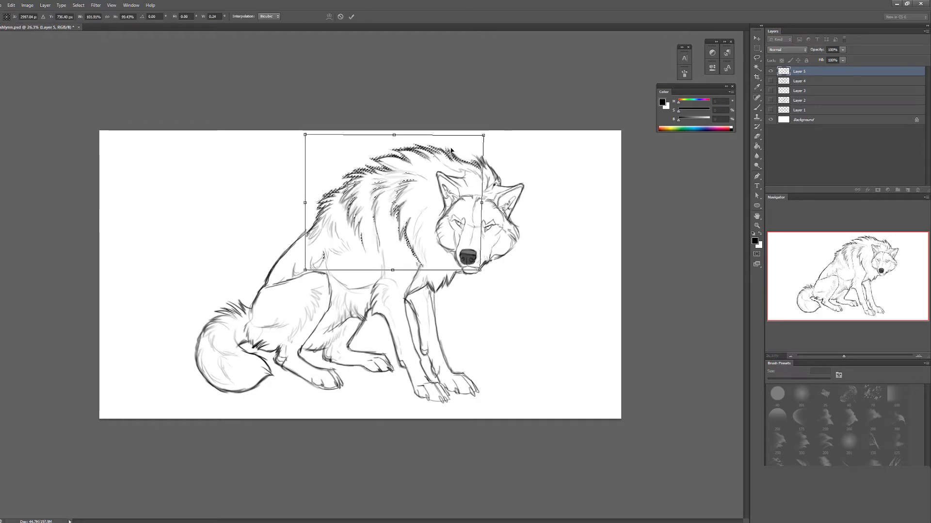
{"action": "key", "text": "Return"}
{"action": "key", "text": "e"}
{"action": "key", "text": "ctrl+d"}
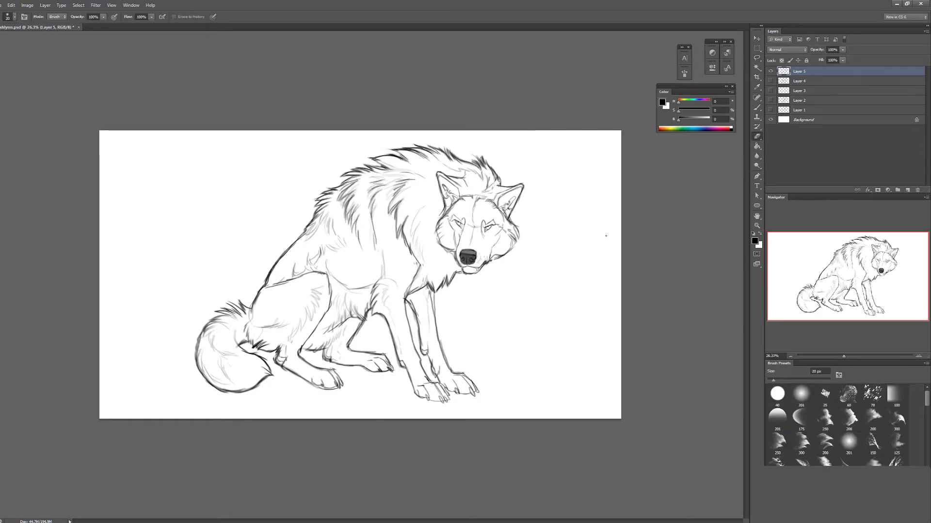
Redraw the rear edge of the mane and the back, and darken the line running down behind the shoulder
{"action": "key", "text": "b"}
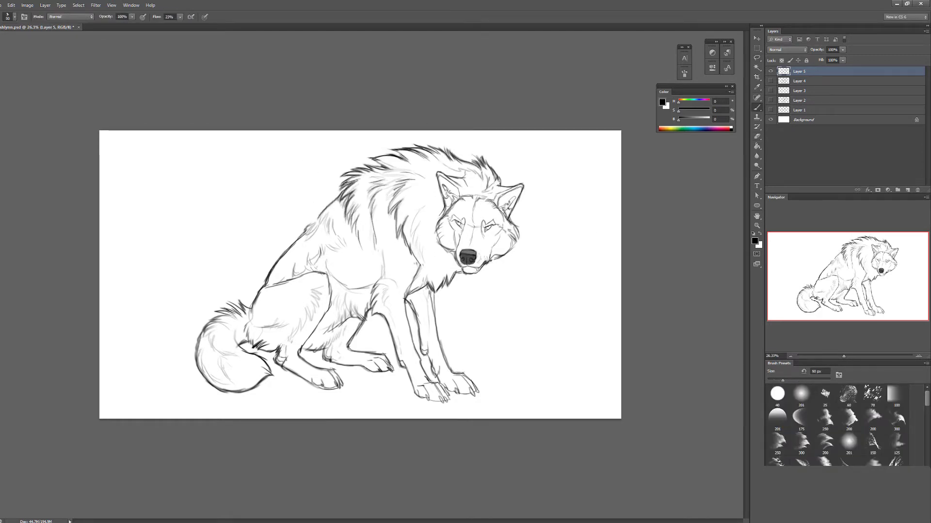
{"action": "key", "text": "bracketleft"}
{"action": "left_click_drag", "start_coordinate": [371, 283], "coordinate": [381, 189]}
Lasso the hindquarters and tail and enlarge and rotate them slightly with a free transform
{"action": "key", "text": "l"}
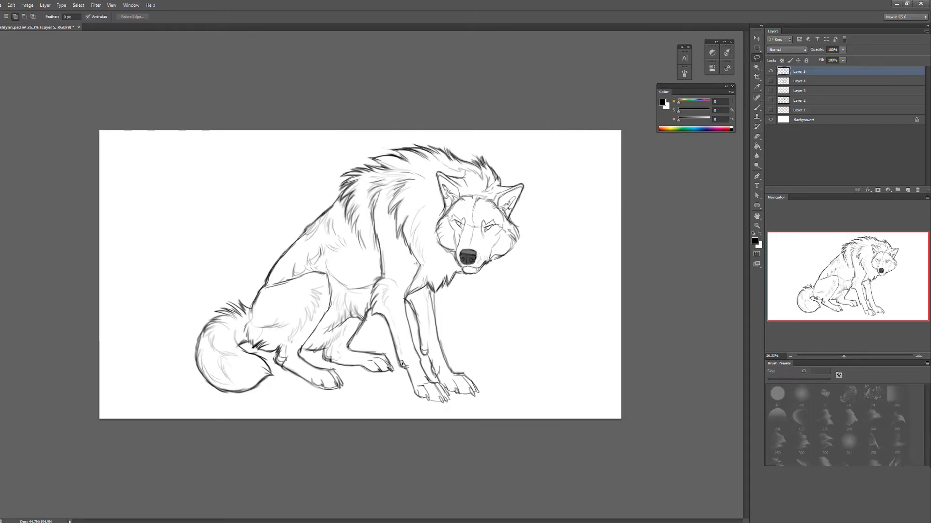
{"action": "mouse_move", "coordinate": [370, 317]}
{"action": "left_mouse_down"}
{"action": "mouse_move", "coordinate": [339, 204]}
{"action": "mouse_move", "coordinate": [368, 315]}
{"action": "left_mouse_up"}
{"action": "key", "text": "v"}
{"action": "left_click_drag", "start_coordinate": [342, 257], "coordinate": [349, 257]}
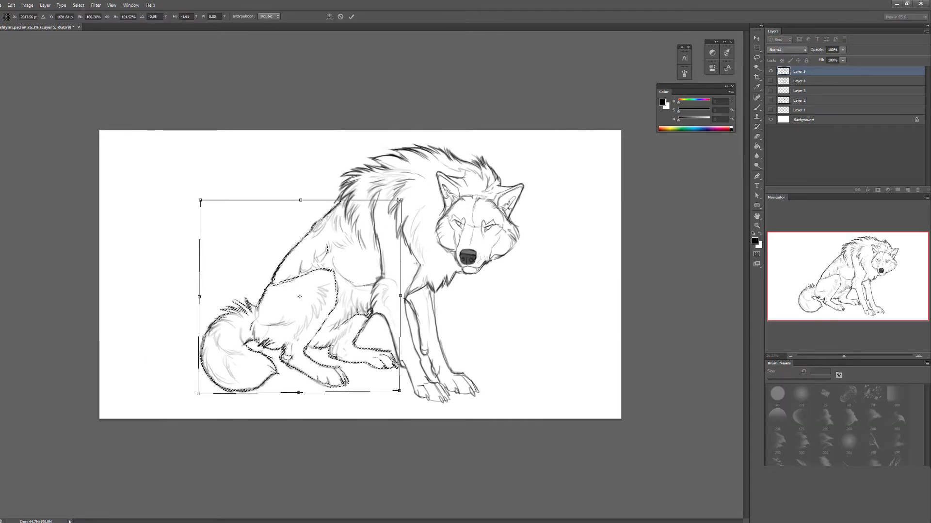
{"action": "key", "text": "e"}
{"action": "key", "text": "ctrl+d"}
Lasso the near hind paw and enlarge and rotate it with a free transform
{"action": "key", "text": "l"}
{"action": "scroll", "coordinate": [360, 274], "scroll_direction": "down", "scroll_amount": 1}
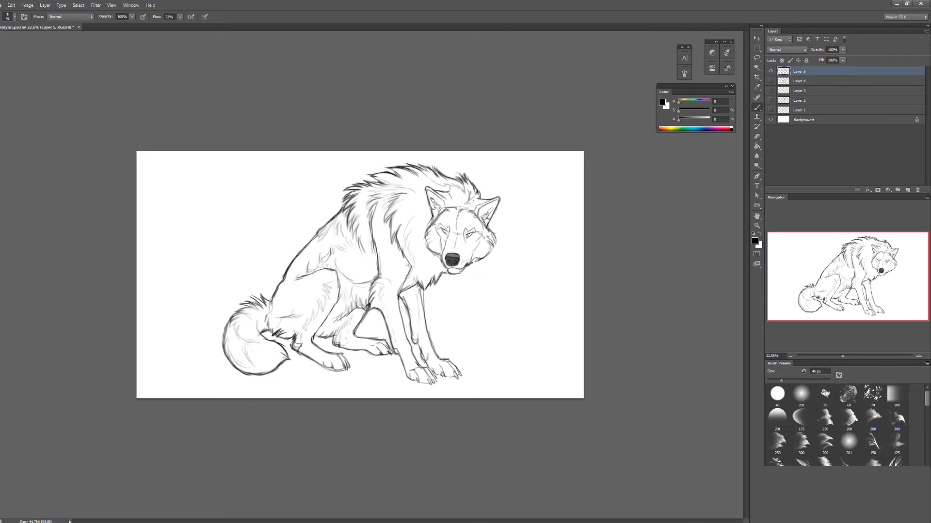
{"action": "left_click_drag", "start_coordinate": [297, 339], "coordinate": [298, 345]}
{"action": "key", "text": "ctrl+t"}
{"action": "left_click_drag", "start_coordinate": [352, 381], "coordinate": [351, 384]}
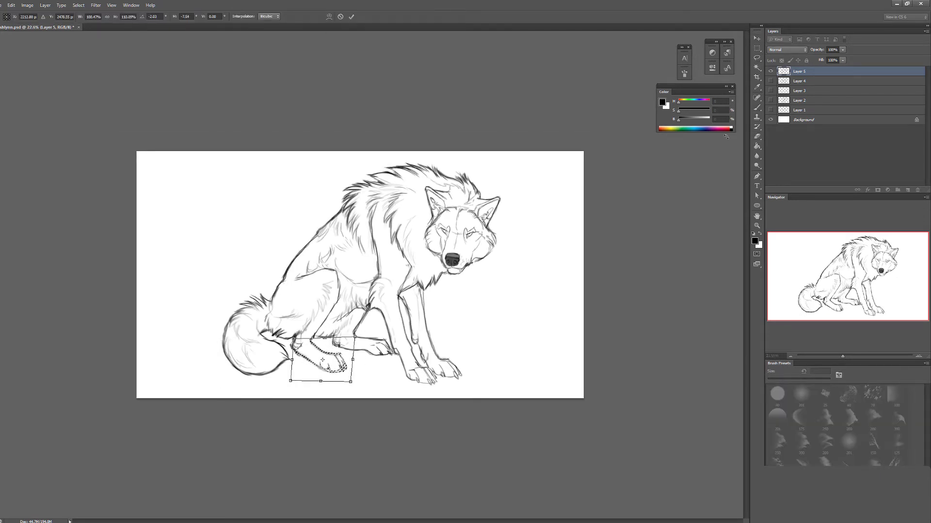
{"action": "key", "text": "Return"}
Redraw the near hind leg's lines and adjust the lassoed heel of the far hind leg
{"action": "key", "text": "b"}
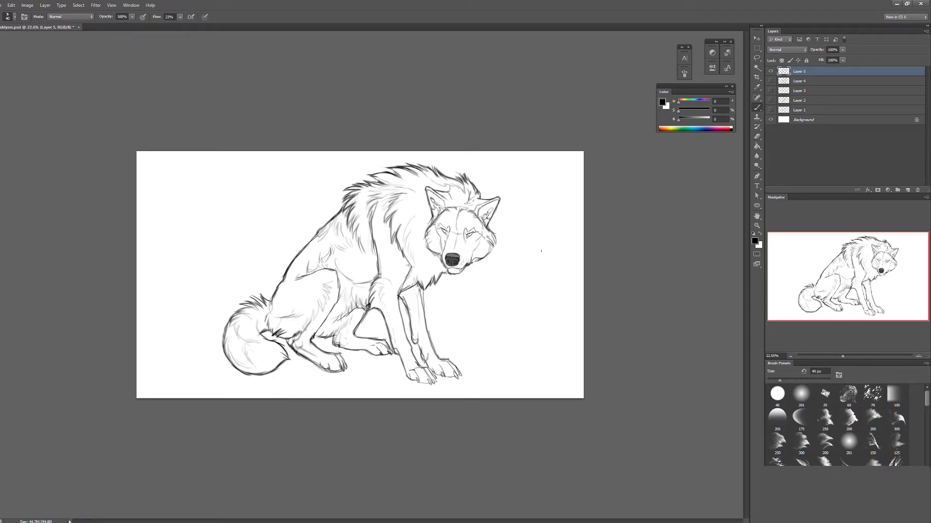
{"action": "key", "text": "e"}
{"action": "key", "text": "l"}
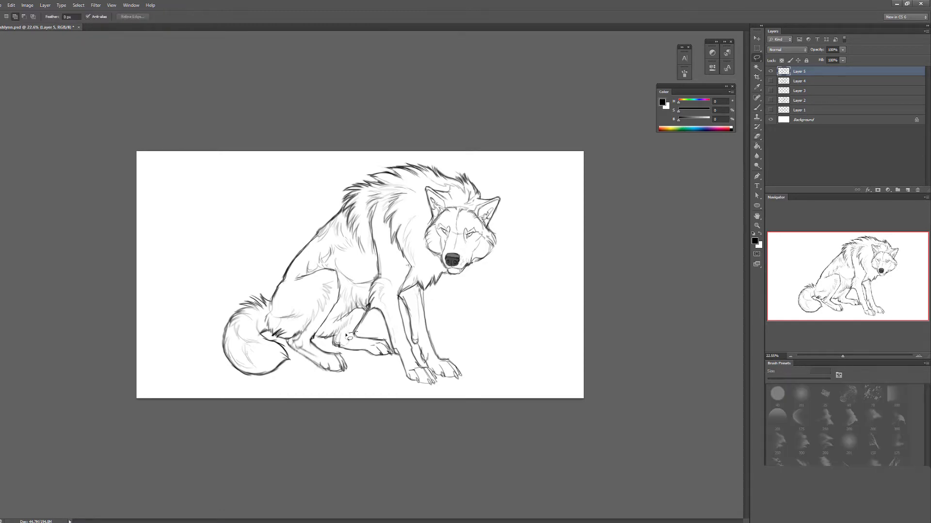
{"action": "mouse_move", "coordinate": [356, 332]}
{"action": "left_mouse_down"}
{"action": "mouse_move", "coordinate": [395, 357]}
{"action": "mouse_move", "coordinate": [335, 339]}
{"action": "left_mouse_up"}
{"action": "key", "text": "ctrl+d"}
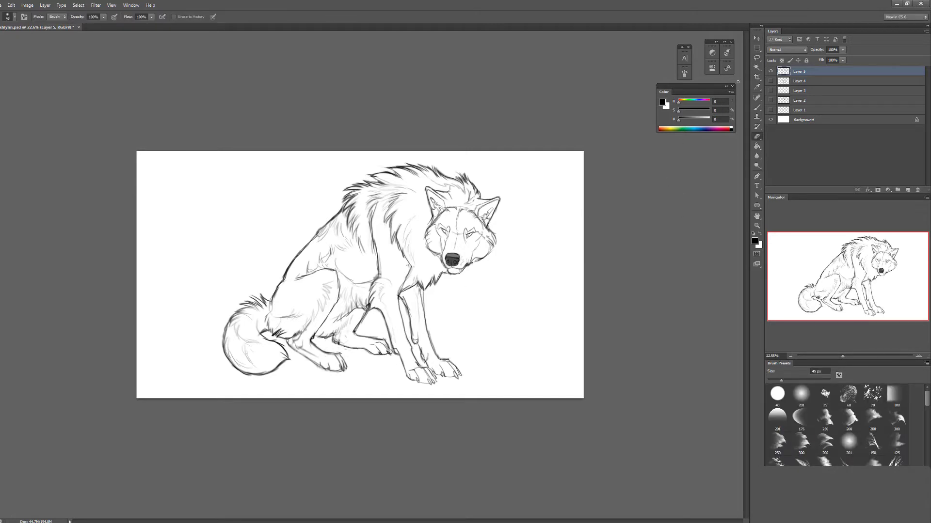
Darken the line junctions at the belly, hind legs and chest with a 35 px brush
{"action": "key", "text": "b"}
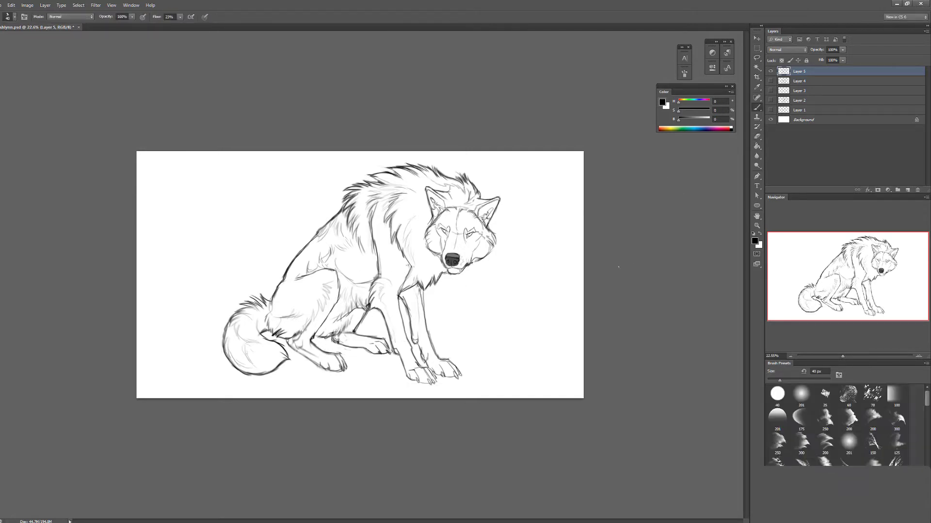
{"action": "scroll", "coordinate": [361, 274], "scroll_direction": "up", "scroll_amount": 2}
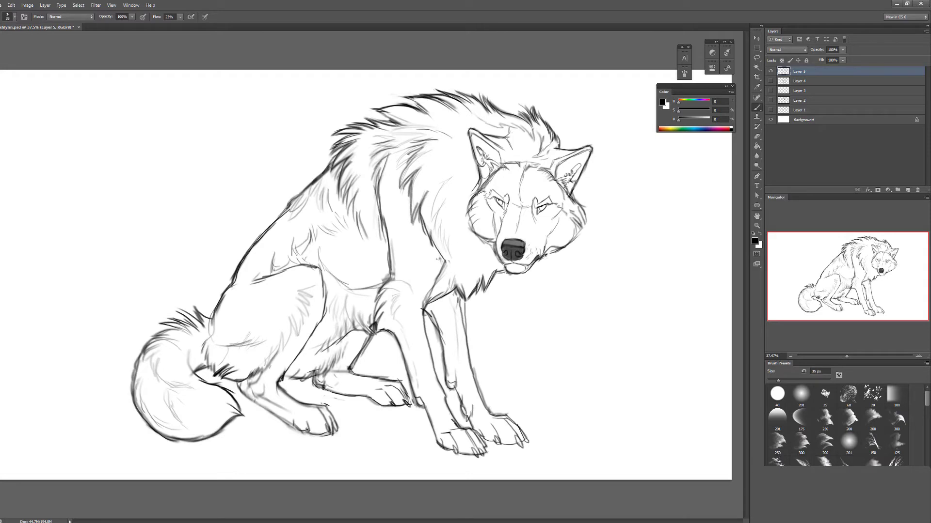
{"action": "key", "text": "e"}
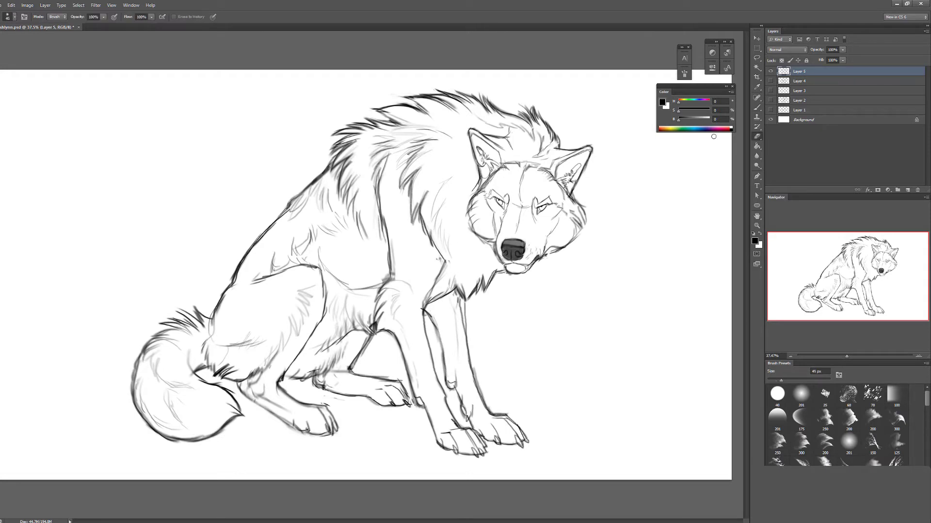
Lasso the lower front legs and paws and adjust them with a free transform
{"action": "key", "text": "l"}
{"action": "left_click_drag", "start_coordinate": [490, 334], "coordinate": [495, 359]}
{"action": "key", "text": "ctrl+t"}
{"action": "left_click_drag", "start_coordinate": [555, 346], "coordinate": [552, 349]}
{"action": "key", "text": "Return"}
{"action": "key", "text": "e"}
{"action": "scroll", "coordinate": [620, 329], "scroll_direction": "down", "scroll_amount": 2}
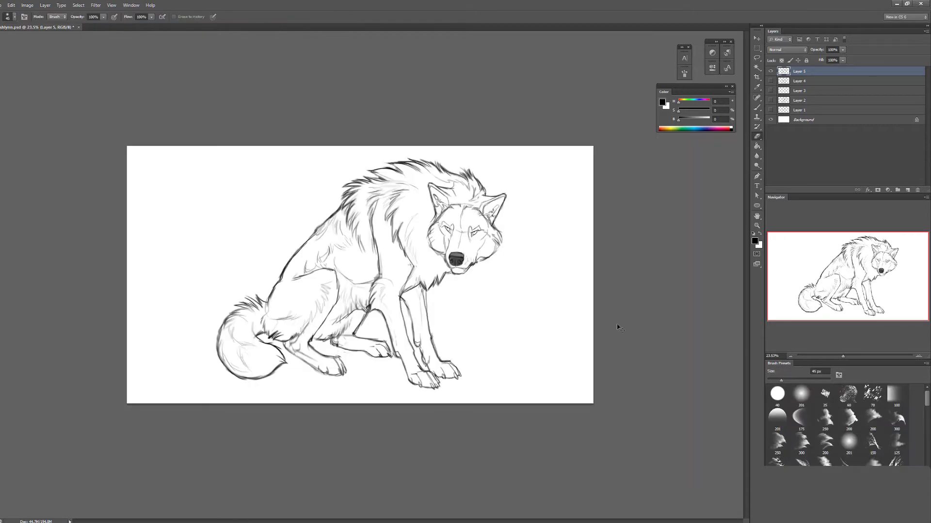
Add a new layer directly beneath Layer 5 and return to Layer 5 with the brush active
{"action": "key", "text": "ctrl+shift+alt+n"}
{"action": "key", "text": "ctrl+bracketleft"}
{"action": "key", "text": "alt+bracketright"}
{"action": "key", "text": "b"}
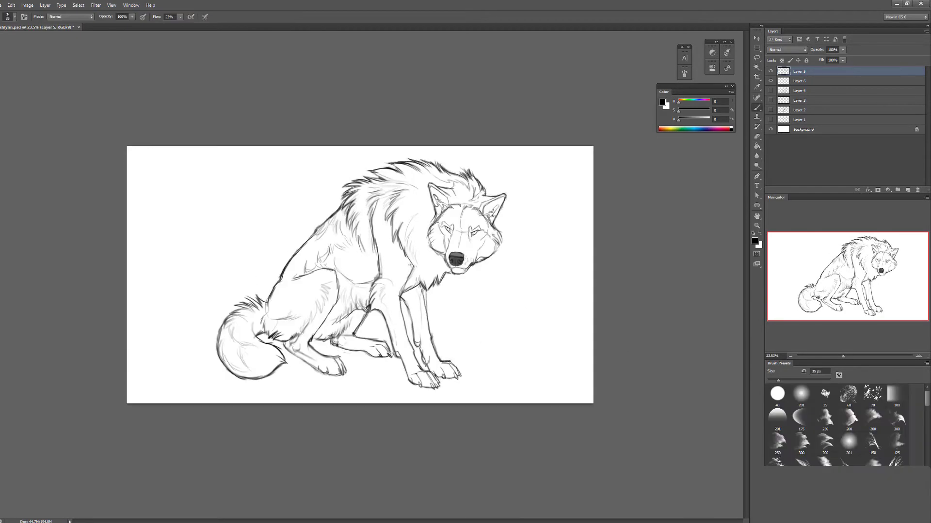
Select the area around the wolf on Layer 5 and fill the wolf's silhouette with light grey on Layer 6
{"action": "key", "text": "ctrl+plus"}
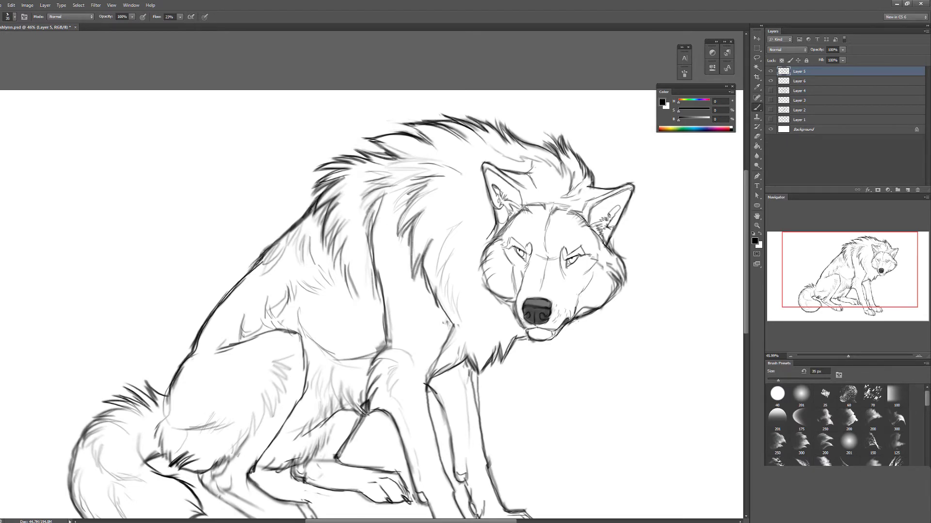
{"action": "key", "text": "bracketright"}
{"action": "left_click_drag", "start_coordinate": [141, 398], "coordinate": [174, 324]}
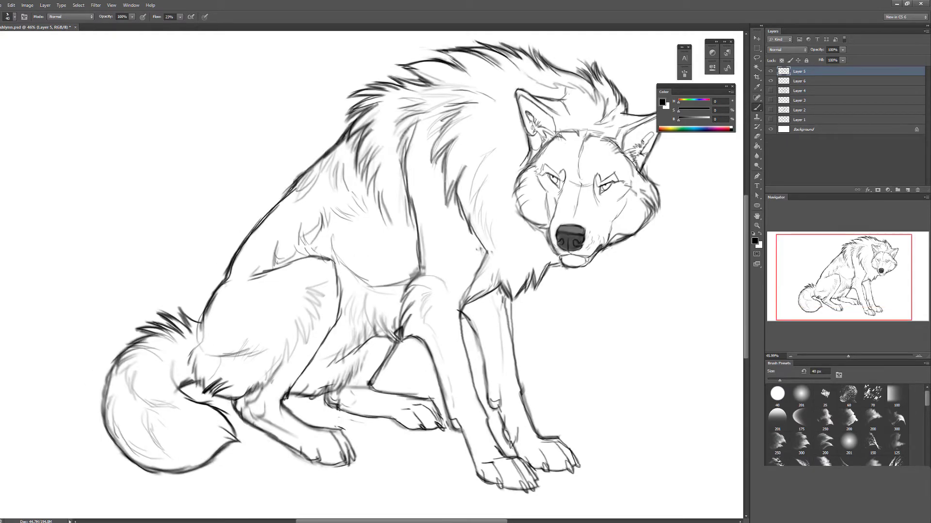
{"action": "key", "text": "e"}
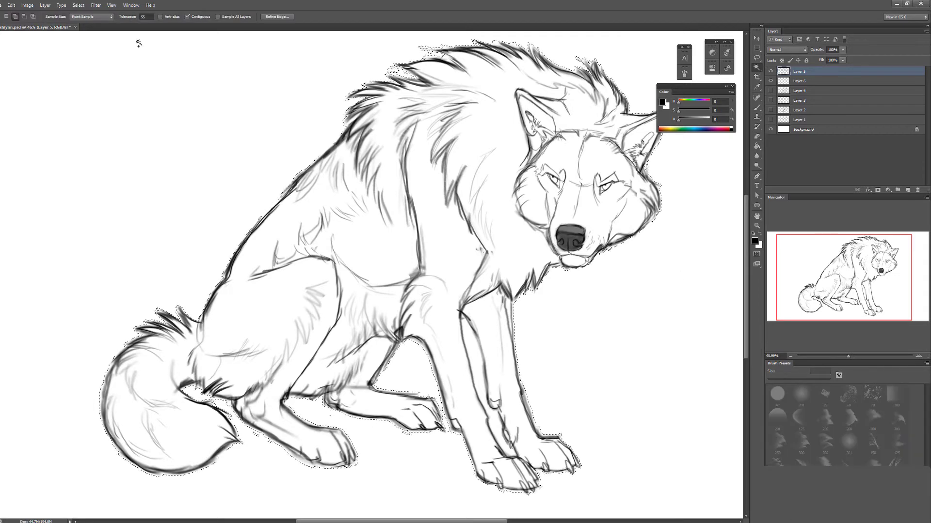
{"action": "key", "text": "alt+bracketleft"}
{"action": "key", "text": "alt+BackSpace"}
{"action": "key", "text": "ctrl+d"}
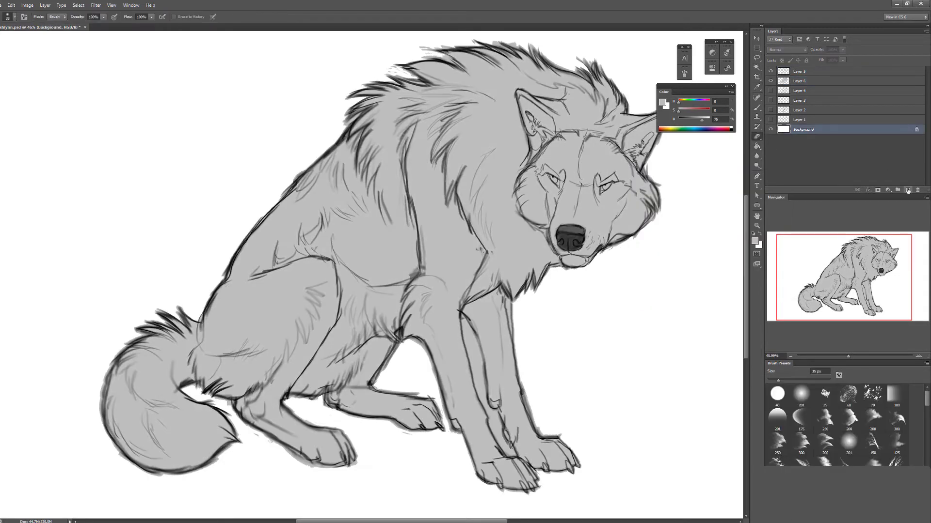
Add a black Outer Glow effect set to Multiply to Layer 6
{"action": "left_click", "coordinate": [868, 190]}
{"action": "left_click", "coordinate": [882, 326]}
{"action": "left_click", "coordinate": [719, 295]}
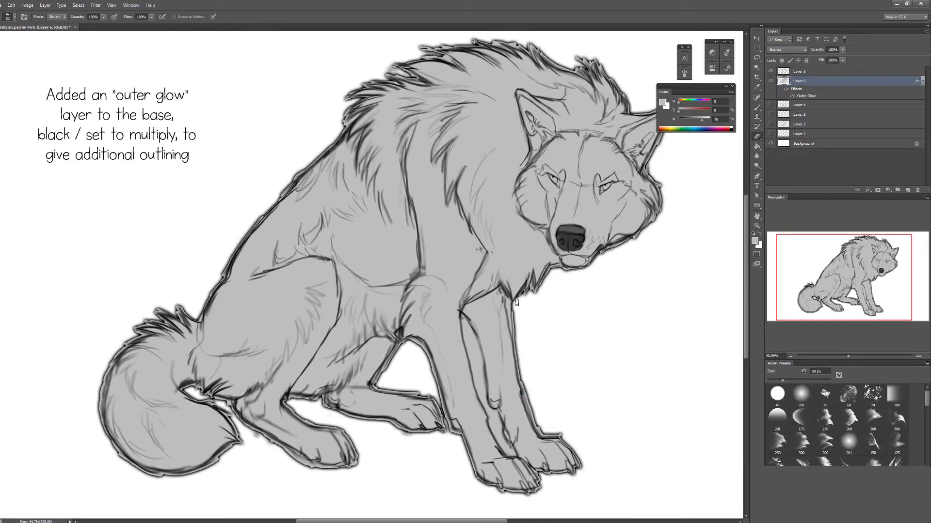
Lower Layer 6's opacity to 45% and delete the grey fill in the gap between the front legs
{"action": "key", "text": "bracketleft"}
{"action": "key", "text": "4"}
{"action": "key", "text": "5"}
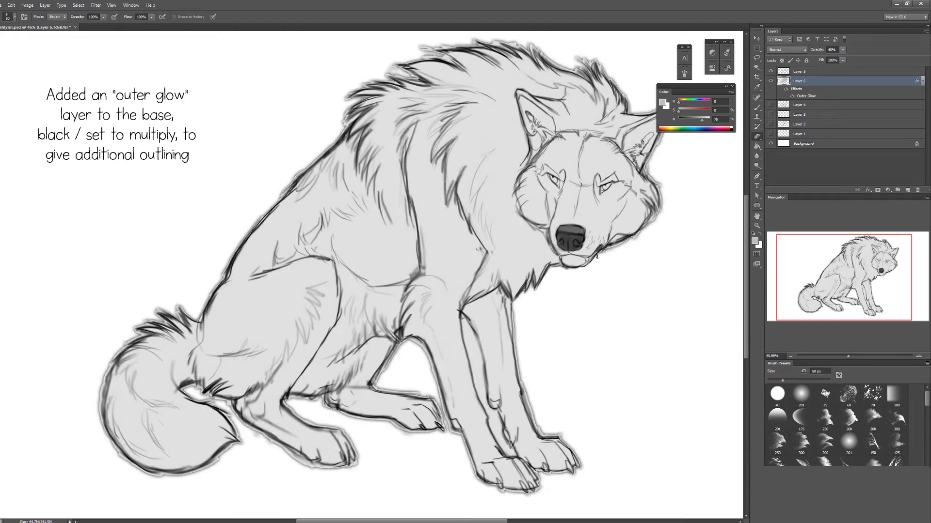
{"action": "key", "text": "w"}
{"action": "left_click", "coordinate": [476, 383]}
{"action": "key", "text": "Delete"}
{"action": "key", "text": "ctrl+d"}
{"action": "key", "text": "e"}
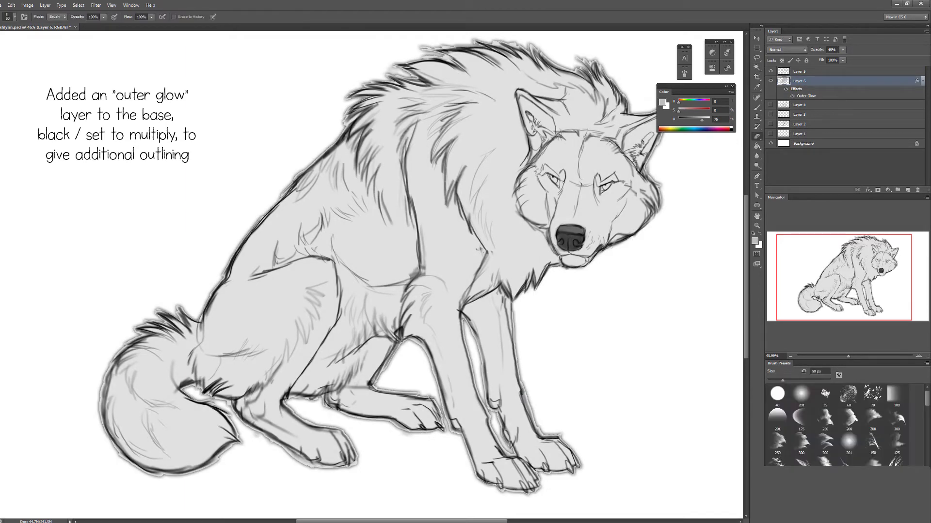
Erase the excess fill along the outer edge of the far front leg and set Layer 6's opacity back to 100%
{"action": "right_click", "coordinate": [548, 348]}
{"action": "left_click_drag", "start_coordinate": [645, 217], "coordinate": [667, 217]}
{"action": "key", "text": "Return"}
{"action": "left_click_drag", "start_coordinate": [514, 320], "coordinate": [532, 421]}
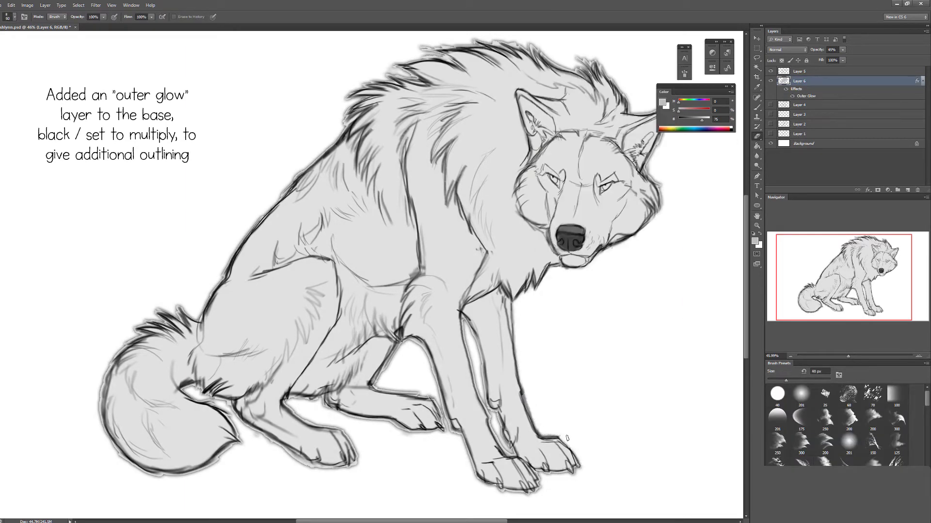
{"action": "key", "text": "0"}
Erase the leftover grey fill around the front legs, including the edges of the gap between them
{"action": "scroll", "coordinate": [558, 291], "scroll_direction": "right", "scroll_amount": 4}
{"action": "key", "text": "bracketright"}
{"action": "key", "text": "bracketright"}
{"action": "key", "text": "bracketright"}
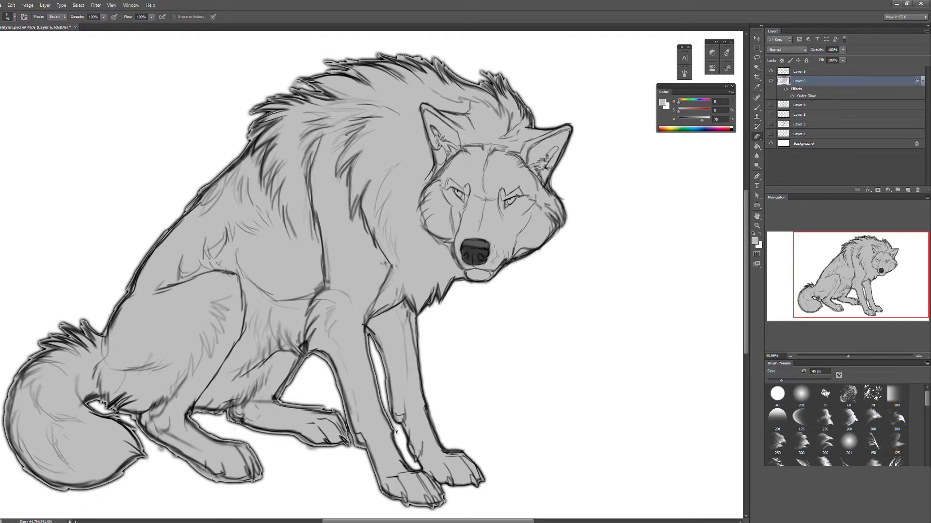
{"action": "key", "text": "bracketleft"}
{"action": "left_click_drag", "start_coordinate": [383, 406], "coordinate": [381, 368]}
{"action": "key", "text": "bracketleft"}
{"action": "left_click_drag", "start_coordinate": [376, 484], "coordinate": [329, 361]}
Adjust the eraser tip and trim the fill's edge along the wolf's back and mane up to the ears
{"action": "key", "text": "F5"}
{"action": "key", "text": "F5"}
{"action": "key", "text": "bracketright"}
{"action": "key", "text": "bracketright"}
{"action": "key", "text": "bracketright"}
{"action": "key", "text": "bracketright"}
{"action": "key", "text": "F5"}
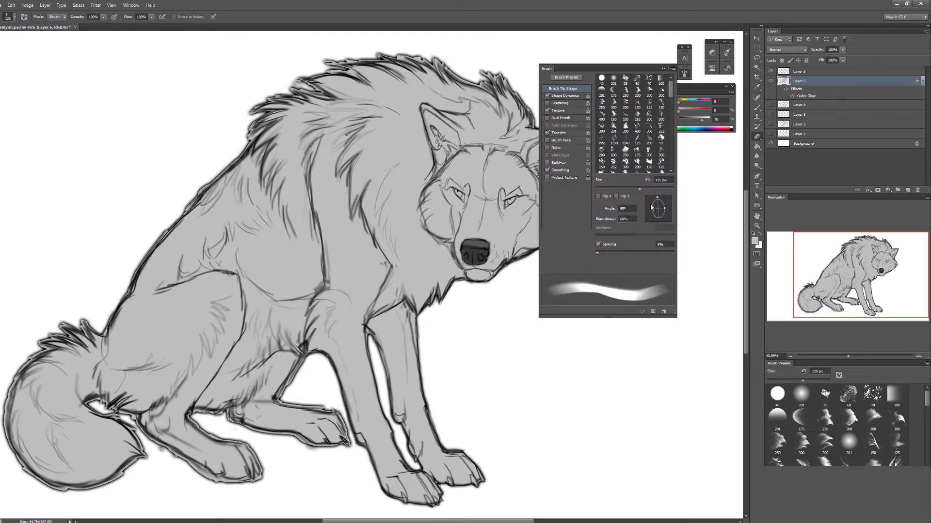
{"action": "key", "text": "F5"}
{"action": "key", "text": "bracketleft"}
{"action": "mouse_move", "coordinate": [117, 303]}
{"action": "left_mouse_down"}
{"action": "mouse_move", "coordinate": [257, 118]}
{"action": "mouse_move", "coordinate": [327, 59]}
{"action": "mouse_move", "coordinate": [400, 56]}
{"action": "mouse_move", "coordinate": [531, 114]}
{"action": "left_mouse_up"}
Trim the fill's edge around the muzzle, cheek, belly and hind legs with a smaller eraser
{"action": "key", "text": "F5"}
{"action": "key", "text": "F5"}
{"action": "key", "text": "bracketleft"}
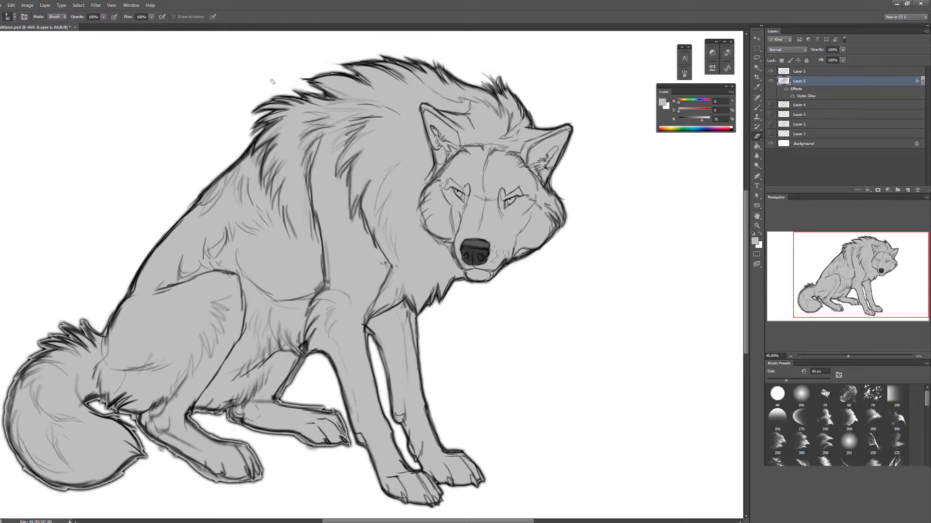
{"action": "key", "text": "bracketleft"}
{"action": "left_click_drag", "start_coordinate": [507, 289], "coordinate": [566, 197]}
{"action": "mouse_move", "coordinate": [252, 327]}
{"action": "left_mouse_down"}
{"action": "mouse_move", "coordinate": [356, 342]}
{"action": "mouse_move", "coordinate": [378, 359]}
{"action": "mouse_move", "coordinate": [410, 346]}
{"action": "left_mouse_up"}
{"action": "mouse_move", "coordinate": [359, 308]}
{"action": "left_mouse_down"}
{"action": "mouse_move", "coordinate": [350, 287]}
{"action": "mouse_move", "coordinate": [340, 313]}
{"action": "mouse_move", "coordinate": [395, 320]}
{"action": "left_mouse_up"}
{"action": "key", "text": "bracketright"}
{"action": "key", "text": "bracketright"}
{"action": "left_click_drag", "start_coordinate": [209, 353], "coordinate": [310, 388]}
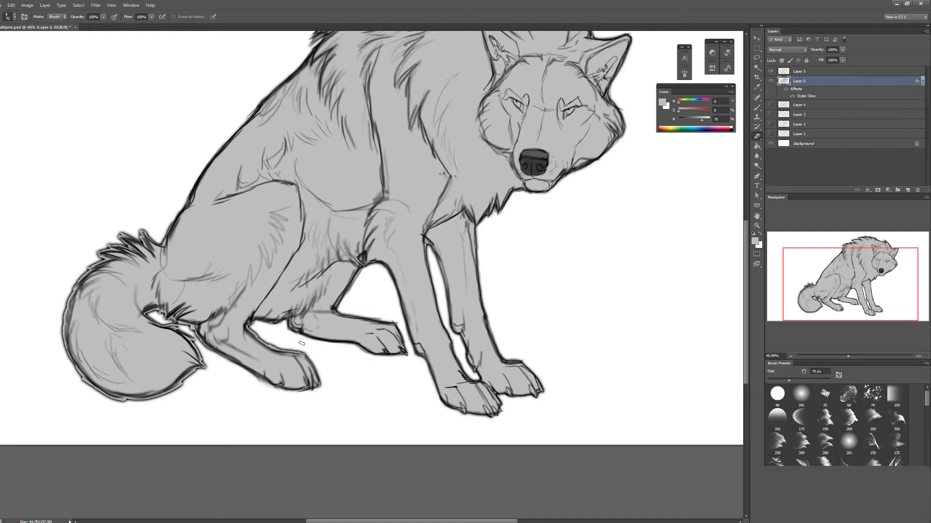
Clean the fill's edges around the hind paw and tail, then over the rest of the silhouette
{"action": "mouse_move", "coordinate": [305, 344]}
{"action": "left_mouse_down"}
{"action": "mouse_move", "coordinate": [253, 325]}
{"action": "mouse_move", "coordinate": [263, 336]}
{"action": "mouse_move", "coordinate": [80, 386]}
{"action": "left_mouse_up"}
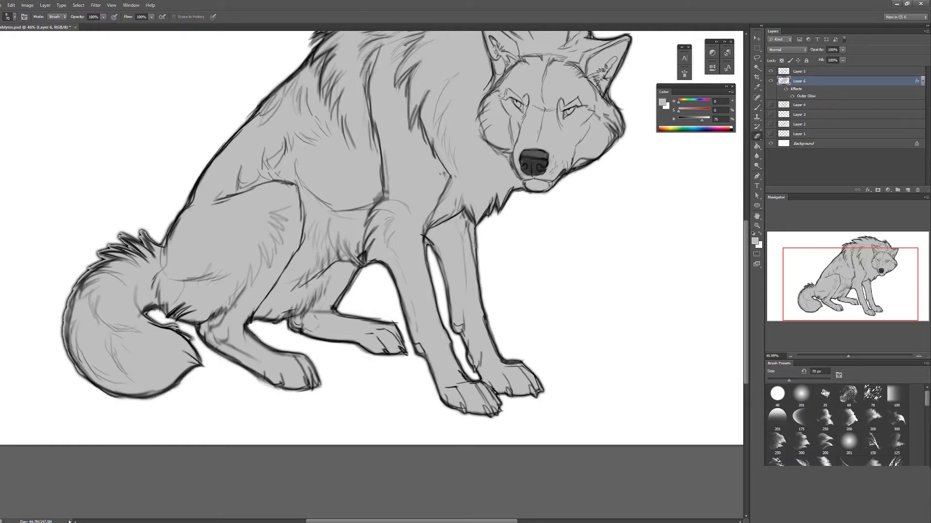
{"action": "left_click_drag", "start_coordinate": [197, 352], "coordinate": [147, 312]}
{"action": "key", "text": "F5"}
{"action": "key", "text": "F5"}
{"action": "mouse_move", "coordinate": [77, 381]}
{"action": "left_mouse_down"}
{"action": "mouse_move", "coordinate": [58, 328]}
{"action": "mouse_move", "coordinate": [87, 257]}
{"action": "mouse_move", "coordinate": [111, 233]}
{"action": "left_mouse_up"}
{"action": "left_click_drag", "start_coordinate": [785, 291], "coordinate": [788, 268]}
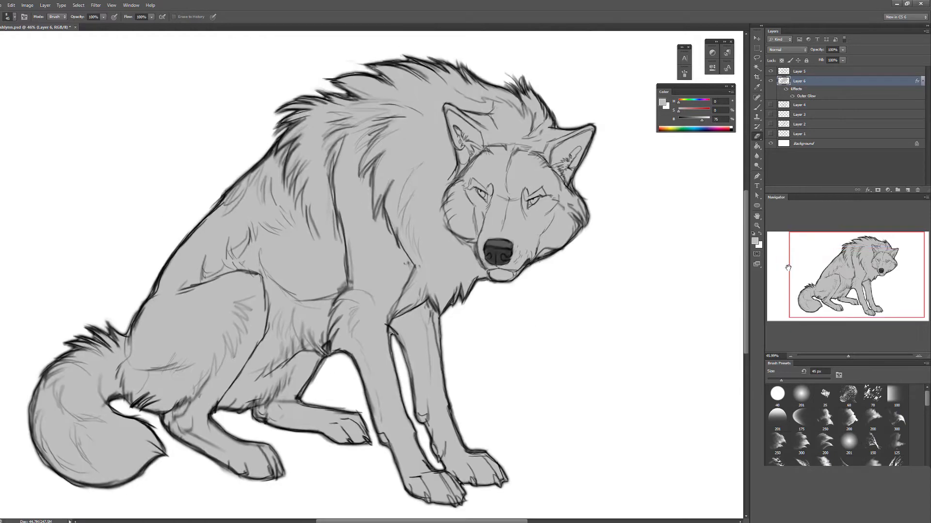
{"action": "left_click_drag", "start_coordinate": [598, 212], "coordinate": [109, 505]}
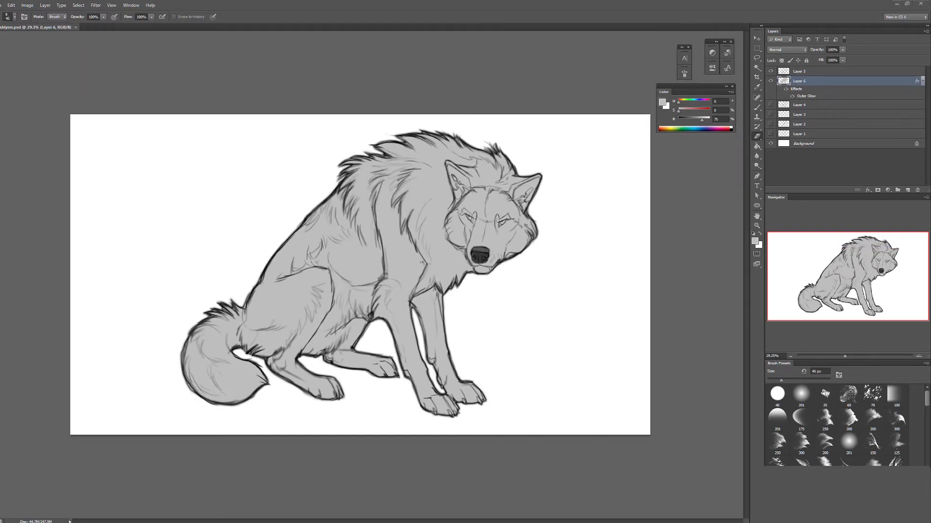
Flip the wolf canvas horizontally and place the character reference image in a small floating window beside it
{"action": "key", "text": "ctrl+Tab"}
{"action": "key", "text": "ctrl+Tab"}
{"action": "left_click", "coordinate": [27, 5]}
{"action": "left_click", "coordinate": [126, 108]}
{"action": "key", "text": "ctrl+Tab"}
{"action": "left_click_drag", "start_coordinate": [650, 327], "coordinate": [218, 251]}
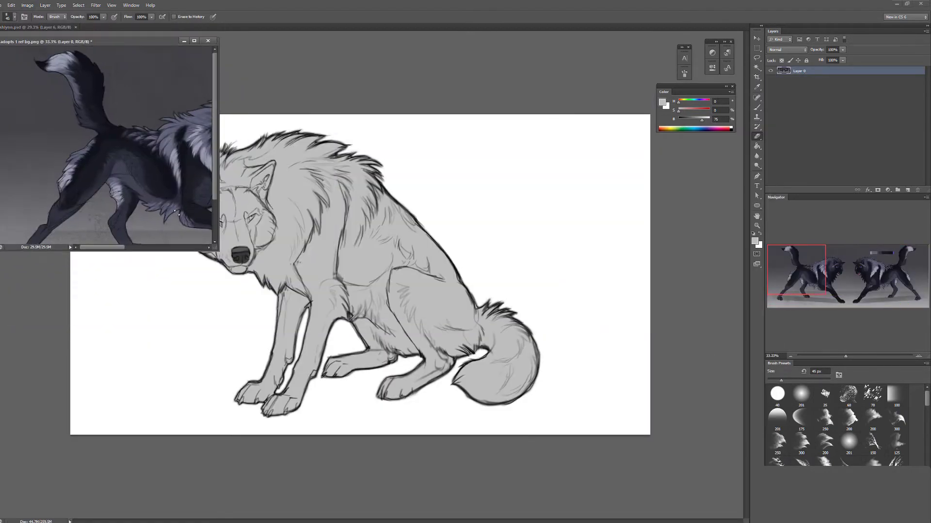
Fill clipped Layer 7 with dark navy as the coat's base color and fill Layer 9 with grey as the backdrop
{"action": "key", "text": "ctrl+Tab"}
{"action": "key", "text": "alt+BackSpace"}
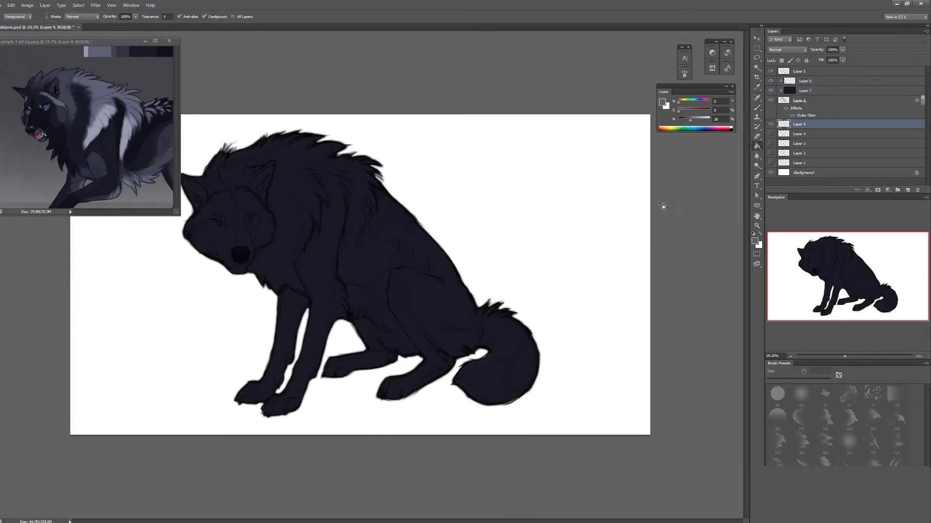
{"action": "key", "text": "alt+BackSpace"}
Set up a fur brush with Texture enabled and add a new clipped layer above Layer 7 for the markings
{"action": "key", "text": "b"}
{"action": "key", "text": "F5"}
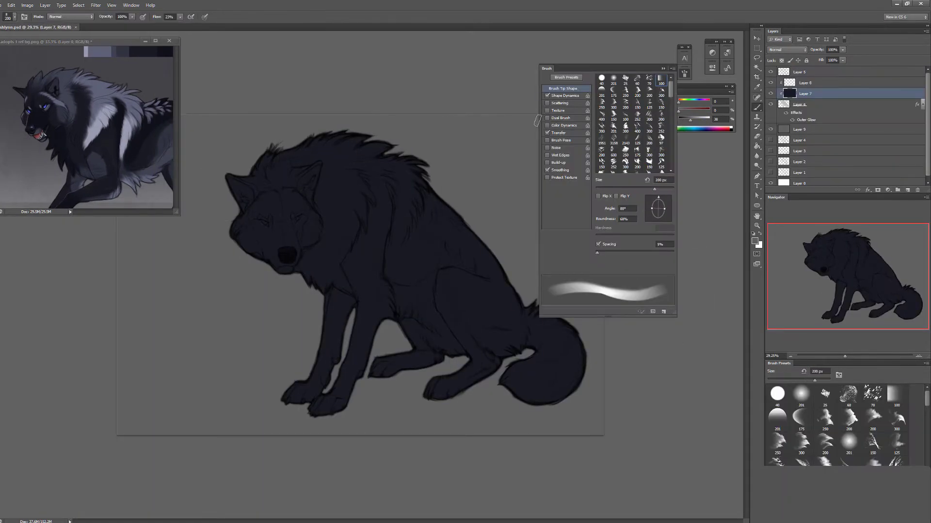
{"action": "left_click", "coordinate": [547, 110]}
{"action": "key", "text": "bracketright"}
{"action": "key", "text": "period"}
{"action": "key", "text": "ctrl+shift+alt+n"}
Paint the pale lavender shoulder stripes and muted purple mane fur on Layer 10 with 200 to 125 px fur brushes
{"action": "mouse_move", "coordinate": [415, 163]}
{"action": "left_mouse_down"}
{"action": "mouse_move", "coordinate": [399, 211]}
{"action": "mouse_move", "coordinate": [384, 187]}
{"action": "mouse_move", "coordinate": [342, 187]}
{"action": "mouse_move", "coordinate": [361, 211]}
{"action": "mouse_move", "coordinate": [352, 235]}
{"action": "left_mouse_up"}
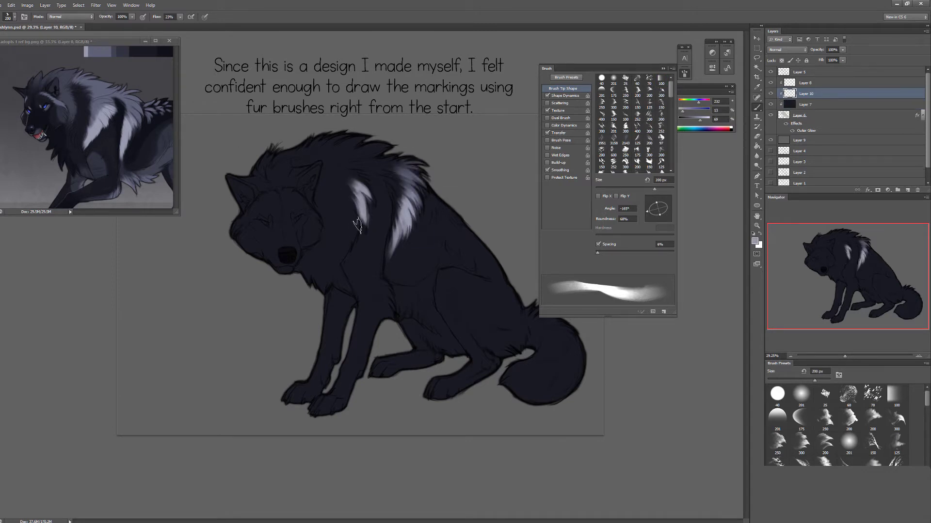
{"action": "left_click_drag", "start_coordinate": [362, 203], "coordinate": [342, 245]}
{"action": "mouse_move", "coordinate": [356, 164]}
{"action": "left_mouse_down"}
{"action": "mouse_move", "coordinate": [450, 161]}
{"action": "mouse_move", "coordinate": [369, 152]}
{"action": "mouse_move", "coordinate": [395, 197]}
{"action": "left_mouse_up"}
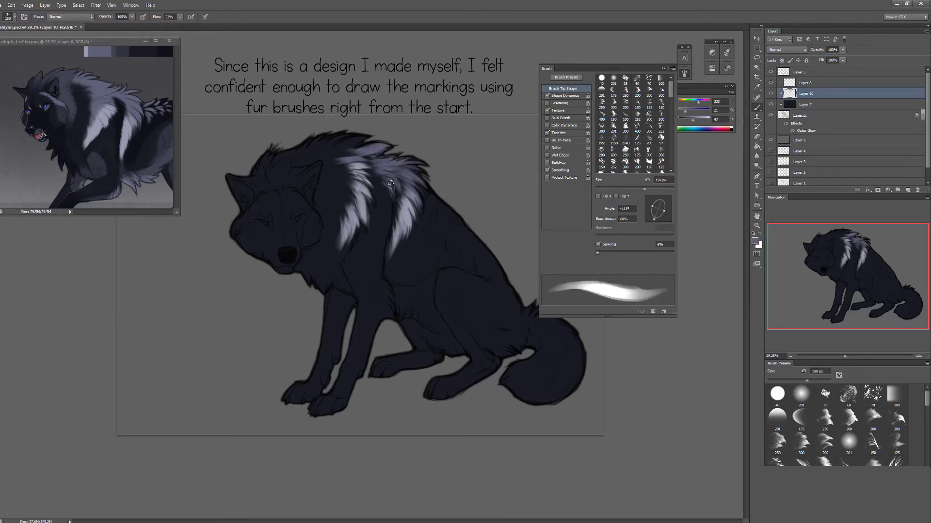
{"action": "key", "text": "bracketleft"}
{"action": "left_click_drag", "start_coordinate": [373, 142], "coordinate": [312, 138]}
{"action": "mouse_move", "coordinate": [361, 155]}
{"action": "left_mouse_down"}
{"action": "mouse_move", "coordinate": [349, 149]}
{"action": "mouse_move", "coordinate": [335, 180]}
{"action": "mouse_move", "coordinate": [339, 216]}
{"action": "left_mouse_up"}
{"action": "key", "text": "bracketleft"}
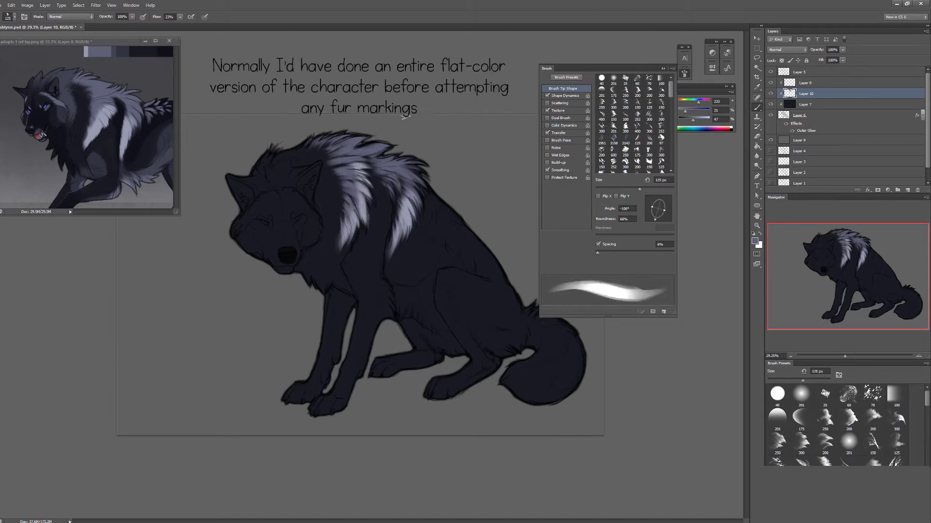
Extend the muted purple fur across the top of the mane and behind the head with a 200 px brush
{"action": "key", "text": "bracketright"}
{"action": "key", "text": "bracketright"}
{"action": "left_click_drag", "start_coordinate": [329, 177], "coordinate": [310, 225]}
{"action": "mouse_move", "coordinate": [340, 151]}
{"action": "left_mouse_down"}
{"action": "mouse_move", "coordinate": [257, 185]}
{"action": "mouse_move", "coordinate": [322, 153]}
{"action": "mouse_move", "coordinate": [294, 155]}
{"action": "left_mouse_up"}
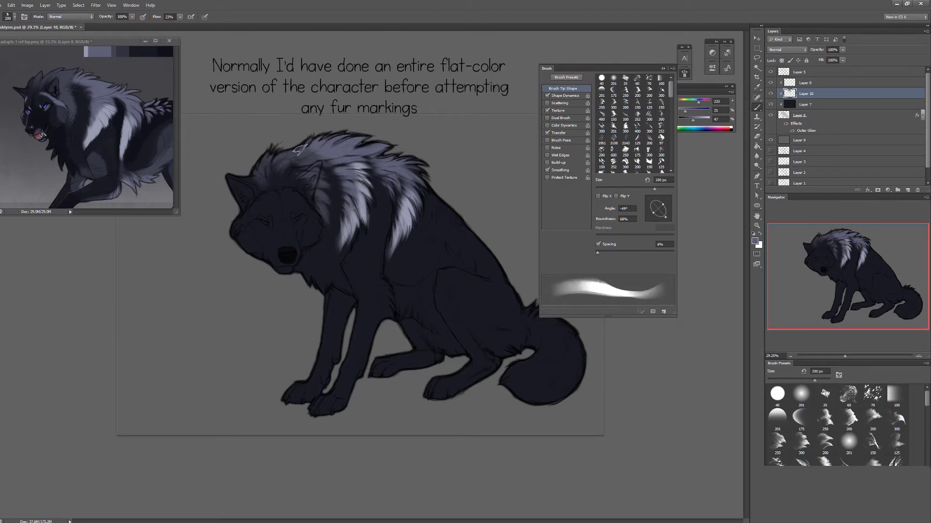
{"action": "key", "text": "bracketleft"}
{"action": "key", "text": "bracketleft"}
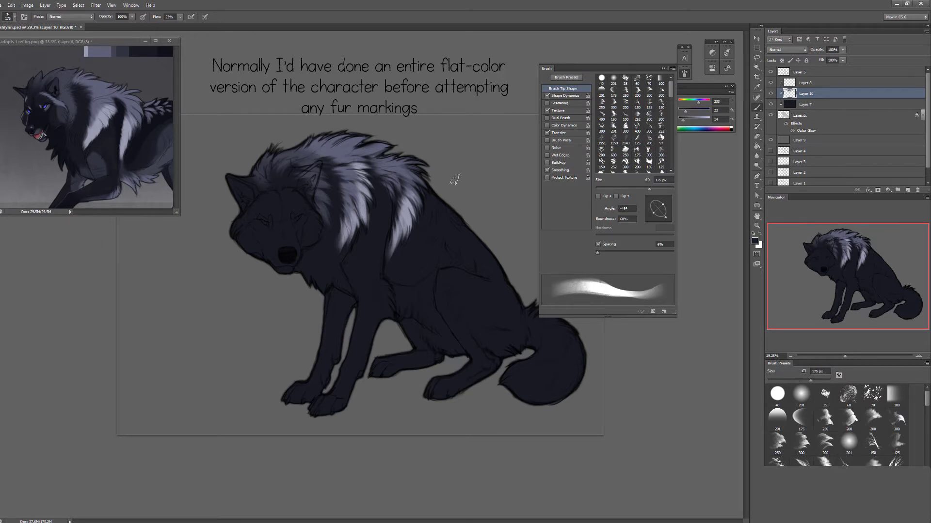
Paint a dim purple patch on the chest above the front leg and tint the inner ears with a 50 px brush
{"action": "left_click", "coordinate": [269, 141], "text": "alt"}
{"action": "scroll", "coordinate": [891, 426], "scroll_direction": "down", "scroll_amount": 5}
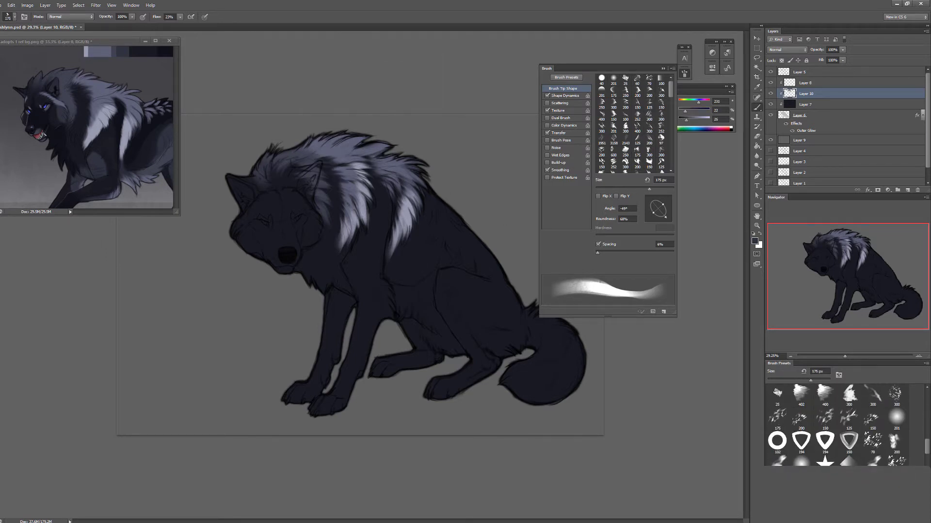
{"action": "key", "text": "period"}
{"action": "key", "text": "bracketright"}
{"action": "key", "text": "bracketright"}
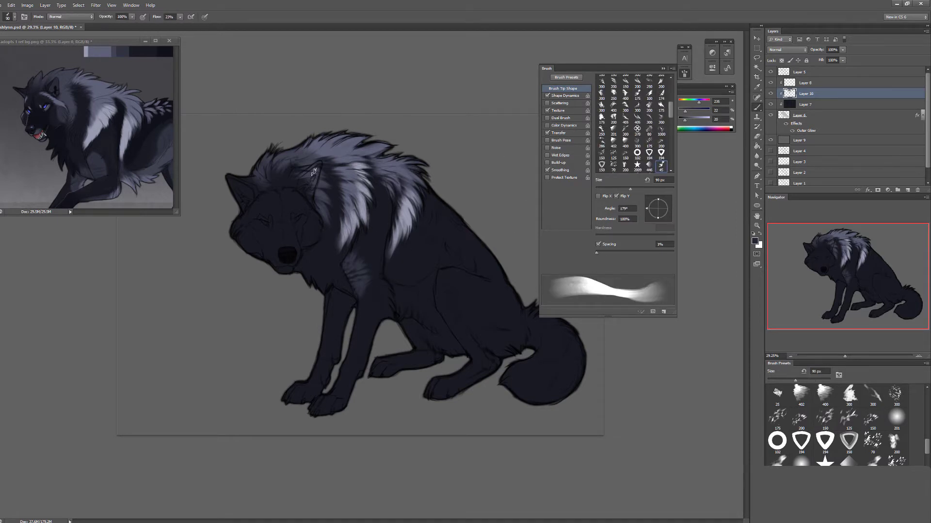
{"action": "left_click", "coordinate": [245, 206], "text": "alt"}
{"action": "key", "text": "bracketleft"}
{"action": "key", "text": "bracketleft"}
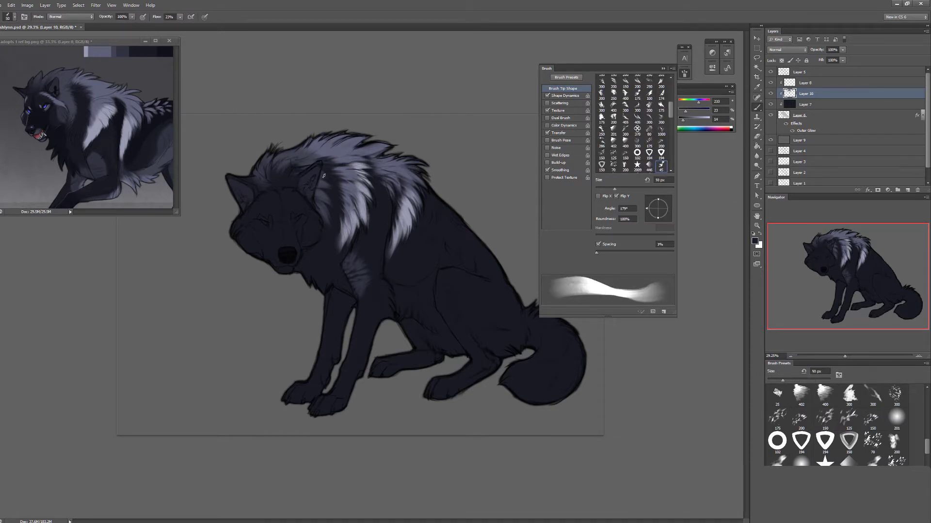
Paint muted purple fur along the belly in front of the near hind leg, following the reference
{"action": "key", "text": "period"}
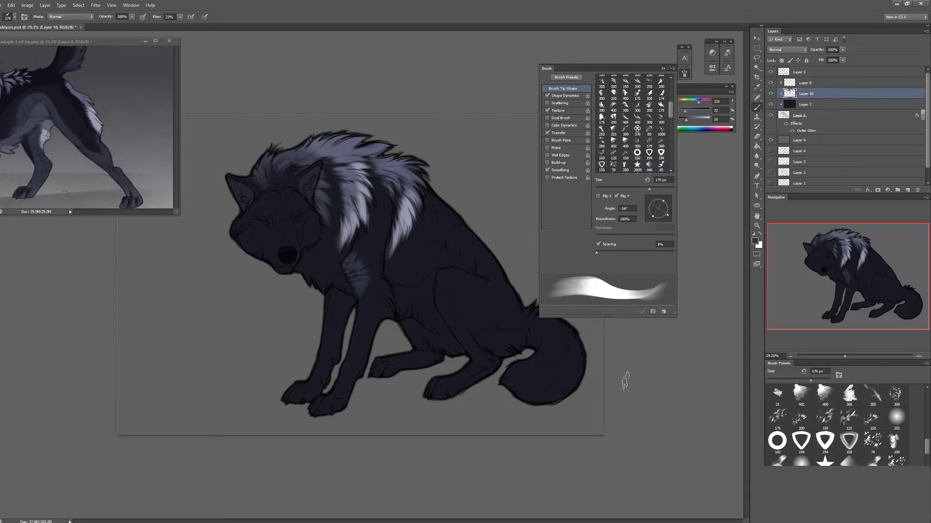
{"action": "key", "text": "period"}
{"action": "mouse_move", "coordinate": [399, 286]}
{"action": "left_mouse_down"}
{"action": "mouse_move", "coordinate": [438, 327]}
{"action": "mouse_move", "coordinate": [433, 342]}
{"action": "mouse_move", "coordinate": [453, 339]}
{"action": "left_mouse_up"}
{"action": "key", "text": "bracketleft"}
{"action": "key", "text": "period"}
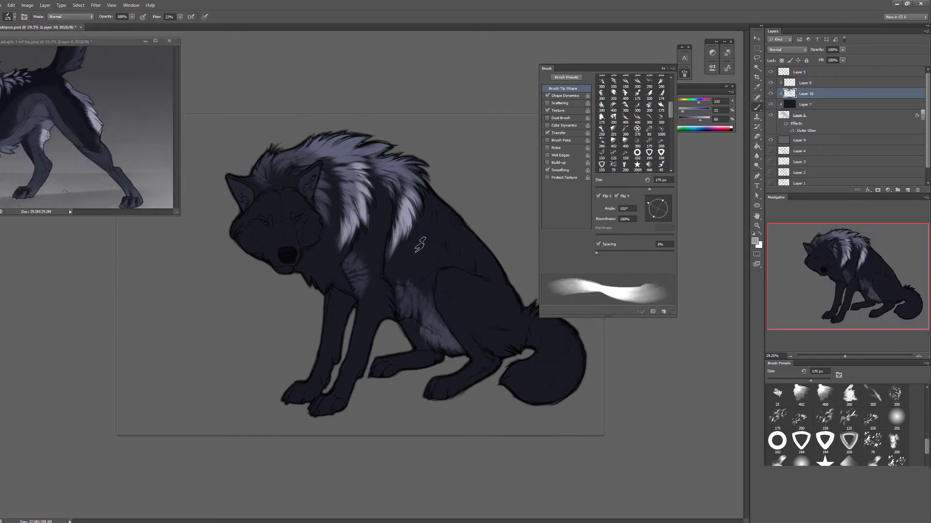
Paint the pale lavender fur marking across the near thigh toward the tail base
{"action": "mouse_move", "coordinate": [446, 290]}
{"action": "left_mouse_down"}
{"action": "mouse_move", "coordinate": [489, 346]}
{"action": "mouse_move", "coordinate": [516, 334]}
{"action": "mouse_move", "coordinate": [501, 352]}
{"action": "left_mouse_up"}
{"action": "key", "text": "period"}
{"action": "key", "text": "bracketleft"}
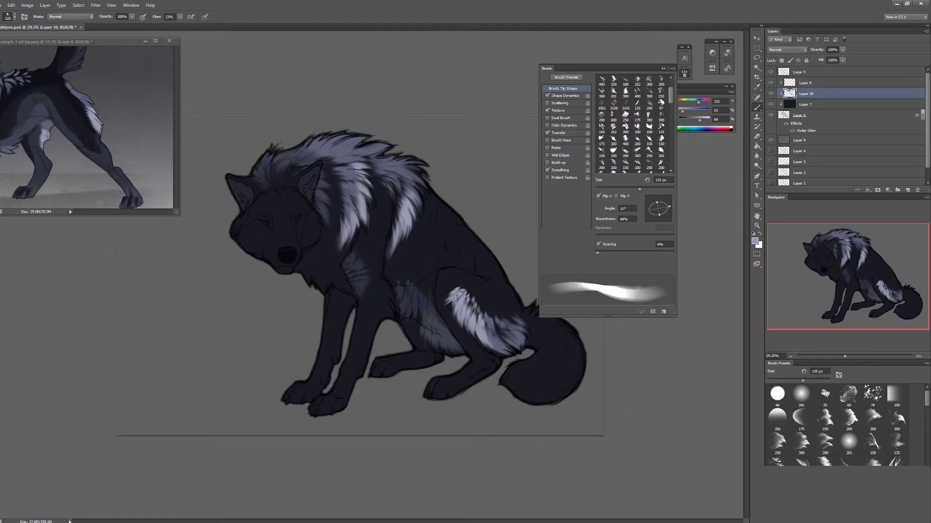
{"action": "key", "text": "bracketleft"}
Paint a dim purple band along the top of the thigh and darken the lower belly fur with sampled colors
{"action": "left_click", "coordinate": [77, 126], "text": "alt"}
{"action": "key", "text": "period"}
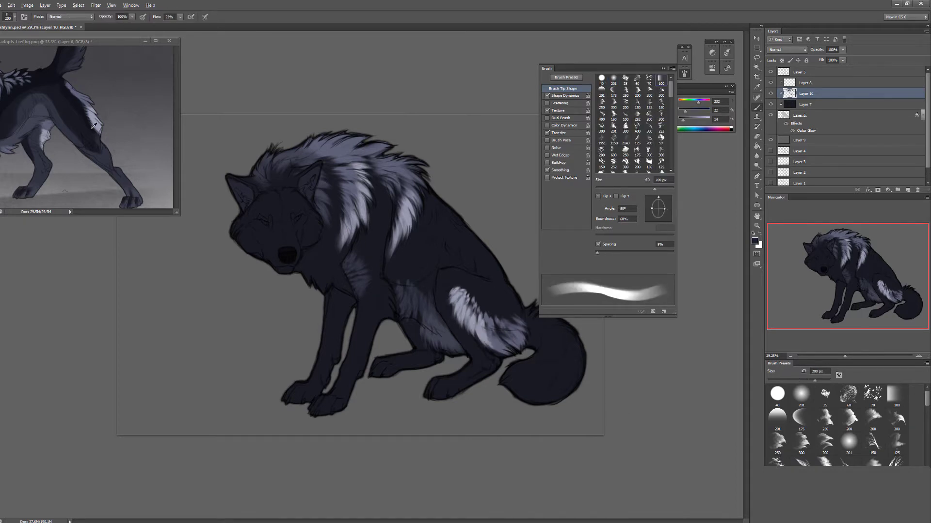
{"action": "key", "text": "period"}
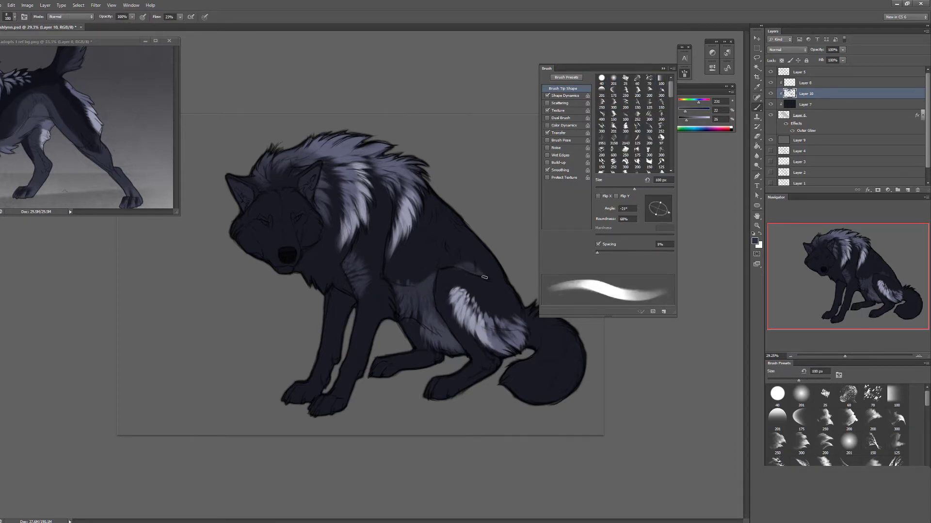
{"action": "left_click", "coordinate": [429, 302], "text": "alt"}
{"action": "left_click", "coordinate": [425, 329], "text": "alt"}
{"action": "left_click_drag", "start_coordinate": [423, 328], "coordinate": [453, 344]}
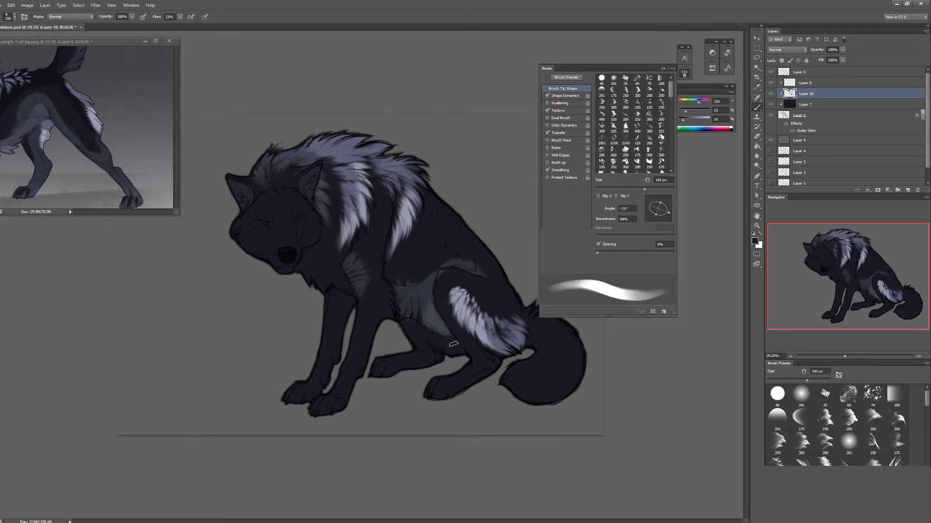
Refine the belly marking and extend its upper edge along the flank with sampled purple tones
{"action": "key", "text": "period"}
{"action": "key", "text": "period"}
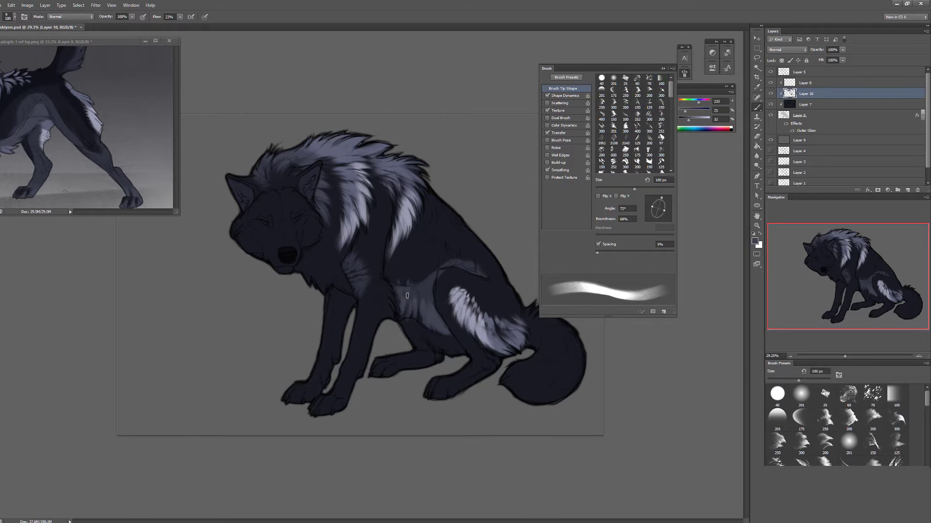
{"action": "key", "text": "bracketleft"}
{"action": "key", "text": "bracketleft"}
{"action": "key", "text": "bracketleft"}
{"action": "key", "text": "bracketleft"}
{"action": "key", "text": "bracketleft"}
{"action": "left_click", "coordinate": [409, 281], "text": "alt"}
{"action": "left_click_drag", "start_coordinate": [408, 281], "coordinate": [436, 253]}
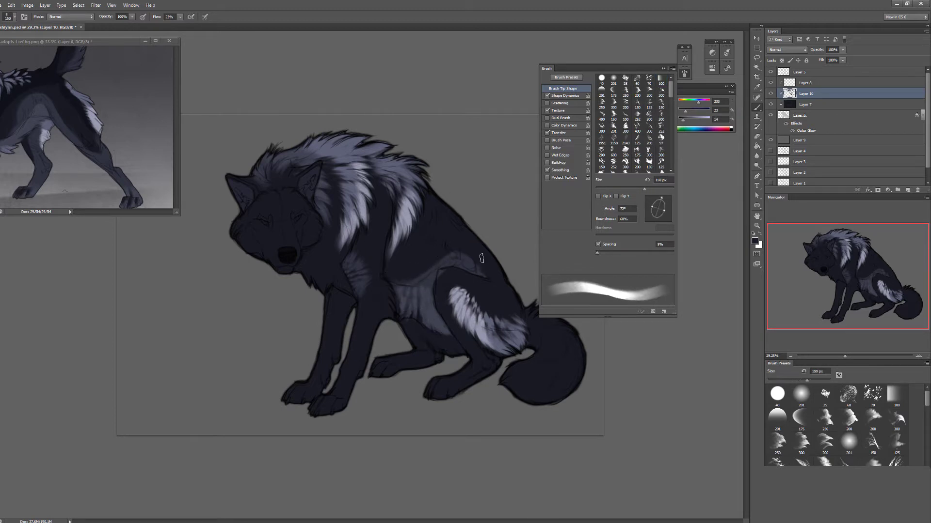
{"action": "key", "text": "period"}
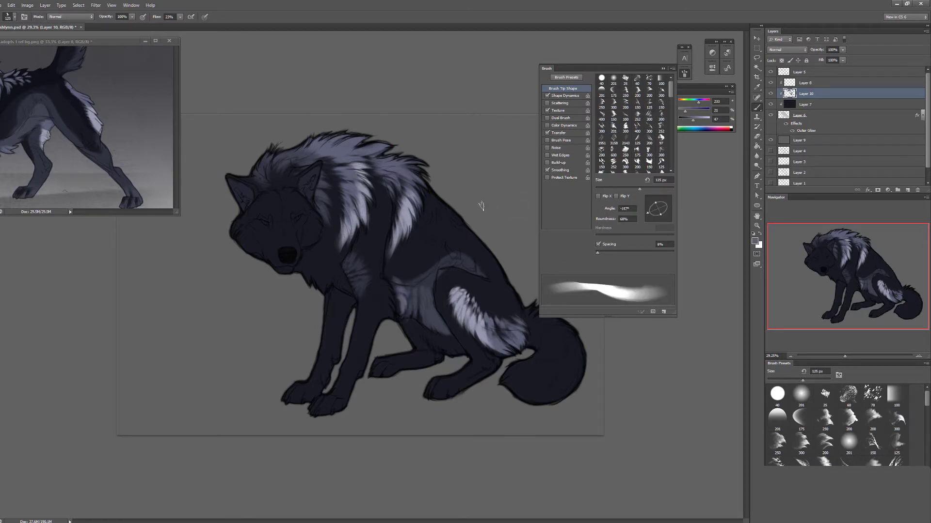
Darken the fur along the back and flank behind the mane with dark tones sampled from the coat
{"action": "left_click", "coordinate": [407, 248], "text": "alt"}
{"action": "mouse_move", "coordinate": [407, 248]}
{"action": "left_mouse_down"}
{"action": "mouse_move", "coordinate": [448, 237]}
{"action": "mouse_move", "coordinate": [453, 215]}
{"action": "left_mouse_up"}
{"action": "key", "text": "period"}
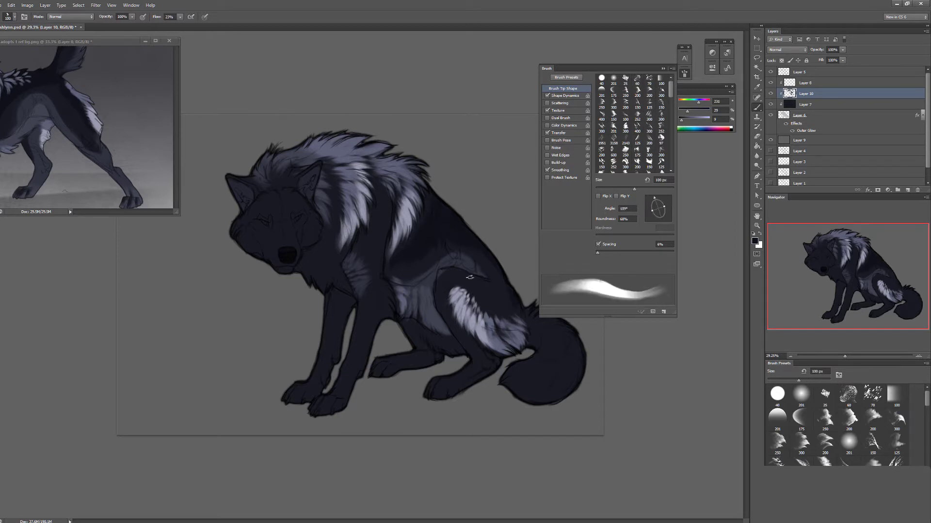
{"action": "key", "text": "period"}
{"action": "key", "text": "period"}
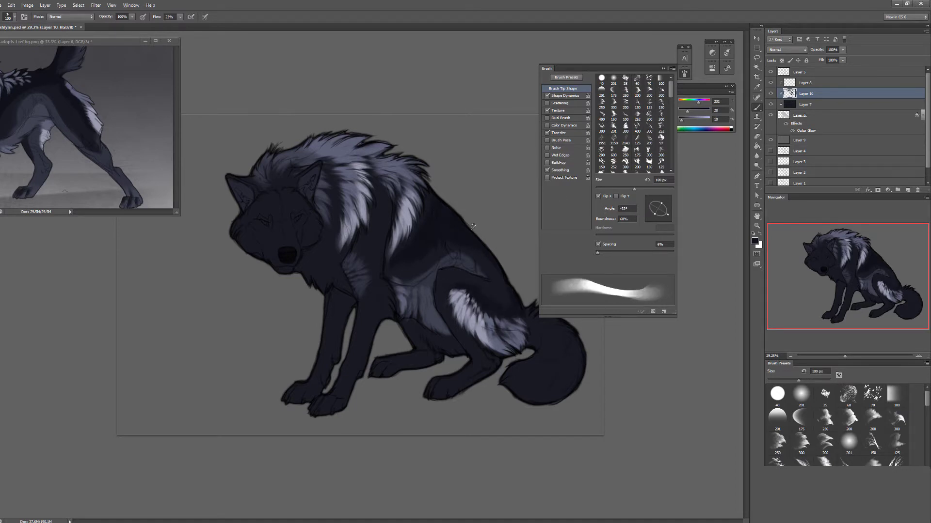
{"action": "left_click", "coordinate": [460, 254], "text": "alt"}
Try different fur brushes with a sampled mid-purple for tufts on the back behind the mane
{"action": "key", "text": "period"}
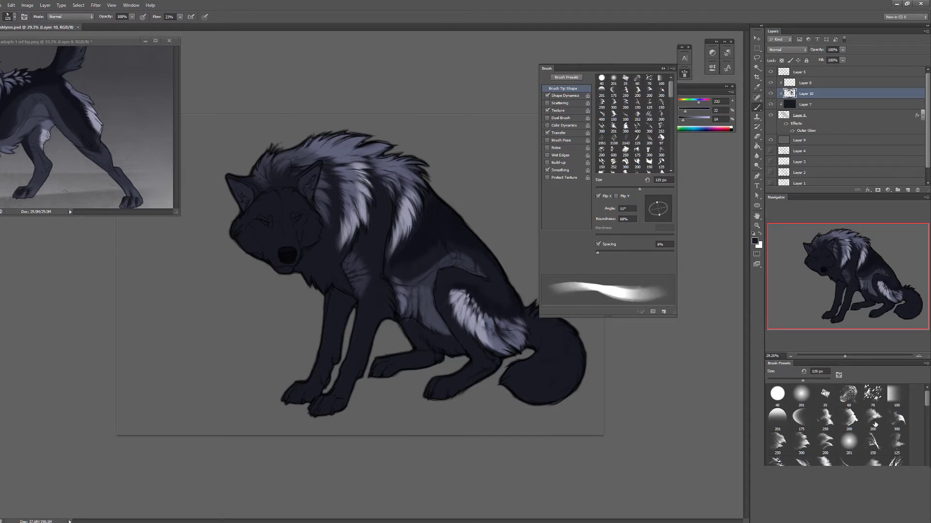
{"action": "key", "text": "period"}
{"action": "left_click", "coordinate": [436, 201], "text": "alt"}
{"action": "key", "text": "period"}
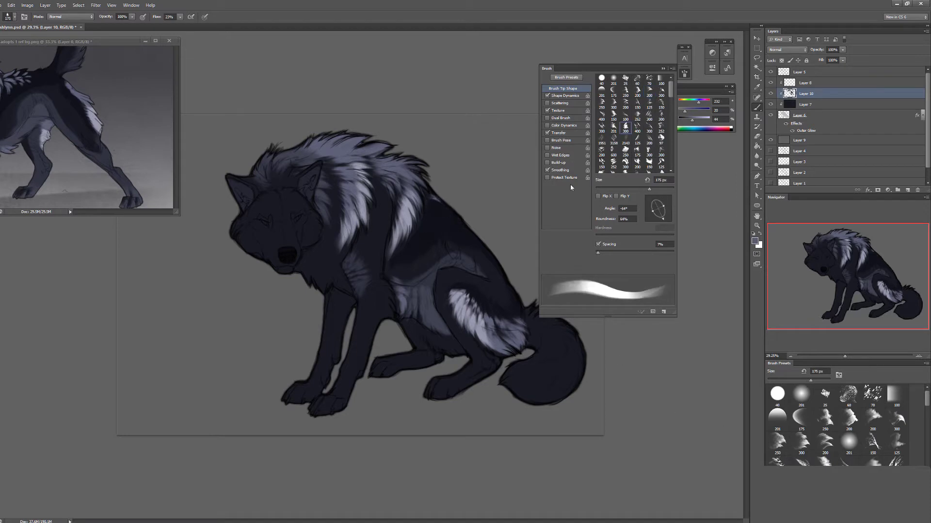
{"action": "key", "text": "period"}
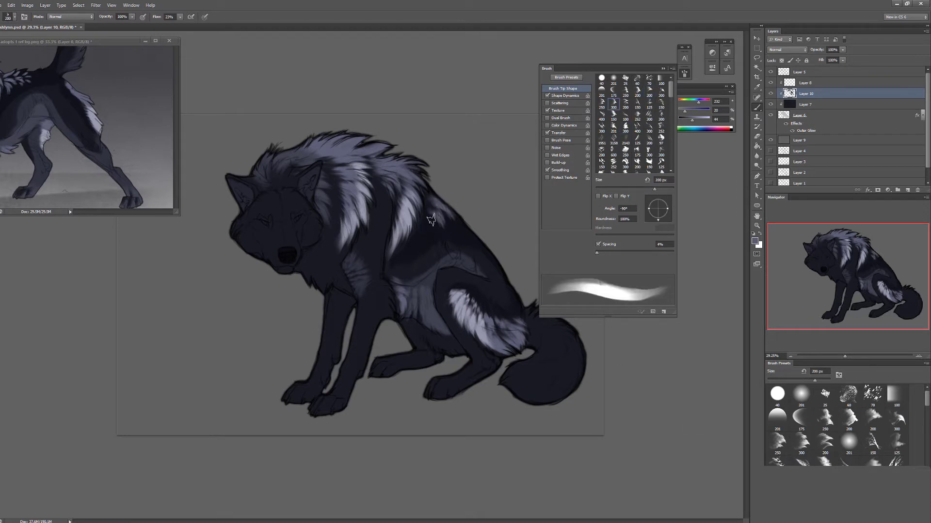
{"action": "left_click_drag", "start_coordinate": [431, 219], "coordinate": [453, 230]}
{"action": "key", "text": "comma"}
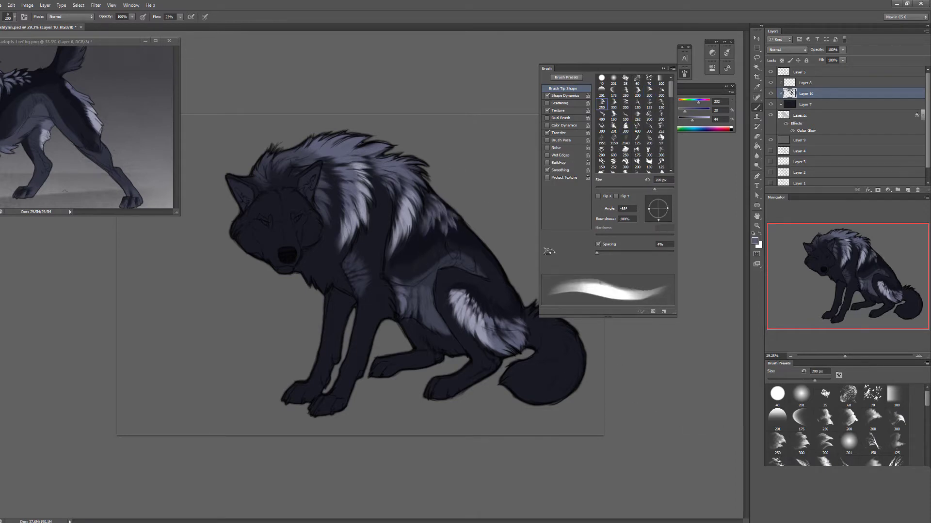
{"action": "key", "text": "comma"}
{"action": "key", "text": "comma"}
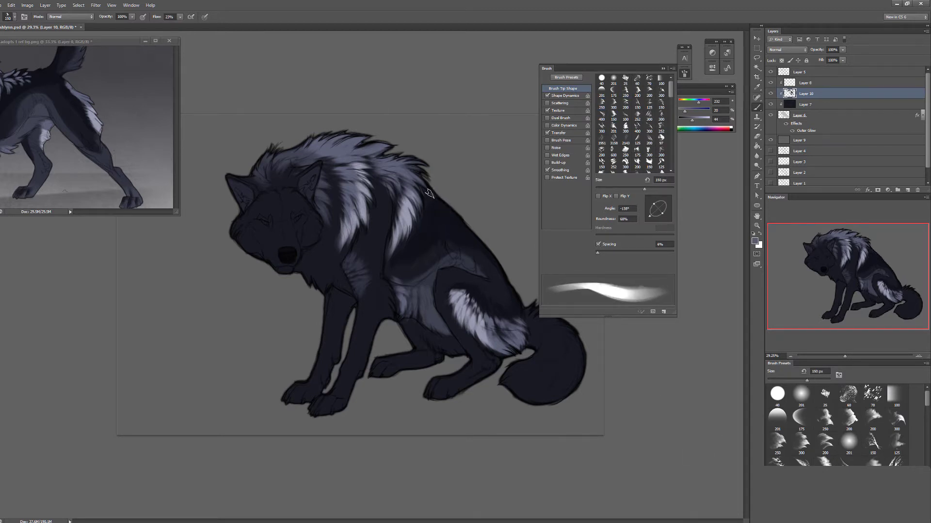
Paint mid-purple fur tufts down the back behind the mane and trim them with a smaller dark brush
{"action": "left_click_drag", "start_coordinate": [428, 191], "coordinate": [451, 227]}
{"action": "key", "text": "bracketleft"}
{"action": "key", "text": "bracketleft"}
{"action": "key", "text": "bracketleft"}
{"action": "key", "text": "bracketleft"}
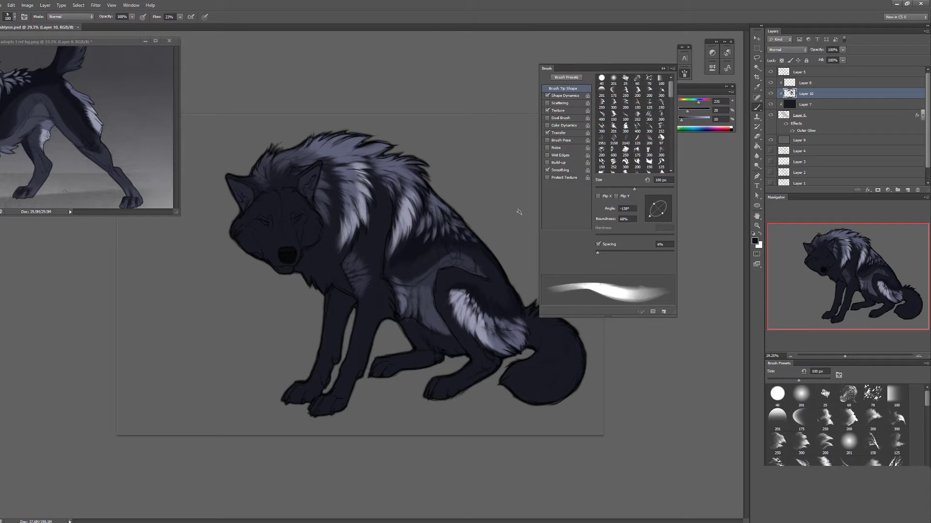
Paint the lower hind legs and paws muted purple and darken their toes
{"action": "key", "text": "comma"}
{"action": "mouse_move", "coordinate": [449, 356]}
{"action": "left_mouse_down"}
{"action": "mouse_move", "coordinate": [408, 363]}
{"action": "mouse_move", "coordinate": [456, 347]}
{"action": "mouse_move", "coordinate": [425, 339]}
{"action": "mouse_move", "coordinate": [476, 355]}
{"action": "mouse_move", "coordinate": [453, 312]}
{"action": "mouse_move", "coordinate": [490, 364]}
{"action": "left_mouse_up"}
{"action": "key", "text": "bracketleft"}
{"action": "left_click", "coordinate": [448, 275], "text": "alt"}
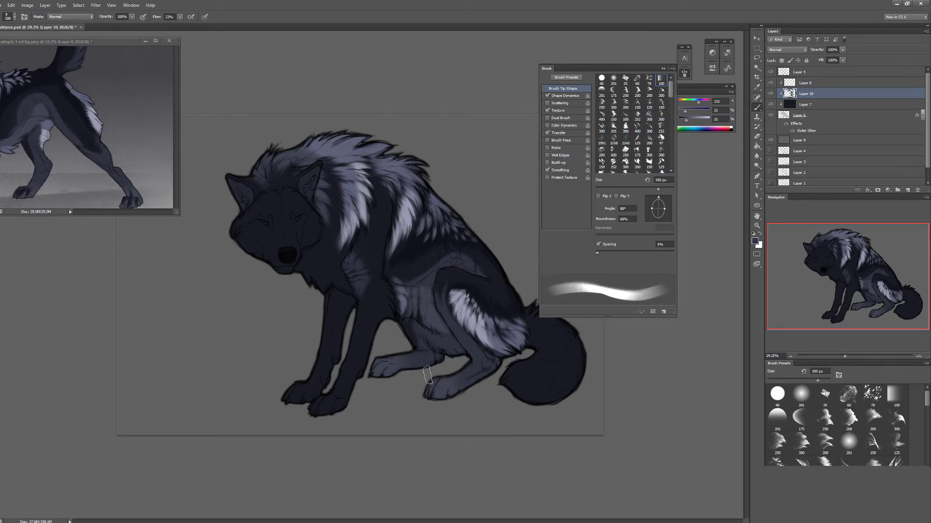
{"action": "key", "text": "period"}
{"action": "left_click_drag", "start_coordinate": [375, 370], "coordinate": [395, 362]}
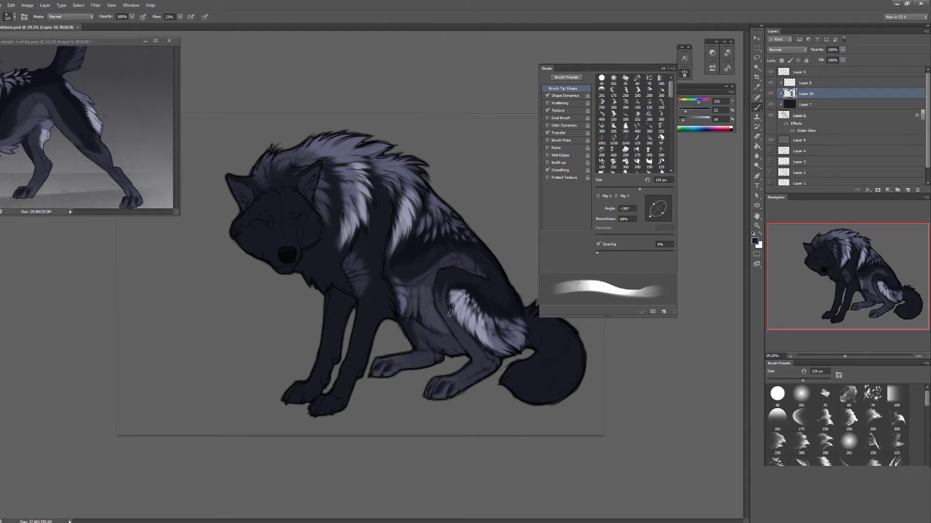
Paint a pale lavender fur marking on the far hind leg below the belly, following the reference
{"action": "key", "text": "period"}
{"action": "key", "text": "period"}
{"action": "key", "text": "period"}
{"action": "key", "text": "period"}
{"action": "key", "text": "period"}
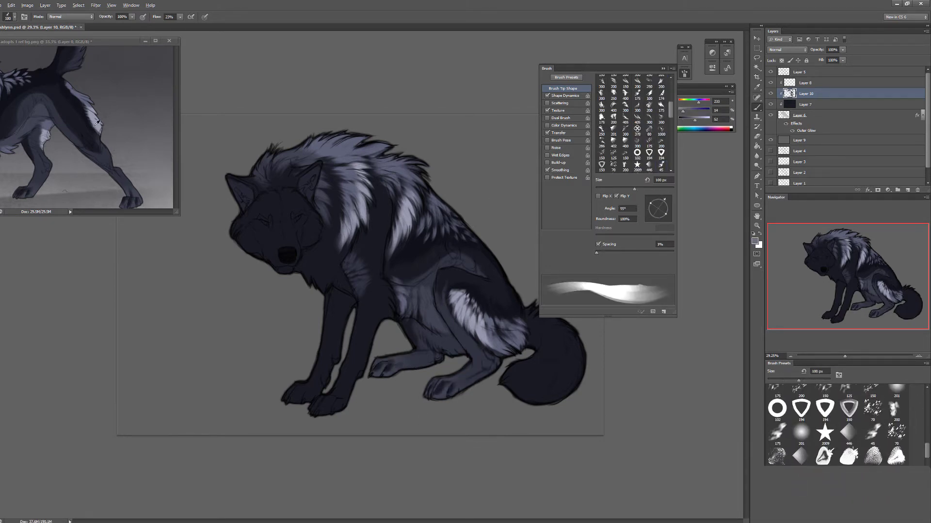
{"action": "left_click", "coordinate": [449, 341], "text": "alt"}
{"action": "mouse_move", "coordinate": [415, 323]}
{"action": "left_mouse_down"}
{"action": "mouse_move", "coordinate": [447, 354]}
{"action": "mouse_move", "coordinate": [454, 348]}
{"action": "left_mouse_up"}
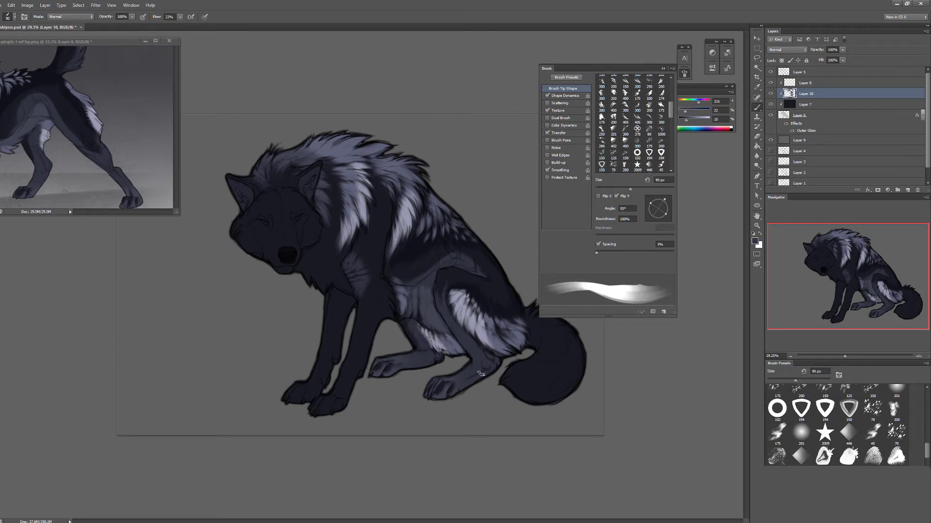
{"action": "left_click", "coordinate": [460, 302], "text": "alt"}
{"action": "left_click_drag", "start_coordinate": [424, 330], "coordinate": [434, 350]}
Paint the pale lavender marking across the curled tail, following the tail in the reference
{"action": "left_click_drag", "start_coordinate": [73, 97], "coordinate": [88, 170]}
{"action": "key", "text": "period"}
{"action": "key", "text": "period"}
{"action": "left_click_drag", "start_coordinate": [509, 382], "coordinate": [539, 361]}
{"action": "mouse_move", "coordinate": [531, 384]}
{"action": "left_mouse_down"}
{"action": "mouse_move", "coordinate": [570, 361]}
{"action": "mouse_move", "coordinate": [550, 345]}
{"action": "mouse_move", "coordinate": [555, 370]}
{"action": "mouse_move", "coordinate": [543, 375]}
{"action": "mouse_move", "coordinate": [560, 367]}
{"action": "mouse_move", "coordinate": [514, 369]}
{"action": "mouse_move", "coordinate": [536, 376]}
{"action": "mouse_move", "coordinate": [547, 369]}
{"action": "mouse_move", "coordinate": [528, 365]}
{"action": "mouse_move", "coordinate": [550, 366]}
{"action": "left_mouse_up"}
{"action": "key", "text": "bracketleft"}
{"action": "key", "text": "bracketleft"}
{"action": "key", "text": "bracketleft"}
Refine the edges of the tail marking with dark and pale tones sampled from the tail and the reference
{"action": "left_click", "coordinate": [543, 356], "text": "alt"}
{"action": "left_click", "coordinate": [81, 106], "text": "alt"}
{"action": "left_click", "coordinate": [545, 388], "text": "alt"}
{"action": "key", "text": "bracketleft"}
{"action": "key", "text": "bracketleft"}
{"action": "left_click", "coordinate": [527, 365], "text": "alt"}
{"action": "key", "text": "bracketright"}
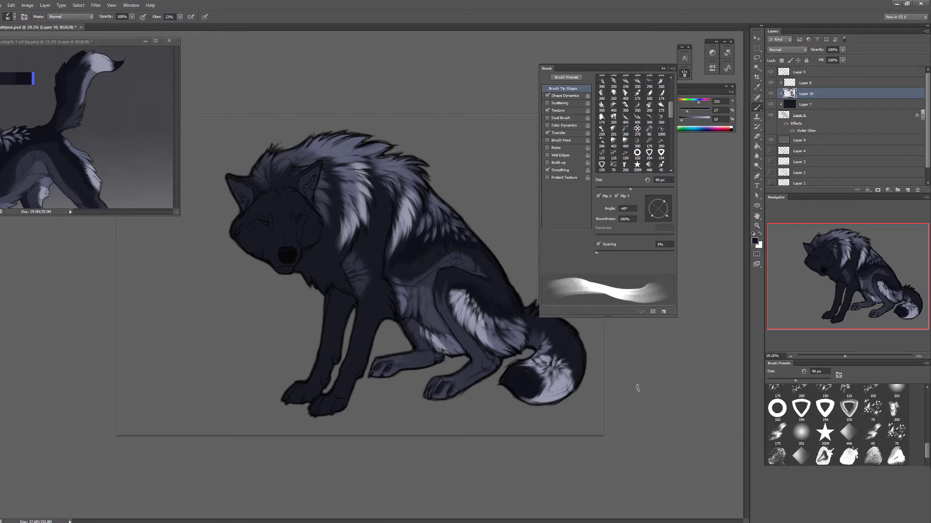
{"action": "key", "text": "F5"}
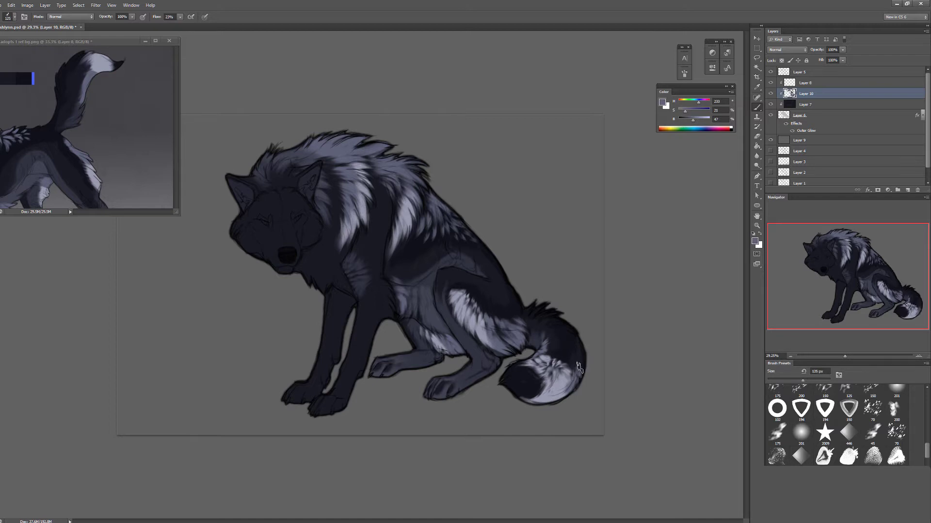
{"action": "left_click", "coordinate": [552, 346], "text": "alt"}
{"action": "key", "text": "bracketright"}
Paint lavender fur tufts behind the elbow of the near foreleg, following the reference
{"action": "left_click_drag", "start_coordinate": [73, 121], "coordinate": [121, 112]}
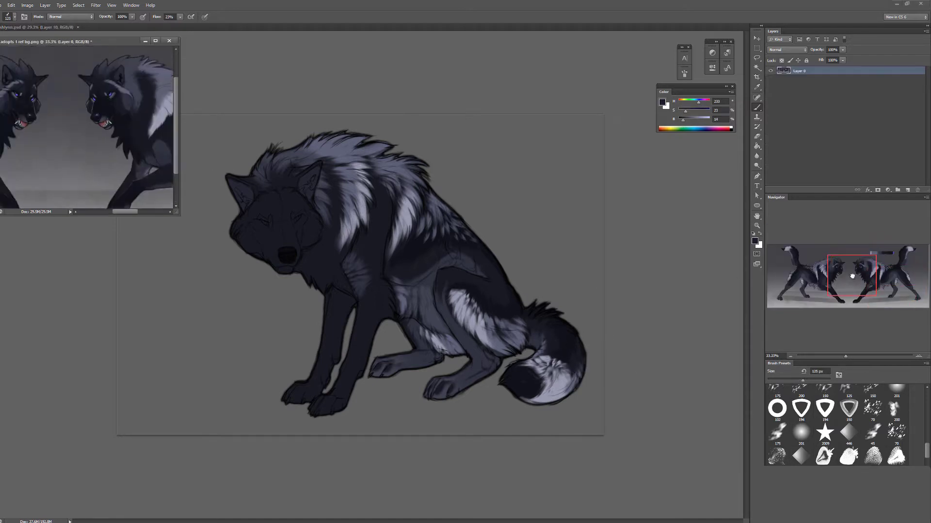
{"action": "left_click", "coordinate": [474, 270], "text": "alt"}
{"action": "key", "text": "bracketleft"}
{"action": "mouse_move", "coordinate": [383, 291]}
{"action": "left_mouse_down"}
{"action": "mouse_move", "coordinate": [388, 315]}
{"action": "mouse_move", "coordinate": [367, 280]}
{"action": "mouse_move", "coordinate": [385, 320]}
{"action": "left_mouse_up"}
{"action": "key", "text": "bracketleft"}
{"action": "key", "text": "bracketleft"}
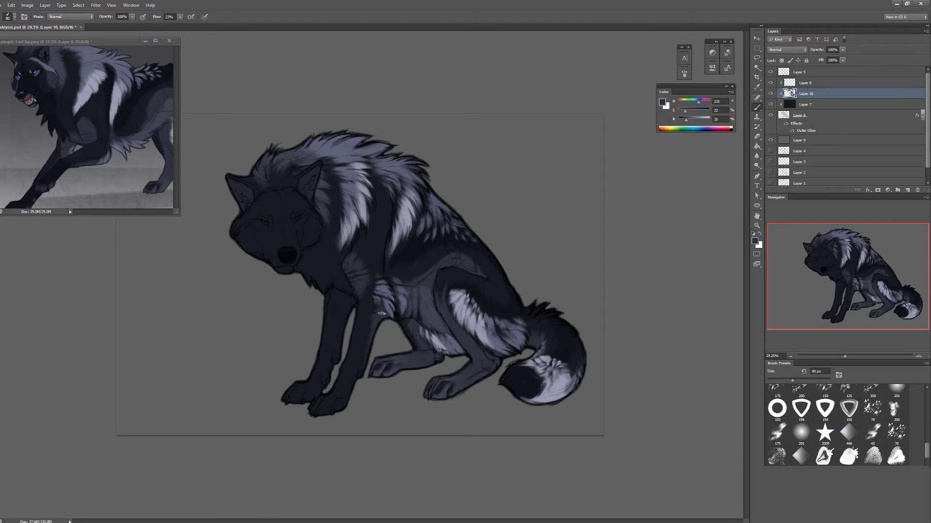
Paint a lavender fur marking on the upper inside of the far foreleg
{"action": "left_click", "coordinate": [345, 154], "text": "alt"}
{"action": "key", "text": "bracketright"}
{"action": "key", "text": "bracketright"}
{"action": "key", "text": "bracketleft"}
{"action": "mouse_move", "coordinate": [342, 303]}
{"action": "left_mouse_down"}
{"action": "mouse_move", "coordinate": [351, 313]}
{"action": "mouse_move", "coordinate": [369, 298]}
{"action": "left_mouse_up"}
{"action": "left_click", "coordinate": [375, 323], "text": "alt"}
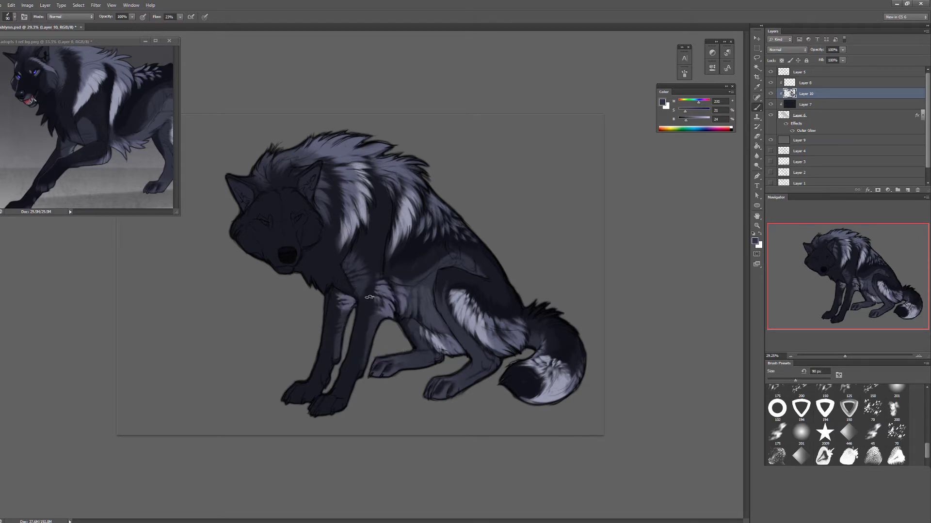
{"action": "left_click", "coordinate": [375, 324], "text": "alt"}
Extend the muted purple fur down the far foreleg with a larger brush
{"action": "key", "text": "bracketright"}
{"action": "scroll", "coordinate": [900, 443], "scroll_direction": "up", "scroll_amount": 5}
{"action": "key", "text": "bracketright"}
{"action": "key", "text": "bracketright"}
{"action": "key", "text": "bracketright"}
{"action": "key", "text": "bracketright"}
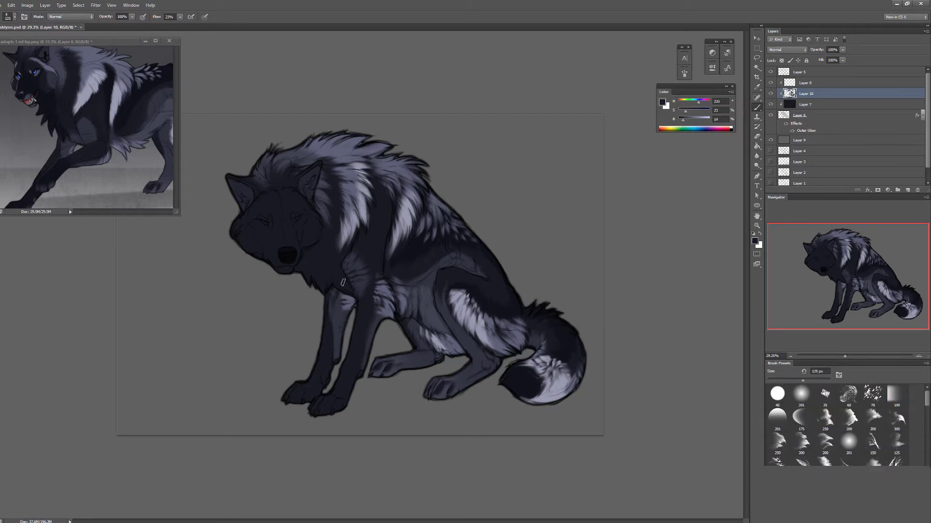
Blend the far foreleg marking with sampled tones and paint the front paws muted purple
{"action": "left_click", "coordinate": [342, 154], "text": "alt"}
{"action": "key", "text": "bracketleft"}
{"action": "key", "text": "bracketleft"}
{"action": "key", "text": "bracketleft"}
{"action": "key", "text": "bracketleft"}
{"action": "key", "text": "bracketleft"}
{"action": "left_click", "coordinate": [339, 268], "text": "alt"}
{"action": "left_click", "coordinate": [896, 395]}
{"action": "key", "text": "bracketright"}
{"action": "key", "text": "bracketright"}
{"action": "key", "text": "bracketright"}
{"action": "key", "text": "bracketright"}
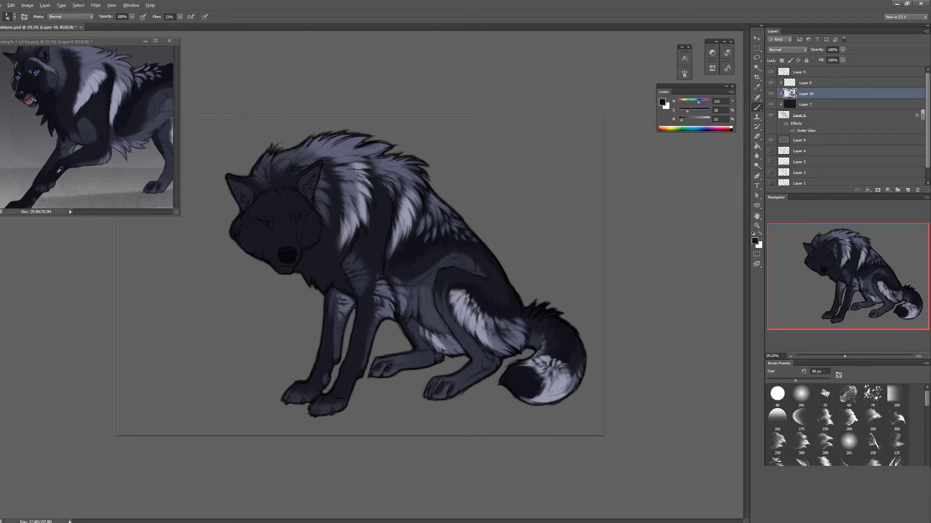
Darken the lower forelegs and the tops of the front paws with the near-black tone
{"action": "key", "text": "bracketright"}
{"action": "key", "text": "bracketright"}
{"action": "key", "text": "bracketright"}
{"action": "key", "text": "bracketright"}
{"action": "key", "text": "bracketright"}
{"action": "key", "text": "bracketright"}
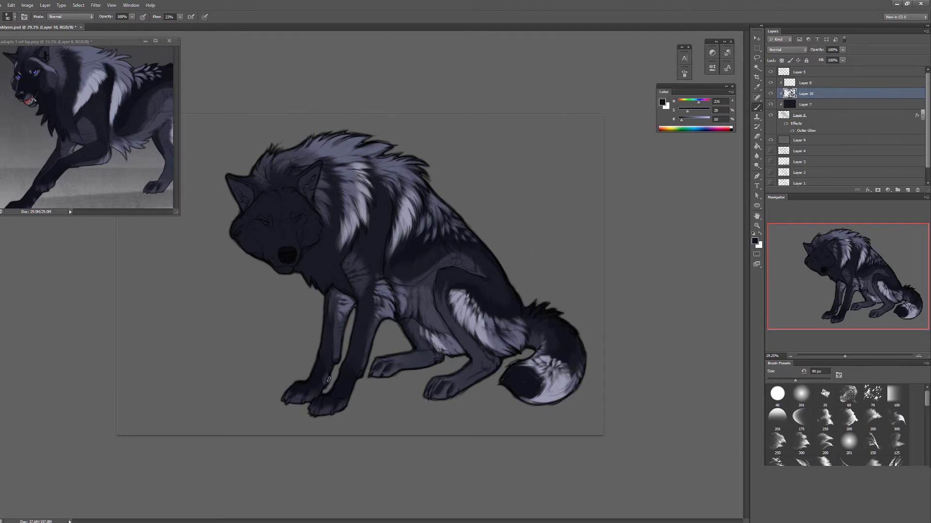
Darken the neck and chest fur with sampled near-black tones, using the reference's front view
{"action": "left_click_drag", "start_coordinate": [69, 103], "coordinate": [89, 165]}
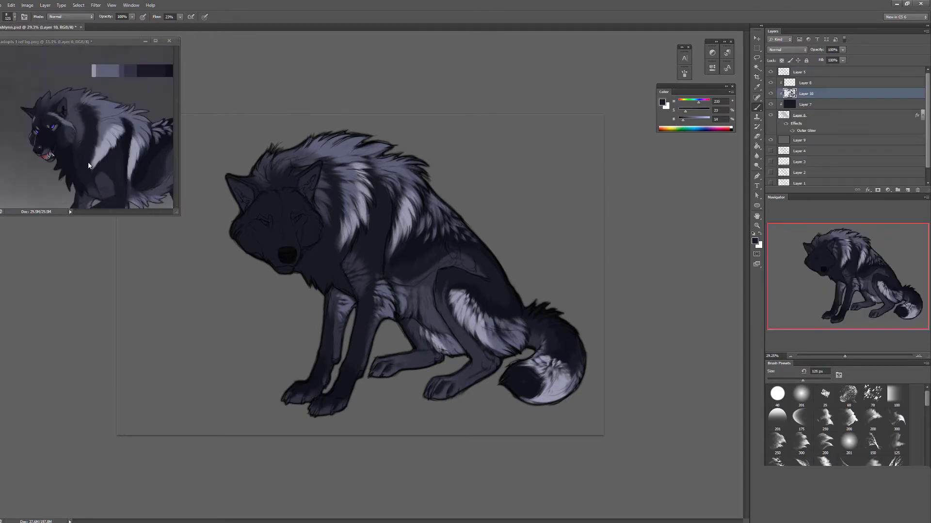
{"action": "key", "text": "F5"}
{"action": "key", "text": "F5"}
{"action": "key", "text": "bracketleft"}
{"action": "key", "text": "bracketleft"}
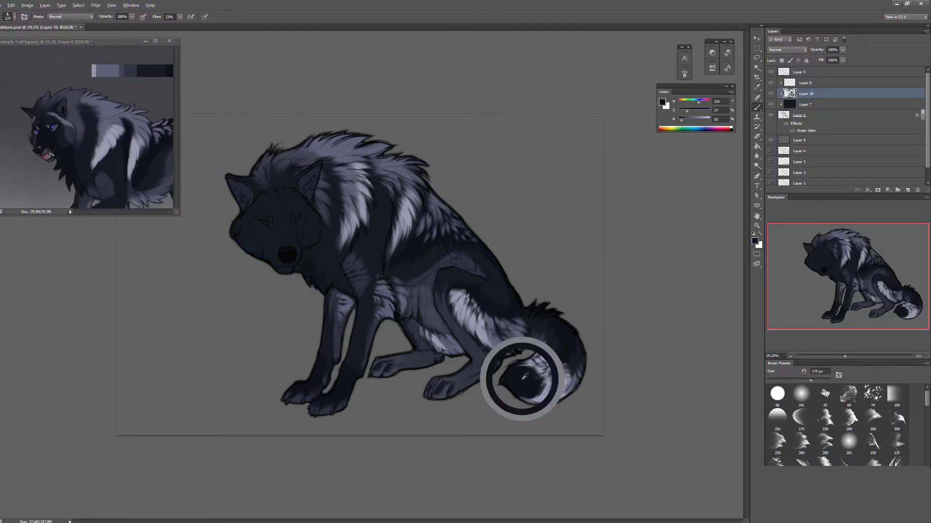
{"action": "key", "text": "bracketleft"}
{"action": "key", "text": "bracketleft"}
{"action": "left_click", "coordinate": [329, 288], "text": "alt"}
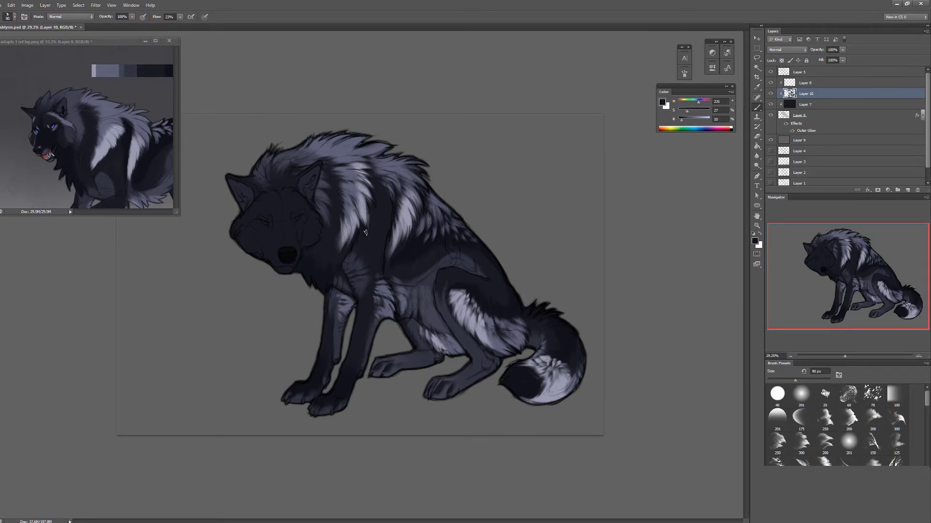
Paint lavender fur on the cheek nearest the mane with a sampled tone and a smaller brush
{"action": "scroll", "coordinate": [436, 203], "scroll_direction": "up", "scroll_amount": 3}
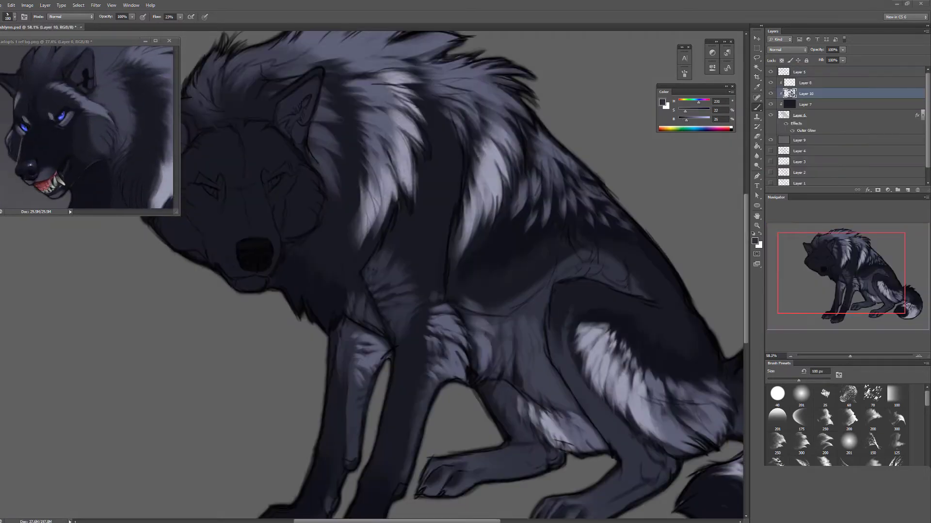
{"action": "key", "text": "bracketleft"}
{"action": "key", "text": "bracketleft"}
{"action": "left_click", "coordinate": [426, 208], "text": "alt"}
{"action": "key", "text": "bracketleft"}
{"action": "key", "text": "bracketleft"}
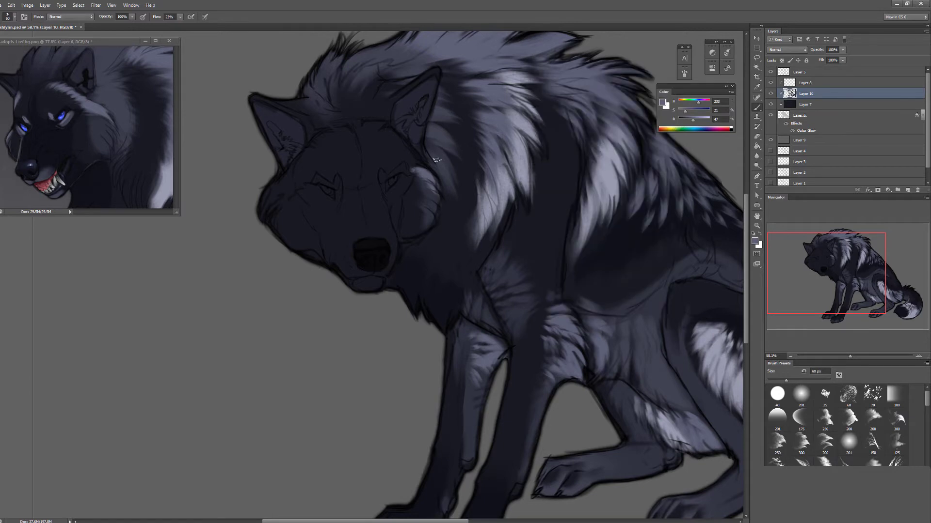
Paint lavender fur on the opposite cheek and sweep the pale brow marking up toward the ear
{"action": "mouse_move", "coordinate": [275, 188]}
{"action": "left_mouse_down"}
{"action": "mouse_move", "coordinate": [292, 232]}
{"action": "mouse_move", "coordinate": [295, 200]}
{"action": "mouse_move", "coordinate": [313, 252]}
{"action": "left_mouse_up"}
{"action": "key", "text": "bracketright"}
{"action": "key", "text": "bracketright"}
{"action": "mouse_move", "coordinate": [264, 204]}
{"action": "left_mouse_down"}
{"action": "mouse_move", "coordinate": [280, 201]}
{"action": "mouse_move", "coordinate": [286, 179]}
{"action": "mouse_move", "coordinate": [342, 141]}
{"action": "left_mouse_up"}
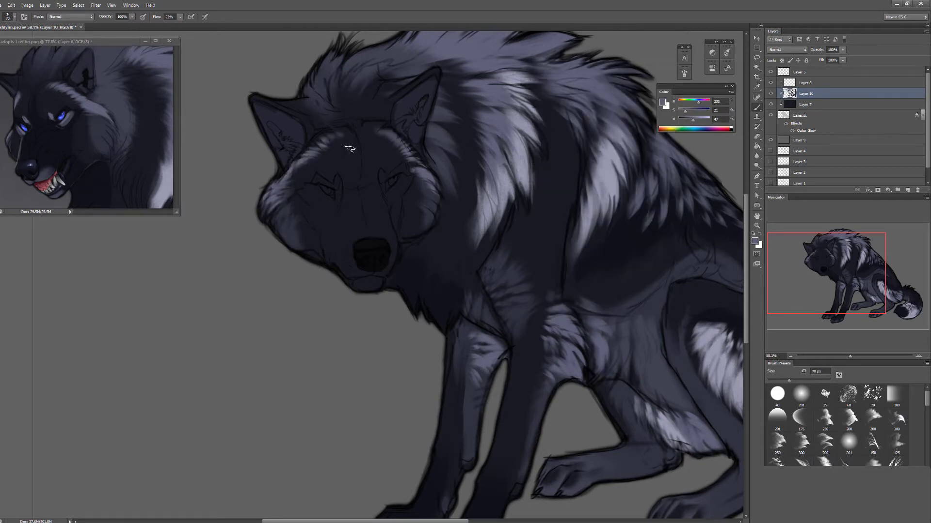
{"action": "key", "text": "bracketleft"}
{"action": "key", "text": "bracketleft"}
{"action": "left_click_drag", "start_coordinate": [291, 180], "coordinate": [321, 153]}
Darken the forehead, eye area and muzzle with a near-black tone sampled from the reference face
{"action": "left_click", "coordinate": [59, 145], "text": "alt"}
{"action": "key", "text": "bracketleft"}
{"action": "key", "text": "bracketleft"}
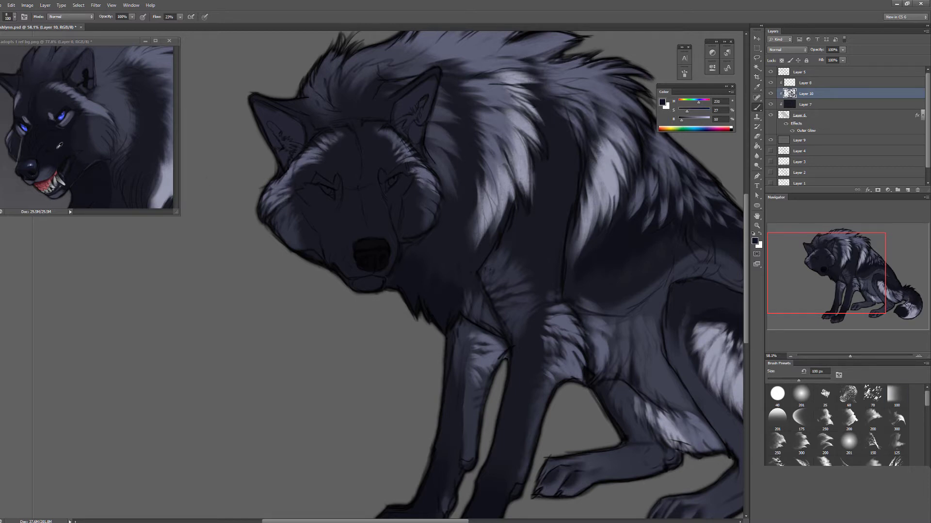
{"action": "key", "text": "bracketleft"}
{"action": "key", "text": "bracketright"}
{"action": "key", "text": "bracketright"}
{"action": "key", "text": "bracketright"}
{"action": "scroll", "coordinate": [87, 126], "scroll_direction": "up", "scroll_amount": 3}
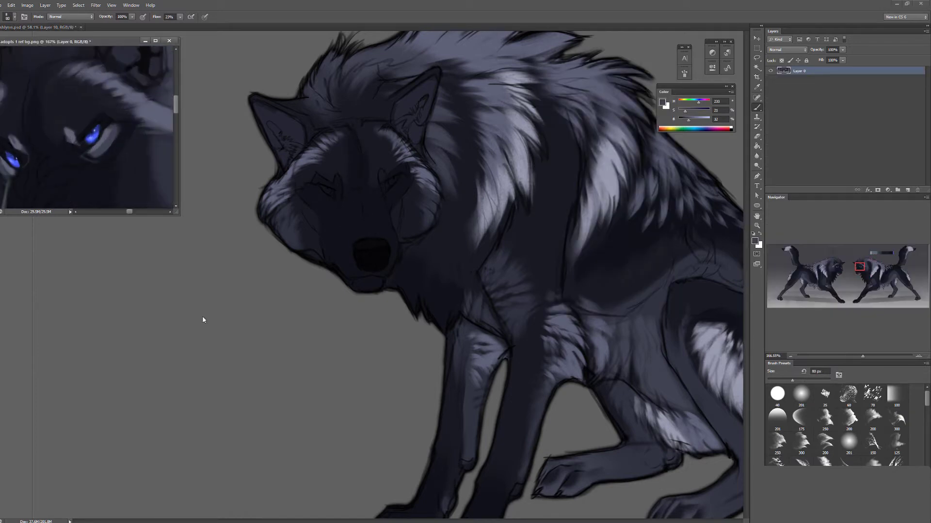
Paint pale fur patches beneath both eyes and clean up the inner eye corners with a dark tone
{"action": "key", "text": "bracketleft"}
{"action": "key", "text": "bracketleft"}
{"action": "key", "text": "bracketleft"}
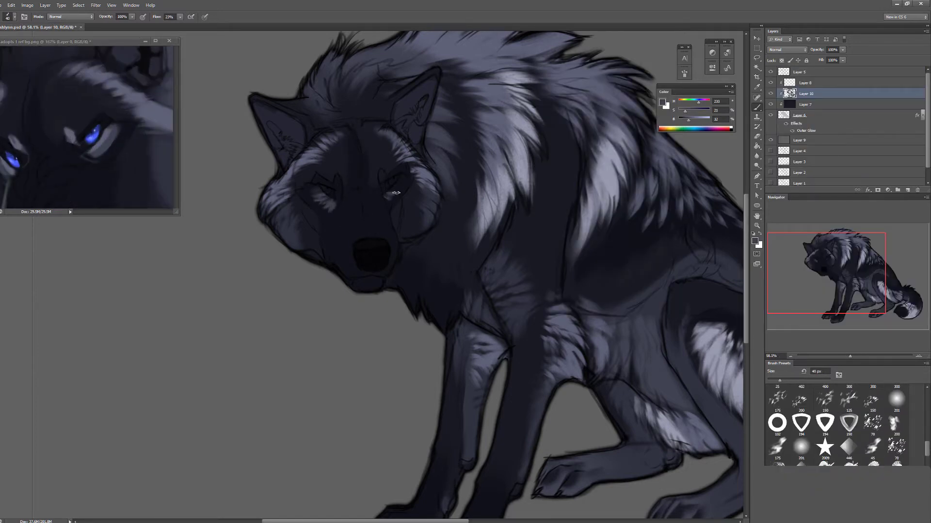
{"action": "left_click_drag", "start_coordinate": [396, 192], "coordinate": [395, 182]}
{"action": "key", "text": "bracketright"}
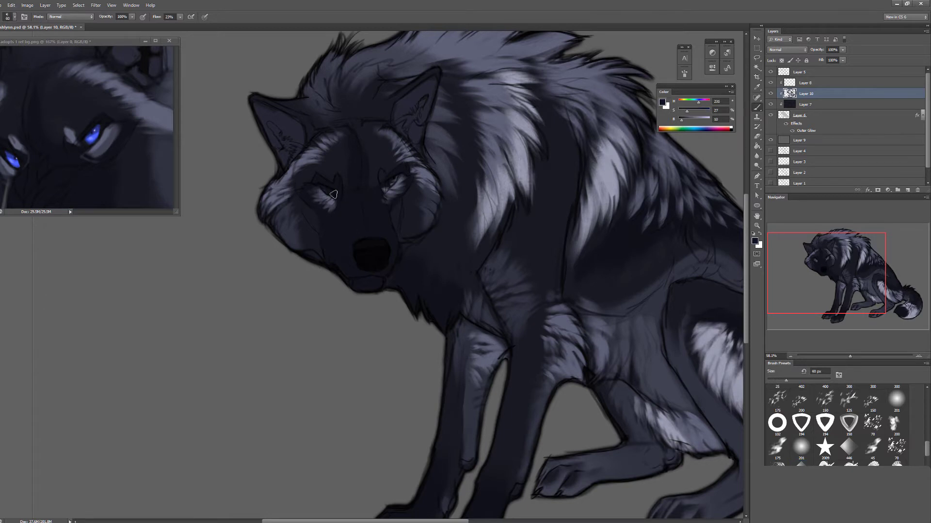
{"action": "left_click_drag", "start_coordinate": [338, 181], "coordinate": [337, 189]}
{"action": "left_click_drag", "start_coordinate": [383, 182], "coordinate": [382, 173]}
Paint the irises bright blue with dark pupils and rims, and add pale spots above the inner eye corners
{"action": "left_click", "coordinate": [382, 171], "text": "alt"}
{"action": "key", "text": "bracketleft"}
{"action": "key", "text": "bracketleft"}
{"action": "scroll", "coordinate": [341, 193], "scroll_direction": "up", "scroll_amount": 3}
{"action": "left_click_drag", "start_coordinate": [301, 189], "coordinate": [315, 198]}
{"action": "left_click_drag", "start_coordinate": [460, 165], "coordinate": [446, 184]}
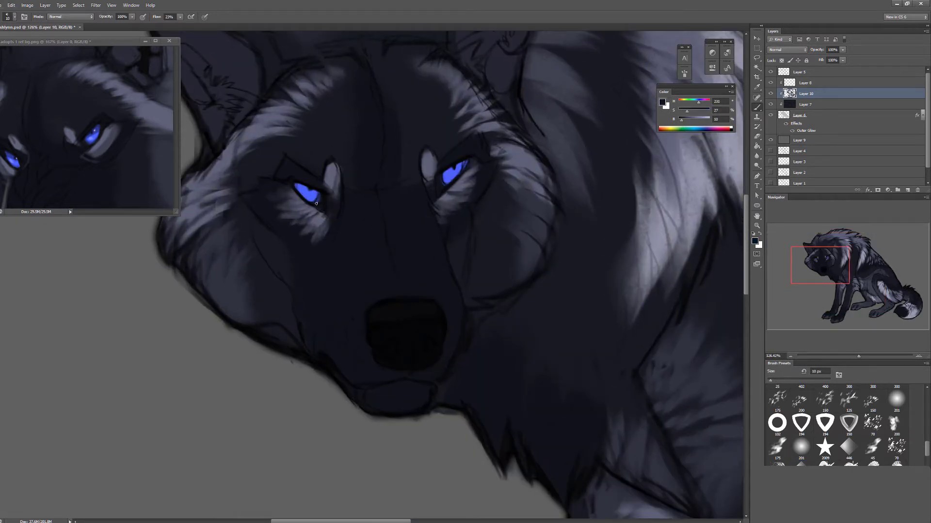
{"action": "key", "text": "bracketleft"}
{"action": "left_click", "coordinate": [305, 191], "text": "alt"}
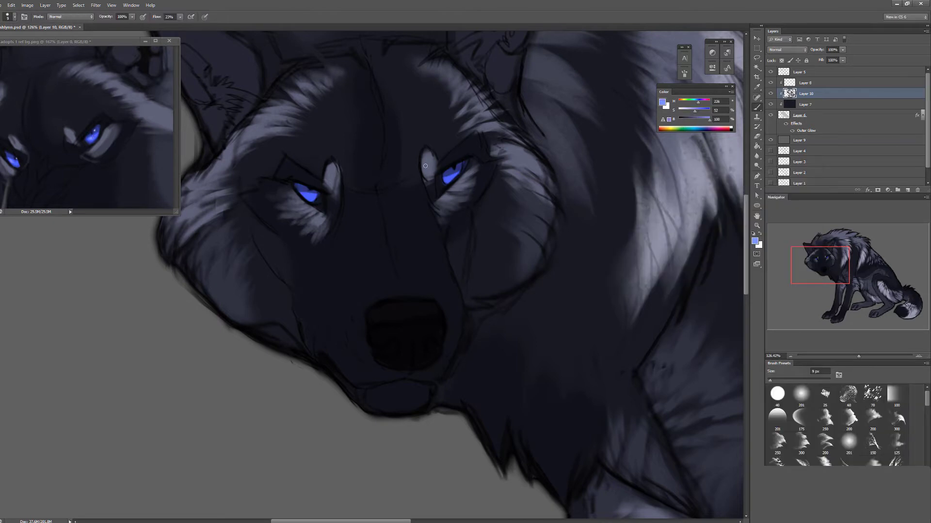
Add a new layer and dot tiny white highlights in both eyes
{"action": "key", "text": "x"}
{"action": "key", "text": "ctrl+shift+alt+n"}
{"action": "key", "text": "bracketleft"}
{"action": "key", "text": "bracketleft"}
{"action": "key", "text": "bracketleft"}
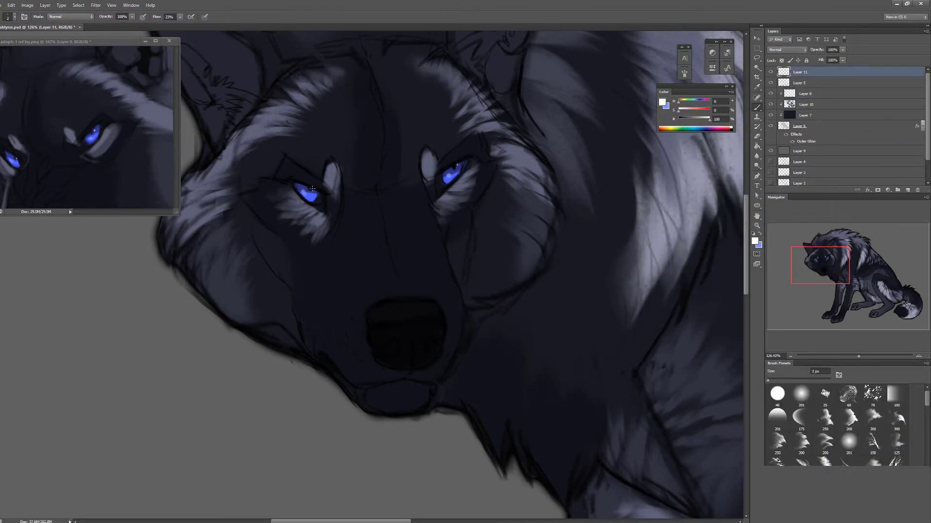
{"action": "key", "text": "F5"}
{"action": "scroll", "coordinate": [313, 188], "scroll_direction": "up", "scroll_amount": 5}
{"action": "scroll", "coordinate": [312, 188], "scroll_direction": "down", "scroll_amount": 7}
{"action": "scroll", "coordinate": [437, 219], "scroll_direction": "up", "scroll_amount": 4}
{"action": "key", "text": "bracketright"}
Retouch the lower corner of the left eye on Layer 10 with a color sampled beside it
{"action": "left_click", "coordinate": [788, 103]}
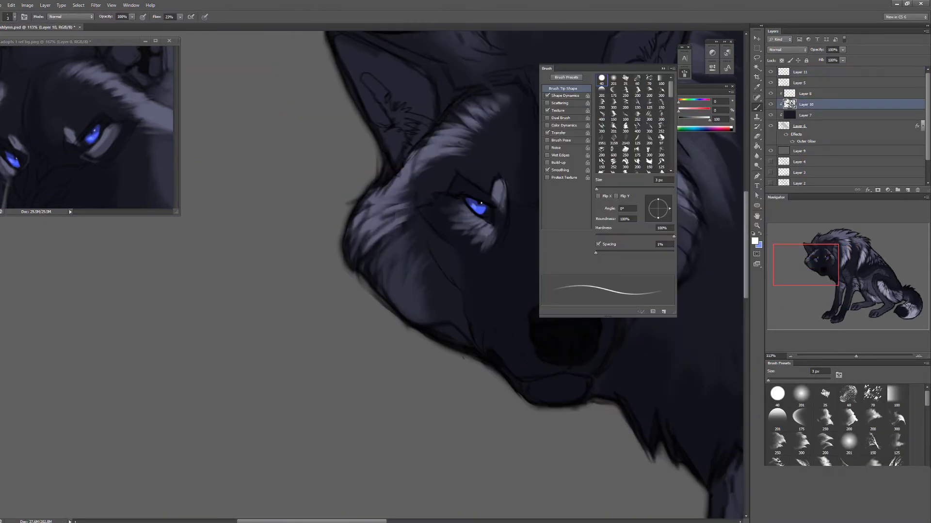
{"action": "key", "text": "F5"}
{"action": "key", "text": "bracketright"}
{"action": "key", "text": "bracketright"}
{"action": "key", "text": "bracketright"}
{"action": "key", "text": "bracketright"}
{"action": "left_click", "coordinate": [471, 204], "text": "alt"}
{"action": "left_click_drag", "start_coordinate": [479, 208], "coordinate": [484, 211]}
Paint the nose with a deep, dark blue base using black and color sampled beside the eye on Layer 10
{"action": "key", "text": "bracketleft"}
{"action": "key", "text": "bracketleft"}
{"action": "key", "text": "bracketleft"}
{"action": "key", "text": "d"}
{"action": "key", "text": "x"}
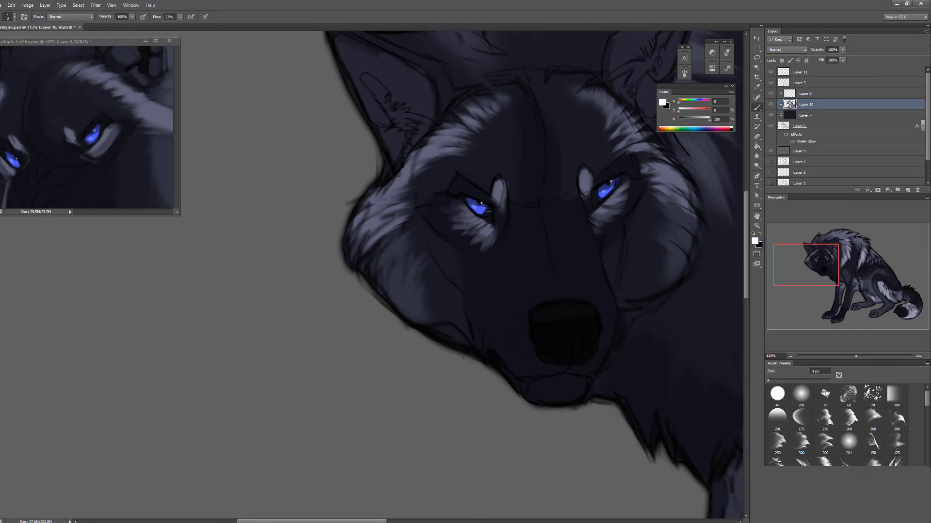
{"action": "left_click", "coordinate": [620, 189], "text": "alt"}
{"action": "key", "text": "bracketright"}
{"action": "key", "text": "bracketright"}
{"action": "key", "text": "bracketright"}
{"action": "key", "text": "bracketright"}
{"action": "key", "text": "bracketright"}
{"action": "key", "text": "bracketright"}
{"action": "key", "text": "bracketright"}
{"action": "key", "text": "bracketright"}
{"action": "mouse_move", "coordinate": [593, 319]}
{"action": "left_mouse_down"}
{"action": "mouse_move", "coordinate": [542, 322]}
{"action": "mouse_move", "coordinate": [600, 311]}
{"action": "mouse_move", "coordinate": [582, 330]}
{"action": "left_mouse_up"}
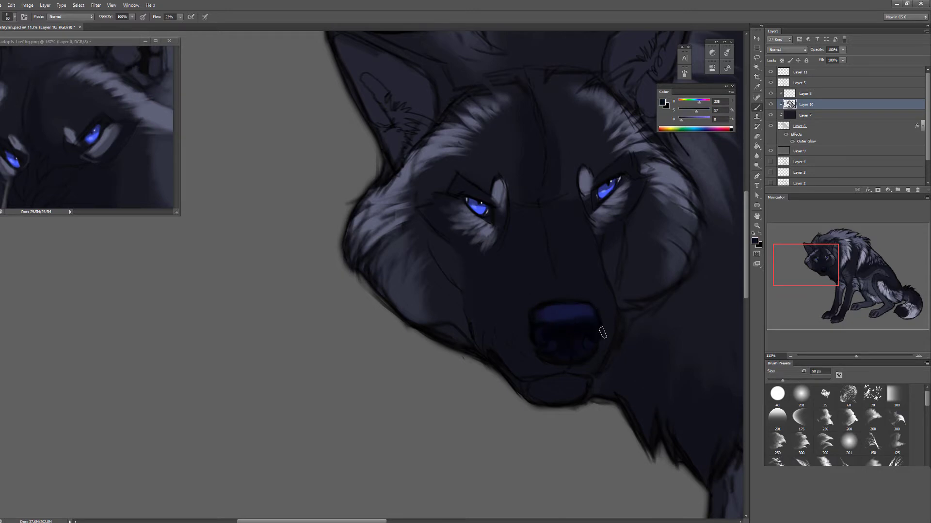
Define the nostrils and add a small pale highlight on top of the nose with a fine brush
{"action": "left_click", "coordinate": [753, 235]}
{"action": "left_click", "coordinate": [581, 312], "text": "alt"}
{"action": "key", "text": "bracketright"}
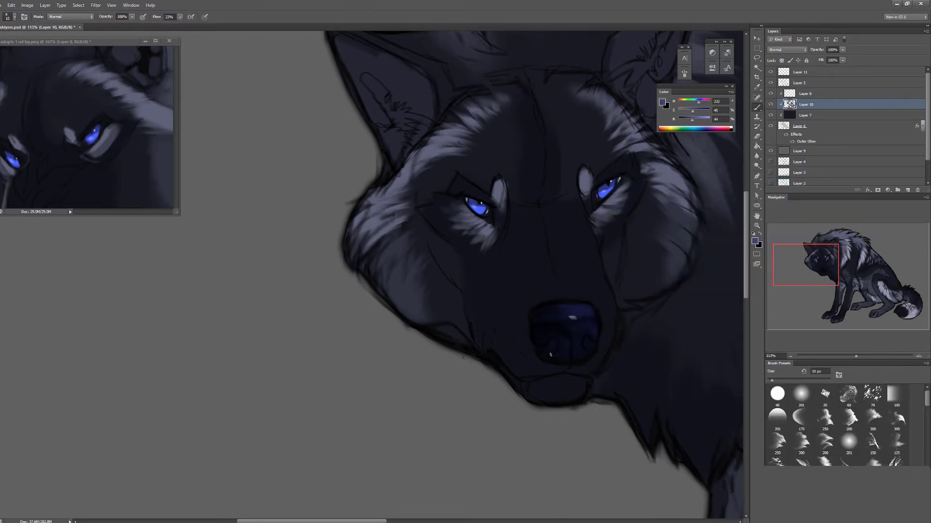
Paint small white fangs at both corners of the mouth and touch up the muzzle around them with sampled dark tones
{"action": "key", "text": "d"}
{"action": "key", "text": "bracketright"}
{"action": "left_click", "coordinate": [507, 332], "text": "alt"}
{"action": "key", "text": "bracketright"}
{"action": "left_click", "coordinate": [606, 361], "text": "alt"}
{"action": "key", "text": "bracketright"}
{"action": "key", "text": "bracketright"}
{"action": "key", "text": "bracketright"}
{"action": "key", "text": "bracketright"}
{"action": "key", "text": "bracketright"}
{"action": "scroll", "coordinate": [607, 361], "scroll_direction": "down", "scroll_amount": 3}
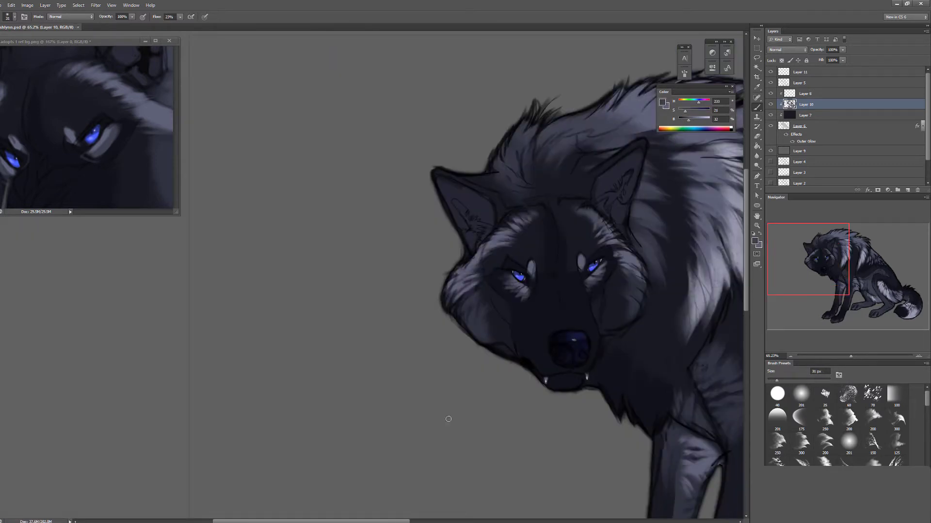
{"action": "scroll", "coordinate": [625, 224], "scroll_direction": "up", "scroll_amount": 3}
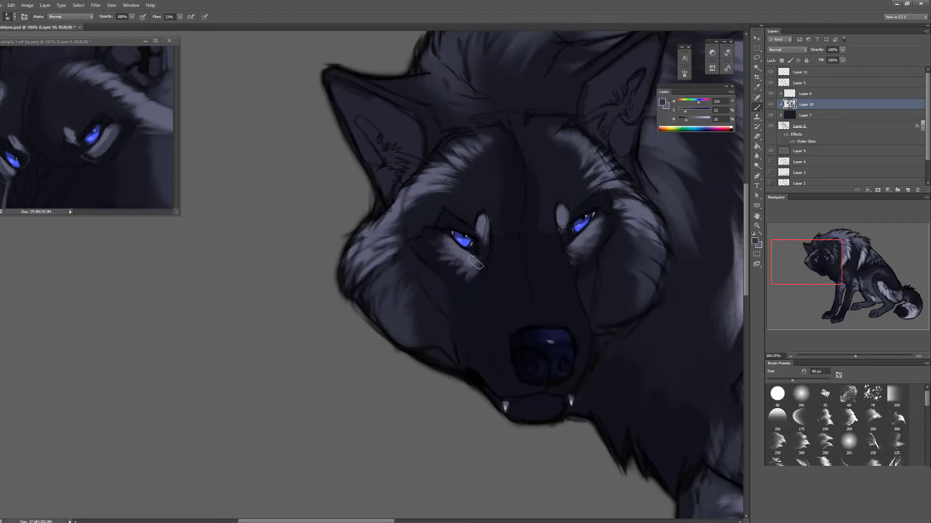
Soften the pale fur patches beneath both eyes and retouch the cheeks beside them with sampled fur tones
{"action": "left_click", "coordinate": [428, 272], "text": "alt"}
{"action": "key", "text": "bracketleft"}
{"action": "key", "text": "bracketleft"}
{"action": "key", "text": "bracketleft"}
{"action": "key", "text": "bracketleft"}
{"action": "left_click", "coordinate": [603, 257], "text": "alt"}
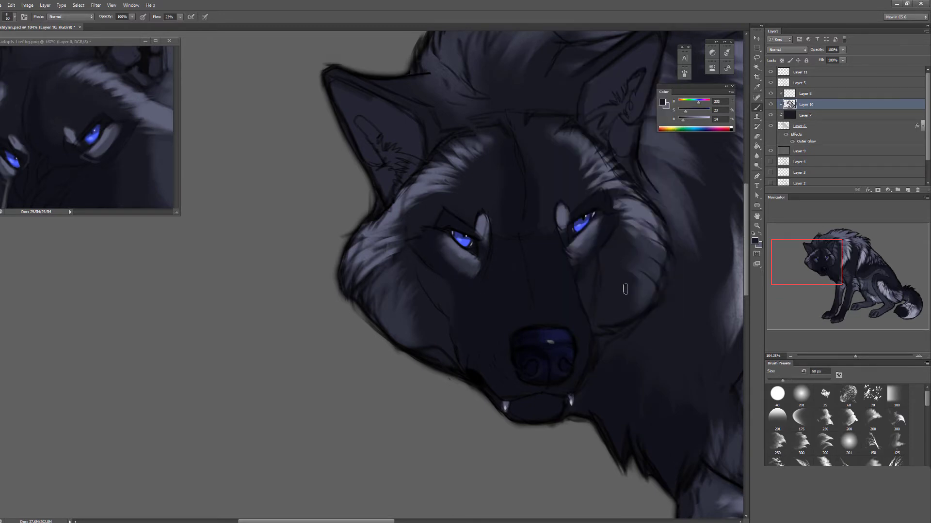
Bring the reference wolf's whole head into view and lighten the upper lip with a sampled muted grey-blue
{"action": "left_click", "coordinate": [94, 173]}
{"action": "scroll", "coordinate": [94, 173], "scroll_direction": "down", "scroll_amount": 3}
{"action": "scroll", "coordinate": [220, 227], "scroll_direction": "down", "scroll_amount": 3}
{"action": "key", "text": "bracketright"}
{"action": "key", "text": "bracketright"}
{"action": "key", "text": "bracketright"}
{"action": "key", "text": "bracketright"}
{"action": "key", "text": "bracketright"}
{"action": "key", "text": "bracketright"}
{"action": "left_click", "coordinate": [394, 305], "text": "alt"}
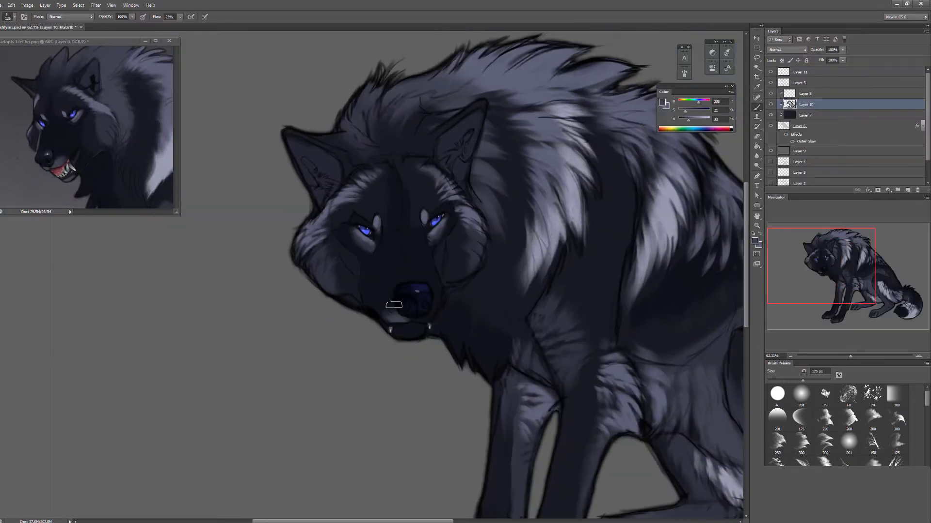
Paint the chin muted grey-blue and refine the mouth edge with a darker tone sampled from the muzzle
{"action": "key", "text": "bracketleft"}
{"action": "key", "text": "bracketleft"}
{"action": "key", "text": "bracketleft"}
{"action": "key", "text": "bracketleft"}
{"action": "key", "text": "bracketleft"}
{"action": "key", "text": "bracketright"}
{"action": "key", "text": "bracketright"}
{"action": "key", "text": "bracketright"}
{"action": "key", "text": "bracketright"}
{"action": "left_click_drag", "start_coordinate": [402, 330], "coordinate": [419, 328]}
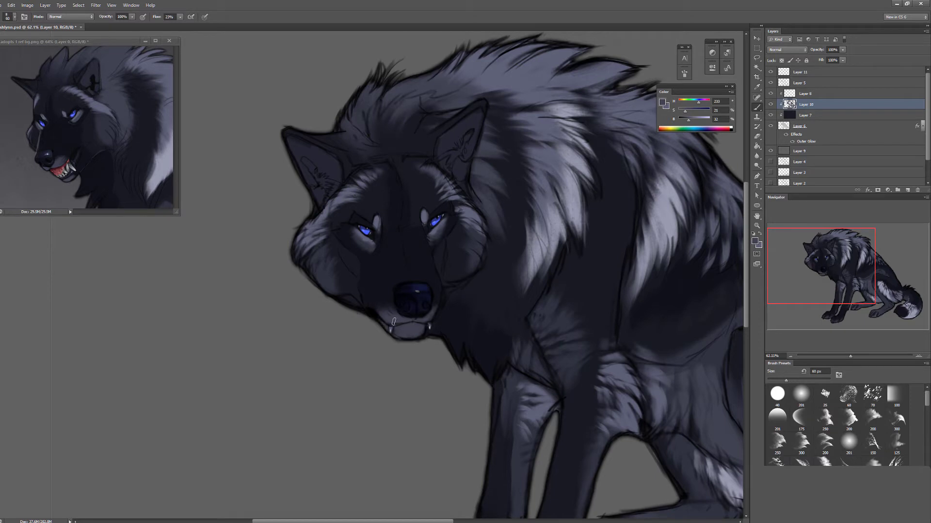
{"action": "left_click", "coordinate": [381, 295], "text": "alt"}
{"action": "key", "text": "bracketleft"}
{"action": "key", "text": "bracketleft"}
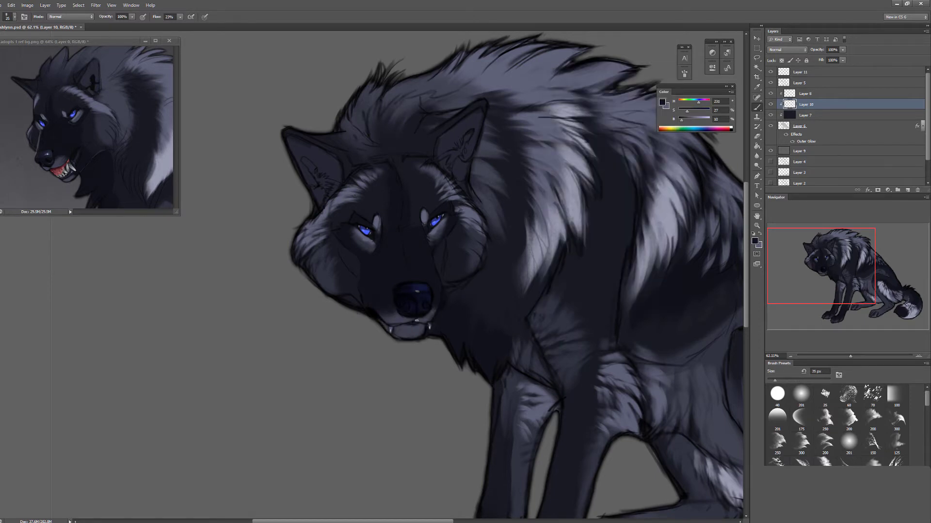
Darken the fur inside both ears with a sampled near-black blue
{"action": "left_click", "coordinate": [299, 237], "text": "alt"}
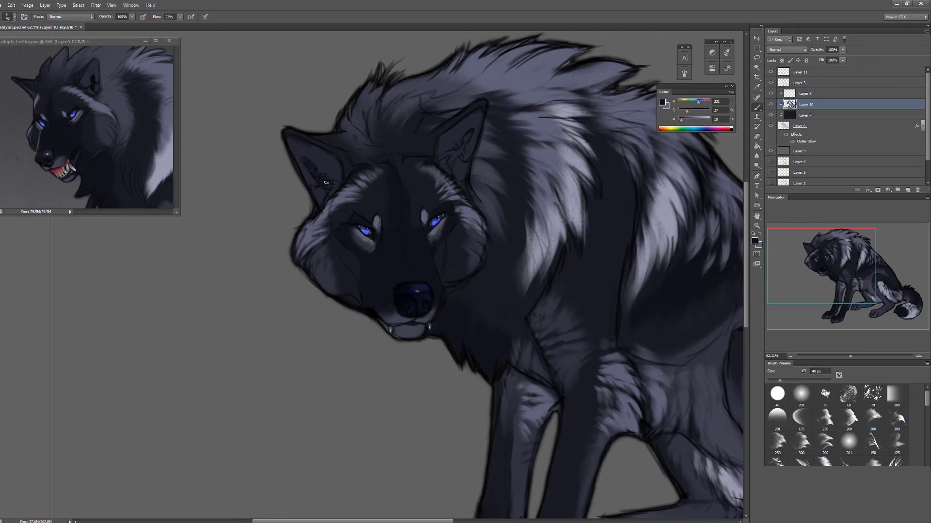
{"action": "key", "text": "bracketleft"}
{"action": "left_click_drag", "start_coordinate": [468, 161], "coordinate": [464, 143]}
Retouch the dark details of the eyes and nose with black using a 9 px brush
{"action": "scroll", "coordinate": [358, 253], "scroll_direction": "up", "scroll_amount": 5}
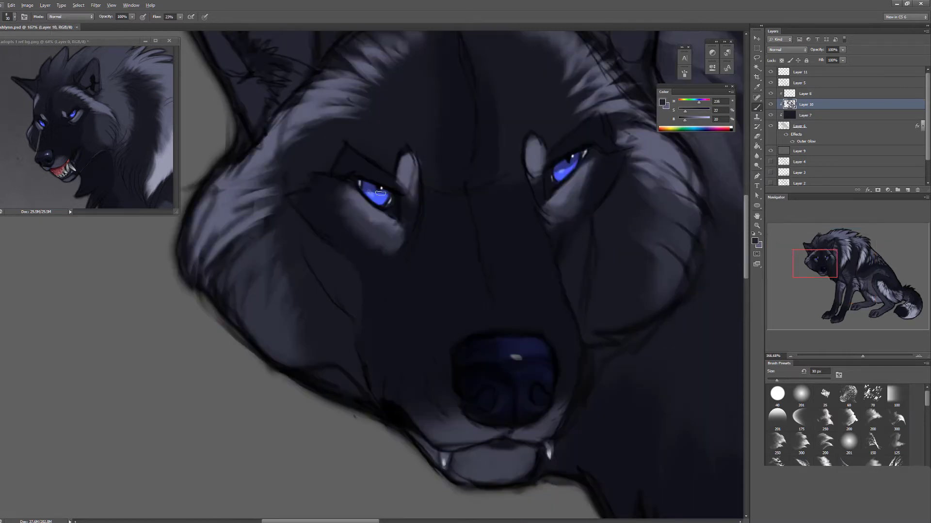
{"action": "left_click", "coordinate": [379, 186], "text": "alt"}
{"action": "key", "text": "bracketleft"}
{"action": "key", "text": "bracketleft"}
{"action": "key", "text": "bracketleft"}
{"action": "scroll", "coordinate": [566, 172], "scroll_direction": "down", "scroll_amount": 8}
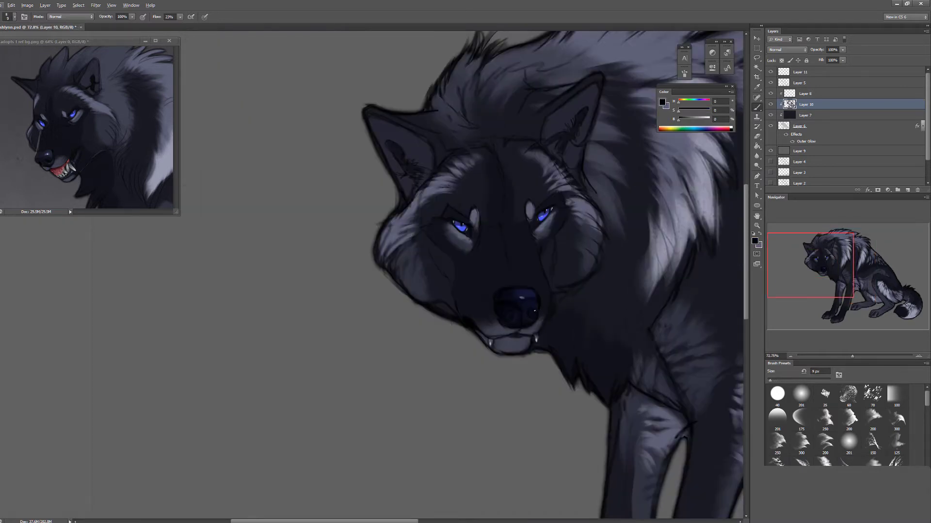
Bring the reference wolf's body into view and open the Outer Glow settings of Layer 6
{"action": "key", "text": "ctrl+Tab"}
{"action": "left_click_drag", "start_coordinate": [819, 272], "coordinate": [809, 272]}
{"action": "key", "text": "ctrl+Tab"}
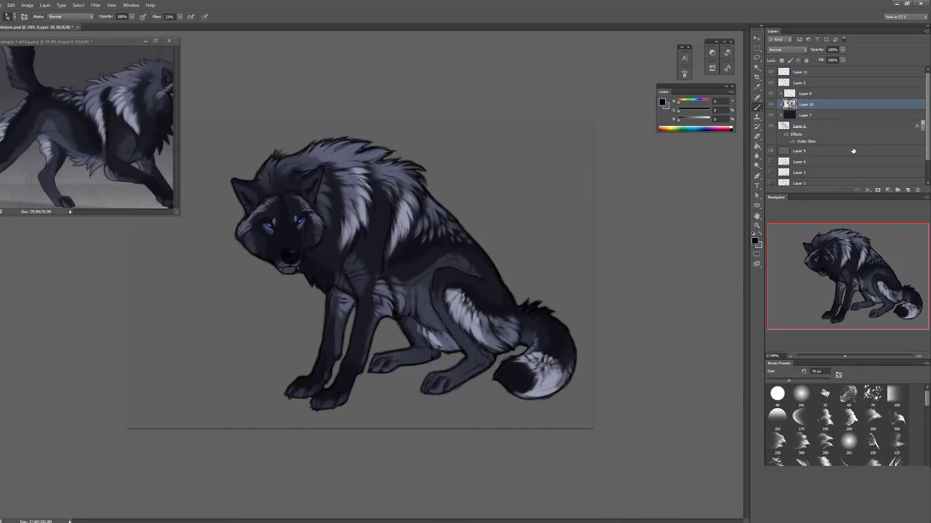
{"action": "double_click", "coordinate": [806, 142]}
{"action": "left_click_drag", "start_coordinate": [558, 276], "coordinate": [627, 166]}
Add a Multiply layer above Layer 9 and paint a soft black ground shadow beneath the wolf's paws
{"action": "left_click", "coordinate": [790, 179]}
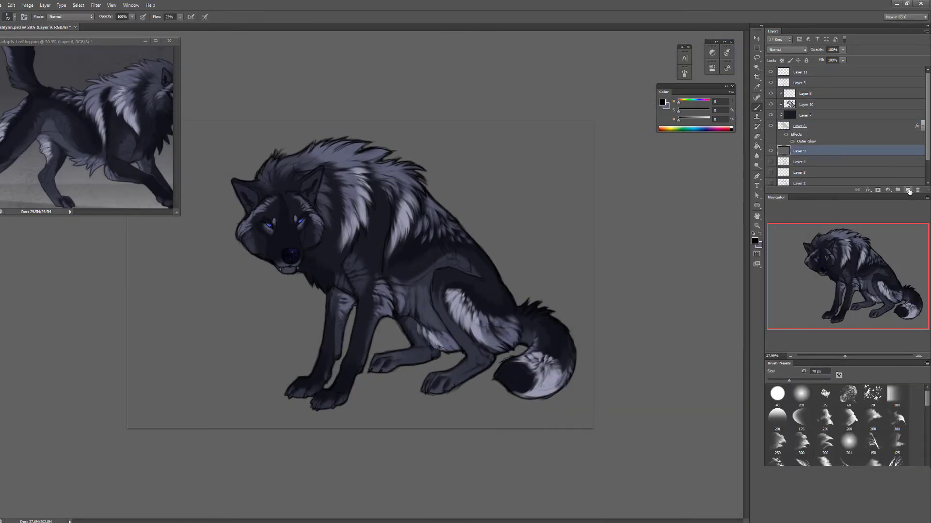
{"action": "left_click", "coordinate": [907, 190], "text": "ctrl"}
{"action": "right_click", "coordinate": [539, 64]}
{"action": "left_click", "coordinate": [786, 50]}
{"action": "left_click", "coordinate": [781, 77]}
{"action": "left_click_drag", "start_coordinate": [291, 400], "coordinate": [485, 383]}
{"action": "left_click_drag", "start_coordinate": [533, 359], "coordinate": [271, 402]}
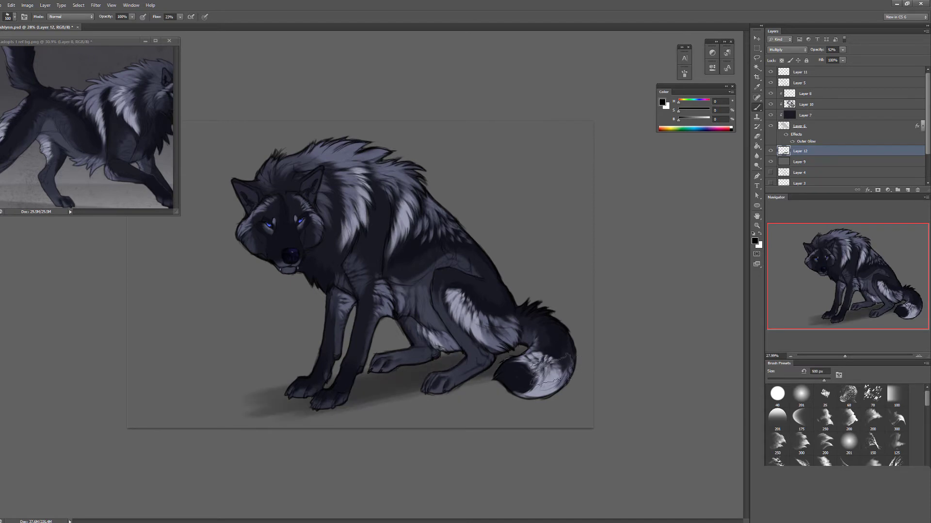
Lower the ground shadow layer's opacity to 39% and soften the shadow's lower edge with the Eraser
{"action": "left_click_drag", "start_coordinate": [825, 49], "coordinate": [819, 50]}
{"action": "key", "text": "e"}
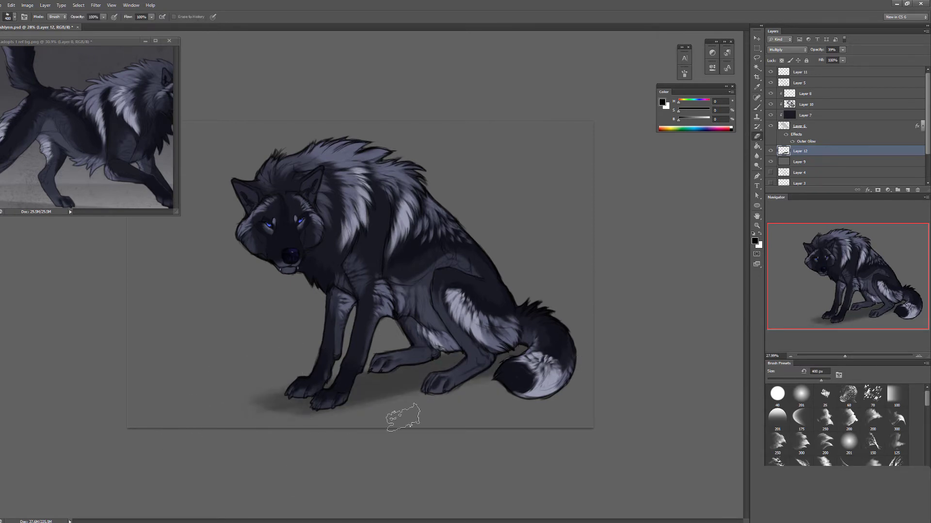
{"action": "key", "text": "b"}
Add a clipped shading layer above Layer 10, sample the dark shoulder tone and show the whole reference wolf
{"action": "left_click", "coordinate": [824, 115]}
{"action": "left_click", "coordinate": [907, 190]}
{"action": "key", "text": "bracketleft"}
{"action": "key", "text": "bracketleft"}
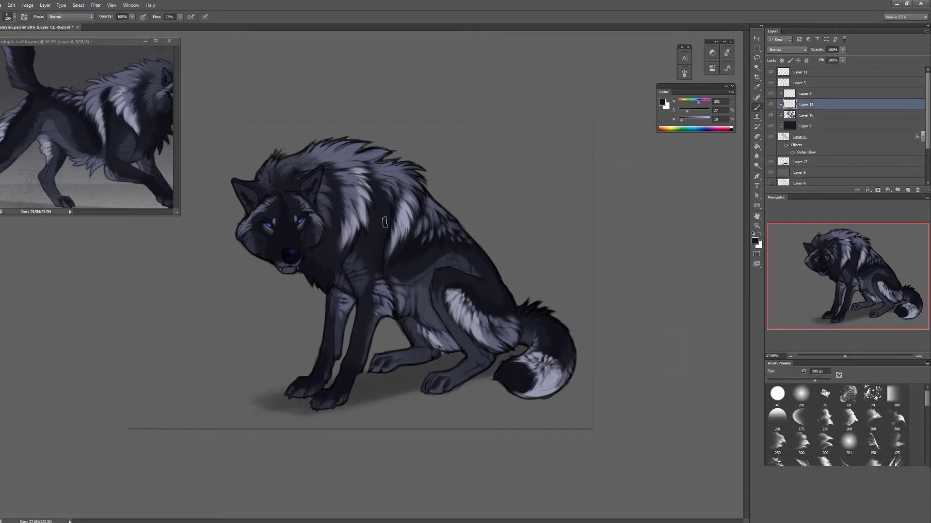
{"action": "left_click", "coordinate": [384, 194], "text": "alt"}
{"action": "left_click_drag", "start_coordinate": [121, 126], "coordinate": [83, 127]}
{"action": "left_click", "coordinate": [535, 240]}
Start shading the muzzle and forehead with tones sampled from the face on Layer 13
{"action": "scroll", "coordinate": [340, 271], "scroll_direction": "up", "scroll_amount": 3}
{"action": "key", "text": "bracketleft"}
{"action": "key", "text": "bracketleft"}
{"action": "key", "text": "bracketleft"}
{"action": "key", "text": "bracketleft"}
{"action": "key", "text": "bracketleft"}
{"action": "key", "text": "bracketleft"}
{"action": "key", "text": "bracketleft"}
{"action": "key", "text": "bracketleft"}
{"action": "left_click", "coordinate": [244, 261], "text": "alt"}
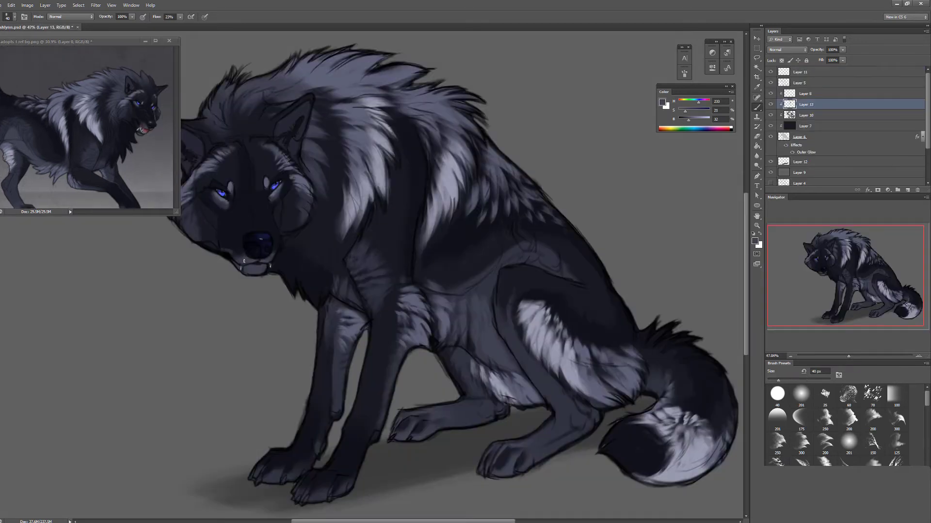
{"action": "key", "text": "bracketright"}
{"action": "key", "text": "bracketright"}
{"action": "key", "text": "bracketright"}
{"action": "key", "text": "bracketright"}
{"action": "left_click", "coordinate": [246, 232], "text": "alt"}
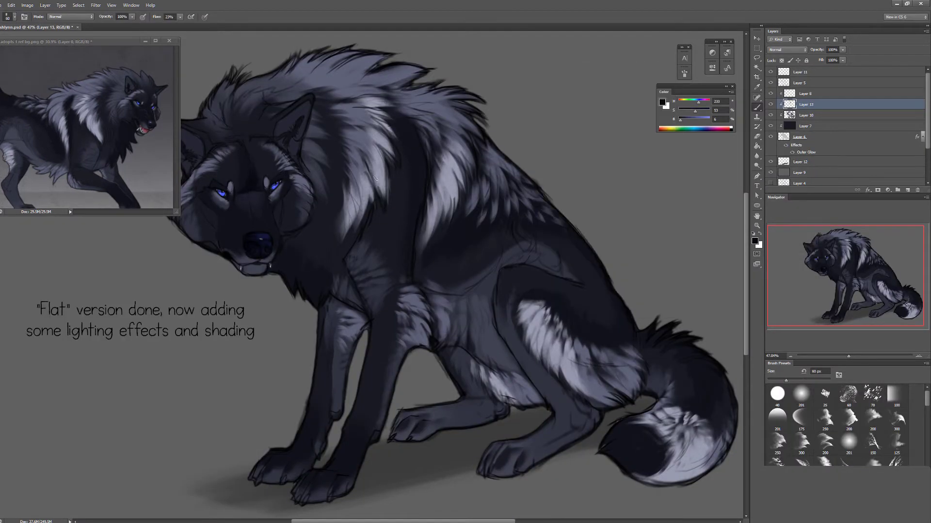
Deepen the shading around the brow, eyes and muzzle with darker sampled tones, enlarging the brush as needed
{"action": "key", "text": "F5"}
{"action": "left_click", "coordinate": [249, 182], "text": "alt"}
{"action": "key", "text": "bracketleft"}
{"action": "key", "text": "bracketleft"}
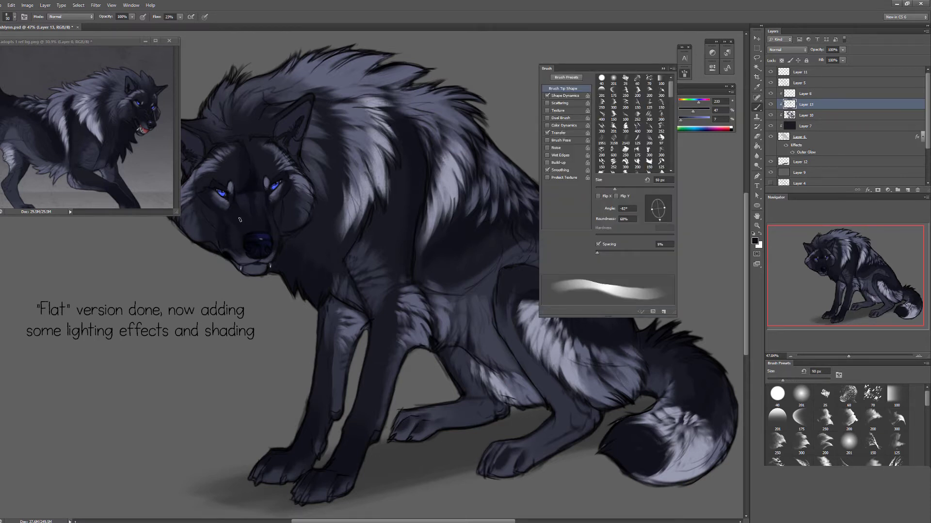
{"action": "key", "text": "d"}
{"action": "key", "text": "bracketright"}
{"action": "key", "text": "bracketright"}
{"action": "key", "text": "bracketright"}
{"action": "key", "text": "bracketright"}
{"action": "key", "text": "bracketright"}
{"action": "key", "text": "bracketright"}
{"action": "scroll", "coordinate": [252, 233], "scroll_direction": "down", "scroll_amount": 2}
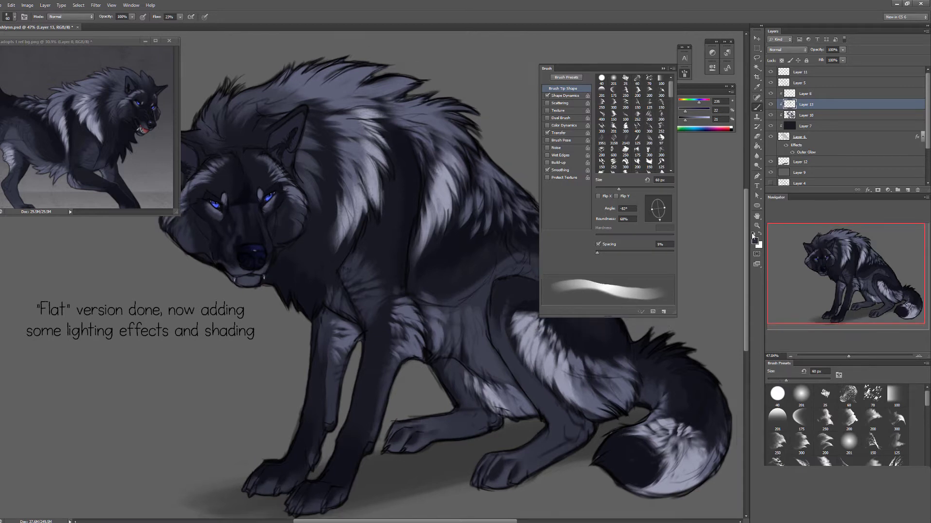
Shade the forelegs and the flank with soft black strokes
{"action": "key", "text": "F5"}
{"action": "key", "text": "F5"}
{"action": "key", "text": "F5"}
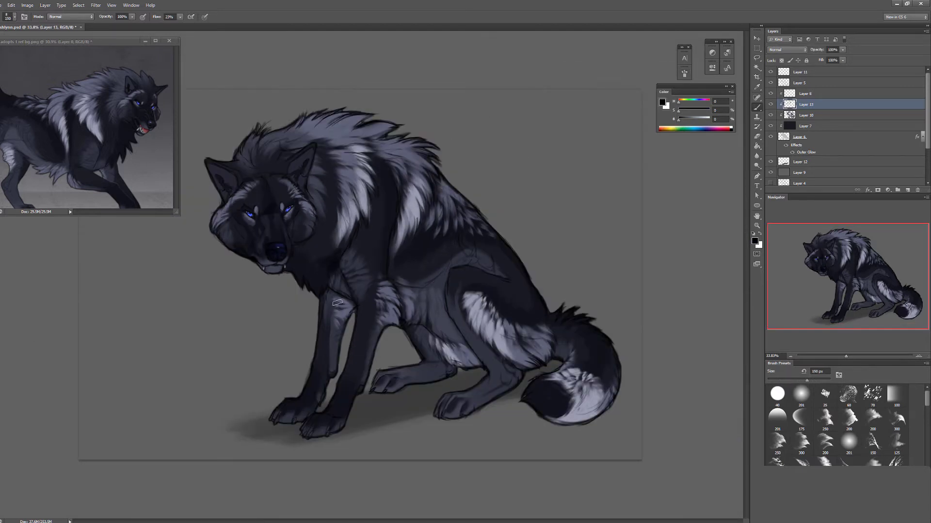
{"action": "key", "text": "F5"}
{"action": "key", "text": "F5"}
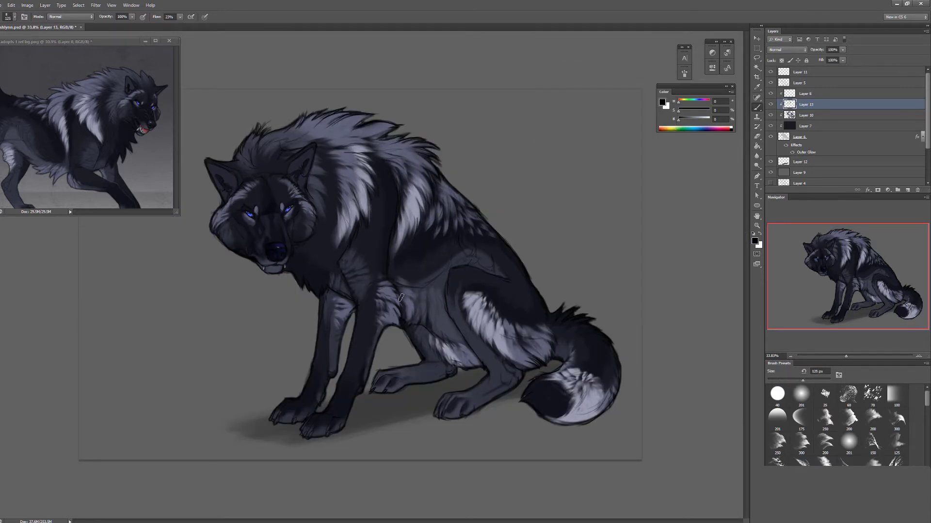
{"action": "mouse_move", "coordinate": [420, 273]}
{"action": "left_mouse_down"}
{"action": "mouse_move", "coordinate": [440, 270]}
{"action": "mouse_move", "coordinate": [421, 281]}
{"action": "left_mouse_up"}
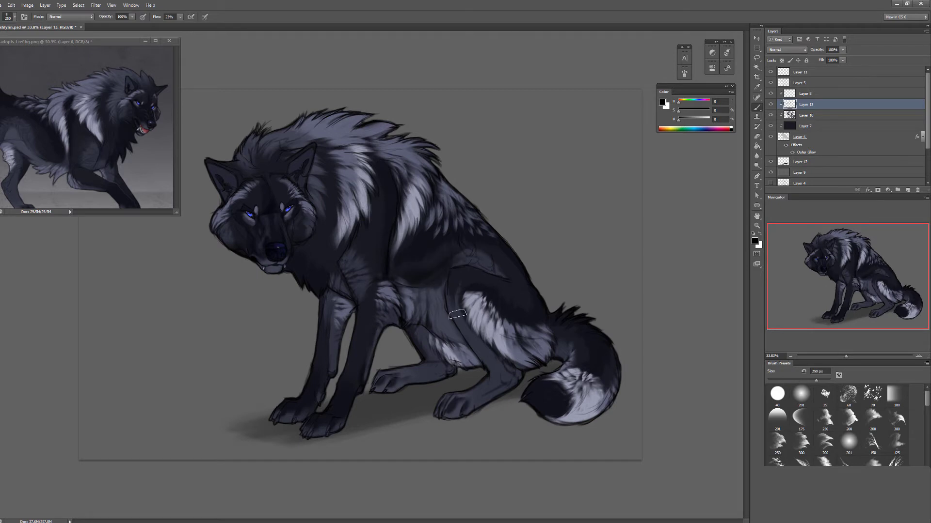
Darken the belly and the far hind leg with a larger black brush of about 400 px
{"action": "key", "text": "bracketright"}
{"action": "key", "text": "bracketright"}
{"action": "key", "text": "bracketright"}
{"action": "left_click_drag", "start_coordinate": [430, 382], "coordinate": [448, 351]}
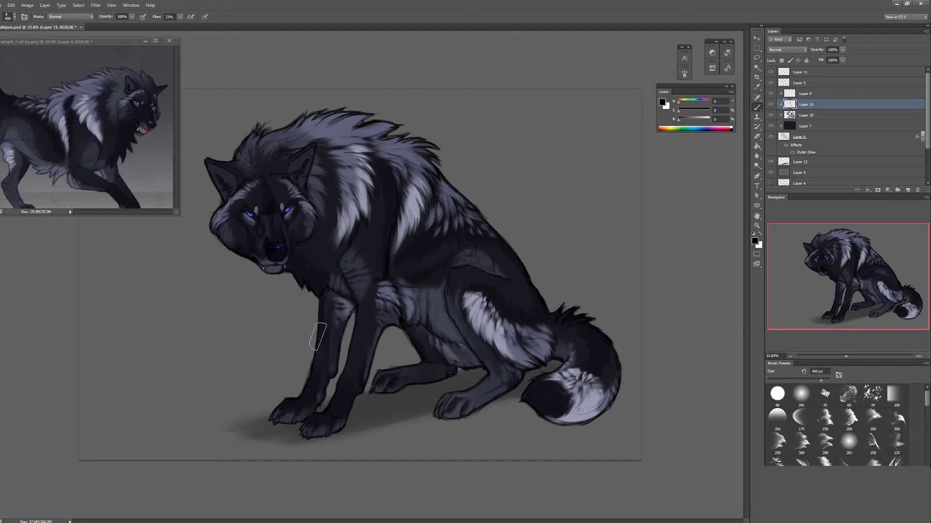
Add a clipped layer with a Drop Shadow effect above Layer 13 and pick a dark blue-grey foreground color
{"action": "left_click", "coordinate": [381, 244], "text": "alt"}
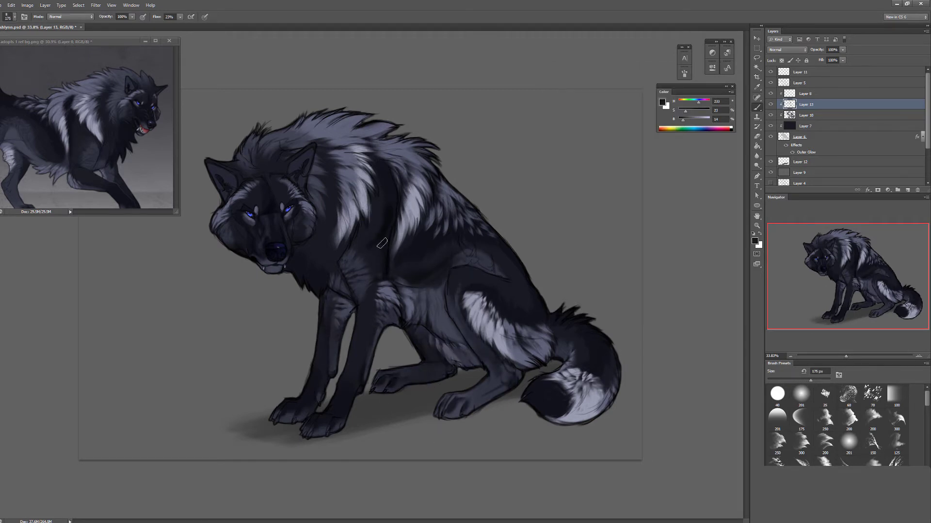
{"action": "key", "text": "F2"}
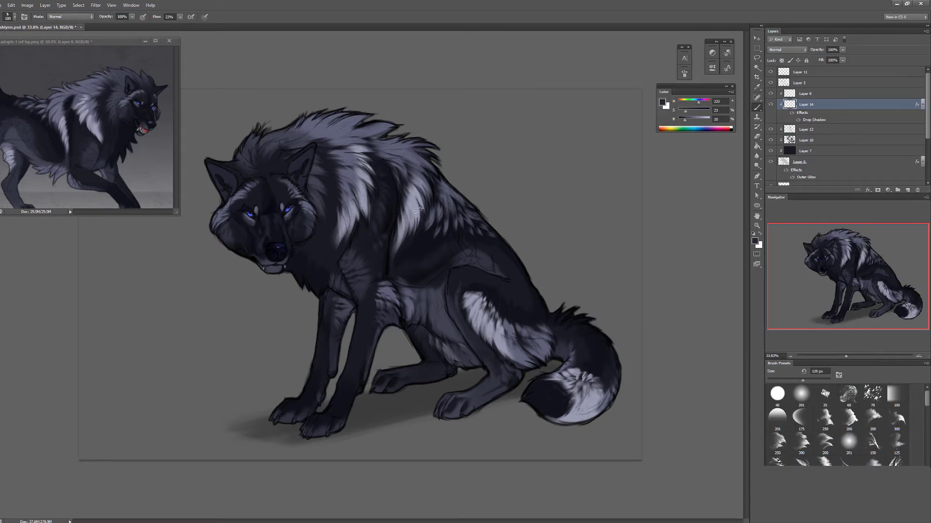
{"action": "key", "text": "F2"}
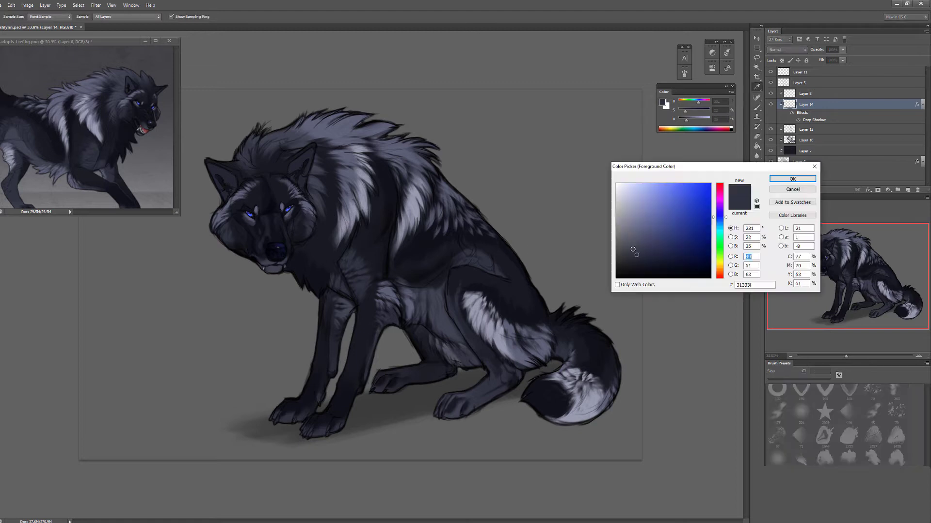
Paint dark fur strands over the chest and upper foreleg with a sampled tone and a fur brush
{"action": "left_click", "coordinate": [358, 244], "text": "alt"}
{"action": "key", "text": "F5"}
{"action": "key", "text": "F5"}
{"action": "key", "text": "bracketleft"}
{"action": "key", "text": "bracketleft"}
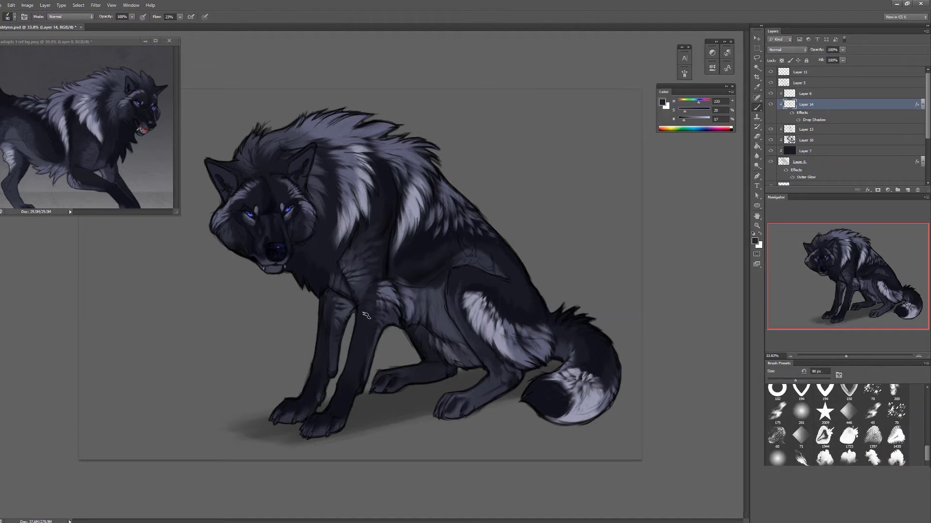
Paint mid grey-blue fur strands through the mane behind the ear with a sampled mane color
{"action": "left_click", "coordinate": [333, 162], "text": "alt"}
{"action": "key", "text": "bracketright"}
{"action": "key", "text": "bracketright"}
{"action": "key", "text": "F5"}
{"action": "key", "text": "bracketleft"}
{"action": "key", "text": "bracketleft"}
{"action": "key", "text": "bracketleft"}
{"action": "key", "text": "bracketleft"}
{"action": "key", "text": "bracketleft"}
{"action": "key", "text": "bracketleft"}
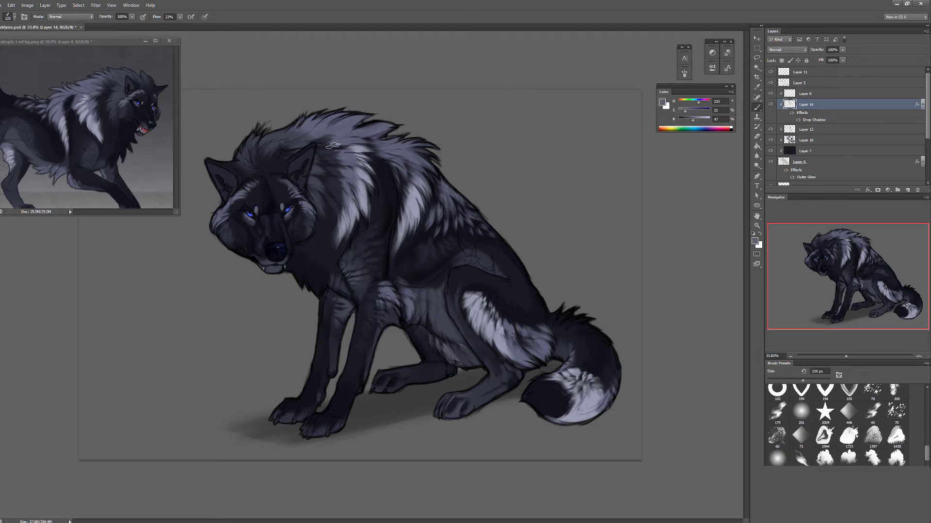
Add fur strands to the shoulder, thigh and tail markings with colors sampled from the coat
{"action": "left_click", "coordinate": [398, 164], "text": "alt"}
{"action": "key", "text": "bracketright"}
{"action": "key", "text": "bracketright"}
{"action": "left_click", "coordinate": [457, 276], "text": "alt"}
{"action": "left_click_drag", "start_coordinate": [562, 385], "coordinate": [579, 395]}
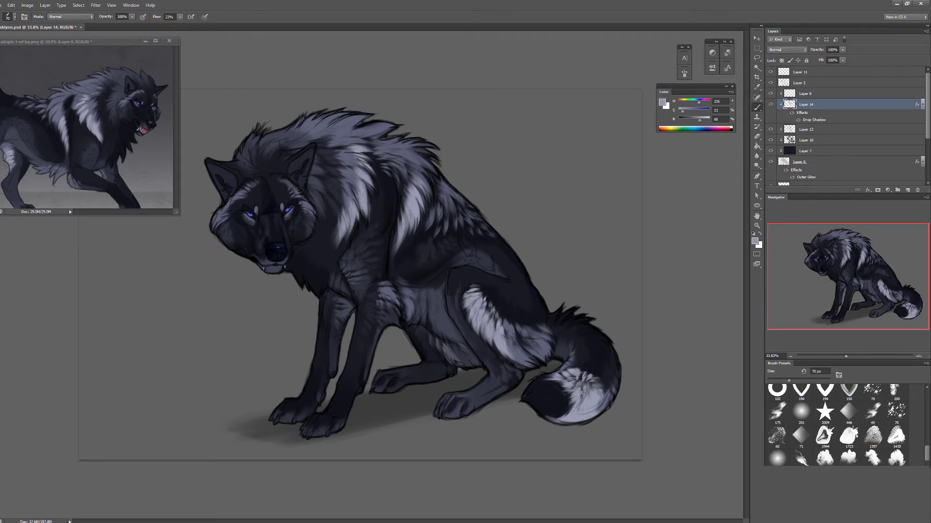
Add light fur strands to the shoulder marking and the mane above it with tones sampled from the coat
{"action": "key", "text": "bracketright"}
{"action": "key", "text": "bracketright"}
{"action": "key", "text": "bracketright"}
{"action": "key", "text": "bracketright"}
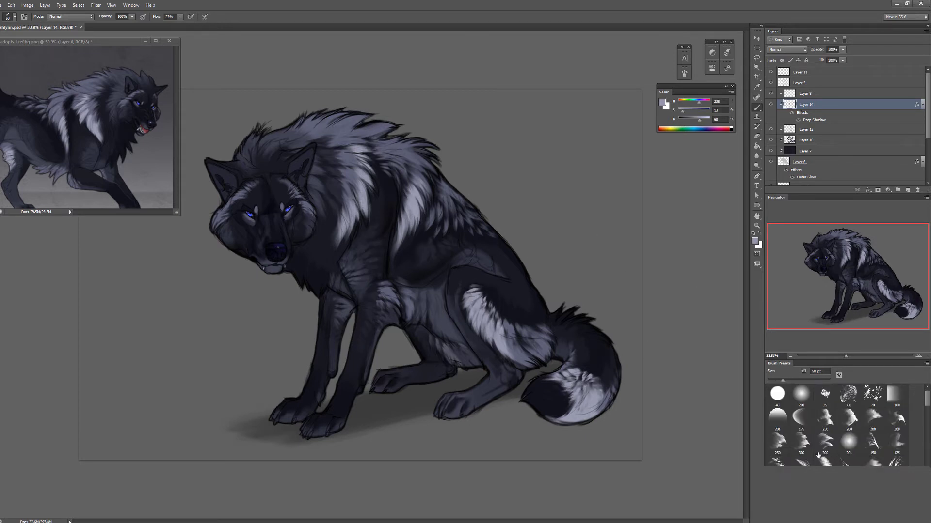
{"action": "left_click", "coordinate": [418, 211], "text": "alt"}
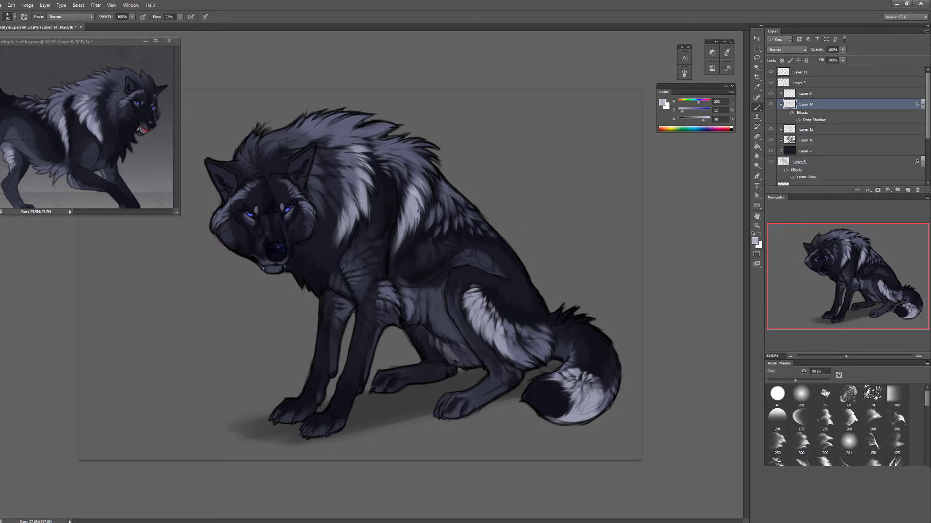
{"action": "left_click", "coordinate": [420, 179], "text": "alt"}
{"action": "key", "text": "bracketright"}
{"action": "key", "text": "bracketright"}
{"action": "key", "text": "bracketright"}
Paint grey-blue fur strands through the mane behind the ear with a color sampled from the mane
{"action": "key", "text": "bracketleft"}
{"action": "key", "text": "bracketleft"}
{"action": "key", "text": "bracketleft"}
{"action": "key", "text": "bracketleft"}
{"action": "key", "text": "bracketleft"}
{"action": "key", "text": "bracketleft"}
{"action": "key", "text": "bracketleft"}
{"action": "left_click", "coordinate": [358, 178], "text": "alt"}
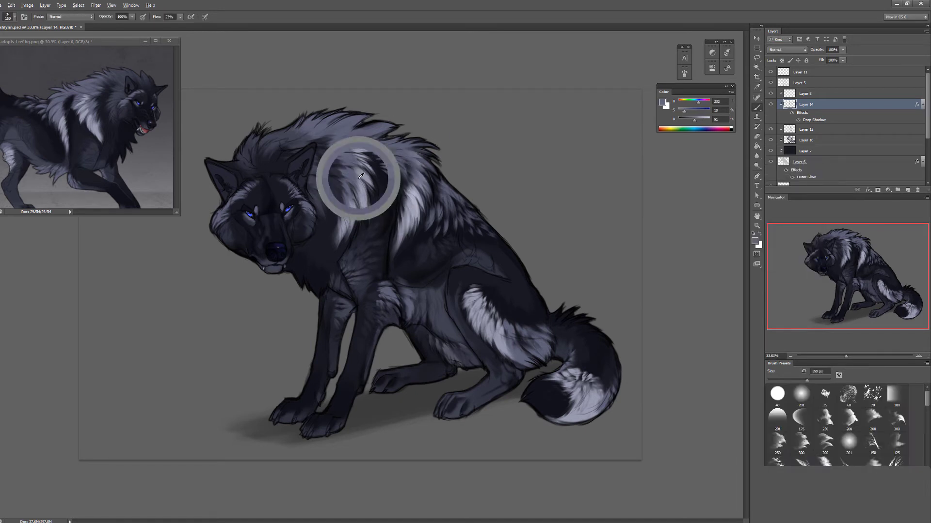
{"action": "left_click_drag", "start_coordinate": [332, 173], "coordinate": [339, 139]}
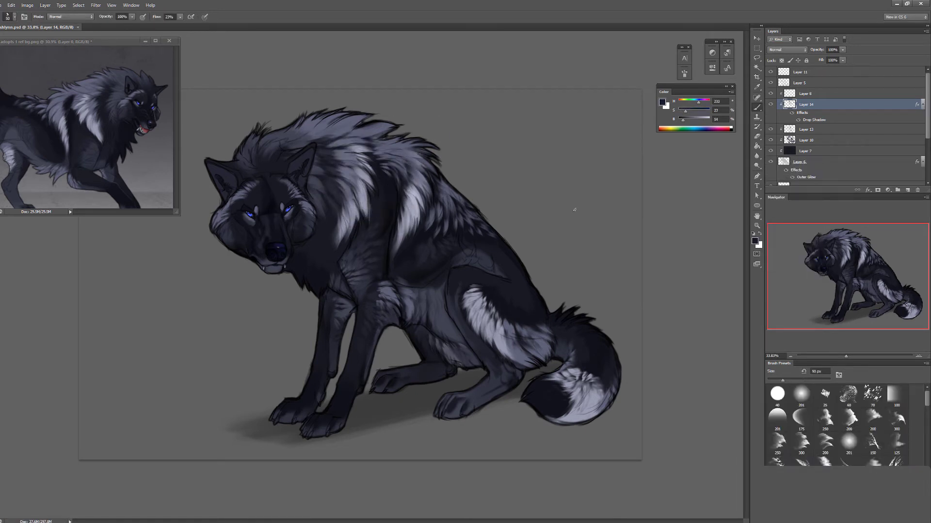
Flip the canvas horizontally and blend more fur strands into the mane and chest with a sampled mane tone
{"action": "key", "text": "h"}
{"action": "key", "text": "bracketleft"}
{"action": "key", "text": "bracketleft"}
{"action": "scroll", "coordinate": [515, 199], "scroll_direction": "up", "scroll_amount": 3}
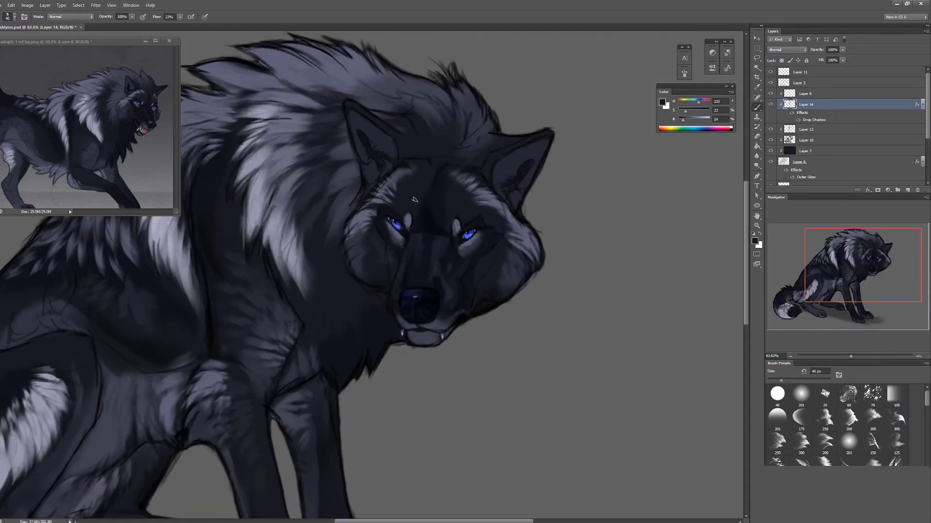
{"action": "left_click", "coordinate": [264, 206], "text": "alt"}
{"action": "scroll", "coordinate": [352, 225], "scroll_direction": "down", "scroll_amount": 3}
{"action": "key", "text": "F5"}
{"action": "key", "text": "F5"}
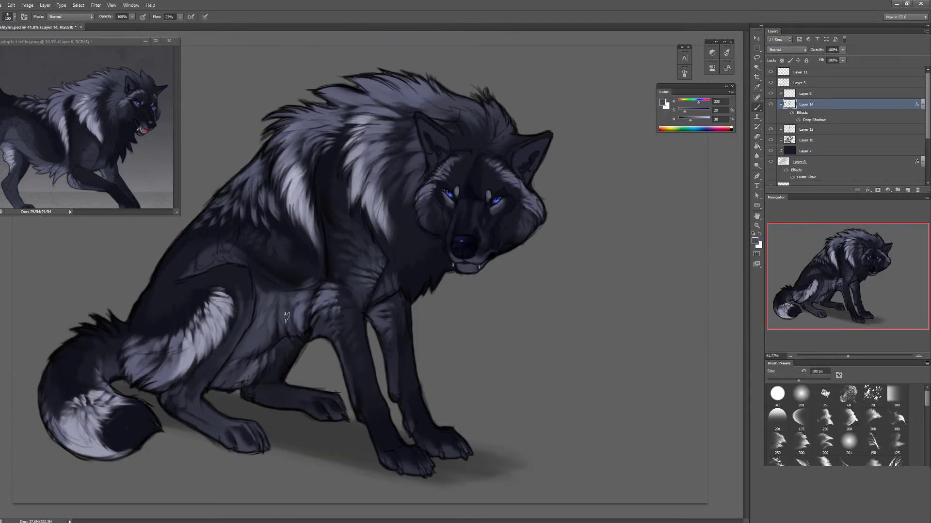
Paint fur strands over the belly, flank and thigh with grey-blue tones sampled from those areas
{"action": "key", "text": "bracketleft"}
{"action": "key", "text": "bracketleft"}
{"action": "left_click", "coordinate": [268, 292], "text": "alt"}
{"action": "key", "text": "bracketleft"}
{"action": "left_click", "coordinate": [152, 339], "text": "alt"}
{"action": "key", "text": "bracketright"}
{"action": "key", "text": "bracketright"}
{"action": "key", "text": "bracketright"}
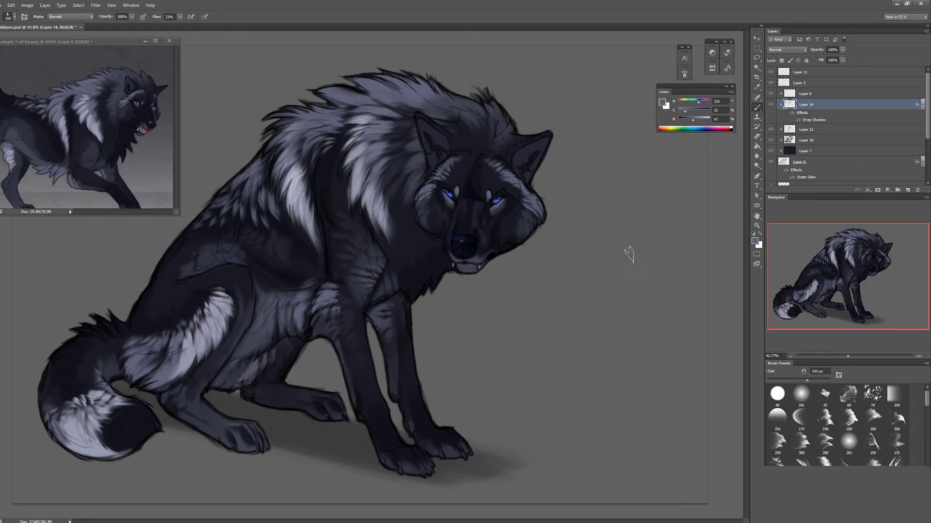
Add a new layer at the top of the layer stack and reduce the brush to 30 px for face detail
{"action": "key", "text": "alt+period"}
{"action": "left_click", "coordinate": [907, 190]}
{"action": "scroll", "coordinate": [848, 427], "scroll_direction": "down", "scroll_amount": 5}
{"action": "scroll", "coordinate": [516, 170], "scroll_direction": "up", "scroll_amount": 3}
{"action": "key", "text": "bracketleft"}
{"action": "key", "text": "bracketleft"}
{"action": "key", "text": "bracketleft"}
{"action": "key", "text": "bracketleft"}
{"action": "key", "text": "bracketleft"}
{"action": "key", "text": "bracketleft"}
{"action": "key", "text": "bracketleft"}
{"action": "key", "text": "bracketleft"}
{"action": "key", "text": "bracketleft"}
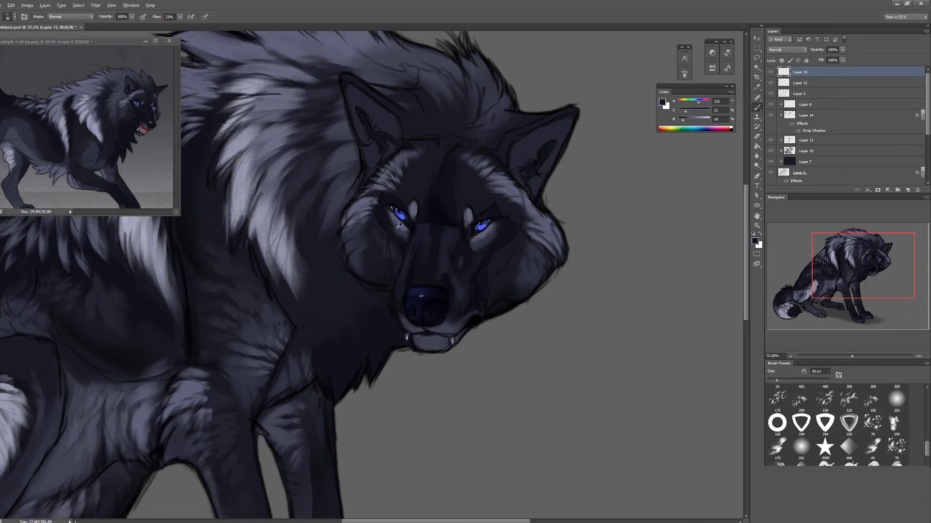
Paint dark fur texture on the cheeks and beside the eyes with tones sampled from the reference and the face
{"action": "scroll", "coordinate": [80, 160], "scroll_direction": "up", "scroll_amount": 5}
{"action": "left_click", "coordinate": [390, 220]}
{"action": "right_click", "coordinate": [390, 221]}
{"action": "left_click", "coordinate": [490, 267], "text": "alt"}
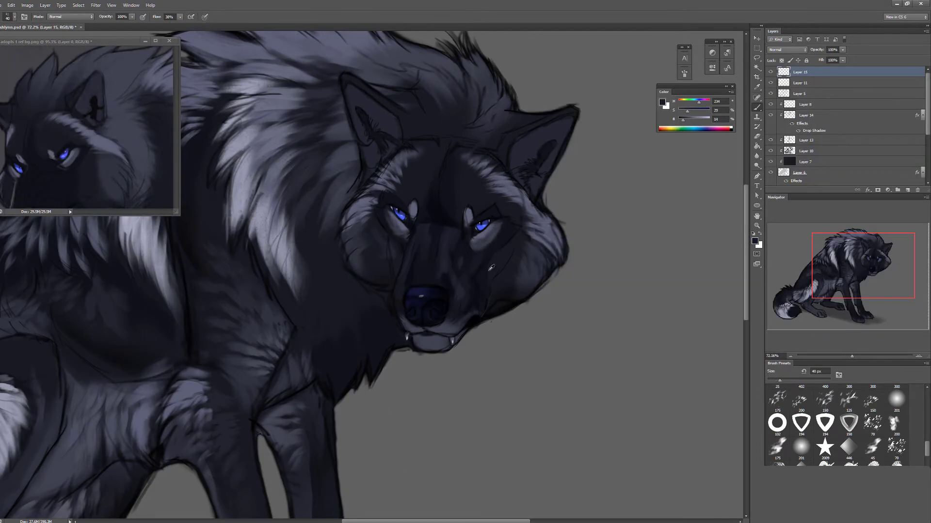
{"action": "left_click", "coordinate": [122, 122], "text": "alt"}
{"action": "key", "text": "bracketleft"}
{"action": "key", "text": "bracketright"}
{"action": "left_click", "coordinate": [500, 216], "text": "alt"}
{"action": "left_click", "coordinate": [753, 233]}
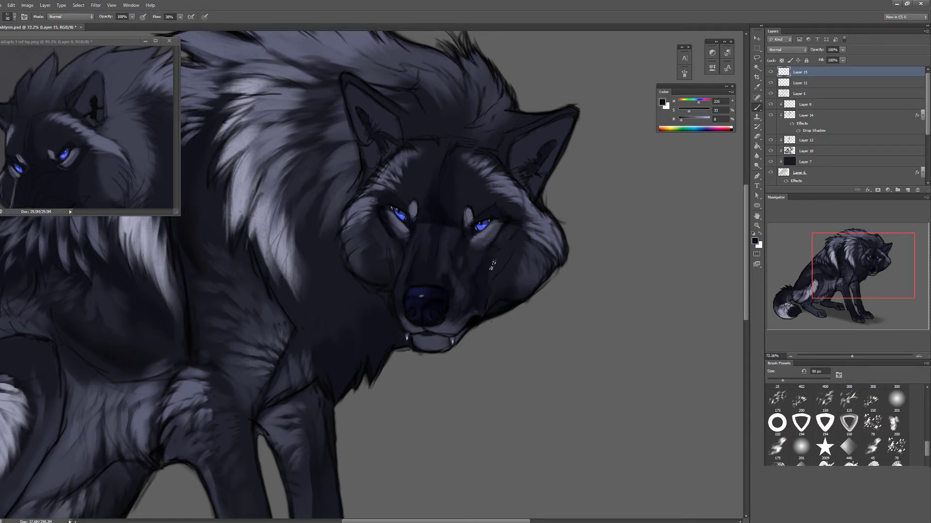
Add short dark fur strands to the brows, forehead and muzzle bridge with tones sampled from the face
{"action": "key", "text": "bracketright"}
{"action": "left_click", "coordinate": [378, 214], "text": "alt"}
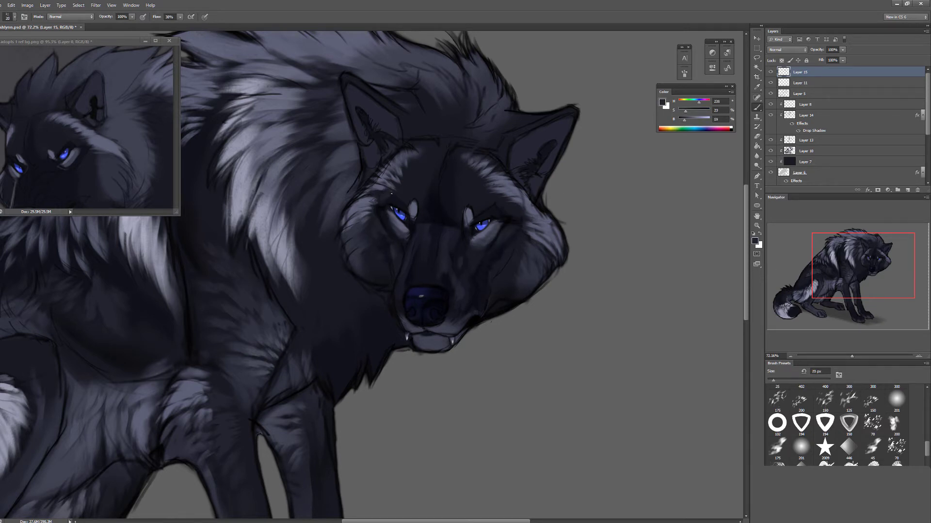
{"action": "key", "text": "bracketright"}
{"action": "left_click", "coordinate": [449, 199], "text": "alt"}
{"action": "left_click", "coordinate": [482, 205], "text": "alt"}
{"action": "key", "text": "bracketleft"}
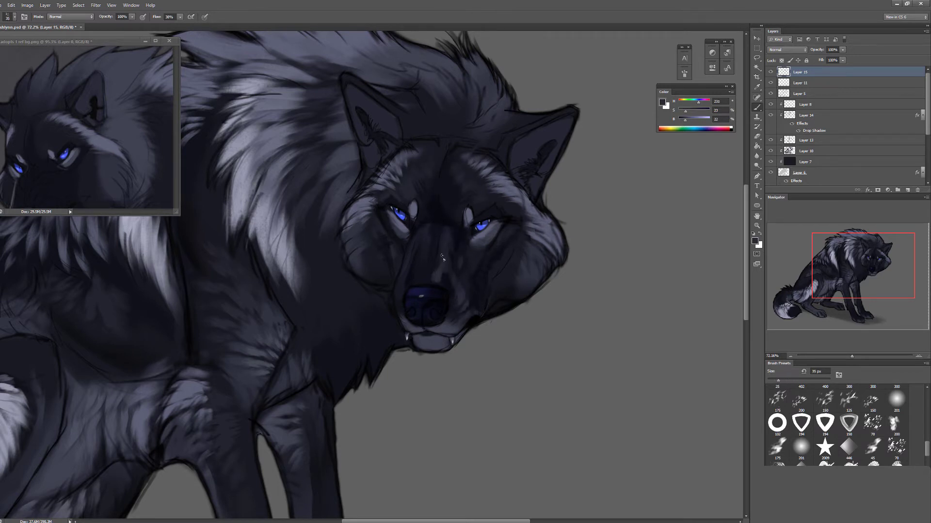
{"action": "left_click", "coordinate": [418, 273], "text": "alt"}
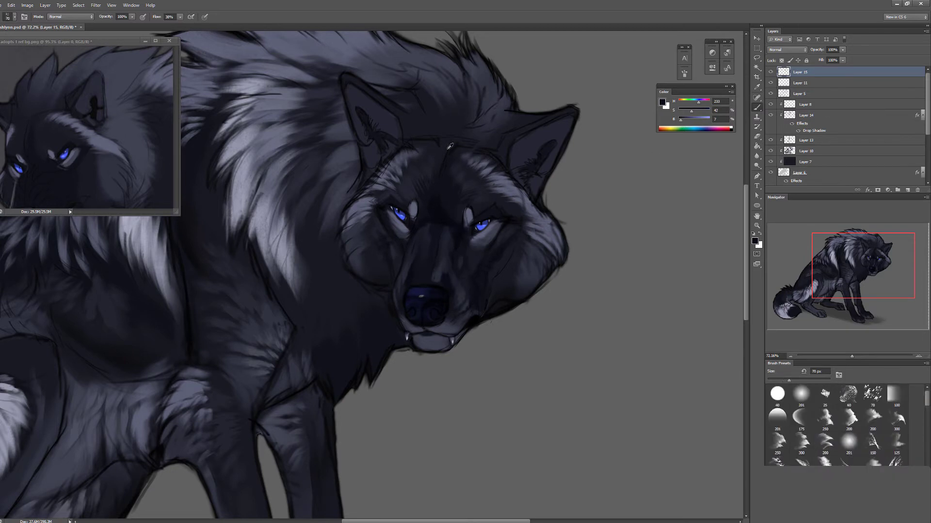
Stroke dark fur along the outer edge of the far cheek and blend it inward with sampled face tones
{"action": "key", "text": "bracketright"}
{"action": "left_click_drag", "start_coordinate": [528, 194], "coordinate": [565, 248]}
{"action": "left_click_drag", "start_coordinate": [542, 209], "coordinate": [557, 235]}
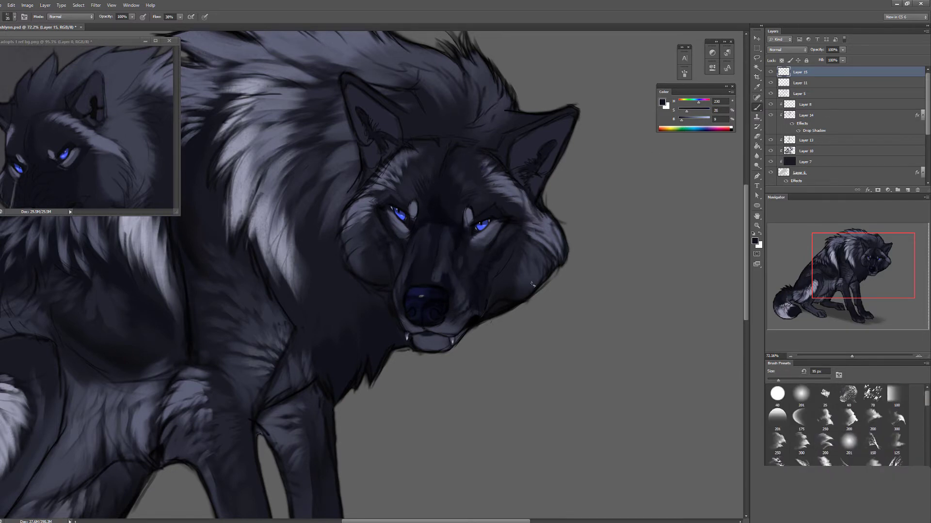
{"action": "left_click", "coordinate": [515, 273], "text": "alt"}
{"action": "left_click", "coordinate": [499, 235], "text": "alt"}
{"action": "left_click", "coordinate": [446, 246], "text": "alt"}
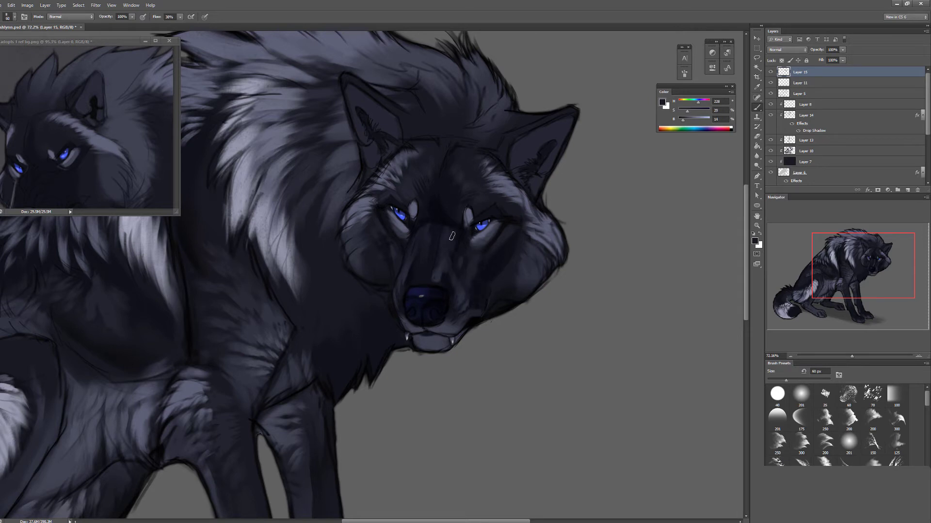
Rotate the brush tip to about -150° and darken the fur around the far eye with a sampled tone
{"action": "key", "text": "bracketleft"}
{"action": "key", "text": "bracketleft"}
{"action": "key", "text": "bracketleft"}
{"action": "left_click", "coordinate": [490, 206], "text": "alt"}
{"action": "right_click", "coordinate": [490, 206]}
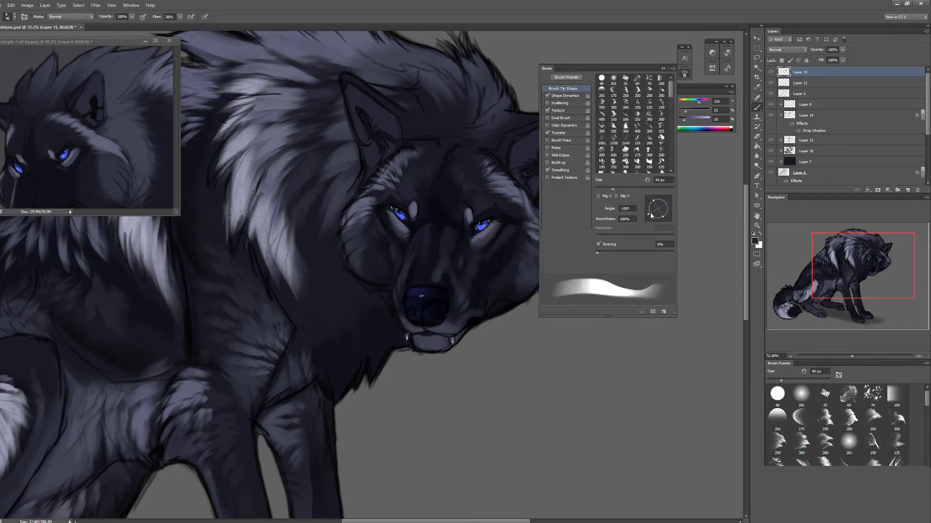
{"action": "key", "text": "Return"}
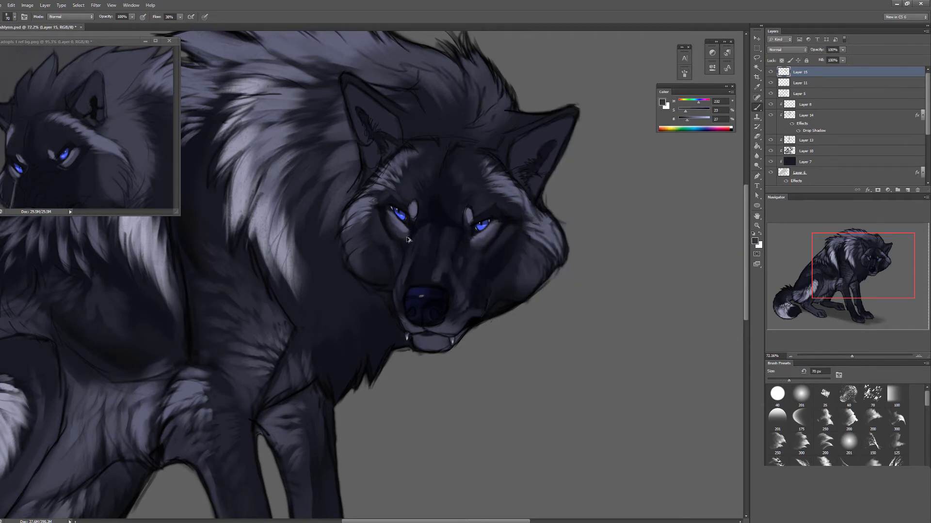
Shade the fur around the near eye with sampled dark tones and readjust the brush tip
{"action": "left_click", "coordinate": [391, 214], "text": "alt"}
{"action": "left_click", "coordinate": [381, 209], "text": "alt"}
{"action": "key", "text": "bracketleft"}
{"action": "key", "text": "bracketleft"}
{"action": "right_click", "coordinate": [591, 232]}
{"action": "key", "text": "Return"}
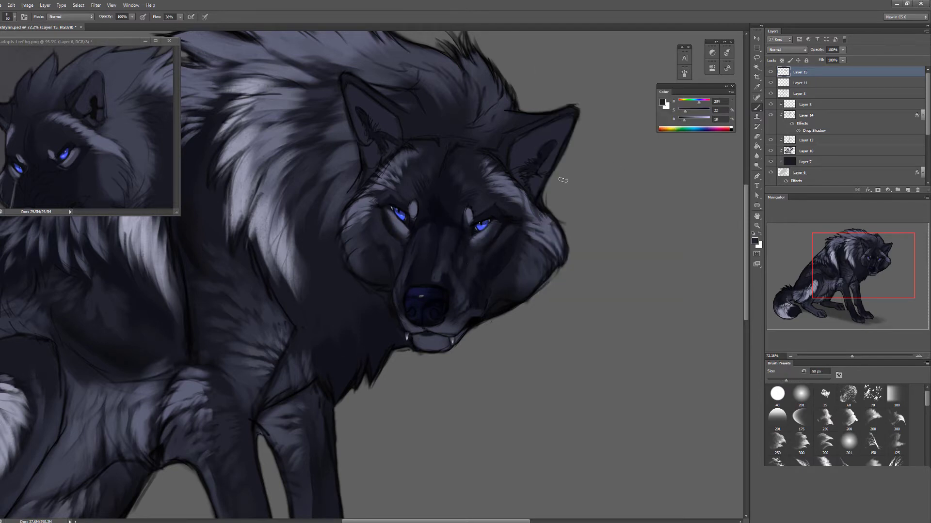
Draw thin grey-blue contour lines down the muzzle sides and along the jaw with a 15 px brush
{"action": "left_click", "coordinate": [378, 227], "text": "alt"}
{"action": "key", "text": "bracketleft"}
{"action": "key", "text": "bracketleft"}
{"action": "left_click", "coordinate": [398, 238], "text": "alt"}
{"action": "key", "text": "bracketleft"}
{"action": "left_click_drag", "start_coordinate": [487, 318], "coordinate": [520, 300]}
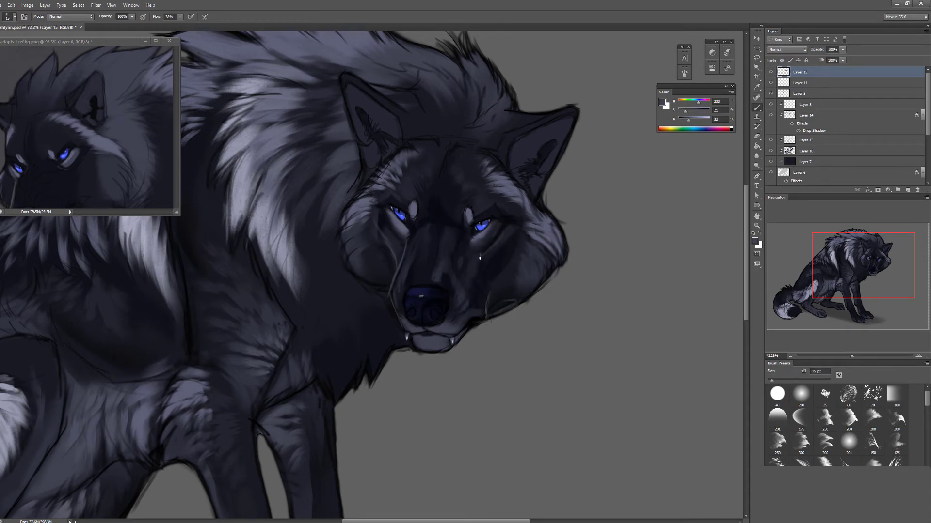
Flip the canvas back and toggle the face detail layer's visibility to compare the whole wolf with and without it
{"action": "scroll", "coordinate": [484, 206], "scroll_direction": "down", "scroll_amount": 5}
{"action": "key", "text": "e"}
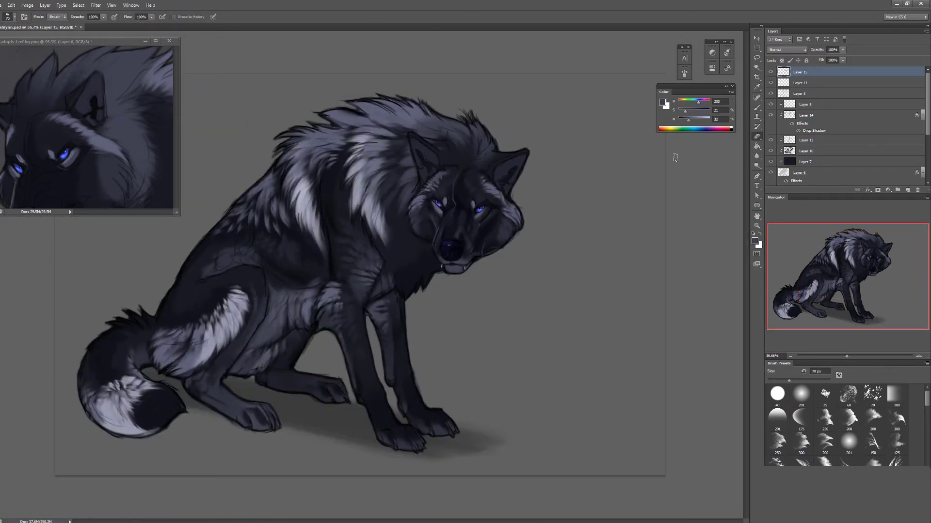
{"action": "key", "text": "b"}
{"action": "left_click", "coordinate": [436, 231], "text": "alt"}
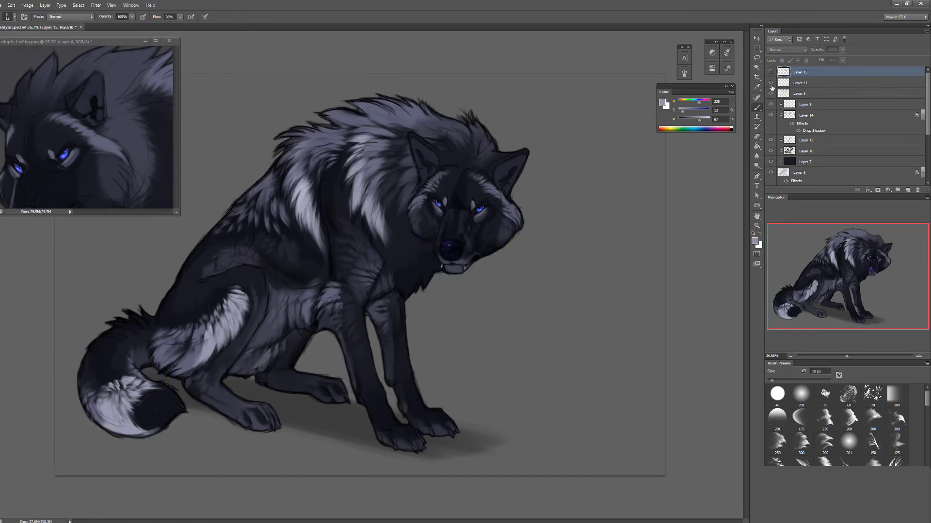
{"action": "key", "text": "h"}
{"action": "left_click", "coordinate": [770, 72]}
{"action": "key", "text": "e"}
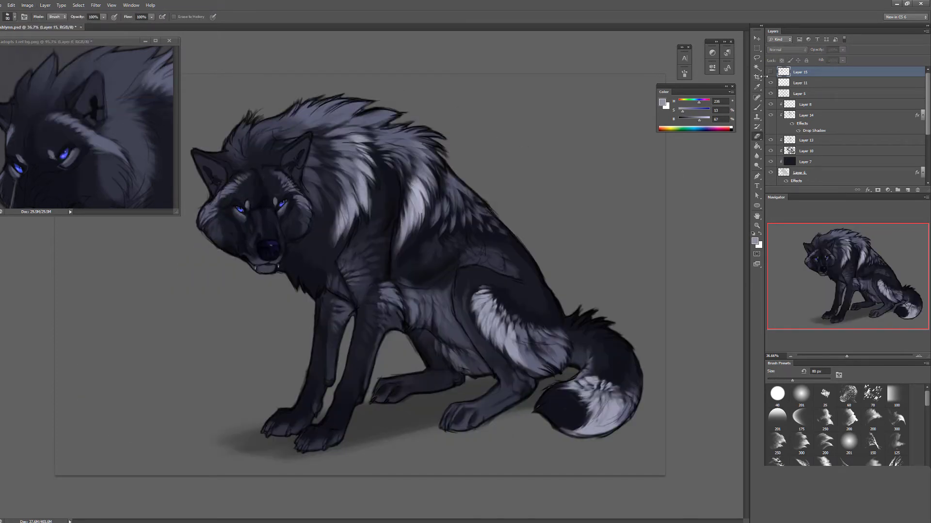
{"action": "left_click", "coordinate": [770, 72]}
{"action": "key", "text": "bracketleft"}
{"action": "key", "text": "bracketleft"}
{"action": "scroll", "coordinate": [681, 209], "scroll_direction": "down", "scroll_amount": 1}
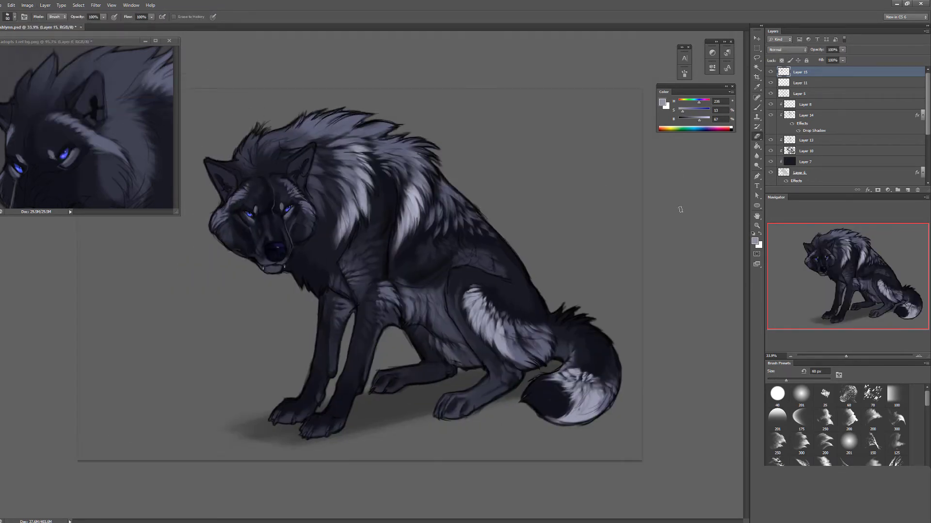
{"action": "scroll", "coordinate": [680, 210], "scroll_direction": "up", "scroll_amount": 1}
Make a merged copy of the wolf's layers with the originals hidden, and erase the bulging outline of the far cheek
{"action": "scroll", "coordinate": [818, 153], "scroll_direction": "down", "scroll_amount": 1}
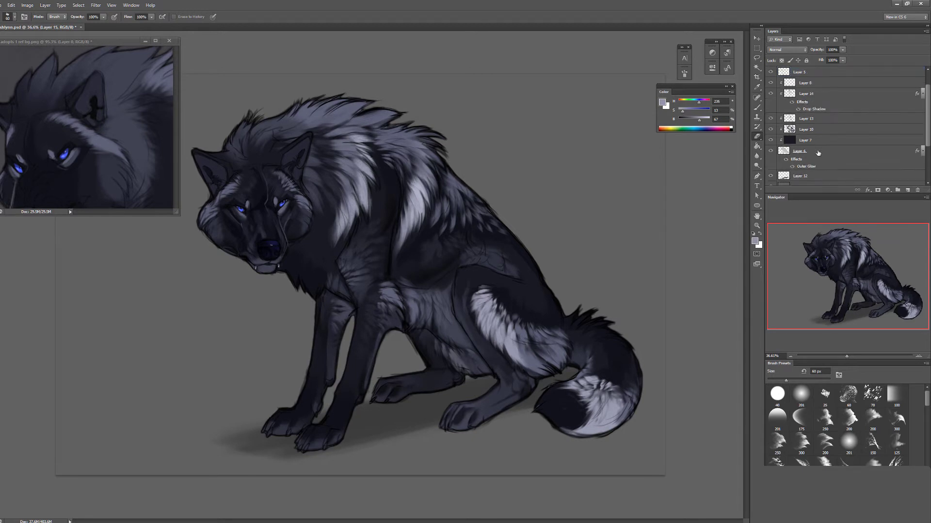
{"action": "key", "text": "ctrl+j"}
{"action": "key", "text": "bracketleft"}
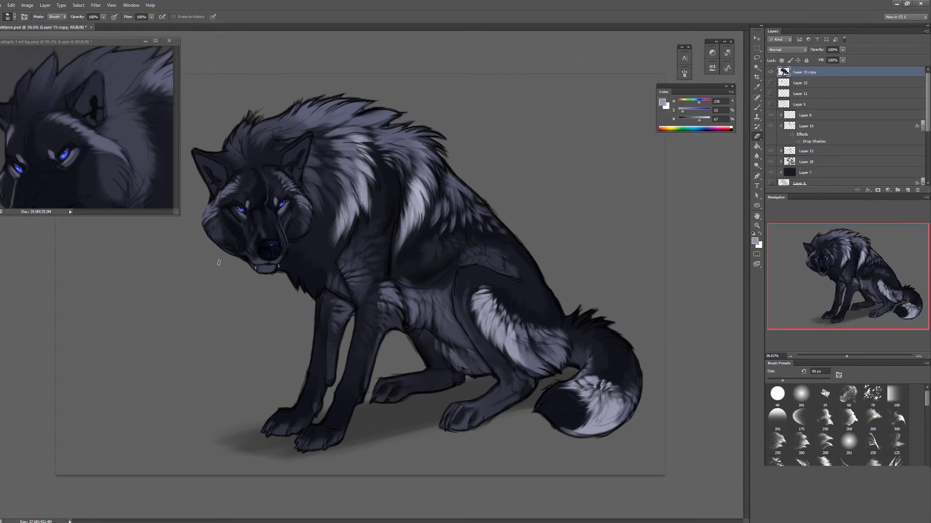
Repaint the trimmed cheek's edge and fur with sampled tones, using a brush tip flipped on X with 68% roundness
{"action": "key", "text": "b"}
{"action": "key", "text": "F5"}
{"action": "left_click", "coordinate": [211, 209], "text": "alt"}
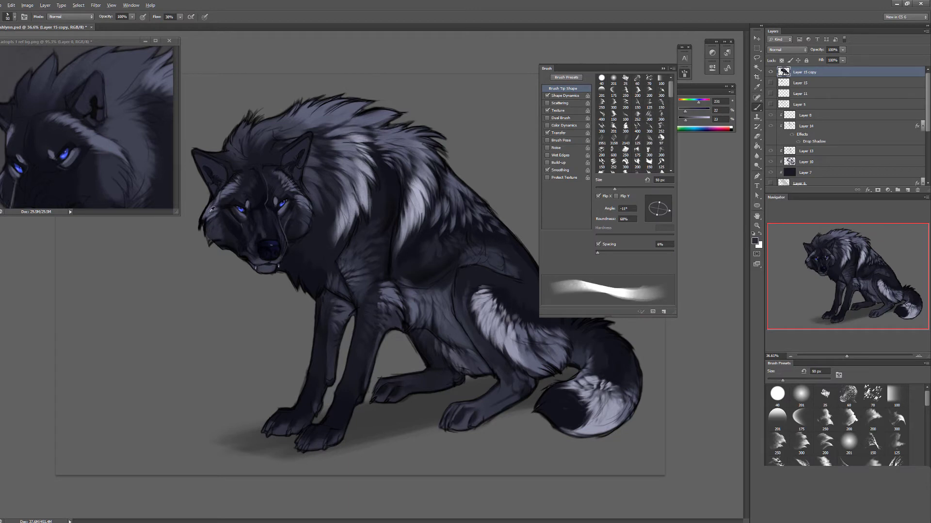
{"action": "key", "text": "bracketleft"}
{"action": "left_click", "coordinate": [211, 226], "text": "alt"}
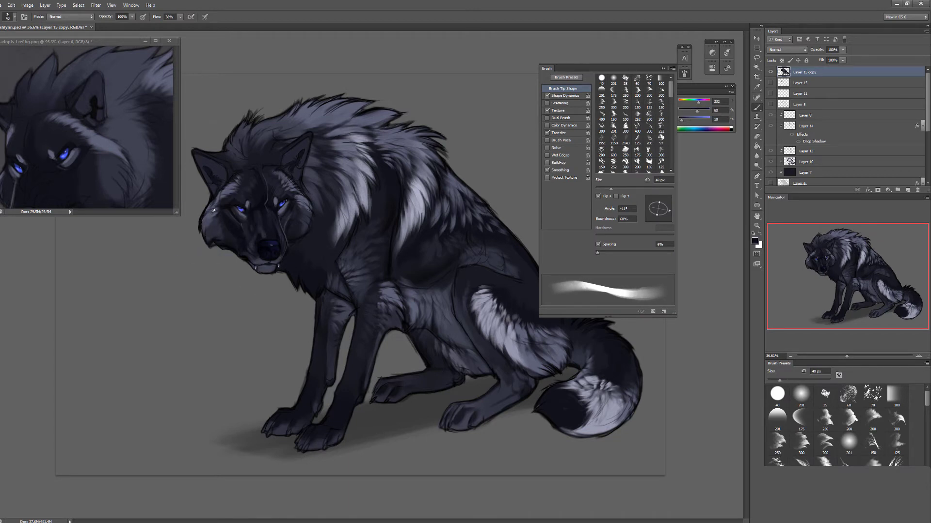
{"action": "key", "text": "bracketleft"}
{"action": "left_click", "coordinate": [228, 191], "text": "alt"}
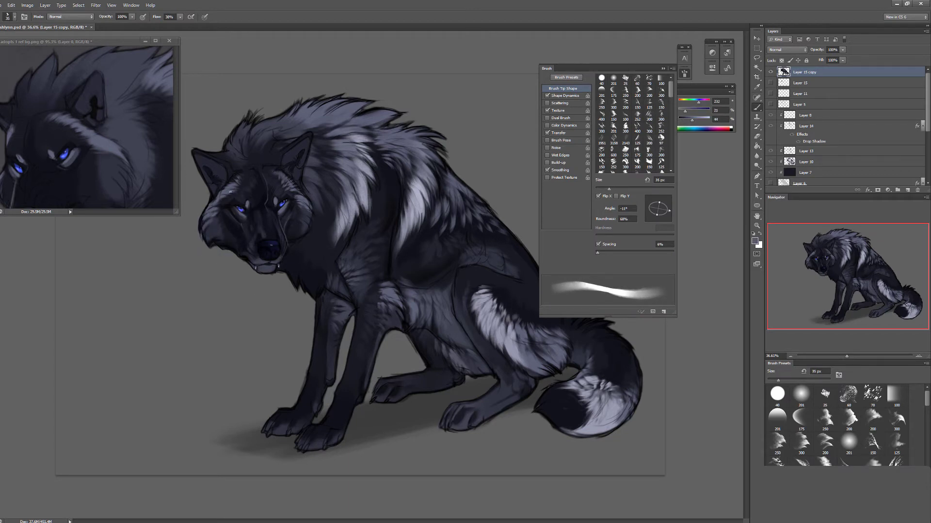
{"action": "key", "text": "bracketright"}
{"action": "key", "text": "F5"}
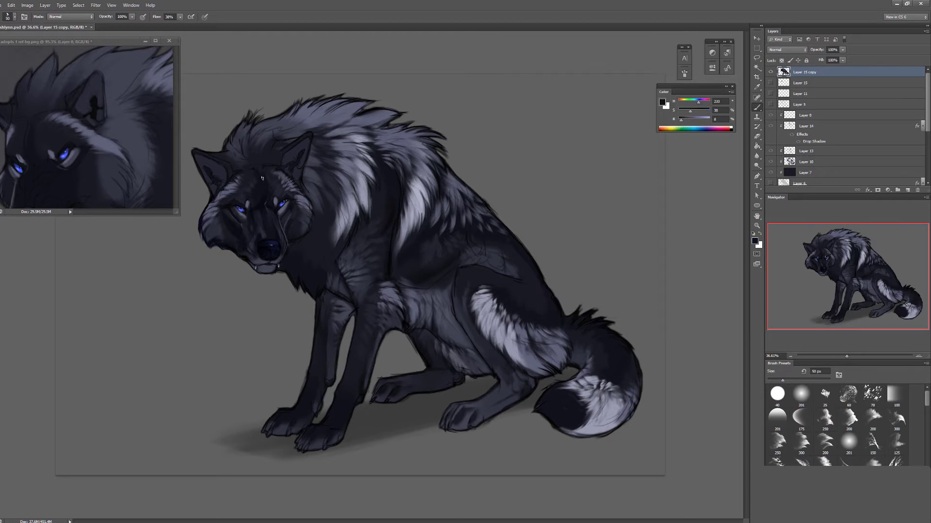
Darken the forehead with a sampled near-black tone and a 60 px brush tip rotated to about -100°
{"action": "left_click", "coordinate": [267, 174], "text": "alt"}
{"action": "key", "text": "F5"}
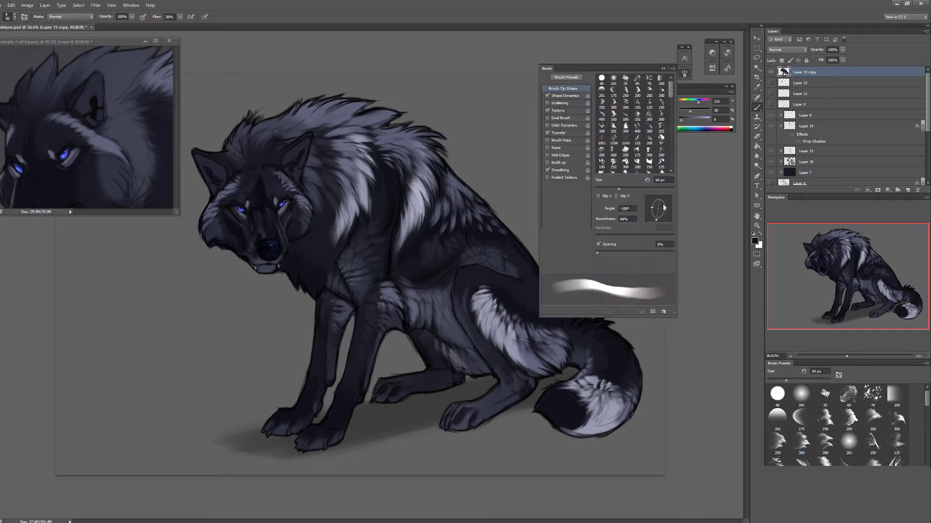
{"action": "key", "text": "F5"}
{"action": "left_click", "coordinate": [261, 215], "text": "alt"}
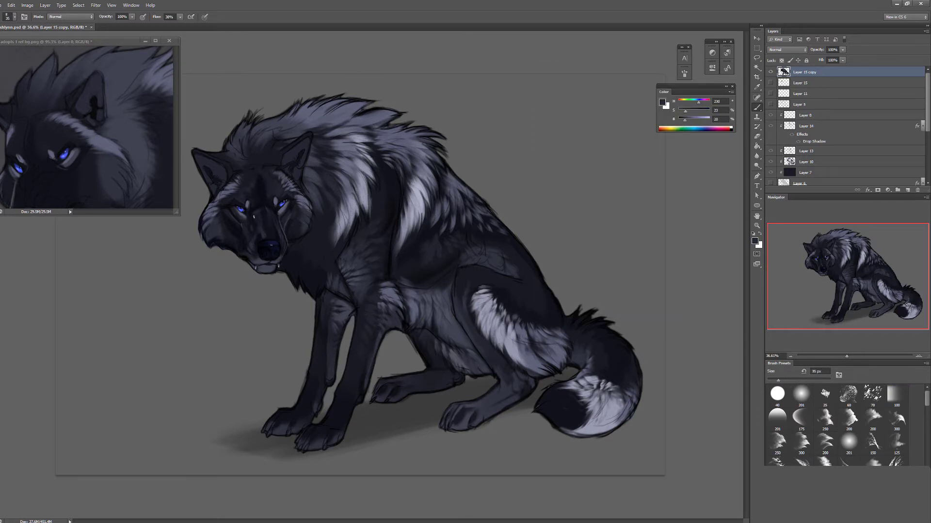
Refine the muzzle, under-eye and lower cheek shading with dark tones sampled from the face
{"action": "left_click", "coordinate": [294, 218], "text": "alt"}
{"action": "left_click", "coordinate": [255, 242], "text": "alt"}
{"action": "key", "text": "bracketleft"}
{"action": "key", "text": "bracketleft"}
{"action": "left_click", "coordinate": [236, 240], "text": "alt"}
{"action": "left_click", "coordinate": [227, 232], "text": "alt"}
{"action": "left_click", "coordinate": [229, 245], "text": "alt"}
{"action": "left_click", "coordinate": [253, 260], "text": "alt"}
Paint fur strokes on the far cheek and brow marking with a larger brush and sampled grey-blue tones
{"action": "key", "text": "bracketright"}
{"action": "key", "text": "bracketright"}
{"action": "key", "text": "bracketright"}
{"action": "key", "text": "bracketright"}
{"action": "left_click", "coordinate": [222, 222], "text": "alt"}
{"action": "left_click_drag", "start_coordinate": [219, 220], "coordinate": [232, 227]}
{"action": "key", "text": "bracketleft"}
{"action": "left_click", "coordinate": [240, 193], "text": "alt"}
{"action": "left_click", "coordinate": [226, 193], "text": "alt"}
{"action": "key", "text": "bracketright"}
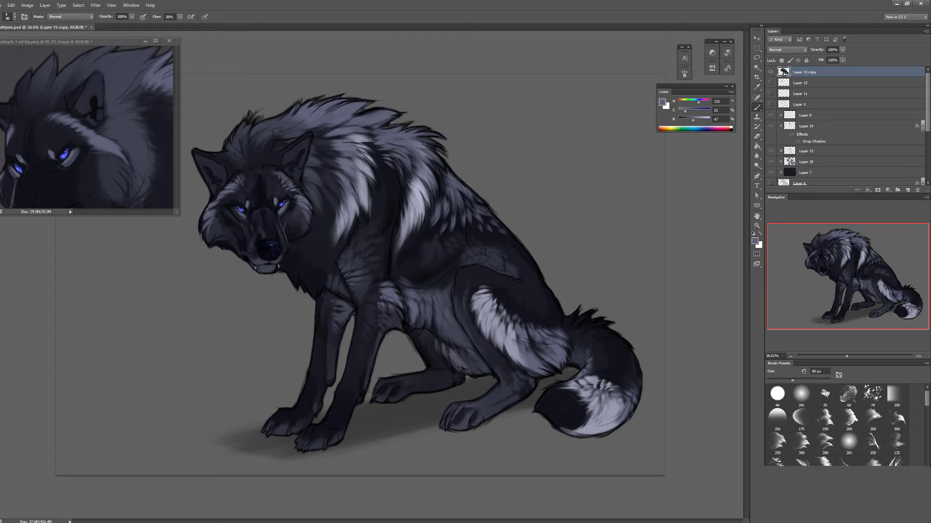
Retouch the dark shading on the wolf's cheeks with colours sampled from the surrounding fur, adjusting the brush size
{"action": "key", "text": "bracketright"}
{"action": "left_click", "coordinate": [288, 191], "text": "alt"}
{"action": "key", "text": "bracketleft"}
{"action": "key", "text": "bracketleft"}
{"action": "left_click", "coordinate": [219, 204], "text": "alt"}
{"action": "key", "text": "bracketright"}
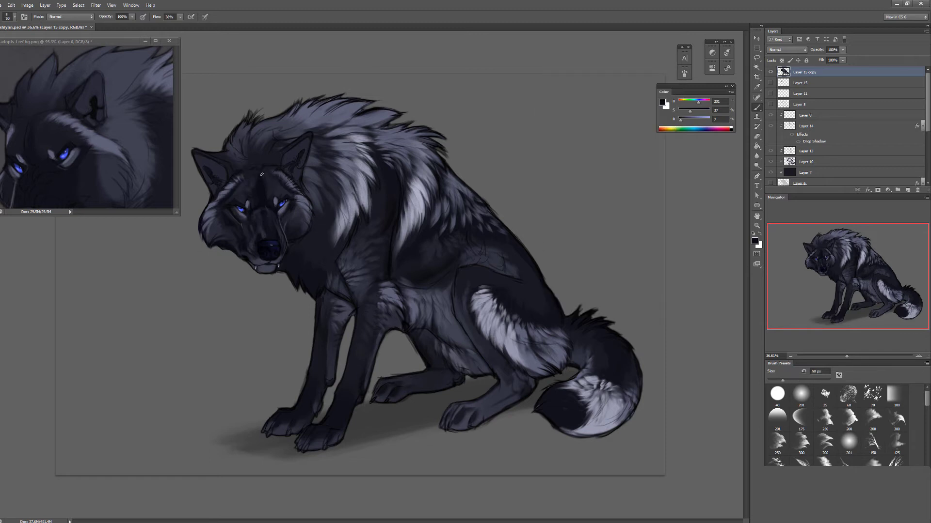
Blend the wolf's forehead and inner ear fur with sampled dark greys and a smaller brush
{"action": "key", "text": "bracketleft"}
{"action": "left_click", "coordinate": [284, 147], "text": "alt"}
{"action": "key", "text": "bracketleft"}
{"action": "key", "text": "bracketleft"}
{"action": "key", "text": "bracketleft"}
{"action": "key", "text": "bracketleft"}
{"action": "left_click", "coordinate": [264, 154], "text": "alt"}
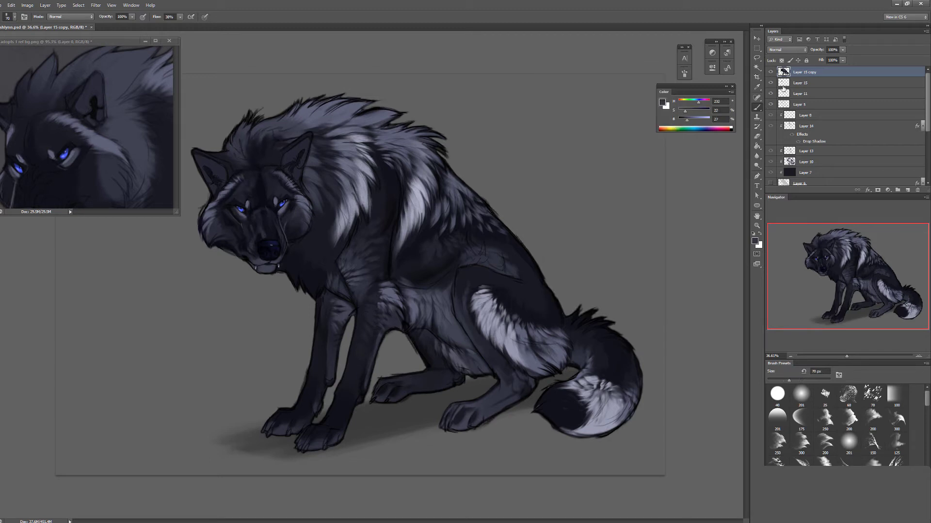
Duplicate the merged wolf layer and hide the duplicate
{"action": "right_click", "coordinate": [851, 103]}
{"action": "left_click", "coordinate": [868, 134]}
{"action": "key", "text": "Return"}
{"action": "left_click", "coordinate": [772, 83]}
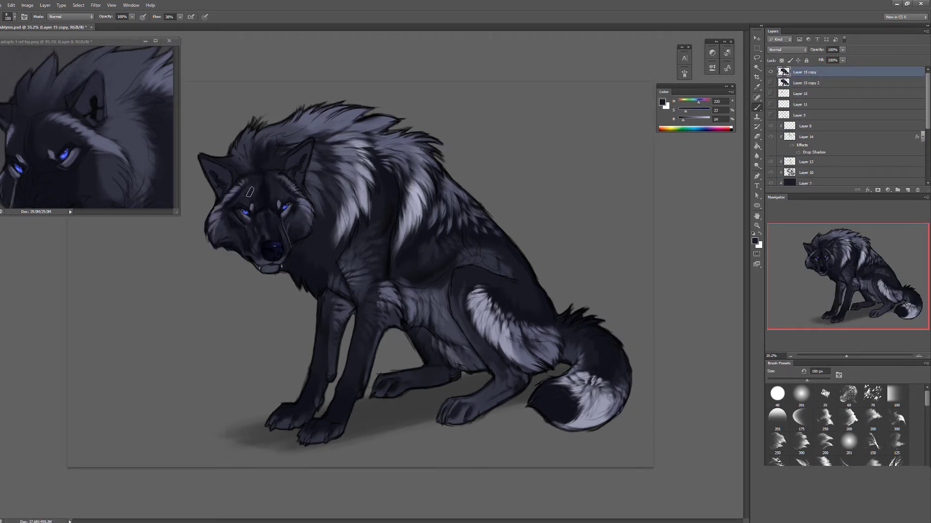
Paint blue-grey highlights on the wolf's nose with sampled colours and a brush reduced to 10 px
{"action": "left_click", "coordinate": [267, 191], "text": "alt"}
{"action": "scroll", "coordinate": [268, 271], "scroll_direction": "up", "scroll_amount": 3}
{"action": "key", "text": "bracketleft"}
{"action": "key", "text": "bracketleft"}
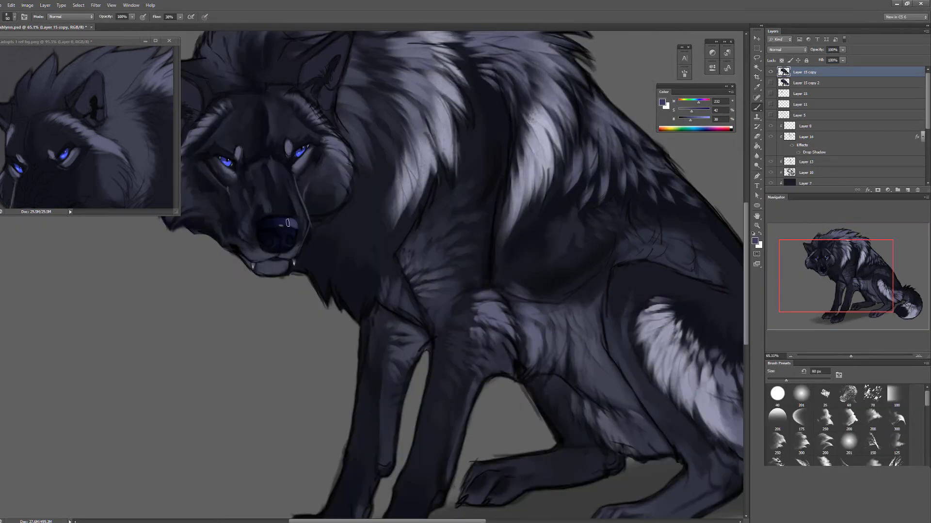
{"action": "key", "text": "x"}
{"action": "key", "text": "bracketleft"}
{"action": "key", "text": "bracketleft"}
{"action": "left_click", "coordinate": [276, 228], "text": "alt"}
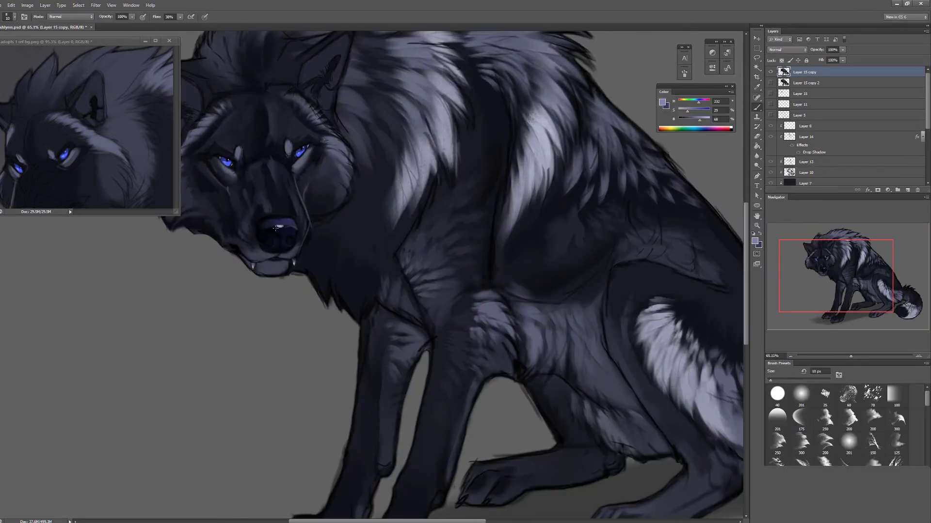
Refine the nose highlight and the dark area below the nose with a small brush, using default and sampled colours
{"action": "key", "text": "d"}
{"action": "key", "text": "bracketright"}
{"action": "left_click", "coordinate": [279, 229], "text": "alt"}
{"action": "key", "text": "d"}
{"action": "key", "text": "bracketleft"}
{"action": "key", "text": "bracketleft"}
{"action": "left_click", "coordinate": [282, 251], "text": "alt"}
Touch up the details around the wolf's eyes and cheek with sampled colours
{"action": "scroll", "coordinate": [305, 155], "scroll_direction": "up", "scroll_amount": 2}
{"action": "scroll", "coordinate": [324, 178], "scroll_direction": "down", "scroll_amount": 3}
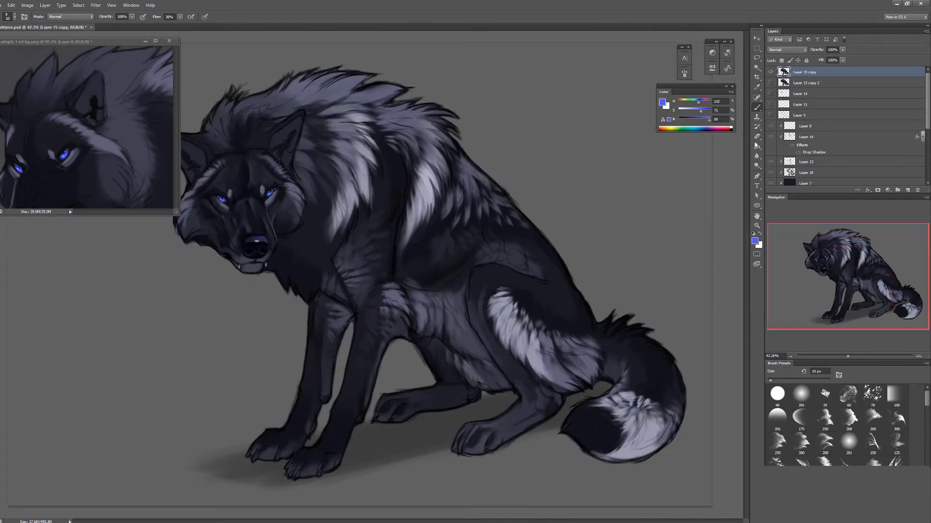
{"action": "scroll", "coordinate": [315, 189], "scroll_direction": "up", "scroll_amount": 3}
{"action": "left_click", "coordinate": [312, 197], "text": "alt"}
{"action": "scroll", "coordinate": [312, 196], "scroll_direction": "down", "scroll_amount": 3}
Clean up the wolf's outer edges, alternating between a small eraser and a small dark brush on the wolf layers
{"action": "key", "text": "e"}
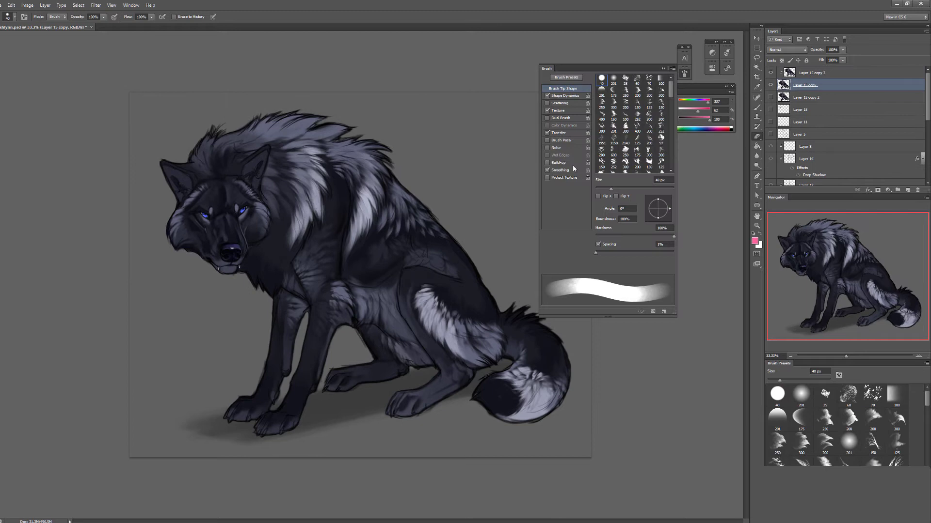
{"action": "key", "text": "F5"}
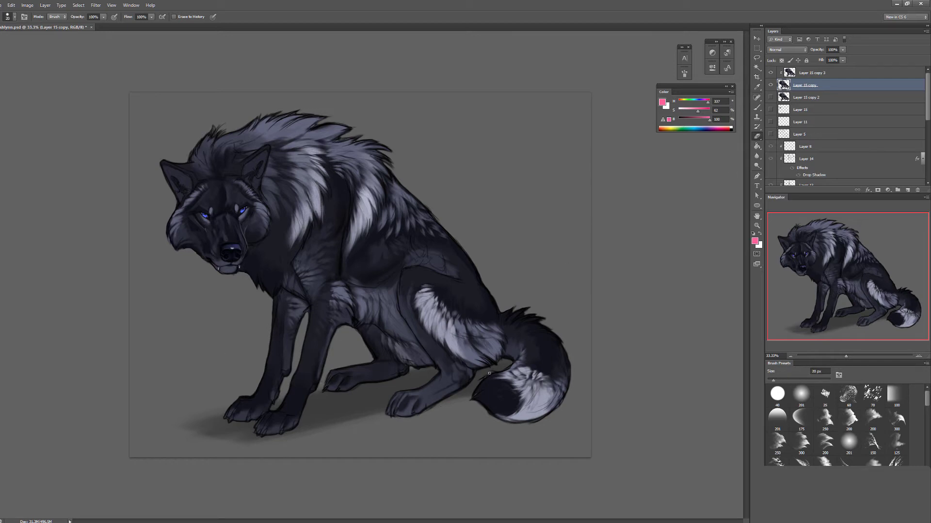
{"action": "key", "text": "b"}
{"action": "key", "text": "d"}
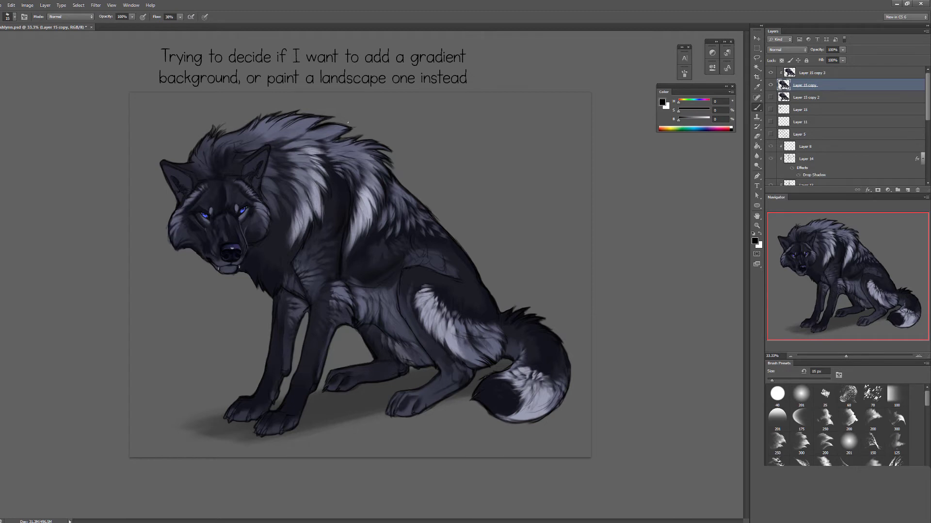
{"action": "key", "text": "e"}
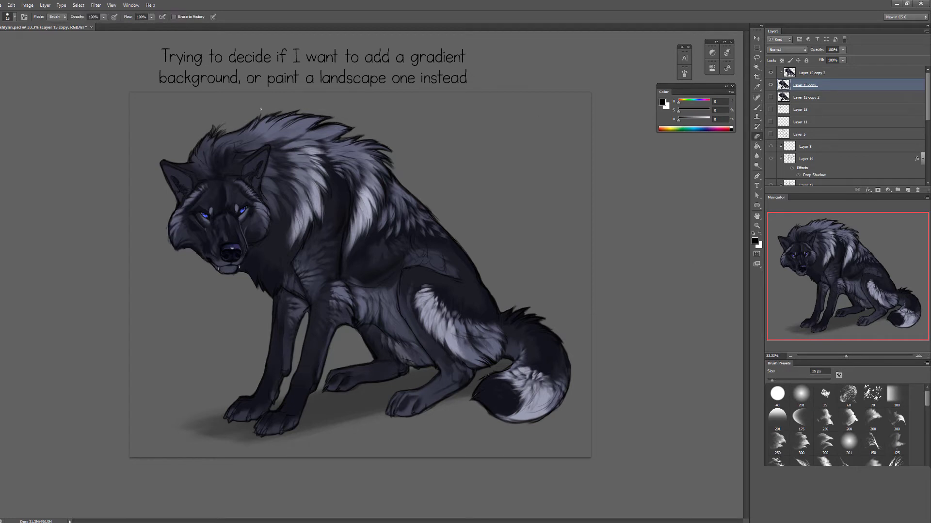
{"action": "key", "text": "b"}
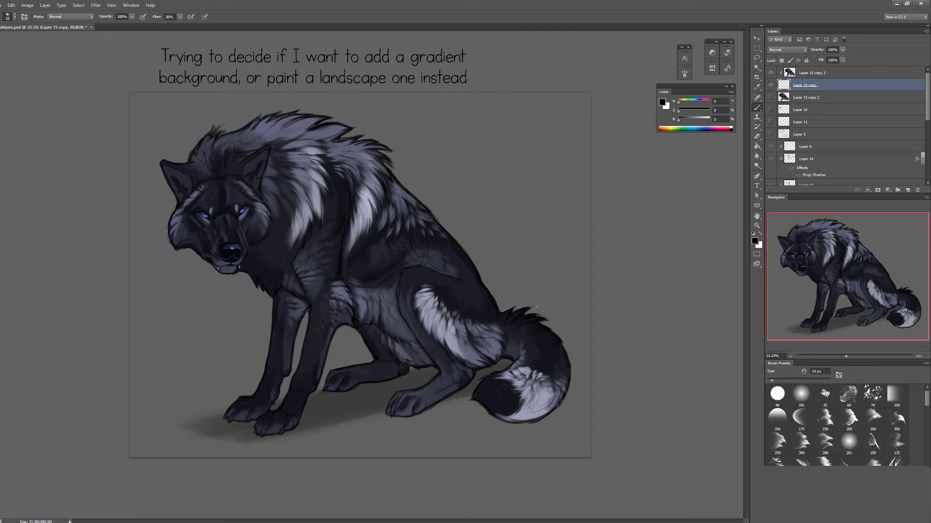
{"action": "left_click", "coordinate": [226, 289], "text": "alt"}
{"action": "key", "text": "alt+bracketright"}
{"action": "key", "text": "bracketright"}
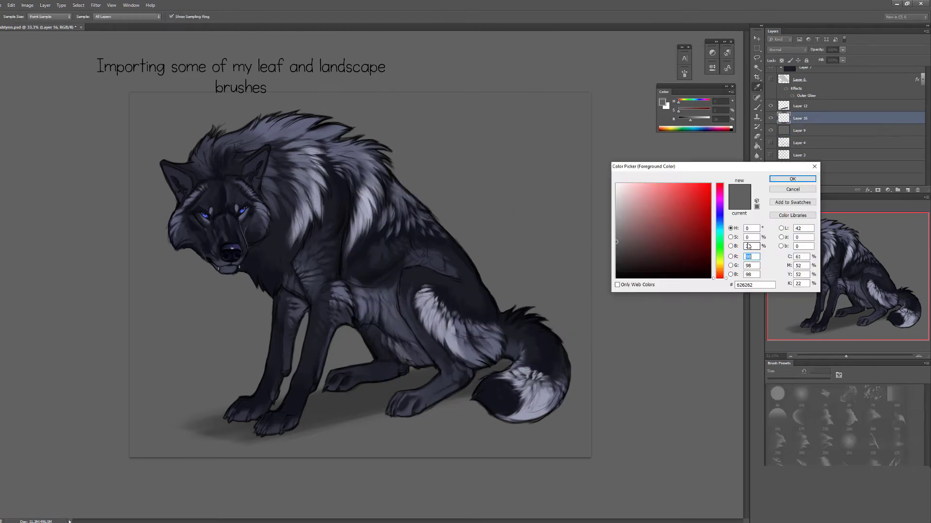
Fill the background layer with a vertical gradient from teal at the top to dark blue-green at the bottom and transform it
{"action": "left_click_drag", "start_coordinate": [719, 272], "coordinate": [725, 242]}
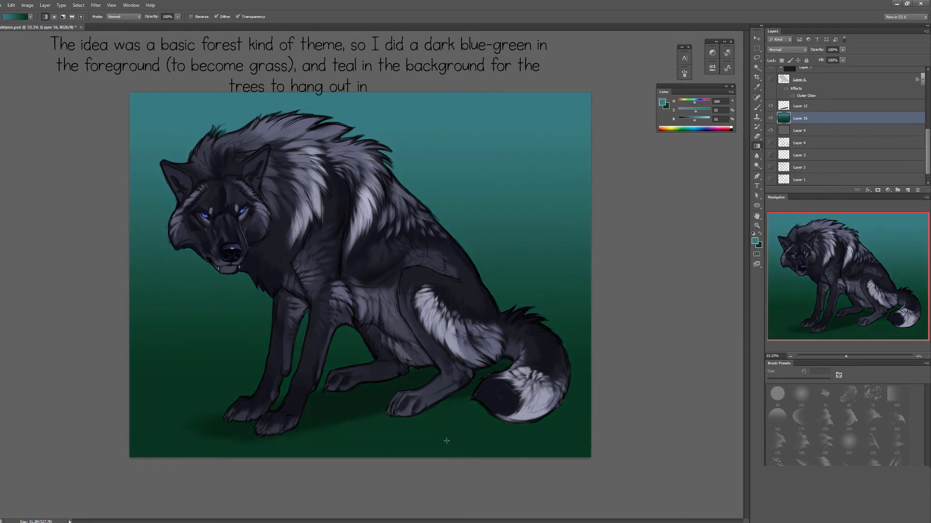
{"action": "key", "text": "ctrl+t"}
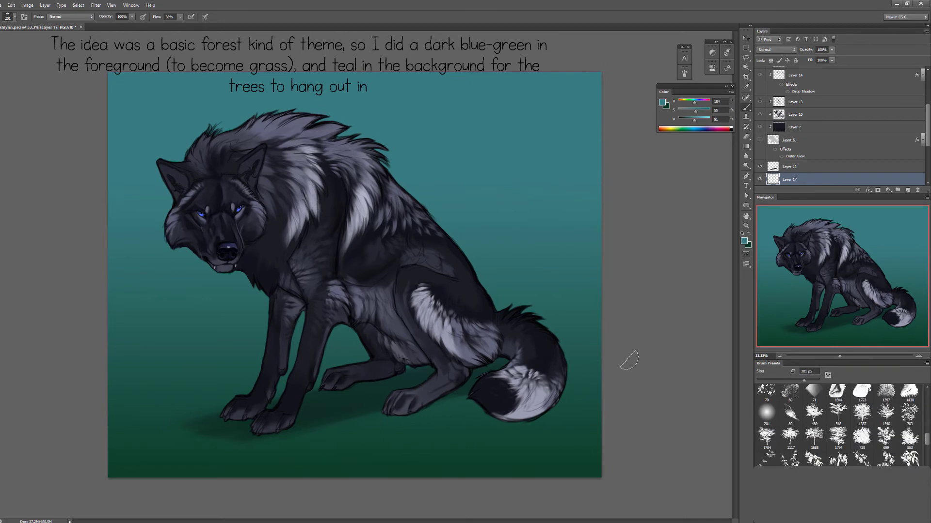
Stamp a faint teal bush in the background behind the wolf's back with a foliage brush at 1400 px and 100% flow
{"action": "key", "text": "F5"}
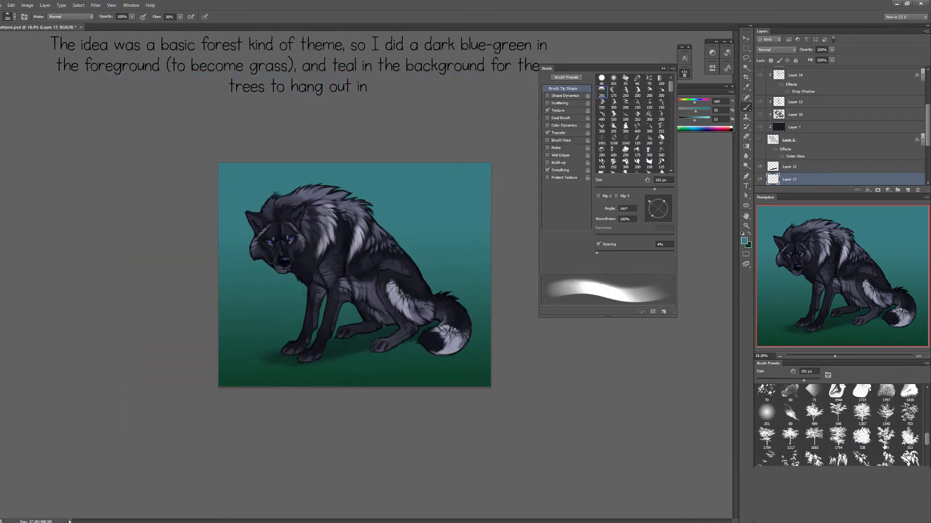
{"action": "left_click", "coordinate": [548, 110]}
{"action": "key", "text": "x"}
{"action": "key", "text": "bracketright"}
{"action": "key", "text": "bracketright"}
{"action": "key", "text": "bracketright"}
{"action": "key", "text": "bracketright"}
{"action": "key", "text": "bracketright"}
{"action": "key", "text": "bracketright"}
{"action": "key", "text": "bracketright"}
{"action": "key", "text": "shift+0"}
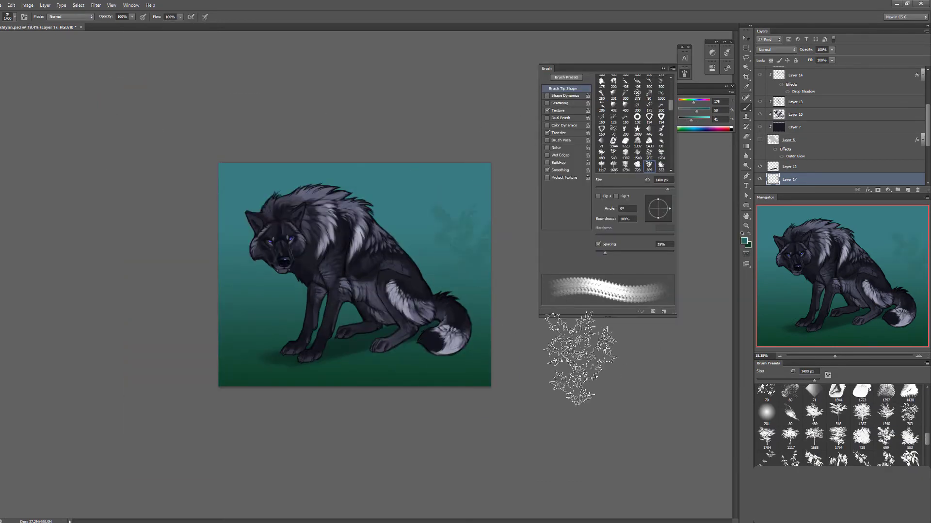
{"action": "left_click", "coordinate": [461, 238]}
Add a layer beneath the bush and set up the 1685 tree brush at 2600 px with Transfer off and a sampled teal
{"action": "left_click", "coordinate": [907, 190]}
{"action": "left_click", "coordinate": [613, 165]}
{"action": "left_click", "coordinate": [547, 133]}
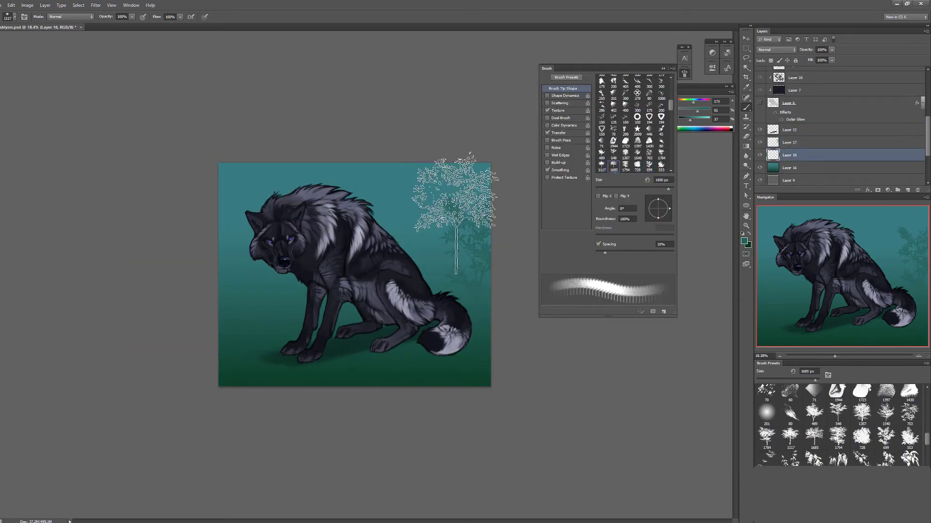
{"action": "left_click", "coordinate": [428, 267], "text": "alt"}
{"action": "key", "text": "bracketright"}
{"action": "key", "text": "bracketright"}
{"action": "key", "text": "bracketright"}
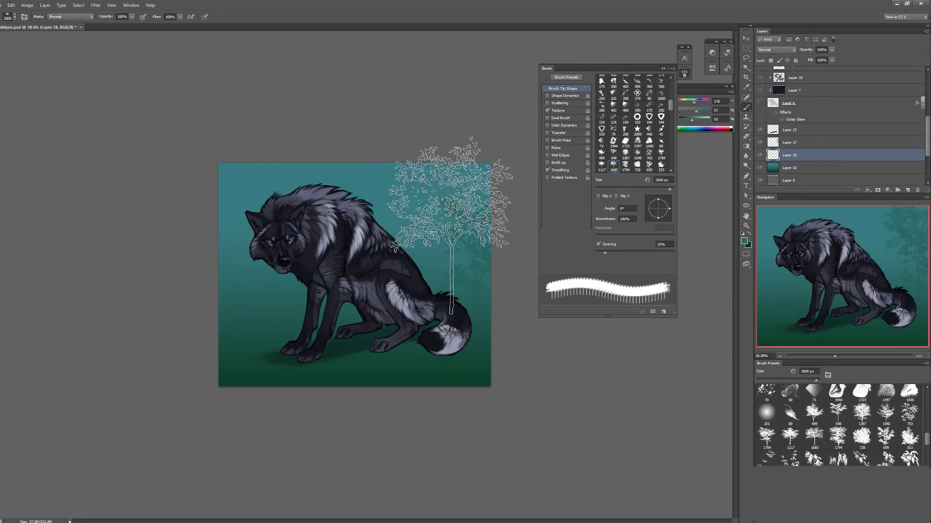
Try stamping background trees in the canvas's upper corners with the 1794 tree brush enlarged to 3500 px
{"action": "left_click", "coordinate": [837, 436]}
{"action": "key", "text": "bracketright"}
{"action": "key", "text": "bracketright"}
{"action": "key", "text": "bracketright"}
{"action": "key", "text": "bracketright"}
{"action": "key", "text": "bracketright"}
{"action": "key", "text": "bracketright"}
{"action": "key", "text": "bracketright"}
{"action": "key", "text": "bracketright"}
{"action": "key", "text": "bracketright"}
{"action": "key", "text": "bracketright"}
{"action": "left_click", "coordinate": [483, 137]}
{"action": "left_click", "coordinate": [260, 179]}
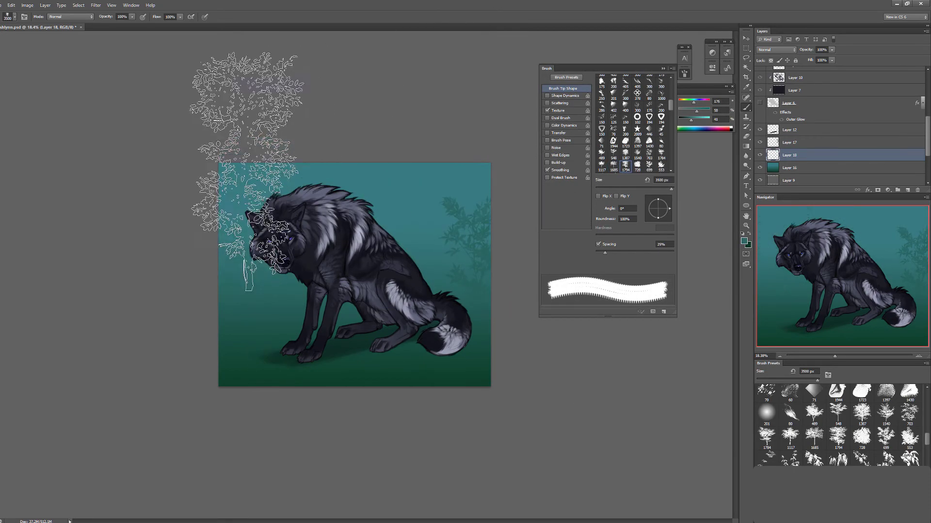
Stamp a distant tree behind the wolf's head with the 1794 brush at 3900 px in a teal sampled from the background
{"action": "left_click", "coordinate": [239, 316], "text": "alt"}
{"action": "key", "text": "comma"}
{"action": "key", "text": "comma"}
{"action": "key", "text": "comma"}
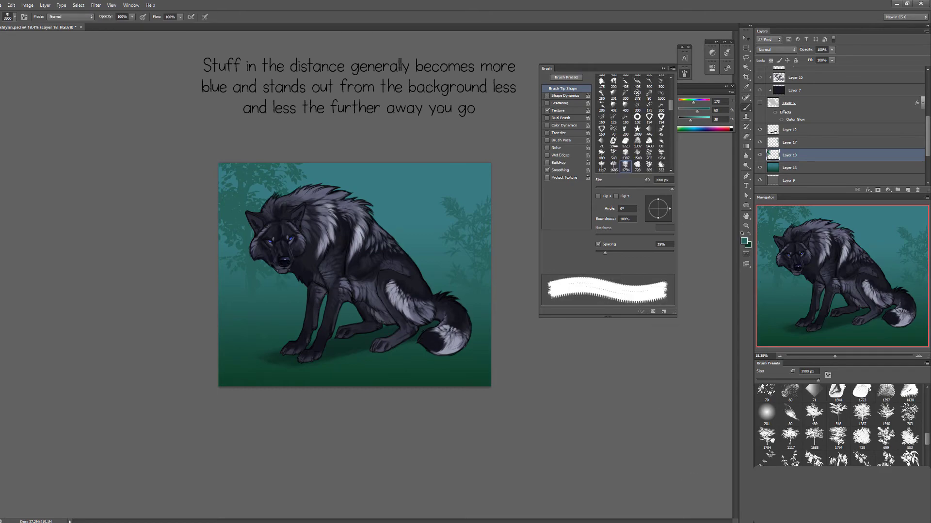
{"action": "left_click", "coordinate": [417, 228]}
On a new layer, stamp large faint trees behind the wolf's back with the 1784 tree brush and soften them with the eraser
{"action": "key", "text": "ctrl+shift+alt+n"}
{"action": "key", "text": "bracketright"}
{"action": "key", "text": "bracketright"}
{"action": "key", "text": "bracketright"}
{"action": "key", "text": "bracketright"}
{"action": "key", "text": "bracketright"}
{"action": "key", "text": "bracketright"}
{"action": "key", "text": "bracketright"}
{"action": "key", "text": "bracketright"}
{"action": "key", "text": "bracketright"}
{"action": "key", "text": "bracketright"}
{"action": "key", "text": "bracketright"}
{"action": "key", "text": "bracketright"}
{"action": "key", "text": "bracketright"}
{"action": "key", "text": "bracketright"}
{"action": "key", "text": "bracketright"}
{"action": "key", "text": "bracketright"}
{"action": "key", "text": "bracketright"}
{"action": "key", "text": "bracketright"}
{"action": "key", "text": "bracketright"}
{"action": "key", "text": "bracketright"}
{"action": "left_click", "coordinate": [482, 83]}
{"action": "left_click", "coordinate": [437, 292], "text": "alt"}
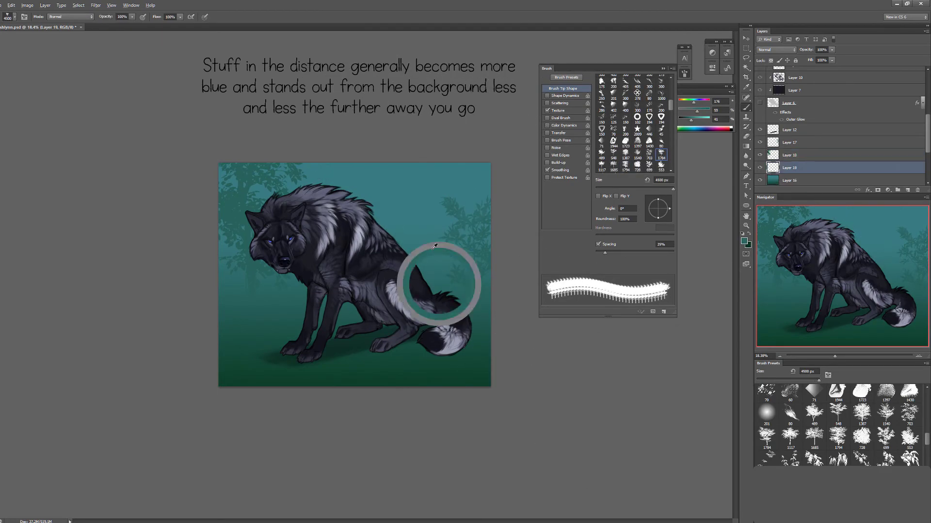
{"action": "key", "text": "e"}
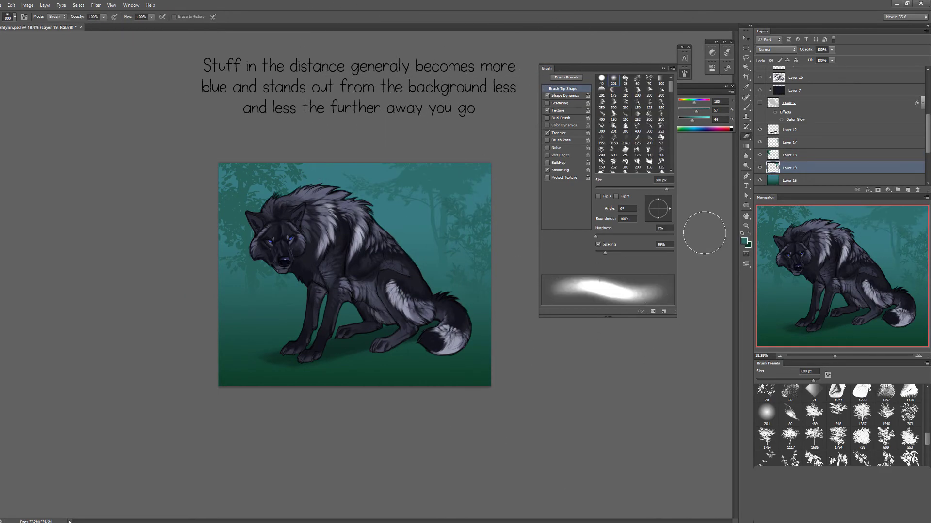
Add a new layer above Layer 17 and return to the Brush tool to look for plant brushes
{"action": "left_click", "coordinate": [791, 146]}
{"action": "key", "text": "ctrl+shift+alt+n"}
{"action": "key", "text": "b"}
{"action": "scroll", "coordinate": [838, 427], "scroll_direction": "down", "scroll_amount": 5}
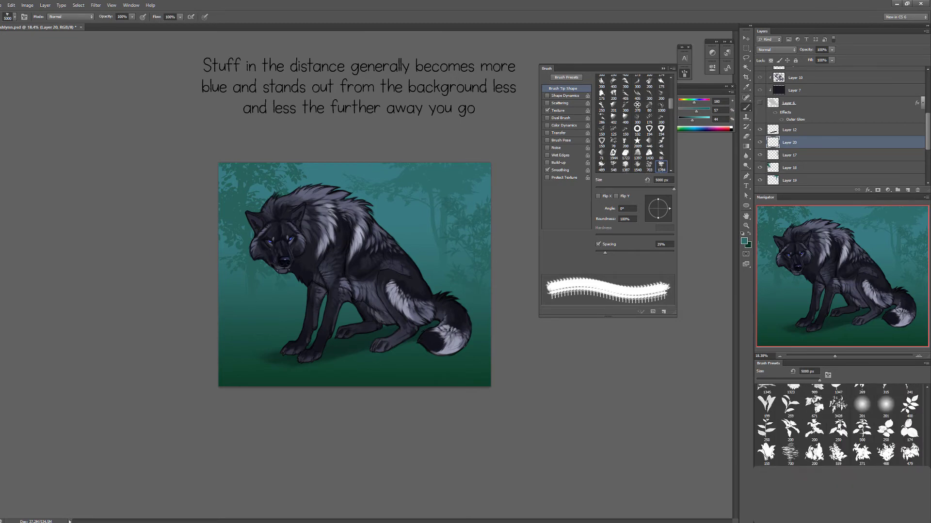
Choose a leafy plant brush with Shape Dynamics, enlarge it to 1300 px and set its flow to 26%
{"action": "left_click", "coordinate": [838, 421]}
{"action": "key", "text": "bracketright"}
{"action": "key", "text": "bracketright"}
{"action": "key", "text": "bracketright"}
{"action": "key", "text": "bracketright"}
{"action": "key", "text": "bracketright"}
{"action": "key", "text": "bracketright"}
{"action": "key", "text": "bracketright"}
{"action": "key", "text": "bracketright"}
{"action": "key", "text": "bracketright"}
{"action": "key", "text": "shift+2"}
{"action": "key", "text": "shift+6"}
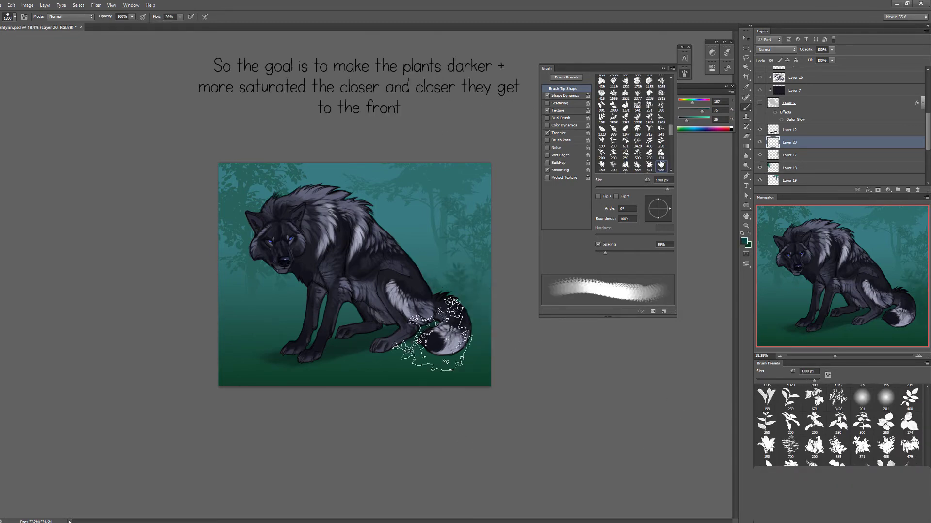
{"action": "left_click", "coordinate": [556, 95]}
{"action": "left_click", "coordinate": [561, 89]}
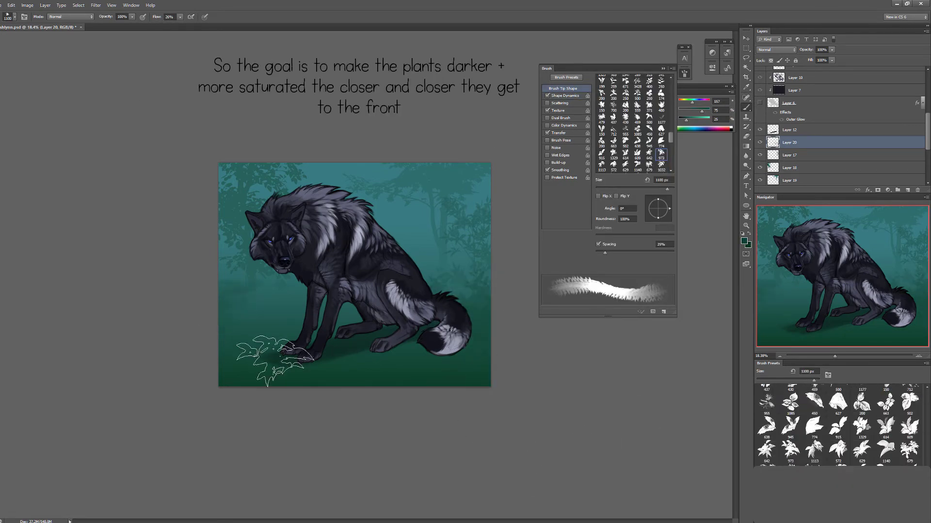
Try out several leafy plant brushes at different sizes, stamping dark green test foliage near the canvas's left edge
{"action": "key", "text": "period"}
{"action": "key", "text": "bracketleft"}
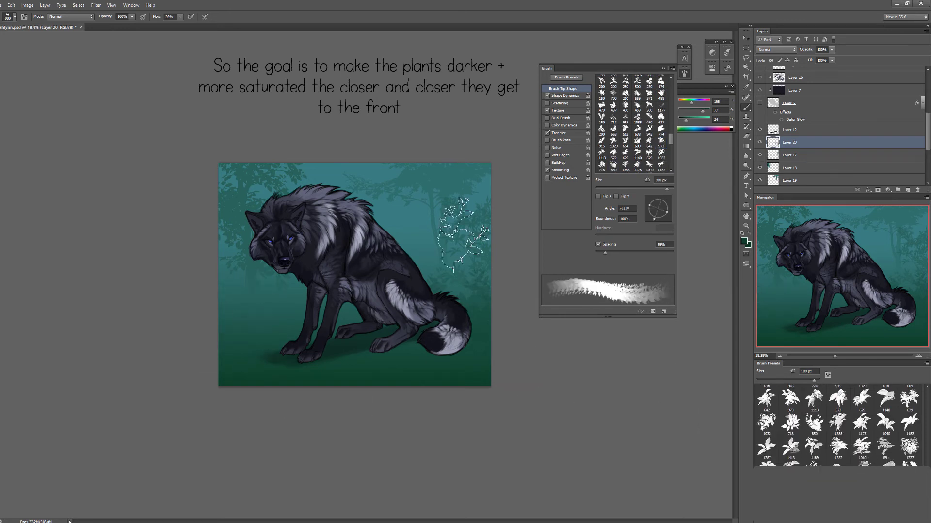
{"action": "key", "text": "bracketright"}
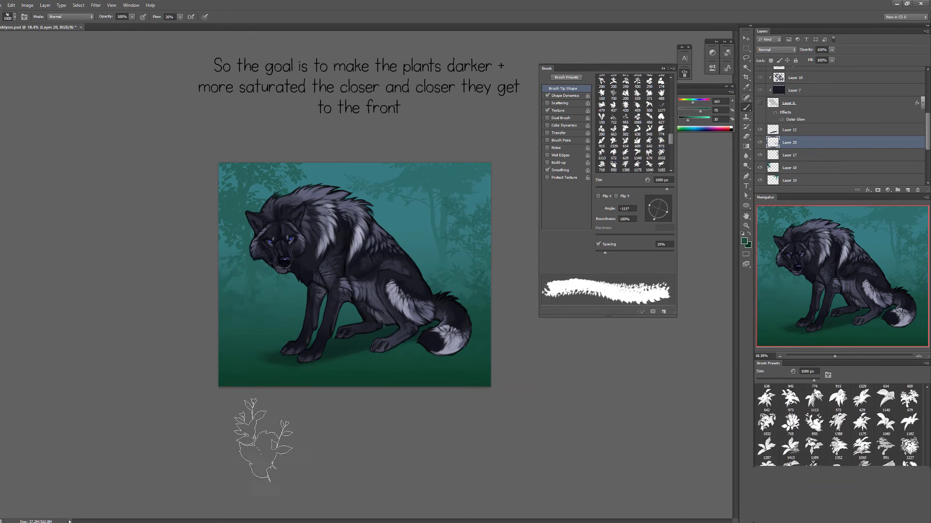
{"action": "scroll", "coordinate": [839, 427], "scroll_direction": "down", "scroll_amount": 2}
{"action": "key", "text": "period"}
{"action": "key", "text": "period"}
{"action": "key", "text": "period"}
{"action": "key", "text": "period"}
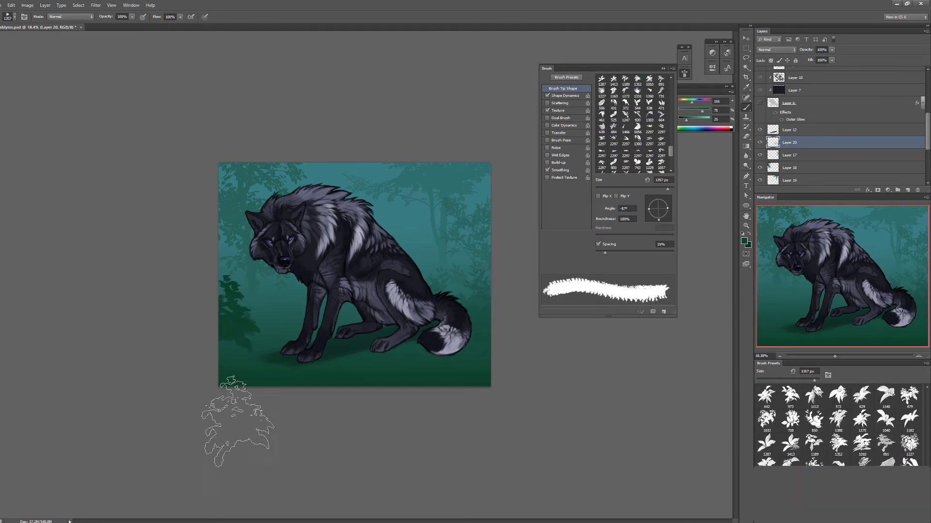
{"action": "key", "text": "comma"}
{"action": "left_click", "coordinate": [233, 315]}
{"action": "key", "text": "period"}
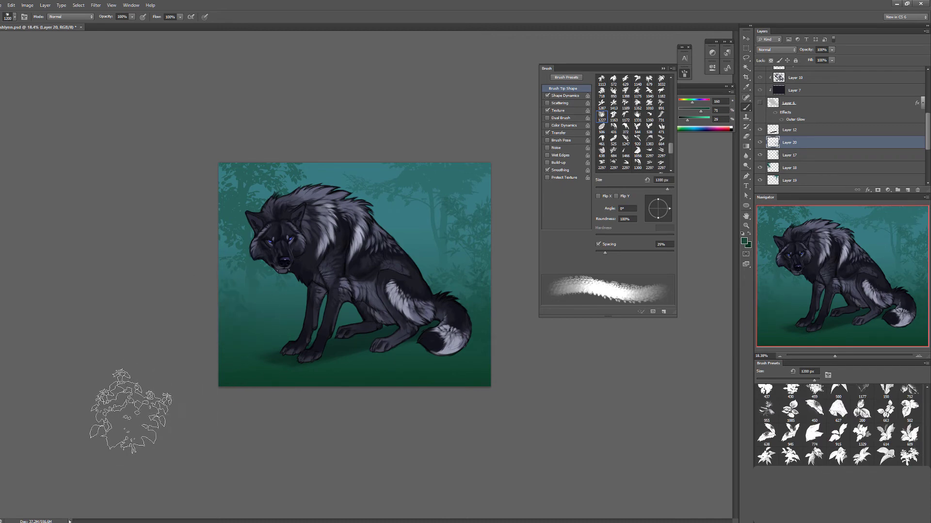
Add a new layer above Layer 20 and look through large fern and leaf brushes, sampling a dark green from the background
{"action": "key", "text": "ctrl+shift+alt+n"}
{"action": "scroll", "coordinate": [838, 426], "scroll_direction": "down", "scroll_amount": 5}
{"action": "left_click", "coordinate": [815, 438]}
{"action": "key", "text": "bracketleft"}
{"action": "key", "text": "bracketleft"}
{"action": "key", "text": "bracketleft"}
{"action": "key", "text": "bracketleft"}
{"action": "key", "text": "bracketleft"}
{"action": "key", "text": "bracketleft"}
{"action": "key", "text": "bracketleft"}
{"action": "key", "text": "bracketleft"}
{"action": "key", "text": "bracketleft"}
{"action": "key", "text": "bracketleft"}
{"action": "key", "text": "bracketleft"}
{"action": "key", "text": "bracketleft"}
{"action": "key", "text": "bracketleft"}
{"action": "key", "text": "bracketleft"}
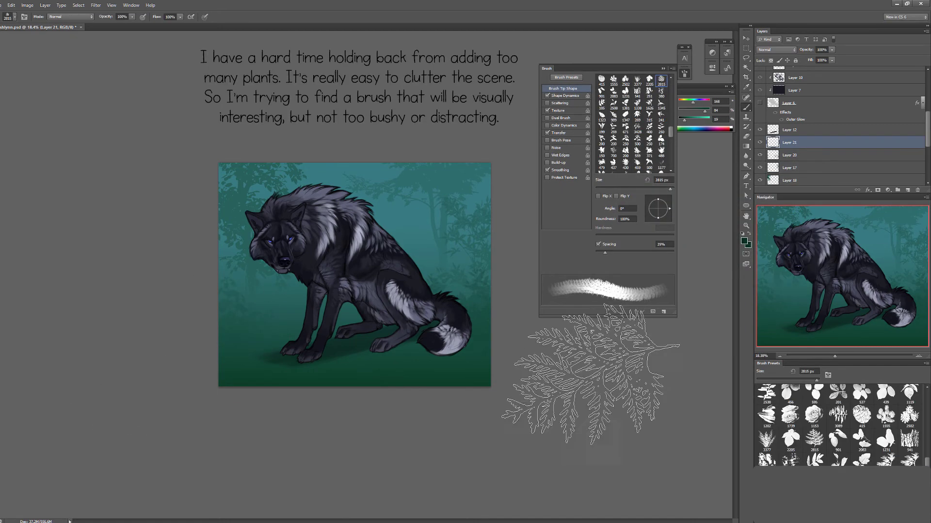
{"action": "left_click", "coordinate": [450, 281], "text": "alt"}
{"action": "key", "text": "bracketleft"}
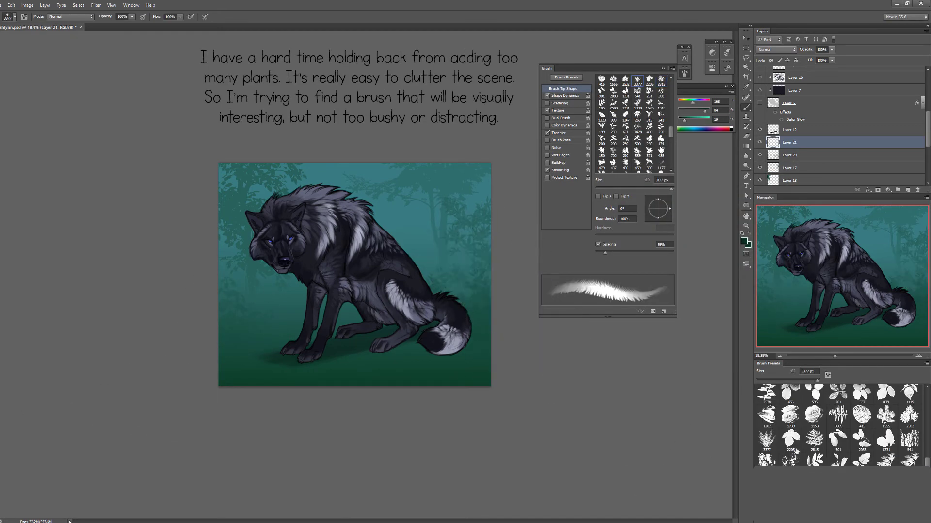
Try stamping a broad-leaved plant in dark green at the canvas's right edge with a roughly 1100 px brush
{"action": "scroll", "coordinate": [778, 444], "scroll_direction": "up", "scroll_amount": 2}
{"action": "left_click", "coordinate": [495, 275]}
{"action": "key", "text": "ctrl+z"}
{"action": "left_click", "coordinate": [495, 275]}
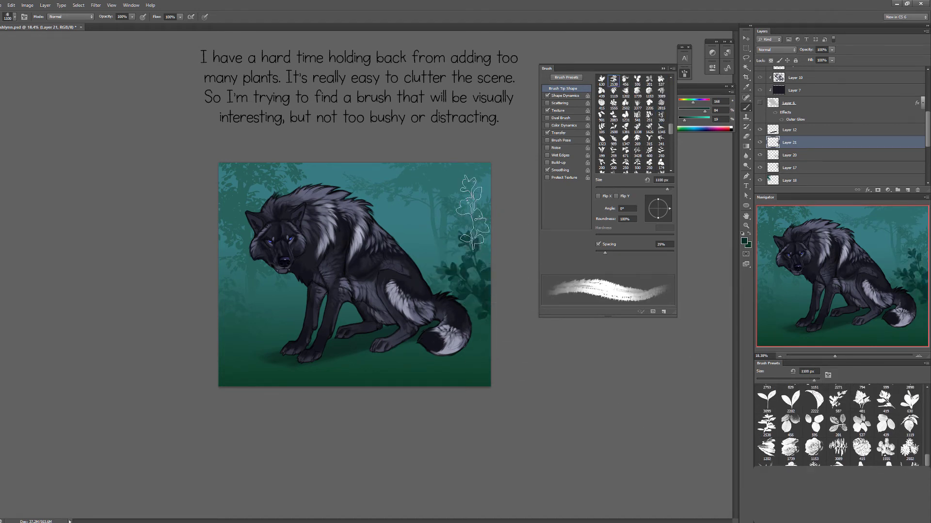
{"action": "key", "text": "ctrl+z"}
{"action": "key", "text": "bracketleft"}
{"action": "key", "text": "bracketleft"}
{"action": "left_click", "coordinate": [492, 271]}
{"action": "left_click", "coordinate": [626, 103]}
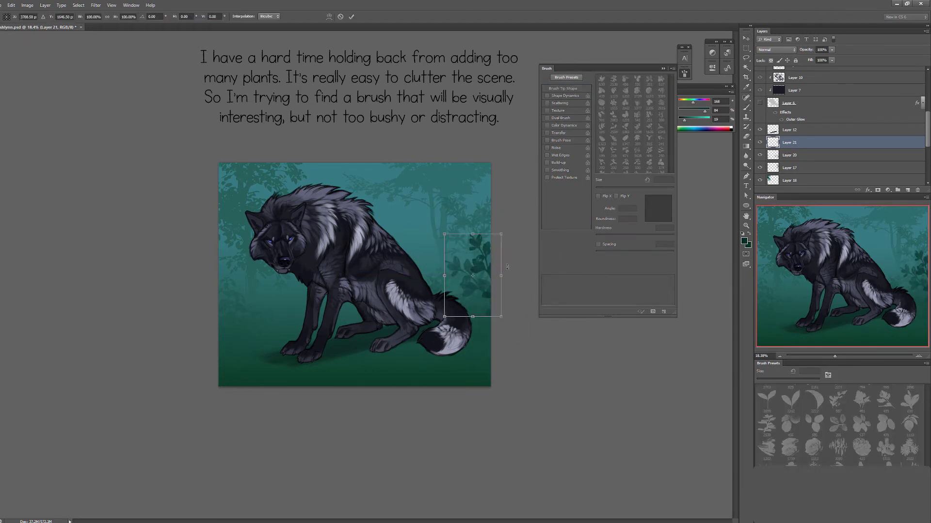
{"action": "key", "text": "comma"}
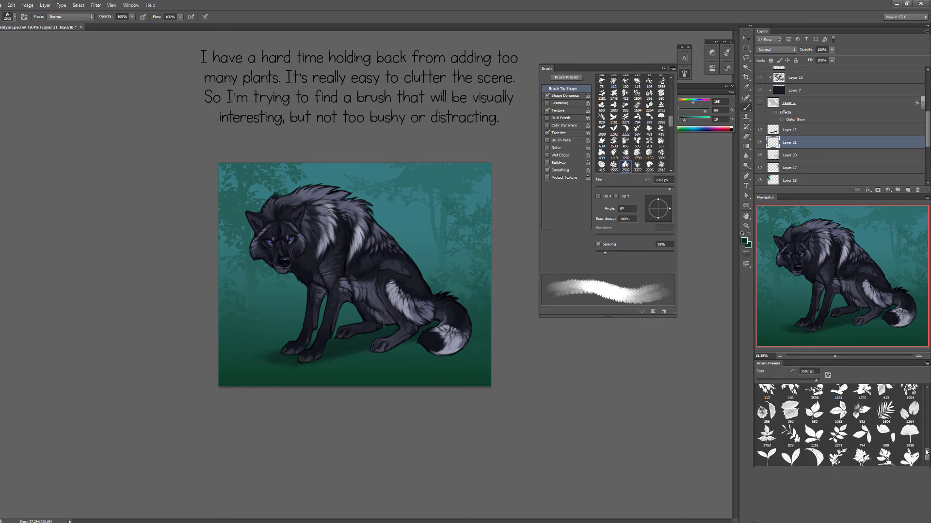
Stamp dark green leafy sprigs behind the wolf's tail at the canvas's right edge, reducing the sprig brush to 400 px
{"action": "key", "text": "comma"}
{"action": "key", "text": "bracketleft"}
{"action": "key", "text": "bracketleft"}
{"action": "key", "text": "bracketleft"}
{"action": "left_click", "coordinate": [499, 270]}
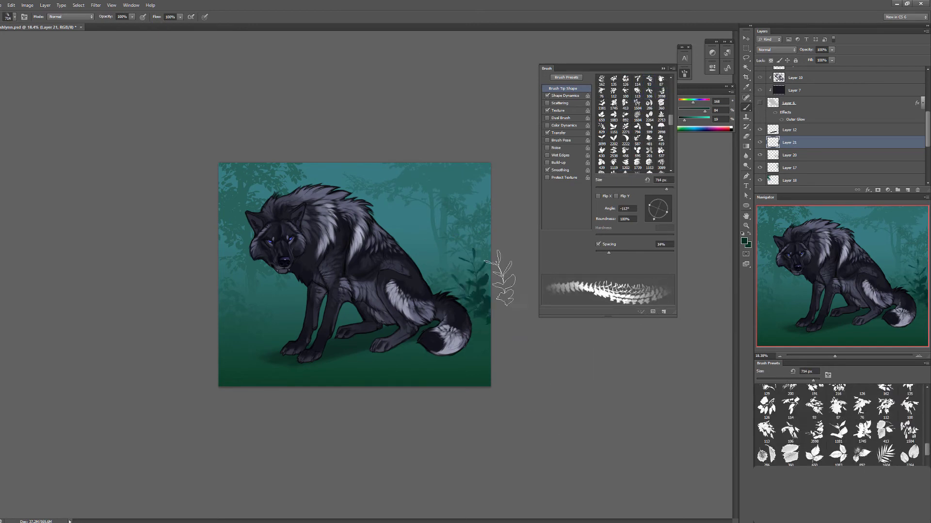
{"action": "key", "text": "ctrl+z"}
{"action": "left_click", "coordinate": [489, 308]}
{"action": "key", "text": "ctrl+z"}
{"action": "left_click", "coordinate": [473, 283]}
{"action": "key", "text": "bracketleft"}
{"action": "mouse_move", "coordinate": [474, 284]}
{"action": "left_mouse_down"}
{"action": "mouse_move", "coordinate": [466, 237]}
{"action": "mouse_move", "coordinate": [487, 221]}
{"action": "left_mouse_up"}
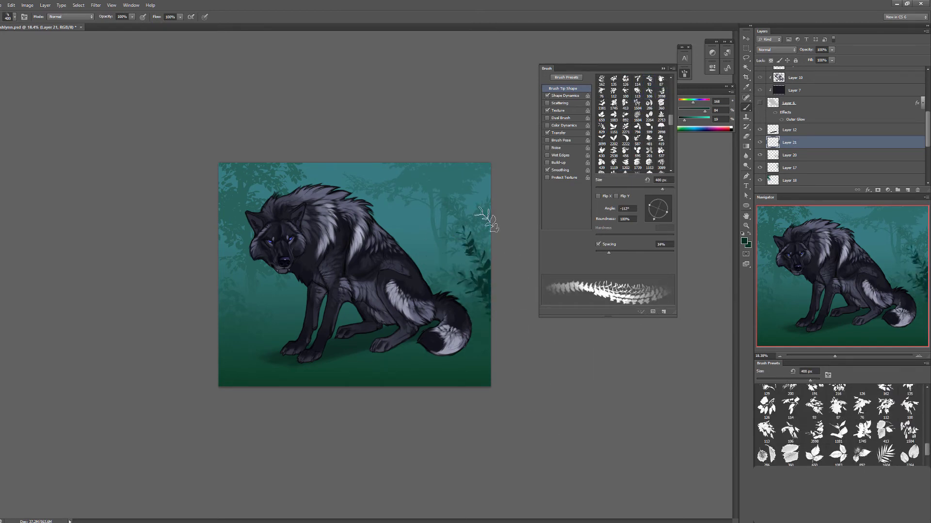
{"action": "key", "text": "e"}
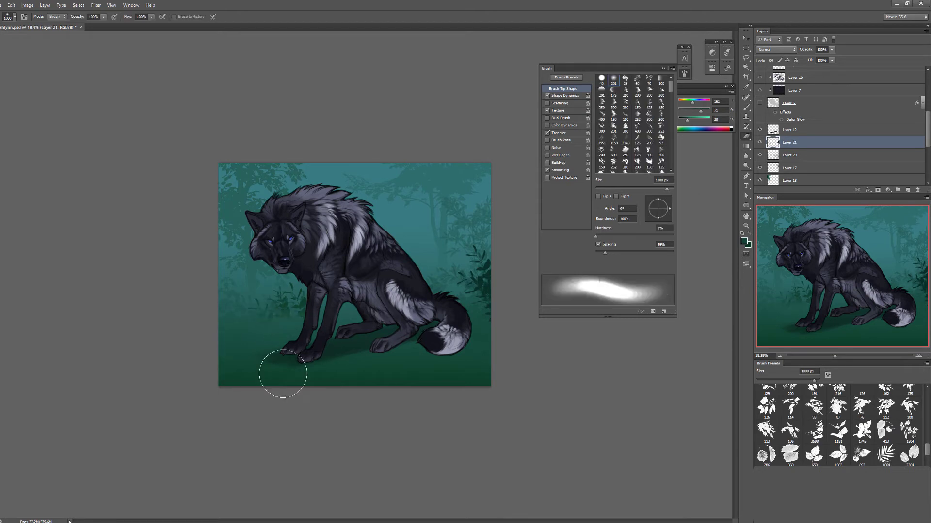
Add a new layer above Layer 21 and give the leafy brush Color Dynamics with 4% hue jitter and slight saturation jitter
{"action": "left_click", "coordinate": [907, 190]}
{"action": "key", "text": "b"}
{"action": "key", "text": "bracketright"}
{"action": "key", "text": "bracketright"}
{"action": "key", "text": "bracketright"}
{"action": "key", "text": "bracketright"}
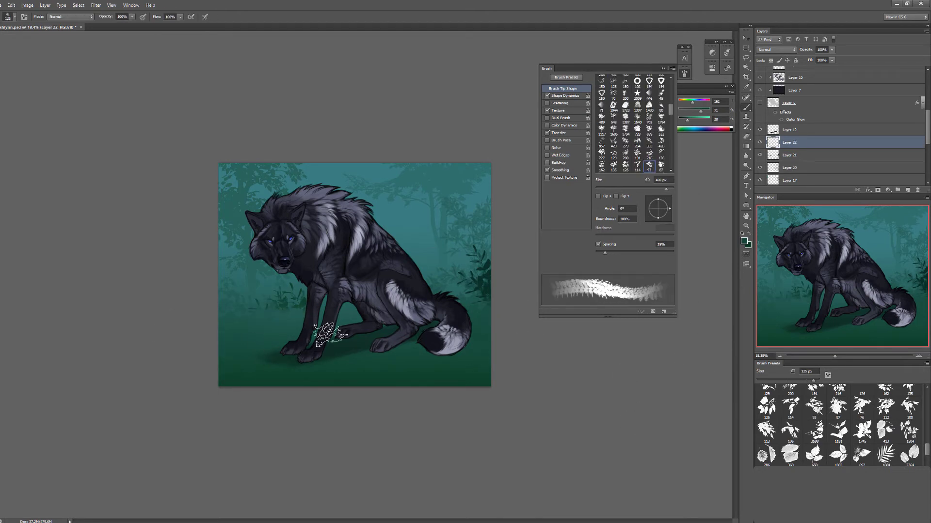
{"action": "left_click", "coordinate": [596, 77]}
{"action": "left_click_drag", "start_coordinate": [609, 93], "coordinate": [621, 93]}
{"action": "left_click_drag", "start_coordinate": [596, 122], "coordinate": [598, 121]}
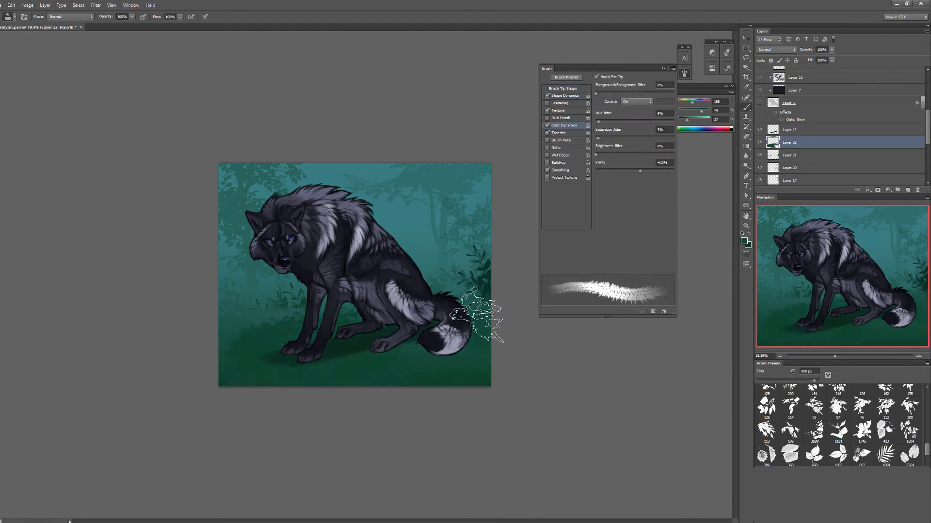
Choose a mid green and paint leaf-textured ground cover beneath the wolf with a leafy brush of about 900 px
{"action": "left_click", "coordinate": [744, 241]}
{"action": "left_click", "coordinate": [791, 181]}
{"action": "key", "text": "bracketright"}
{"action": "left_click_drag", "start_coordinate": [259, 330], "coordinate": [390, 342]}
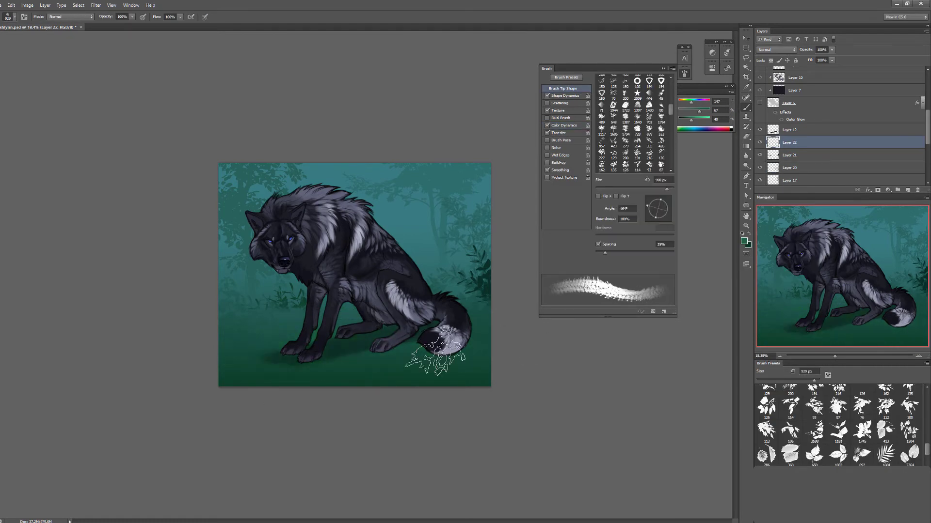
{"action": "key", "text": "e"}
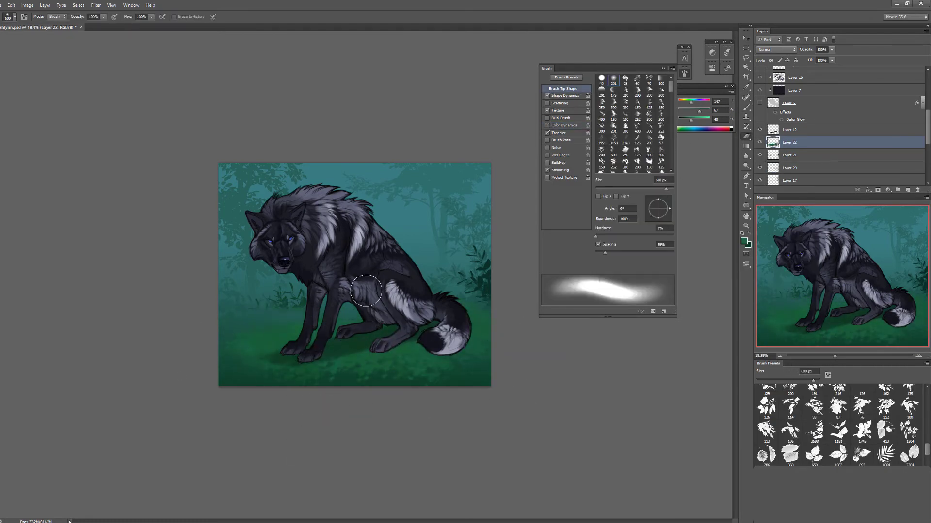
Choose a brighter green and paint a lighter patch of ground foliage around the wolf's front paws at 800 px
{"action": "key", "text": "b"}
{"action": "left_click", "coordinate": [744, 241]}
{"action": "left_click", "coordinate": [790, 181]}
{"action": "left_click_drag", "start_coordinate": [271, 362], "coordinate": [323, 345]}
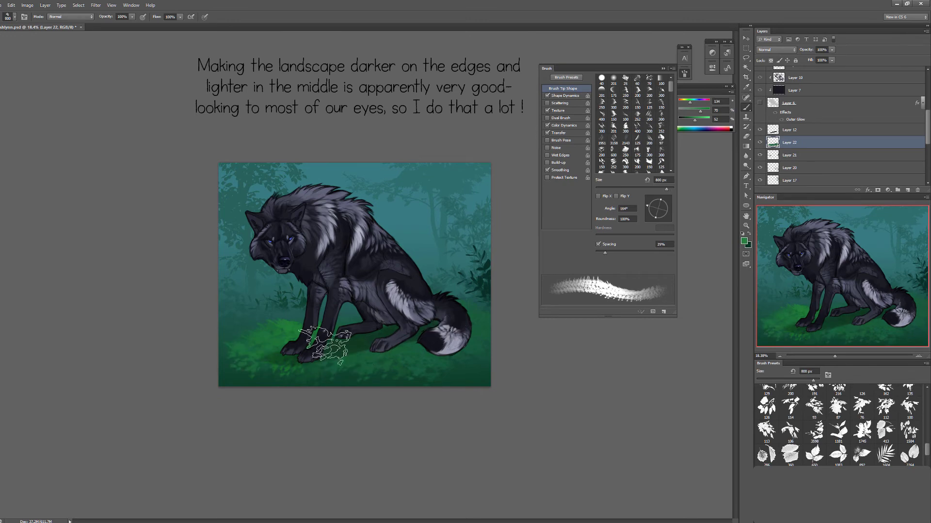
{"action": "key", "text": "bracketright"}
Paint more green ground foliage on Layer 21 around the bright patch with the leafy brush reduced to 600 px
{"action": "left_click", "coordinate": [789, 155]}
{"action": "left_click", "coordinate": [744, 241]}
{"action": "left_click", "coordinate": [790, 181]}
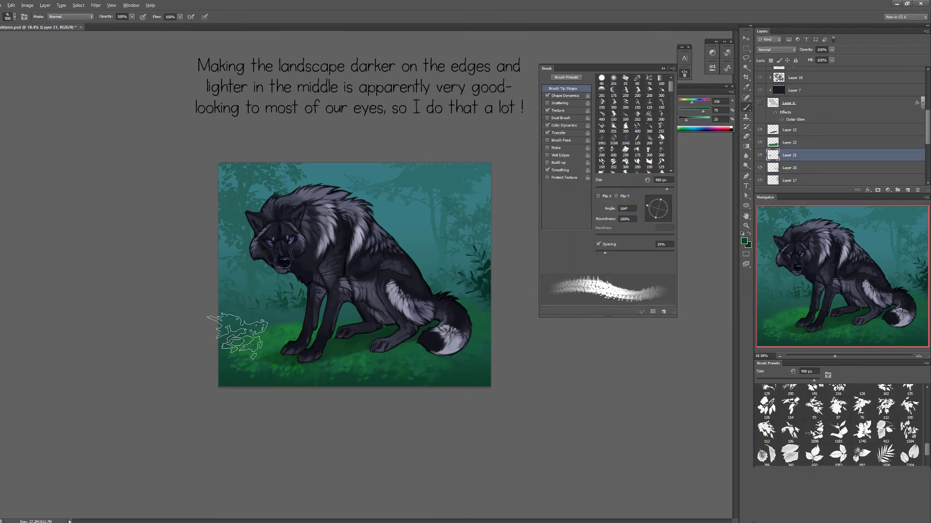
{"action": "key", "text": "bracketleft"}
{"action": "key", "text": "bracketleft"}
{"action": "key", "text": "bracketleft"}
{"action": "mouse_move", "coordinate": [262, 342]}
{"action": "left_mouse_down"}
{"action": "mouse_move", "coordinate": [301, 325]}
{"action": "mouse_move", "coordinate": [315, 329]}
{"action": "mouse_move", "coordinate": [304, 398]}
{"action": "left_mouse_up"}
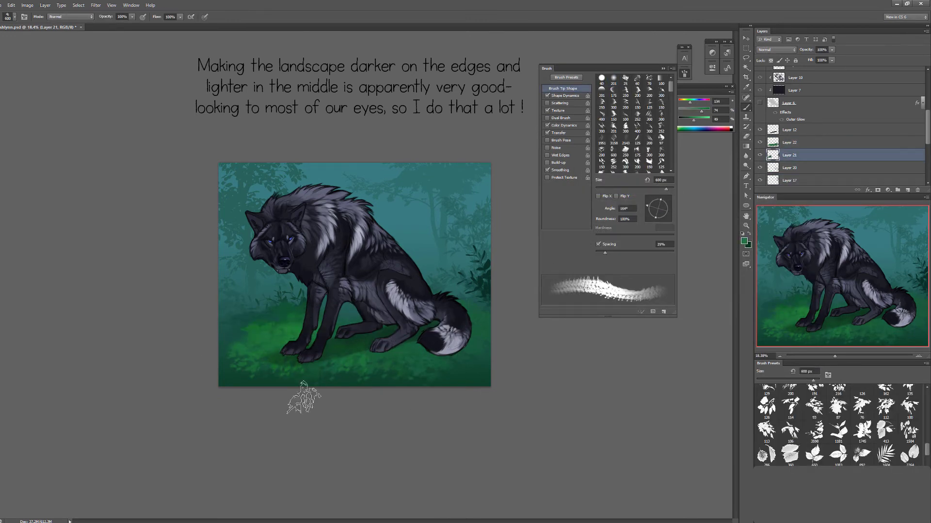
Choose a sprouting plant brush, sample a dark green from the ground and enlarge the brush to 500 px
{"action": "left_click", "coordinate": [838, 430]}
{"action": "key", "text": "ctrl+plus"}
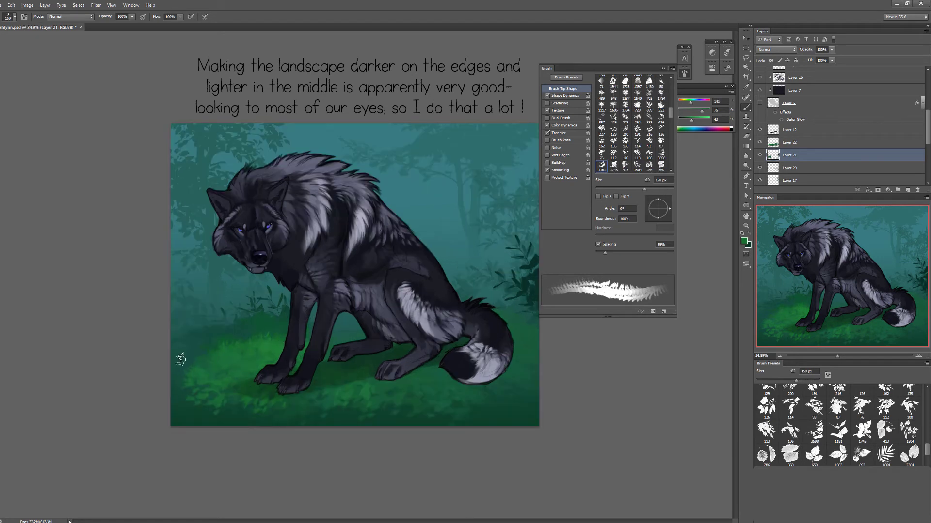
{"action": "left_click", "coordinate": [266, 349], "text": "alt"}
{"action": "key", "text": "bracketright"}
{"action": "key", "text": "bracketright"}
{"action": "key", "text": "bracketright"}
{"action": "key", "text": "bracketright"}
{"action": "key", "text": "bracketright"}
{"action": "key", "text": "bracketright"}
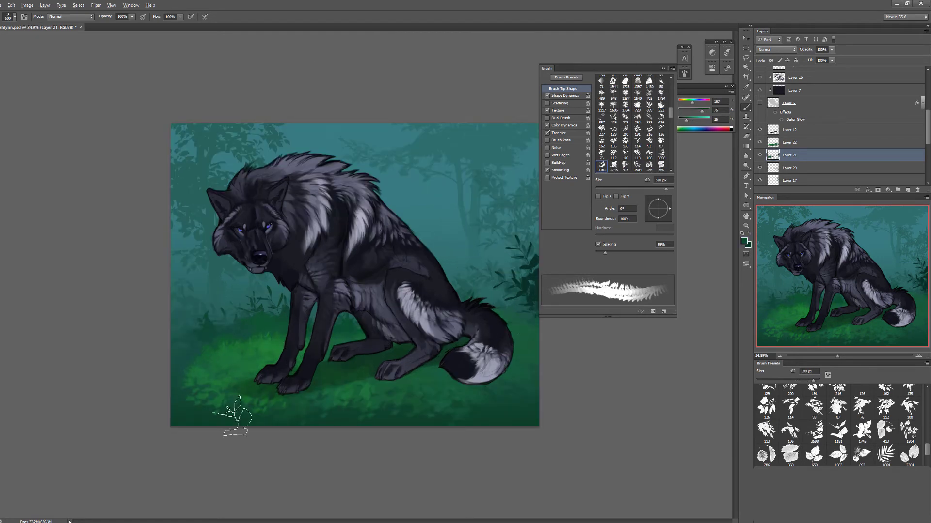
Paint short leafy grass across the ground on Layer 21 with small plant brushes, using greens sampled from the painting
{"action": "left_click", "coordinate": [199, 356], "text": "alt"}
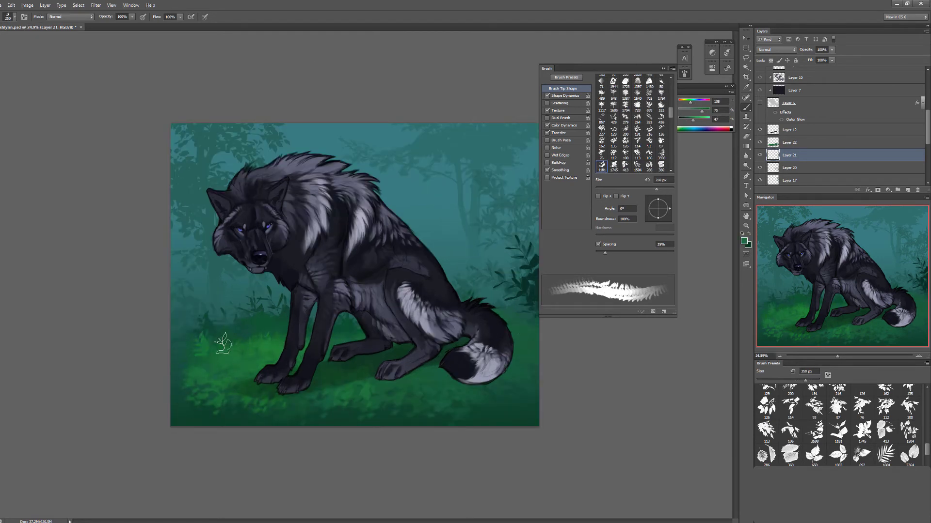
{"action": "key", "text": "period"}
{"action": "key", "text": "period"}
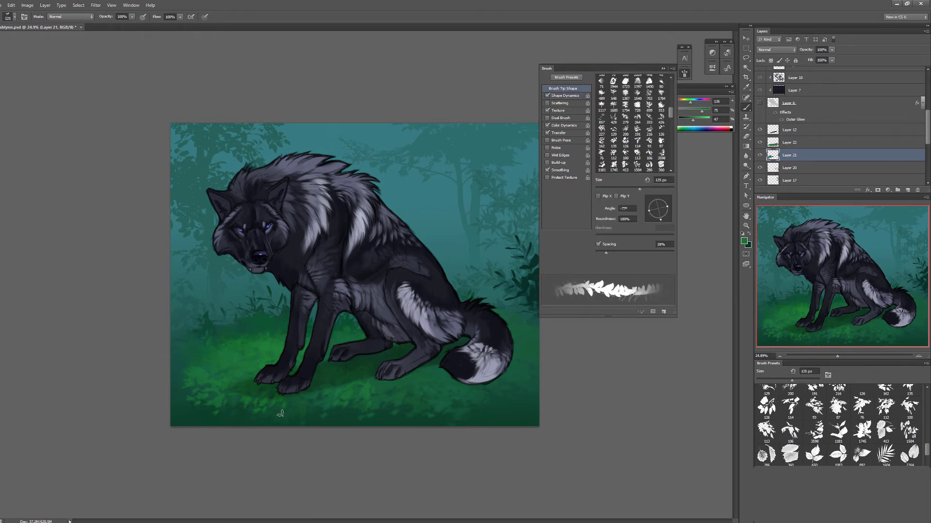
{"action": "key", "text": "e"}
{"action": "key", "text": "F5"}
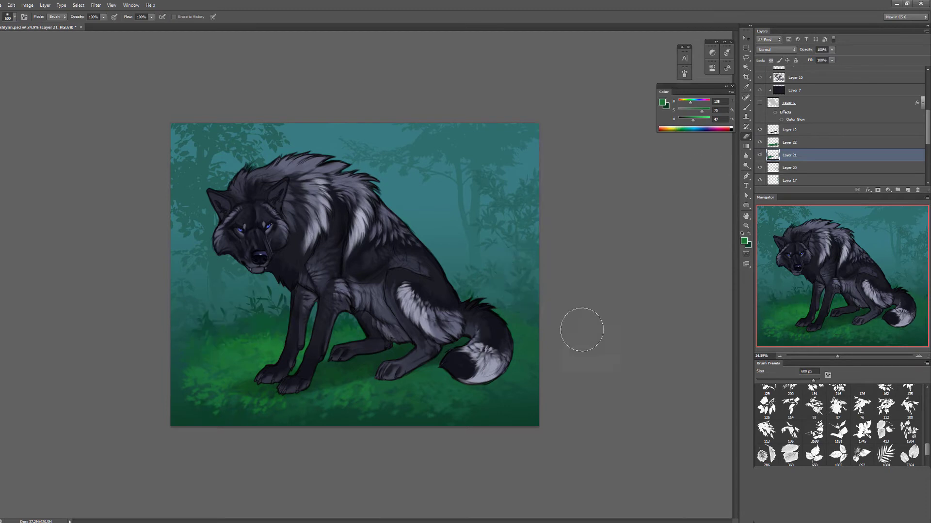
{"action": "key", "text": "ctrl+z"}
{"action": "key", "text": "b"}
{"action": "left_click", "coordinate": [183, 417], "text": "alt"}
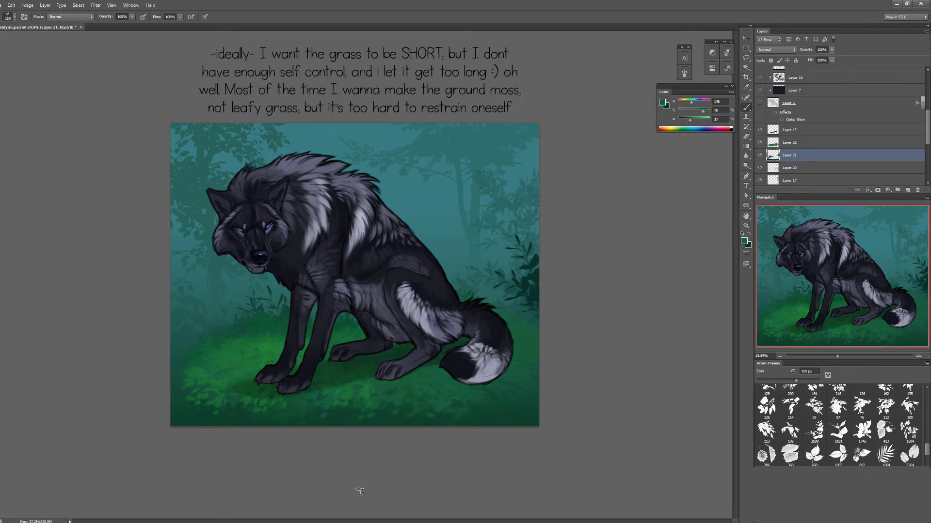
Add a new layer above Layer 22 and set up a ground-cover leaf brush at 1300 px with a sampled green
{"action": "left_click", "coordinate": [848, 142]}
{"action": "left_click", "coordinate": [908, 190]}
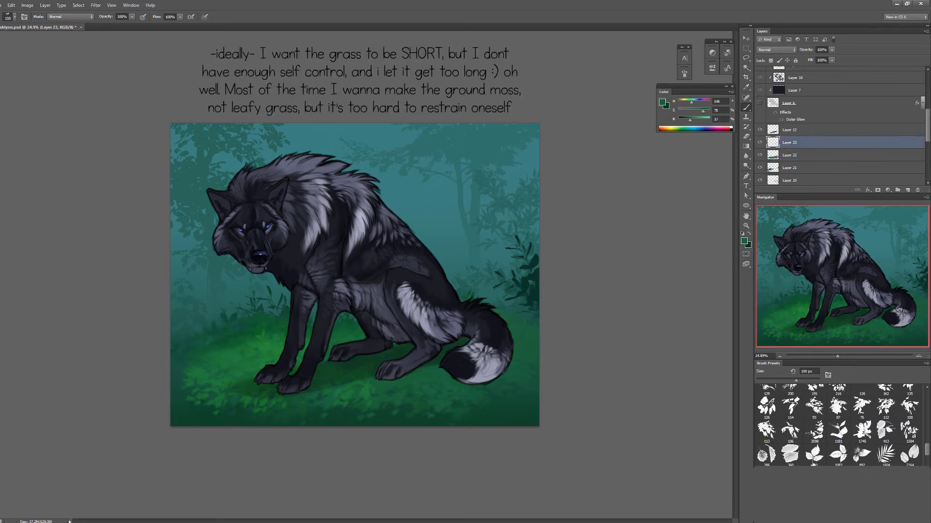
{"action": "scroll", "coordinate": [838, 426], "scroll_direction": "down", "scroll_amount": 3}
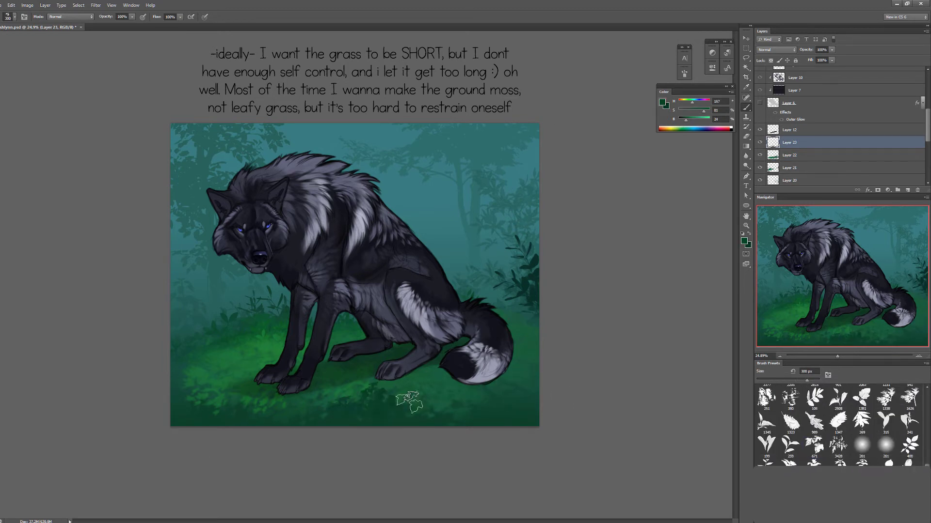
{"action": "left_click", "coordinate": [369, 402], "text": "alt"}
{"action": "key", "text": "bracketright"}
{"action": "key", "text": "bracketright"}
{"action": "key", "text": "bracketright"}
{"action": "key", "text": "bracketright"}
{"action": "key", "text": "bracketright"}
{"action": "key", "text": "bracketright"}
{"action": "left_click", "coordinate": [365, 393], "text": "alt"}
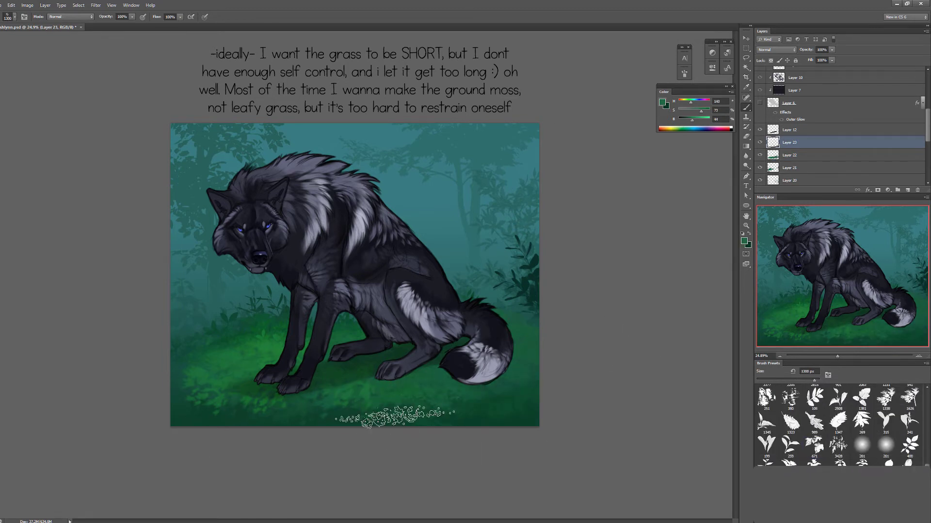
Sample dark greens from the canvas's lower corners and add faint foliage near the right edge, reducing the leafy brush to 400 px
{"action": "key", "text": "bracketright"}
{"action": "key", "text": "bracketright"}
{"action": "left_click", "coordinate": [515, 420], "text": "alt"}
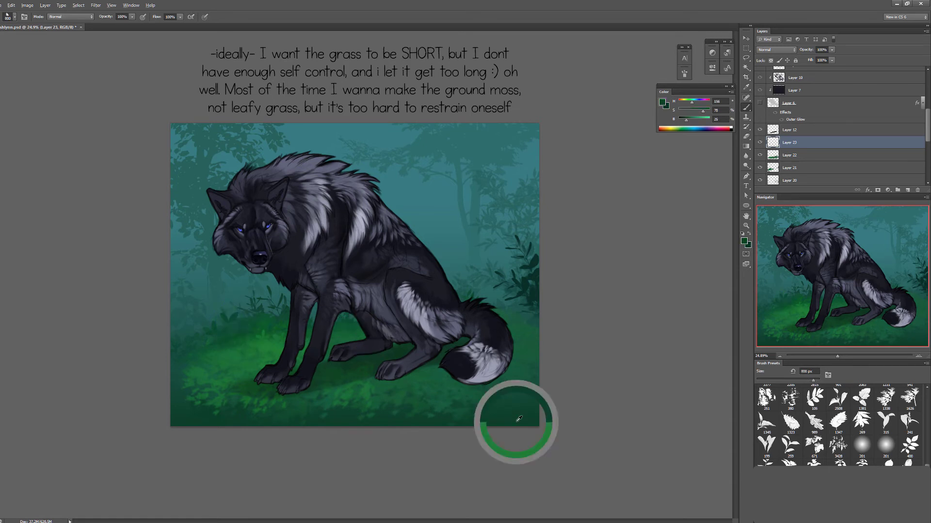
{"action": "left_click", "coordinate": [214, 416], "text": "alt"}
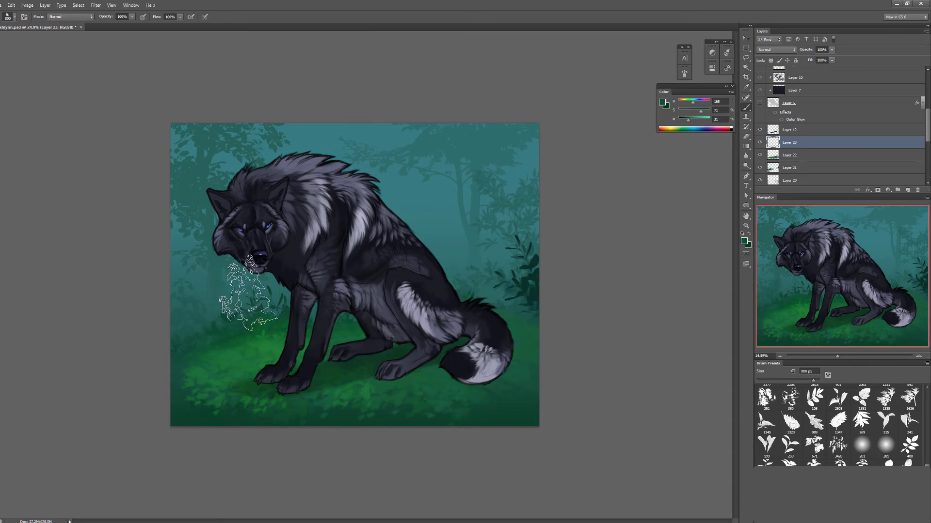
{"action": "key", "text": "bracketright"}
{"action": "key", "text": "bracketleft"}
{"action": "key", "text": "bracketleft"}
{"action": "key", "text": "bracketleft"}
{"action": "key", "text": "bracketleft"}
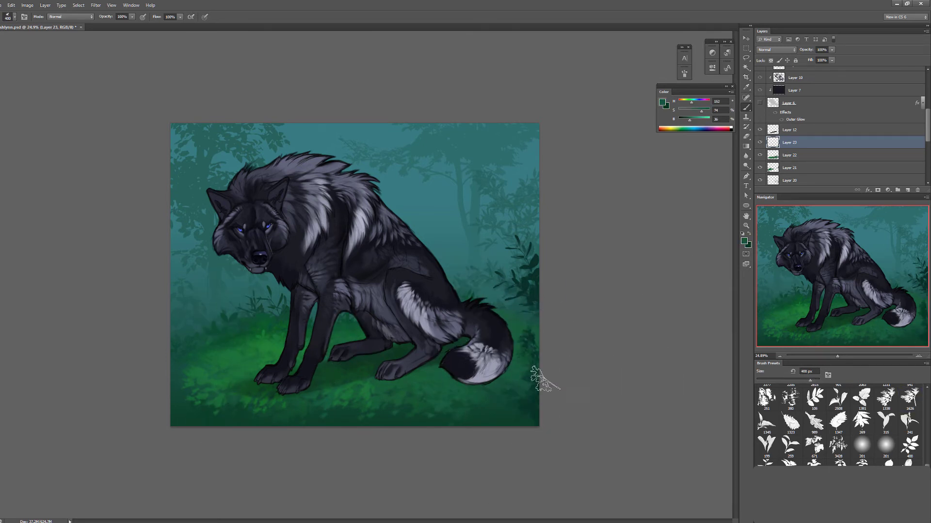
Stamp dark leaves on Layer 23 beside the wolf's tail at the canvas's lower right edge, sampling nearby greens and varying the brush size
{"action": "left_click", "coordinate": [525, 288], "text": "alt"}
{"action": "key", "text": "bracketleft"}
{"action": "key", "text": "bracketleft"}
{"action": "key", "text": "bracketleft"}
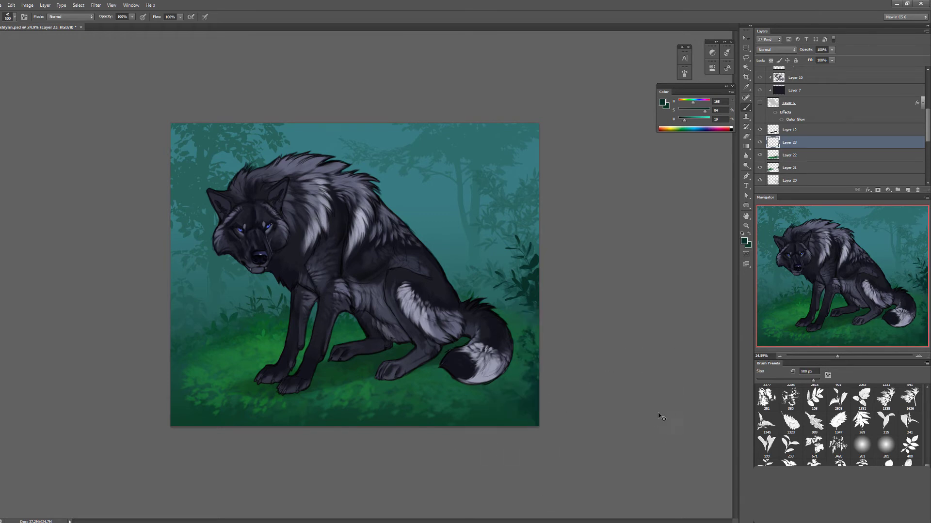
{"action": "left_click", "coordinate": [526, 383], "text": "alt"}
{"action": "left_click", "coordinate": [539, 386], "text": "alt"}
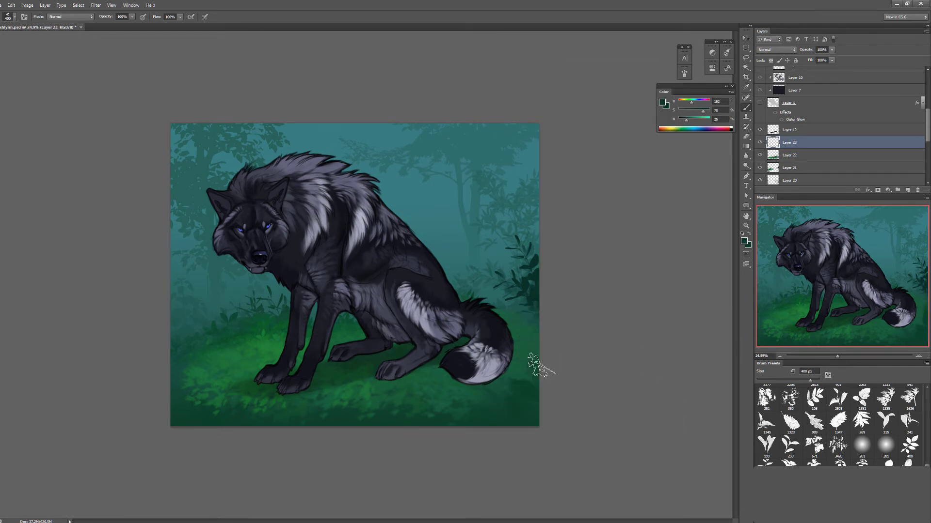
{"action": "key", "text": "bracketright"}
{"action": "left_click", "coordinate": [523, 406], "text": "alt"}
{"action": "key", "text": "bracketright"}
{"action": "key", "text": "bracketright"}
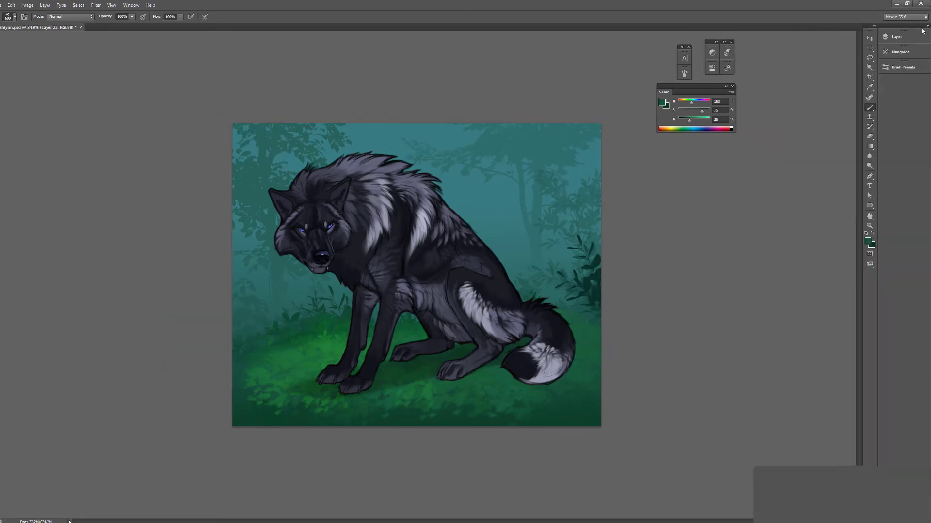
Add a new layer above Layer 23, sample a very dark green and set a leafy plant brush to 800 px
{"action": "left_click", "coordinate": [907, 190]}
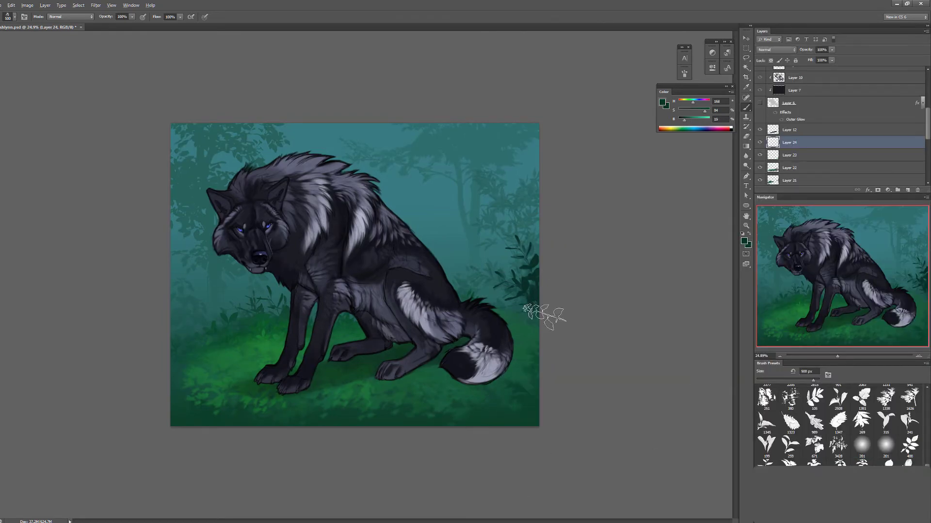
{"action": "left_click", "coordinate": [483, 383], "text": "alt"}
{"action": "key", "text": "bracketleft"}
{"action": "key", "text": "bracketleft"}
{"action": "key", "text": "bracketleft"}
{"action": "scroll", "coordinate": [838, 427], "scroll_direction": "down", "scroll_amount": 5}
{"action": "key", "text": "bracketright"}
{"action": "key", "text": "bracketright"}
{"action": "key", "text": "bracketright"}
{"action": "key", "text": "bracketright"}
{"action": "key", "text": "bracketright"}
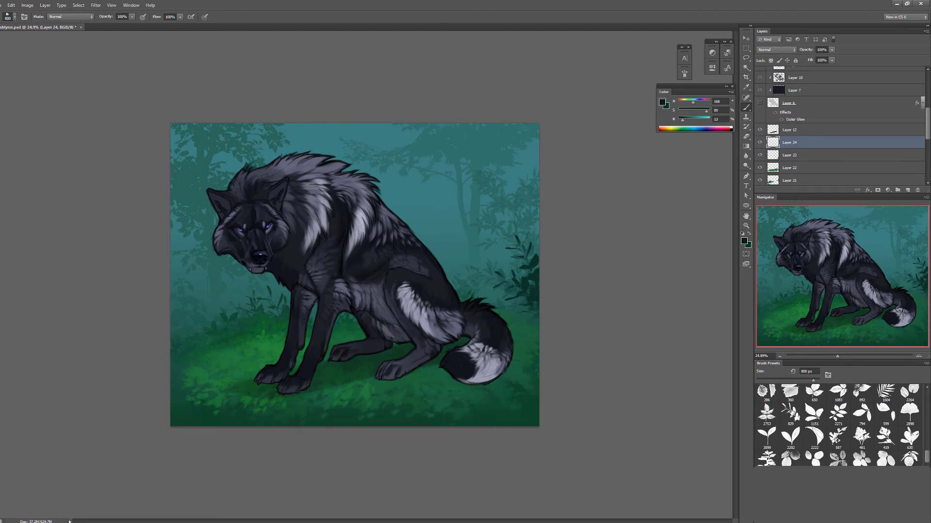
Look through further plant and tree brushes for foreground foliage and size a drooping-leaf brush to 800 px
{"action": "key", "text": "bracketright"}
{"action": "key", "text": "bracketright"}
{"action": "key", "text": "bracketright"}
{"action": "key", "text": "bracketright"}
{"action": "scroll", "coordinate": [927, 450], "scroll_direction": "up", "scroll_amount": 3}
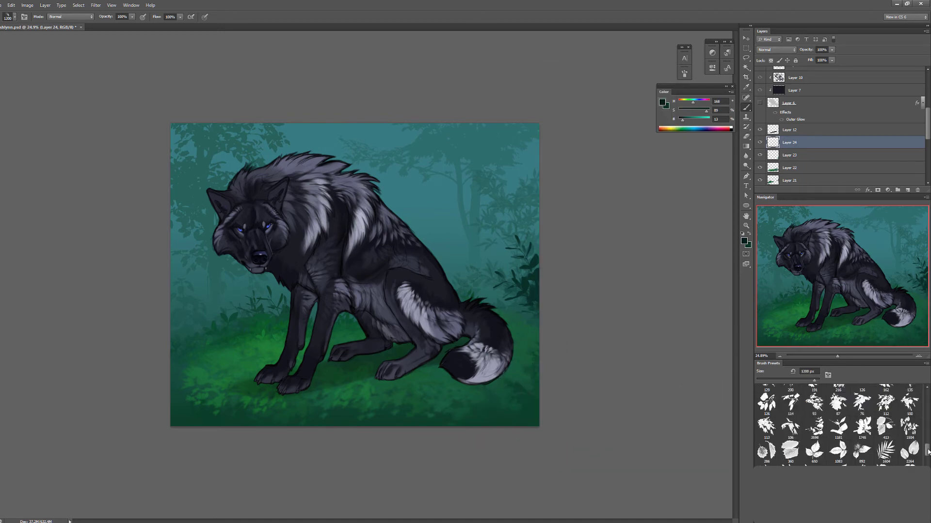
{"action": "key", "text": "F5"}
{"action": "key", "text": "F5"}
{"action": "key", "text": "bracketleft"}
{"action": "key", "text": "bracketleft"}
{"action": "key", "text": "bracketleft"}
{"action": "key", "text": "bracketleft"}
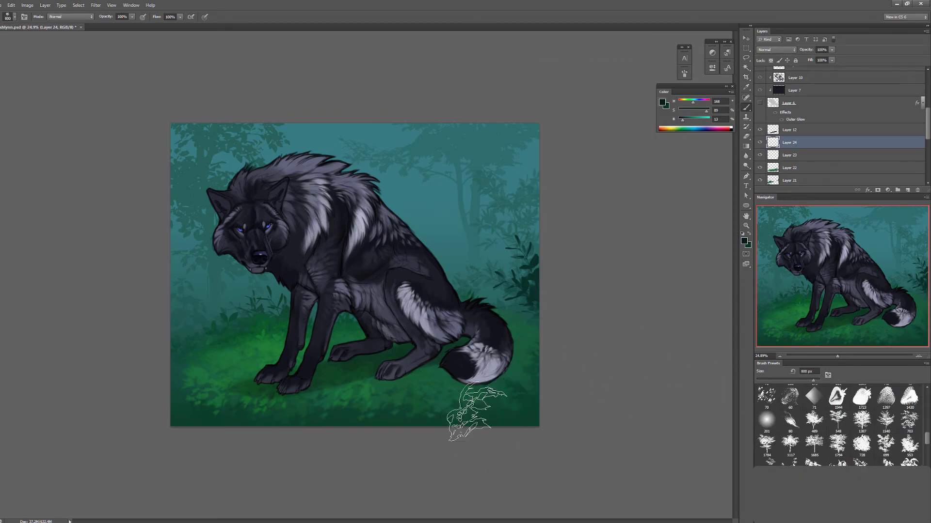
On a new layer above Layer 24, stamp large dark leafy branches at the canvas's left edge with the brush at 1300 px
{"action": "key", "text": "ctrl+shift+alt+n"}
{"action": "key", "text": "bracketright"}
{"action": "key", "text": "bracketright"}
{"action": "key", "text": "bracketright"}
{"action": "key", "text": "bracketright"}
{"action": "key", "text": "bracketright"}
{"action": "left_click", "coordinate": [117, 330]}
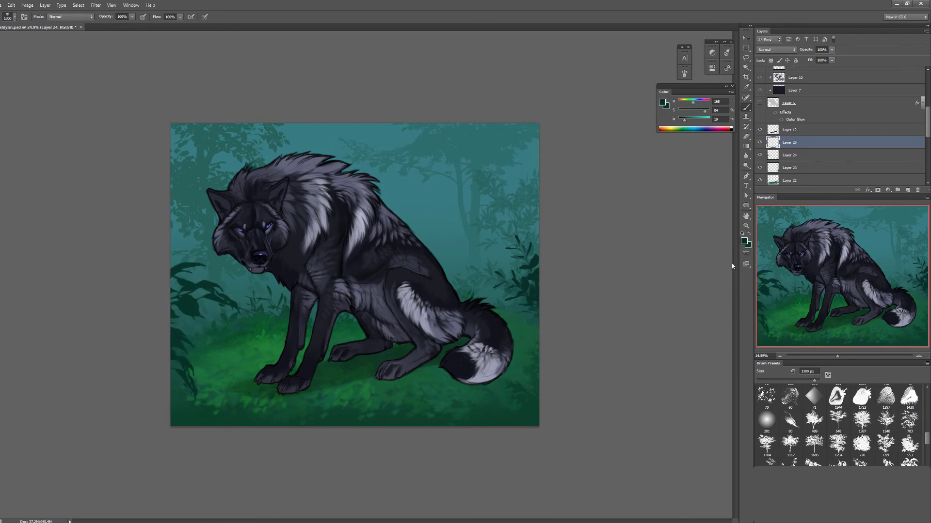
Clip Layer 25 to Layer 24 and stamp brighter green leaves over the dark branches at the canvas's left edge
{"action": "left_click", "coordinate": [687, 129]}
{"action": "key", "text": "bracketright"}
{"action": "key", "text": "bracketright"}
{"action": "key", "text": "bracketright"}
{"action": "key", "text": "ctrl+alt+g"}
{"action": "left_click", "coordinate": [166, 325]}
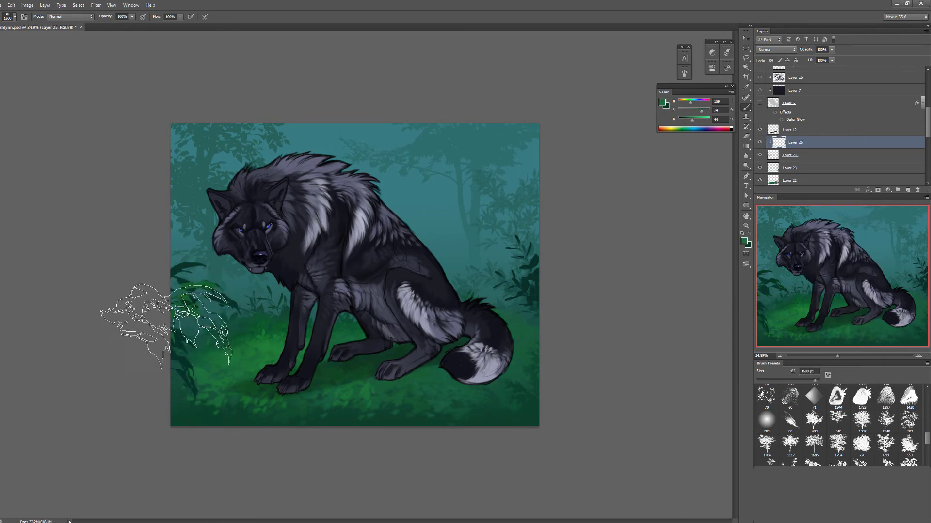
{"action": "key", "text": "e"}
{"action": "key", "text": "bracketleft"}
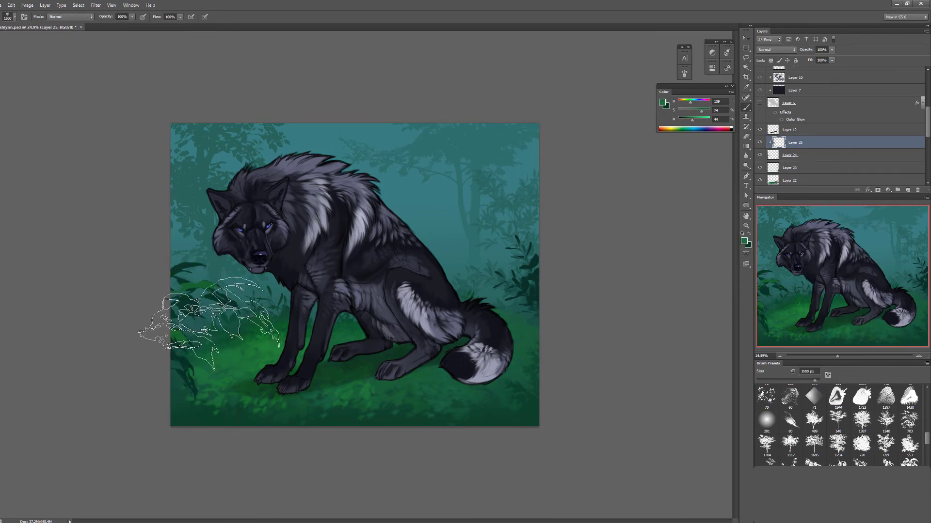
{"action": "mouse_move", "coordinate": [197, 315]}
{"action": "left_mouse_down"}
{"action": "mouse_move", "coordinate": [184, 271]}
{"action": "mouse_move", "coordinate": [192, 314]}
{"action": "left_mouse_up"}
{"action": "key", "text": "bracketleft"}
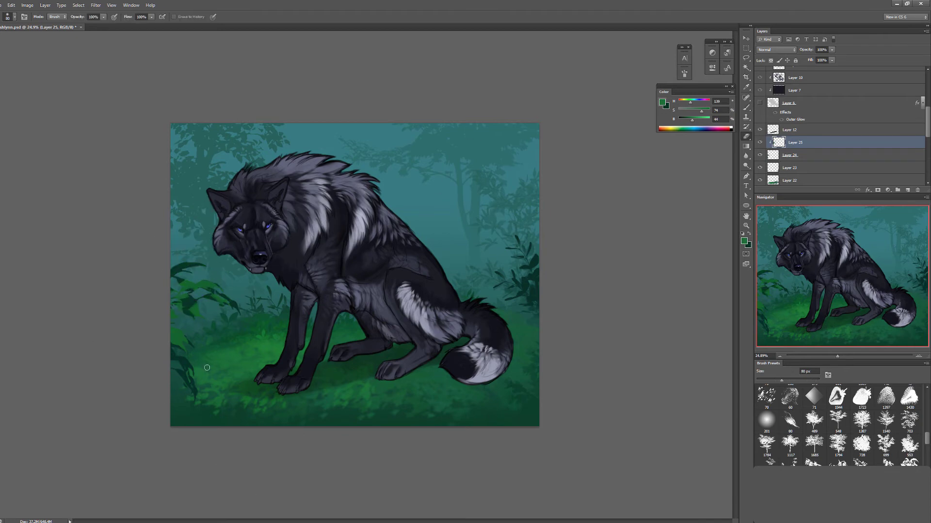
Set the clipped leaf layer's blend mode to Multiply and merge it with the dark branch layer below
{"action": "key", "text": "v"}
{"action": "key", "text": "shift+alt+m"}
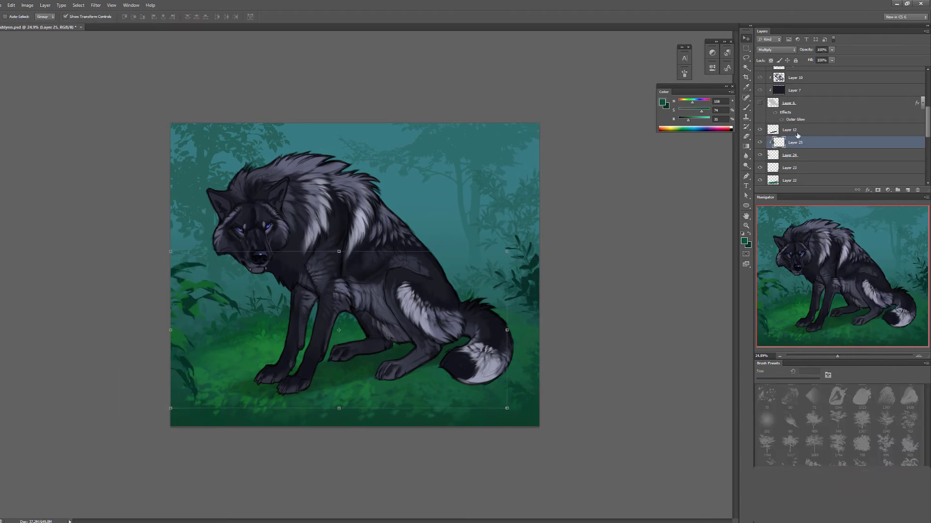
{"action": "key", "text": "ctrl+e"}
{"action": "key", "text": "e"}
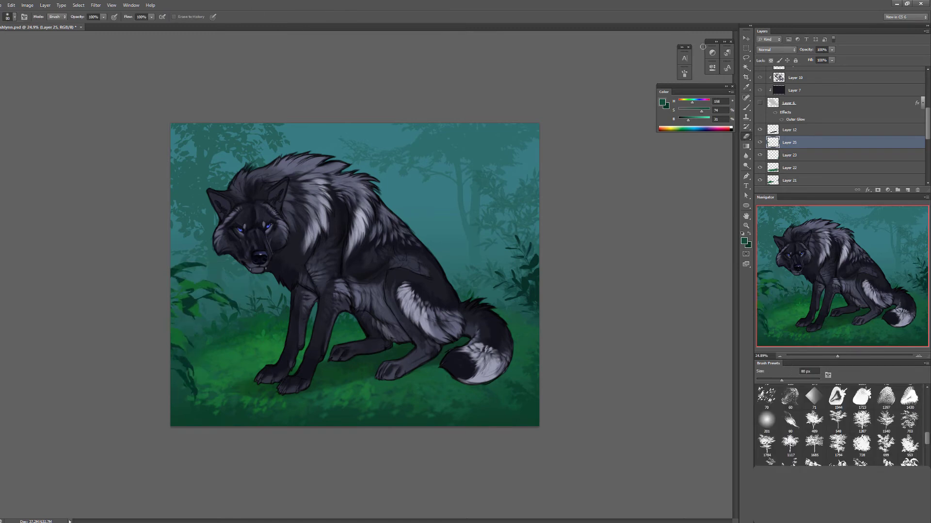
Clear stray marks from the merged leaf layer within a rectangular selection from the wolf's back to the lower right canvas corner
{"action": "left_click_drag", "start_coordinate": [314, 162], "coordinate": [539, 427]}
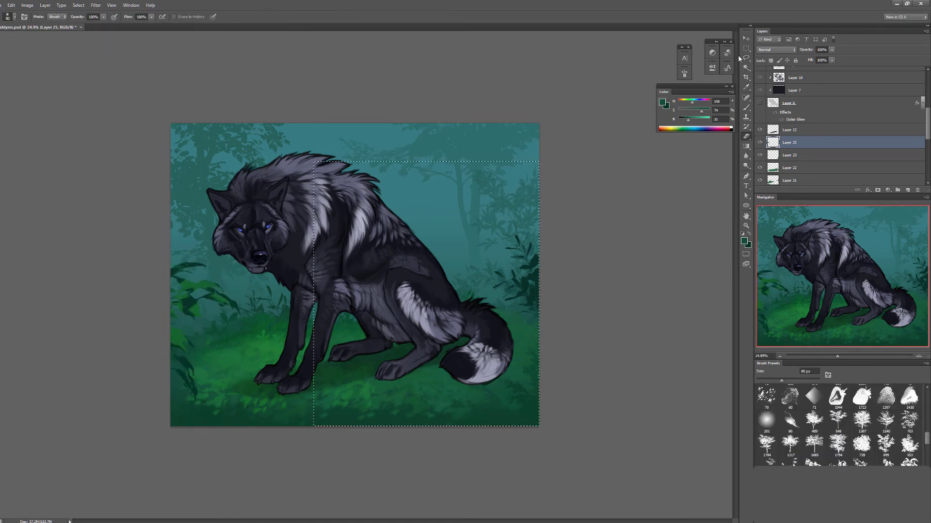
{"action": "right_click", "coordinate": [207, 291]}
{"action": "left_click", "coordinate": [238, 387]}
{"action": "key", "text": "v"}
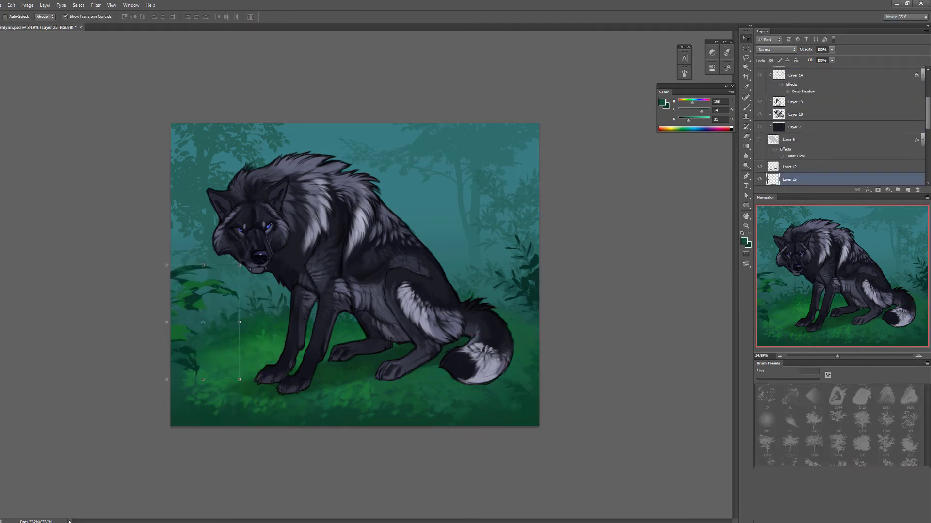
Lock Layer 25's transparent pixels and paint lighter green over its leaves with the foliage brush at 1400 px
{"action": "key", "text": "ctrl+alt+f"}
{"action": "left_click", "coordinate": [313, 17]}
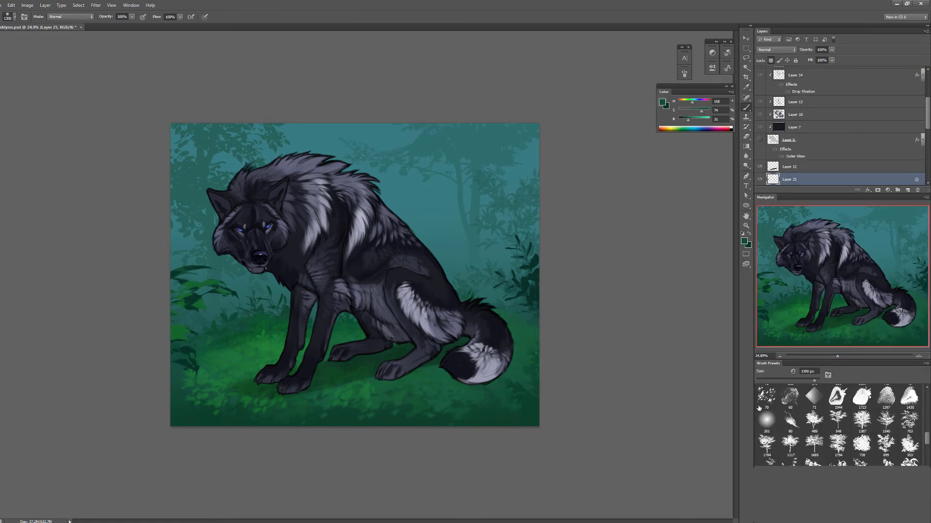
{"action": "key", "text": "bracketright"}
{"action": "key", "text": "bracketright"}
{"action": "key", "text": "bracketright"}
{"action": "key", "text": "bracketright"}
{"action": "key", "text": "bracketright"}
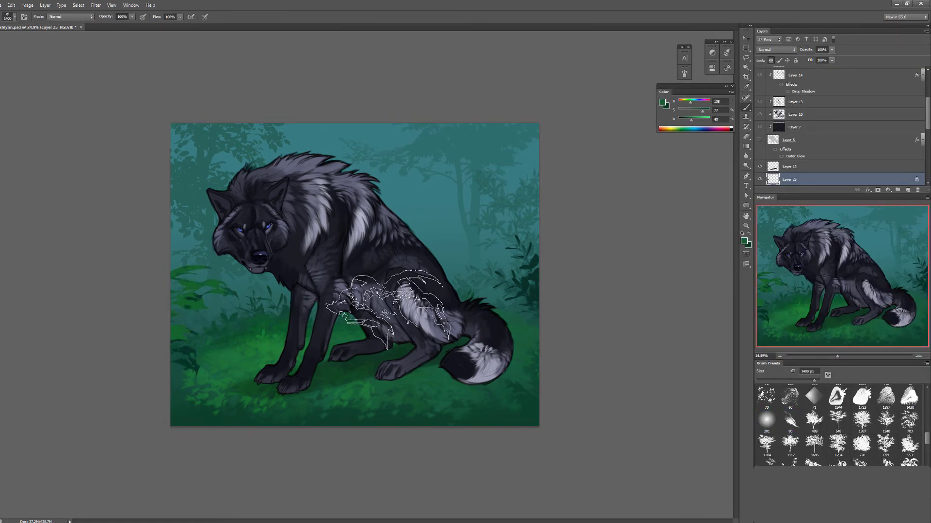
Add a new layer below Layer 25 and stamp very dark green leafy plants in the canvas's lower corners, undoing unwanted stamps
{"action": "key", "text": "ctrl+shift+alt+n"}
{"action": "left_click", "coordinate": [193, 358], "text": "alt"}
{"action": "key", "text": "bracketright"}
{"action": "left_click", "coordinate": [188, 395]}
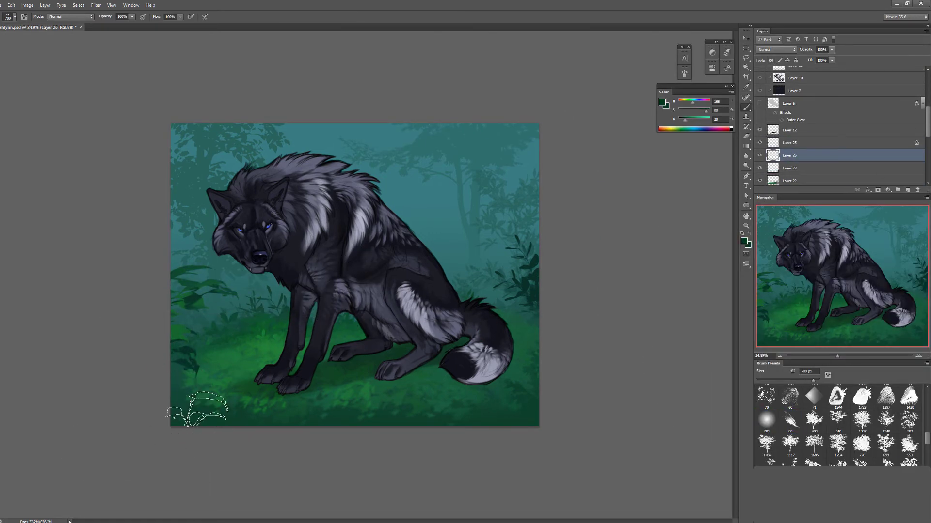
{"action": "key", "text": "ctrl+alt+z"}
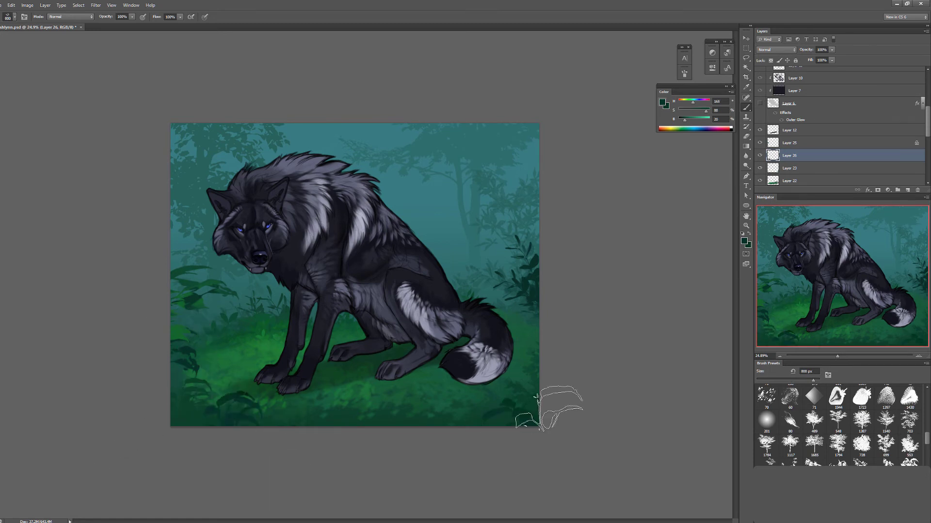
{"action": "key", "text": "ctrl+alt+z"}
Stamp more plants along the canvas's bottom edge at 700 px with sampled dark greens and trim them with a 125 px eraser
{"action": "left_click", "coordinate": [339, 393], "text": "alt"}
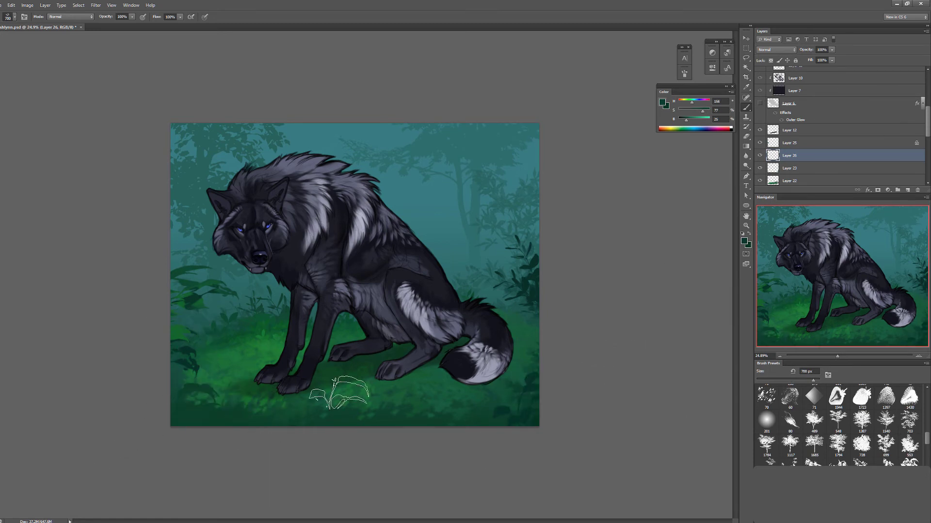
{"action": "key", "text": "bracketleft"}
{"action": "left_click", "coordinate": [538, 420], "text": "alt"}
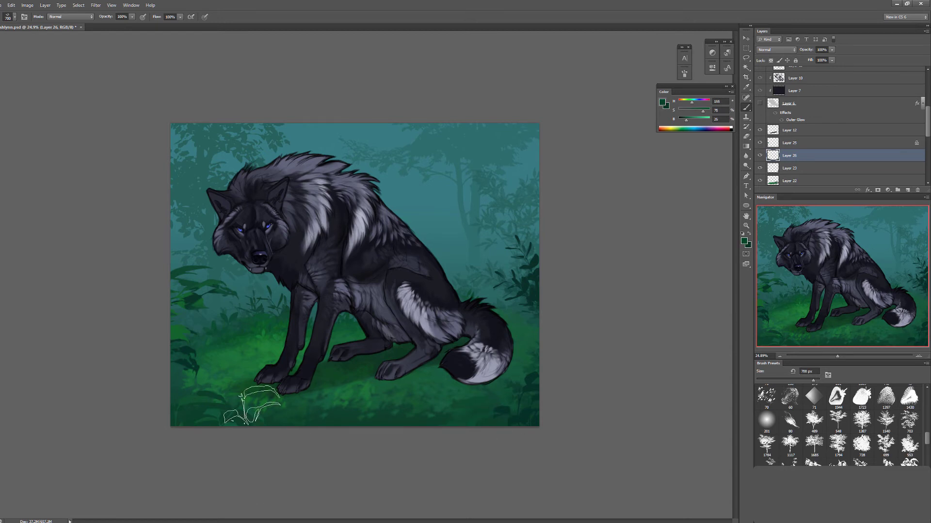
{"action": "key", "text": "e"}
{"action": "key", "text": "bracketleft"}
{"action": "key", "text": "bracketleft"}
{"action": "key", "text": "bracketleft"}
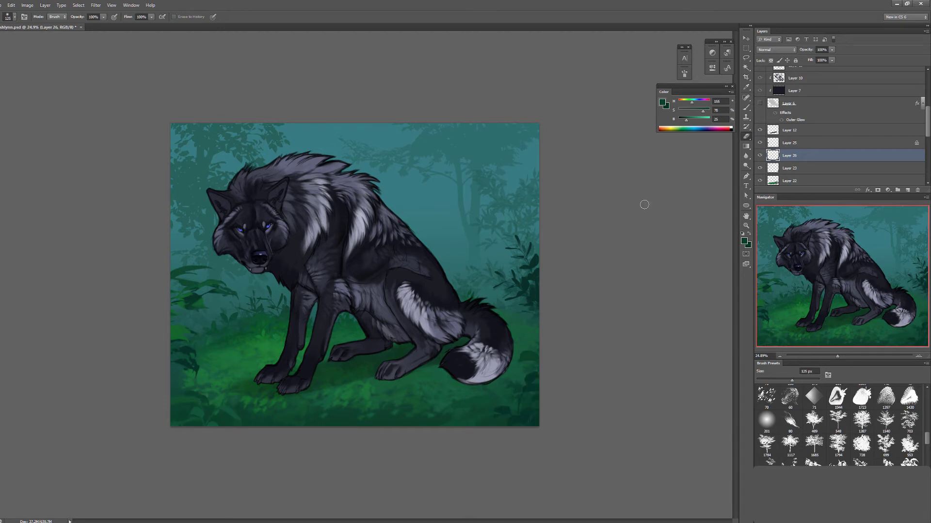
Add a new layer above Layer 15 copy 3 and give it a Drop Shadow effect
{"action": "left_click", "coordinate": [907, 190]}
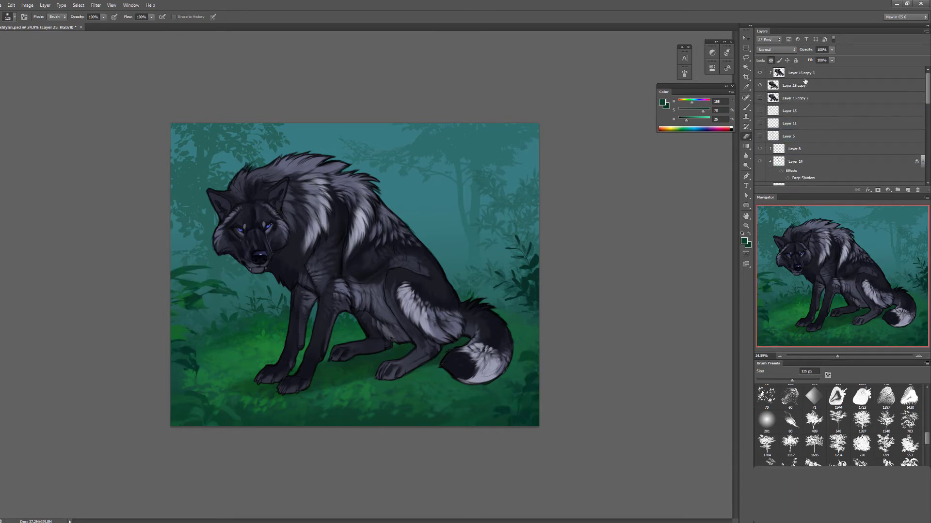
{"action": "key", "text": "b"}
{"action": "left_click", "coordinate": [868, 190]}
{"action": "left_click", "coordinate": [882, 286]}
Choose a small leaf-sprig brush at 200 px and stamp detailed grass around the wolf's paws on Layer 27 in sampled greens
{"action": "scroll", "coordinate": [839, 427], "scroll_direction": "down", "scroll_amount": 10}
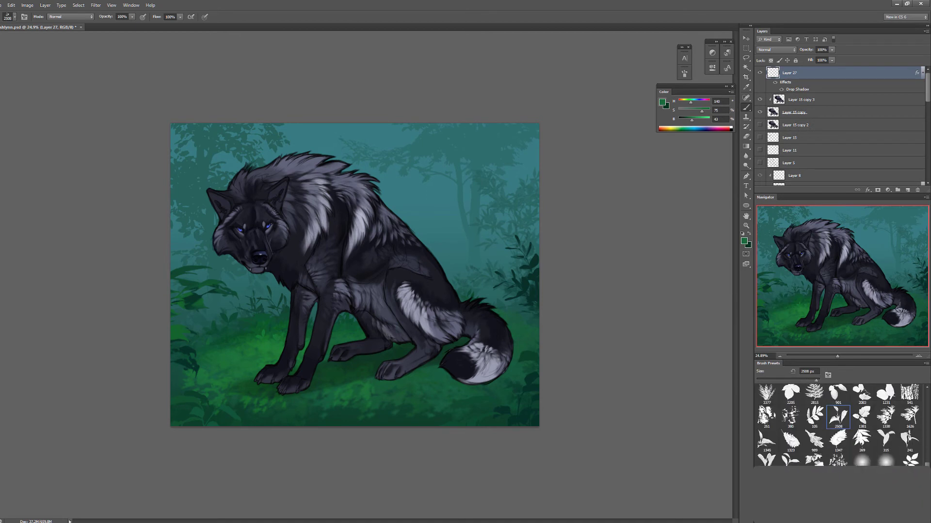
{"action": "scroll", "coordinate": [838, 426], "scroll_direction": "down", "scroll_amount": 5}
{"action": "key", "text": "F5"}
{"action": "left_click", "coordinate": [293, 396], "text": "alt"}
{"action": "key", "text": "bracketleft"}
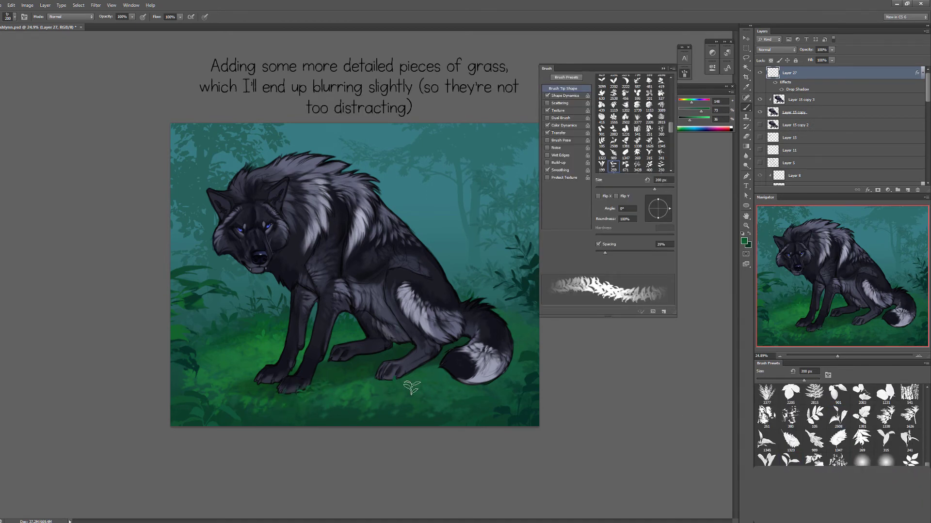
{"action": "left_click", "coordinate": [350, 365], "text": "alt"}
{"action": "key", "text": "bracketleft"}
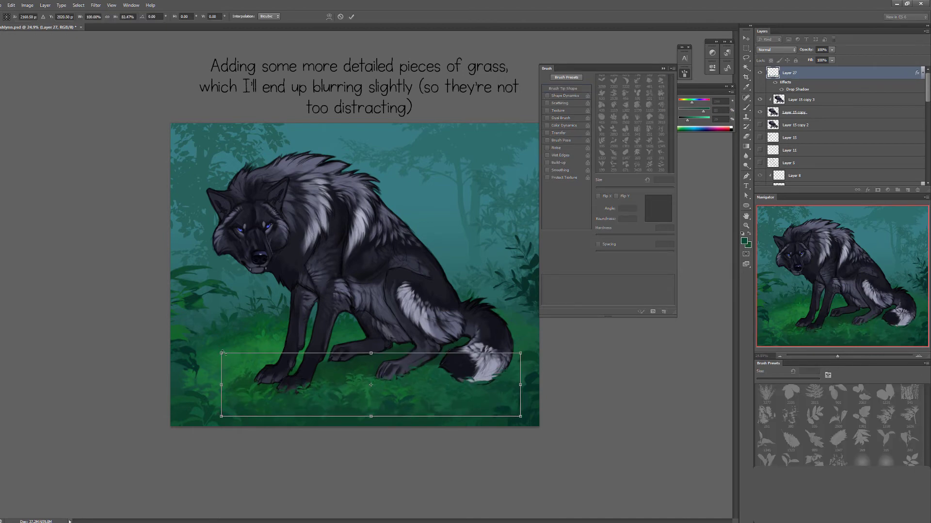
Add Layer 28 above the grass and stamp more small leaves across the ground in sampled greens, varying the brush between 150 and 250 px
{"action": "key", "text": "e"}
{"action": "key", "text": "ctrl+shift+alt+n"}
{"action": "key", "text": "b"}
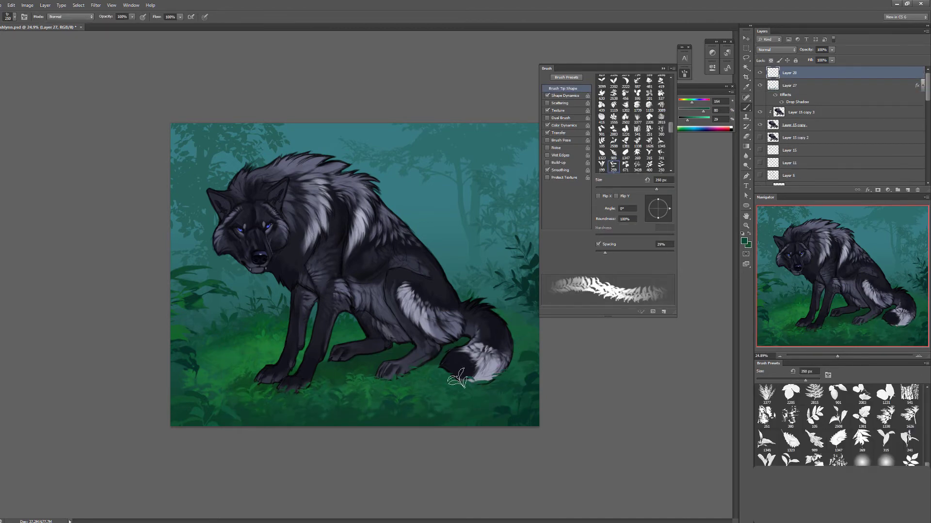
{"action": "left_click", "coordinate": [486, 408], "text": "alt"}
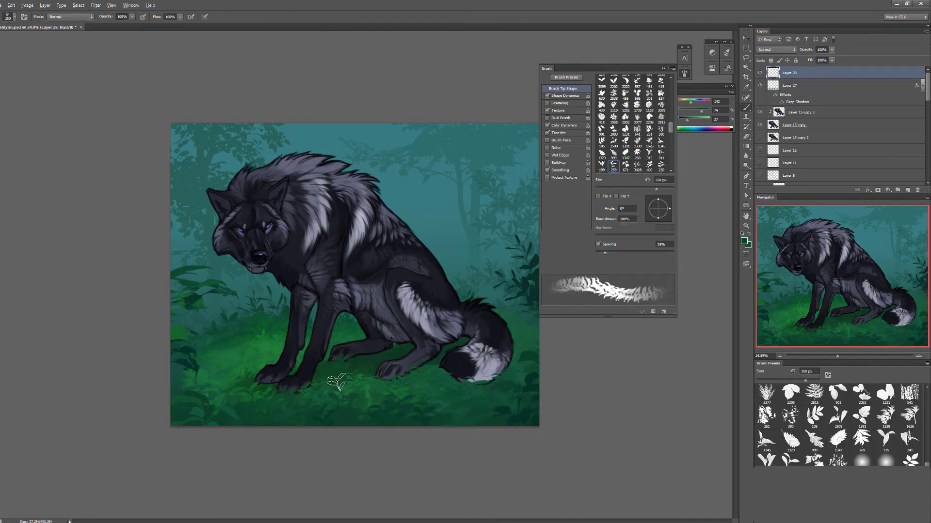
{"action": "key", "text": "bracketleft"}
{"action": "key", "text": "bracketleft"}
{"action": "left_click", "coordinate": [528, 332], "text": "alt"}
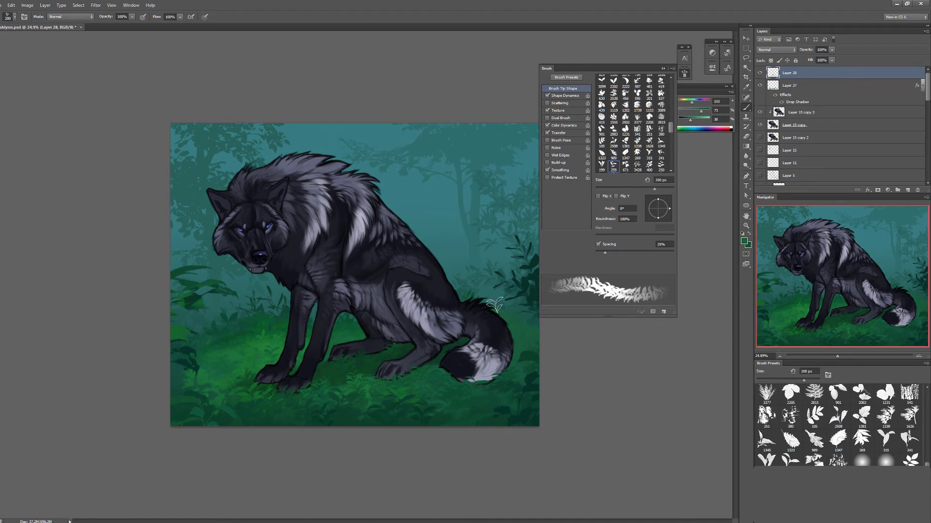
{"action": "left_click", "coordinate": [261, 343], "text": "alt"}
{"action": "key", "text": "bracketright"}
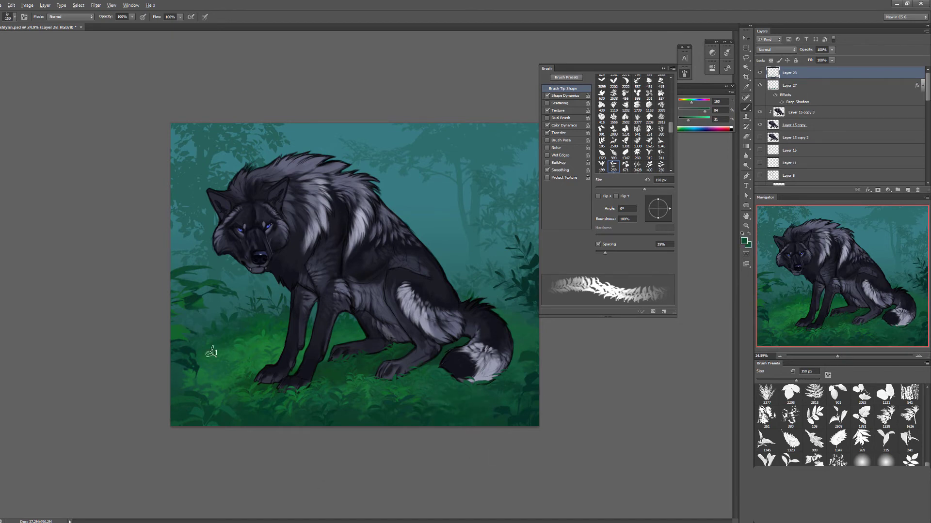
Merge the detailed grass into Layer 28, blur it slightly and touch it up with the eraser and a 175 px leaf brush
{"action": "key", "text": "ctrl+alt+shift+e"}
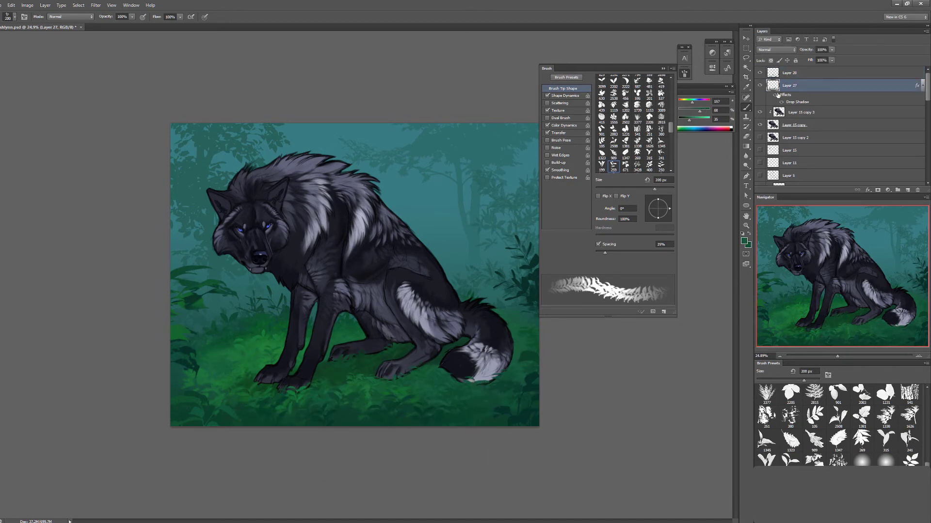
{"action": "left_click", "coordinate": [96, 5]}
{"action": "left_click", "coordinate": [209, 83]}
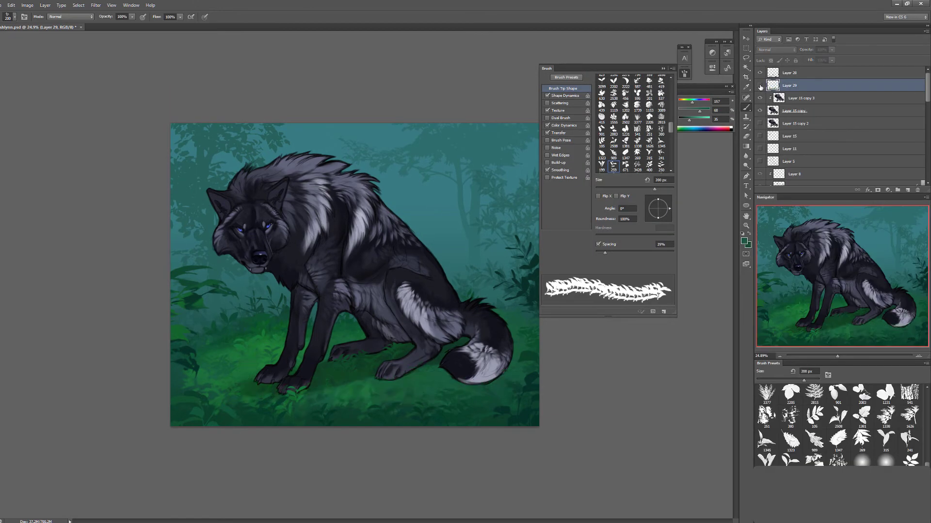
{"action": "key", "text": "F5"}
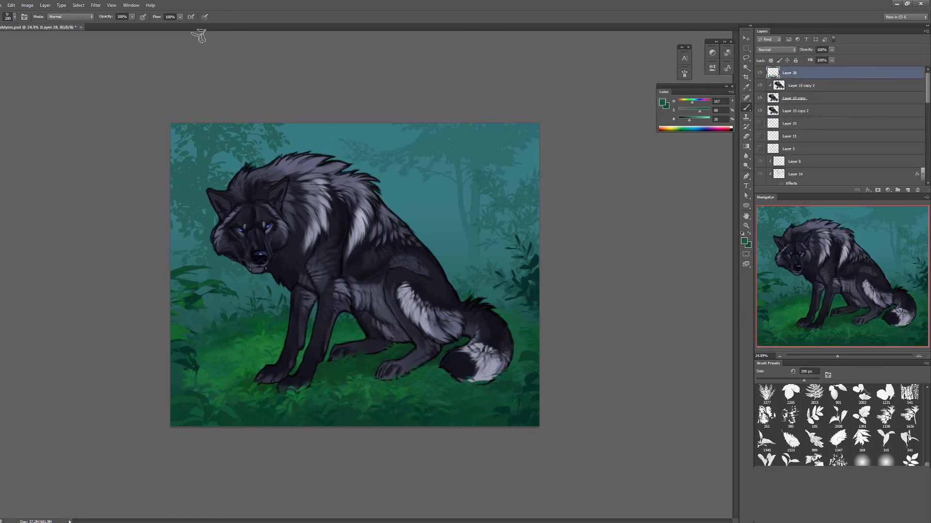
{"action": "left_click", "coordinate": [96, 5]}
{"action": "left_click", "coordinate": [111, 13]}
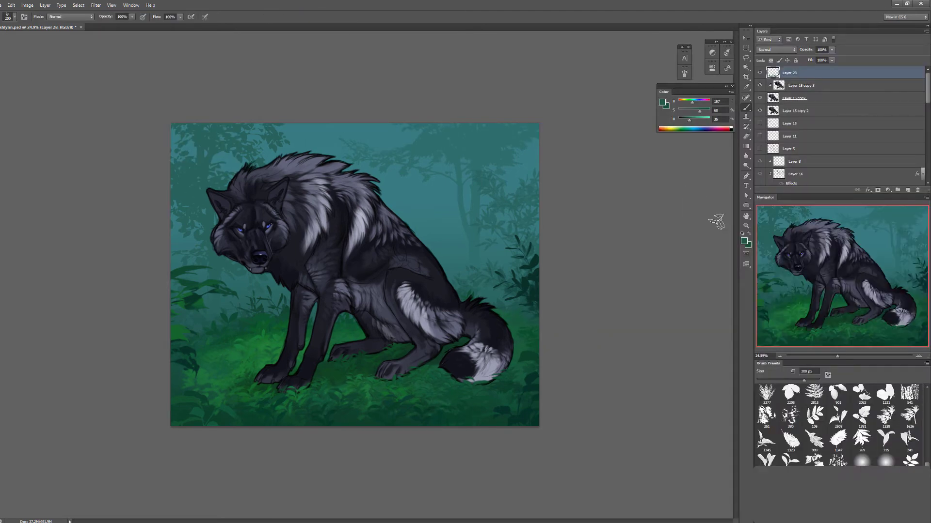
{"action": "left_click", "coordinate": [833, 60]}
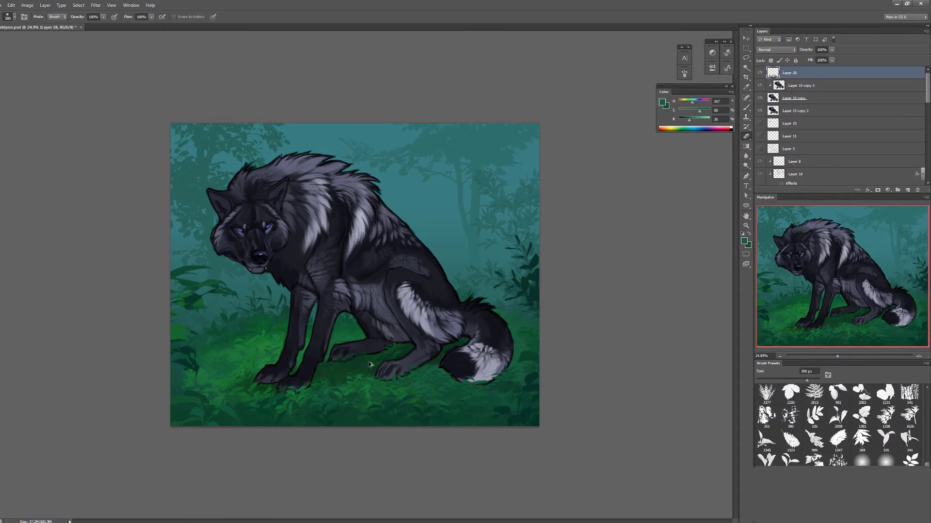
{"action": "key", "text": "b"}
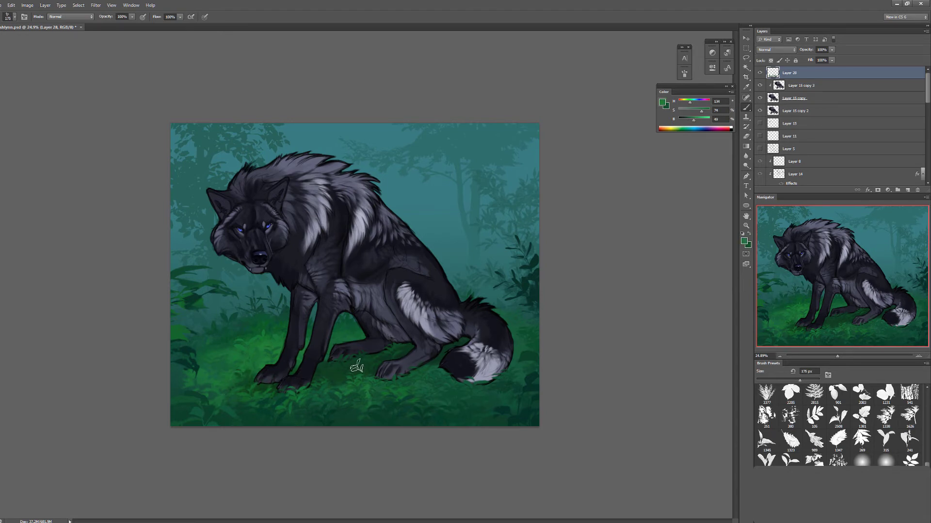
Add Layer 29 and stamp large curved leaves at the canvas's left edge with a flipped single-leaf brush angled at -133°
{"action": "key", "text": "ctrl+shift+alt+n"}
{"action": "key", "text": "bracketright"}
{"action": "key", "text": "F5"}
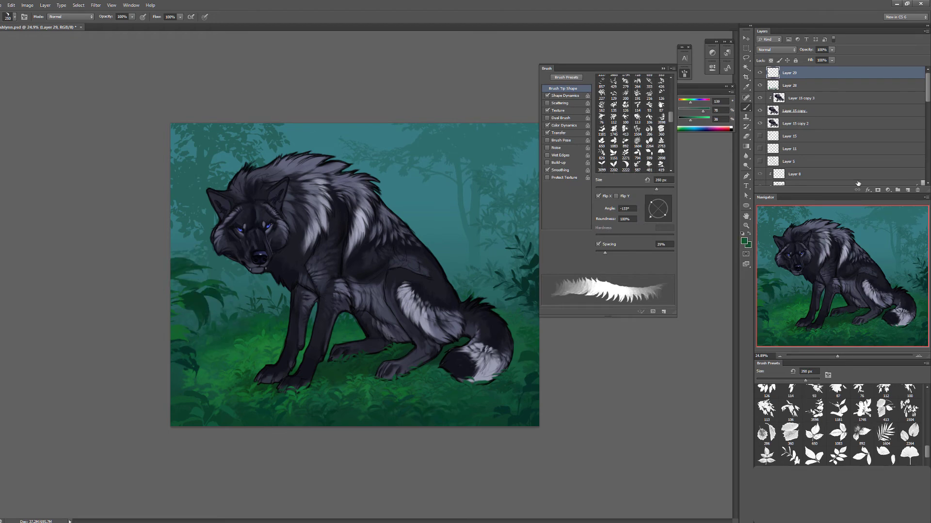
{"action": "left_click", "coordinate": [193, 335], "text": "alt"}
Add Layer 30, lock Layer 29's transparent pixels and darken its leaves with very dark green using a 300 to 400 px brush
{"action": "key", "text": "ctrl+shift+alt+n"}
{"action": "key", "text": "bracketright"}
{"action": "key", "text": "bracketright"}
{"action": "key", "text": "bracketright"}
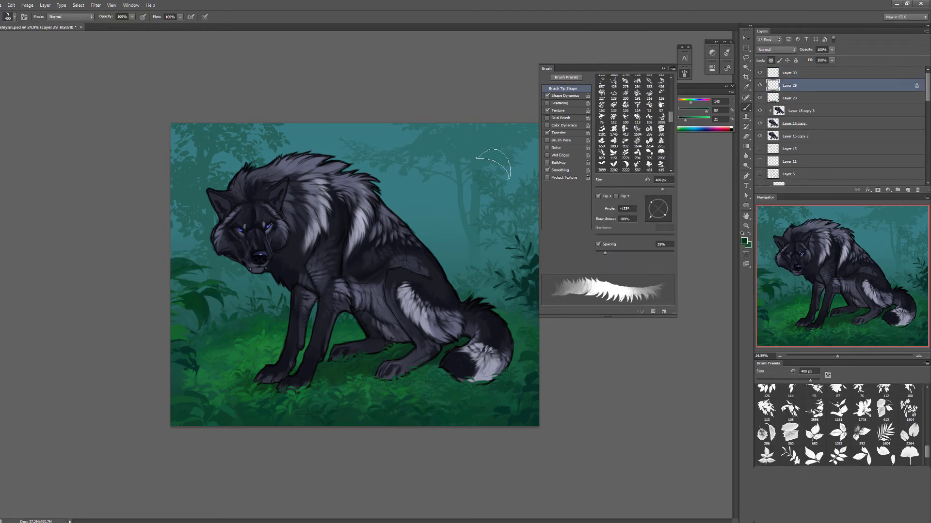
{"action": "key", "text": "bracketright"}
{"action": "key", "text": "bracketright"}
{"action": "left_click", "coordinate": [180, 344], "text": "alt"}
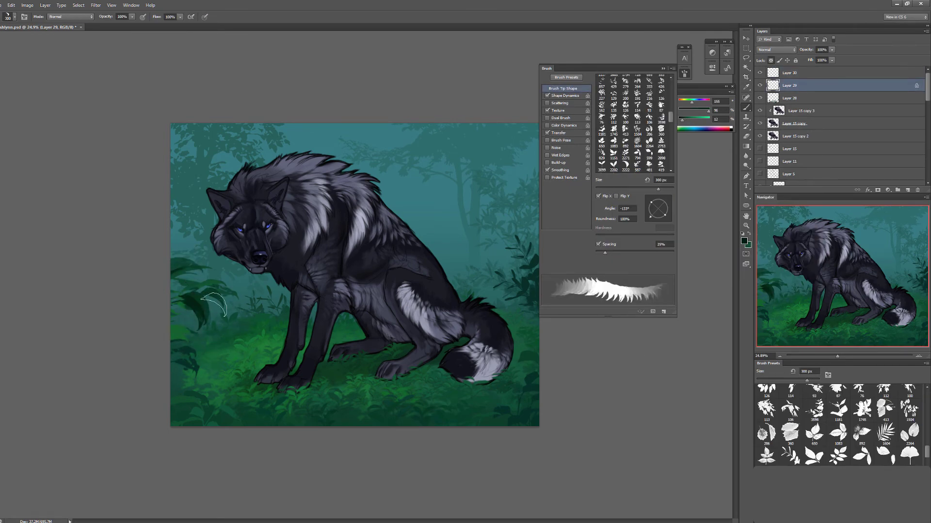
Show the brush's Shape Dynamics and paint green light and shadow onto Layer 29's leaves, reducing the brush from 175 to 30 px
{"action": "left_click", "coordinate": [565, 95]}
{"action": "key", "text": "bracketright"}
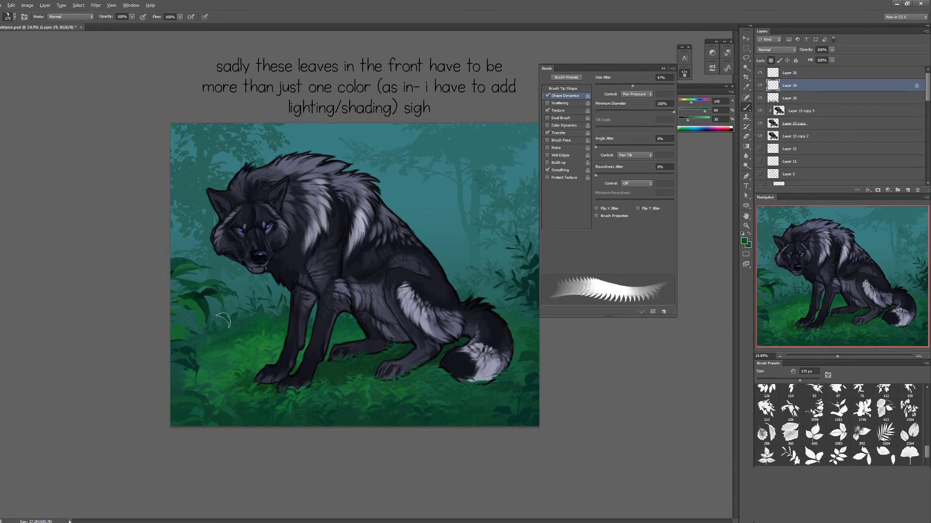
{"action": "key", "text": "bracketleft"}
{"action": "key", "text": "bracketleft"}
{"action": "key", "text": "bracketleft"}
{"action": "key", "text": "bracketleft"}
{"action": "key", "text": "bracketleft"}
{"action": "key", "text": "bracketleft"}
{"action": "key", "text": "bracketleft"}
{"action": "key", "text": "bracketleft"}
{"action": "key", "text": "bracketleft"}
{"action": "key", "text": "bracketleft"}
{"action": "left_click", "coordinate": [208, 328], "text": "alt"}
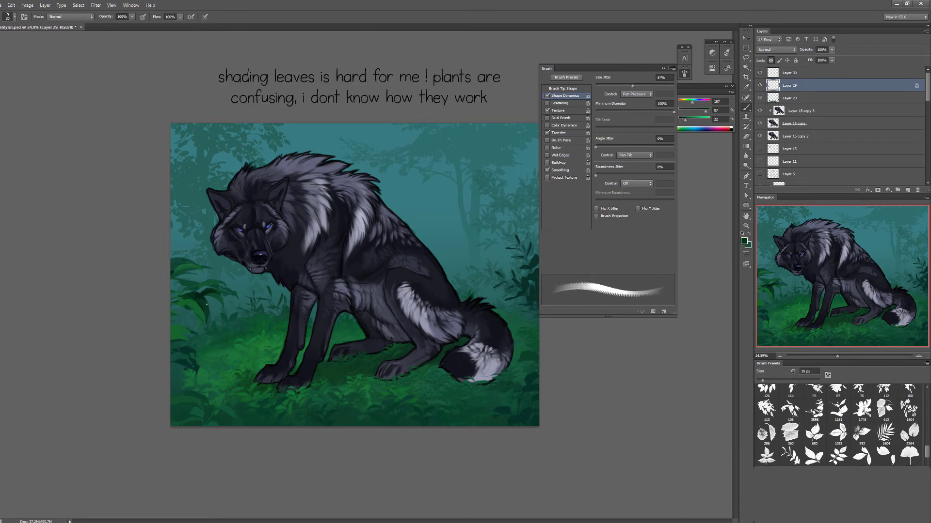
Shade the front leaves on Layer 29 with a larger brush of about 90 px, sampling dark and mid greens from the foliage
{"action": "key", "text": "bracketright"}
{"action": "key", "text": "bracketright"}
{"action": "left_click", "coordinate": [204, 283], "text": "alt"}
{"action": "key", "text": "bracketright"}
{"action": "key", "text": "bracketright"}
{"action": "key", "text": "bracketright"}
{"action": "key", "text": "bracketright"}
{"action": "key", "text": "bracketright"}
{"action": "key", "text": "bracketright"}
{"action": "key", "text": "bracketright"}
{"action": "left_click", "coordinate": [178, 329], "text": "alt"}
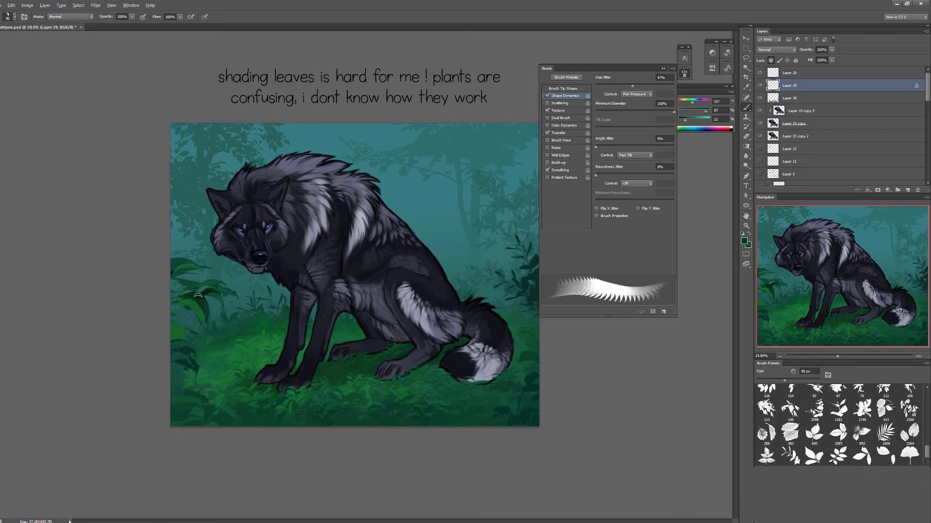
Reduce the brush to about 20 px and paint fine mid-green shading on Layer 29's front leaves, sampling the leaf color
{"action": "key", "text": "bracketleft"}
{"action": "key", "text": "bracketleft"}
{"action": "key", "text": "bracketleft"}
{"action": "key", "text": "bracketleft"}
{"action": "key", "text": "bracketleft"}
{"action": "left_click", "coordinate": [208, 291], "text": "alt"}
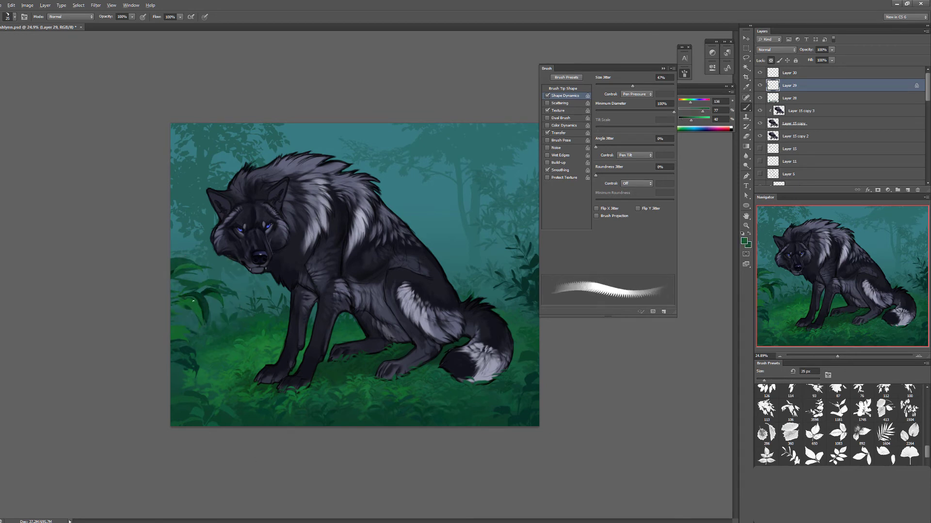
Enlarge the brush to 150 px and shade the lower front leaves on Layer 29 with a sampled dark green
{"action": "key", "text": "bracketright"}
{"action": "key", "text": "bracketright"}
{"action": "key", "text": "bracketright"}
{"action": "key", "text": "bracketright"}
{"action": "key", "text": "bracketright"}
{"action": "key", "text": "bracketright"}
{"action": "key", "text": "bracketright"}
{"action": "key", "text": "bracketright"}
{"action": "key", "text": "bracketright"}
{"action": "left_click", "coordinate": [203, 323], "text": "alt"}
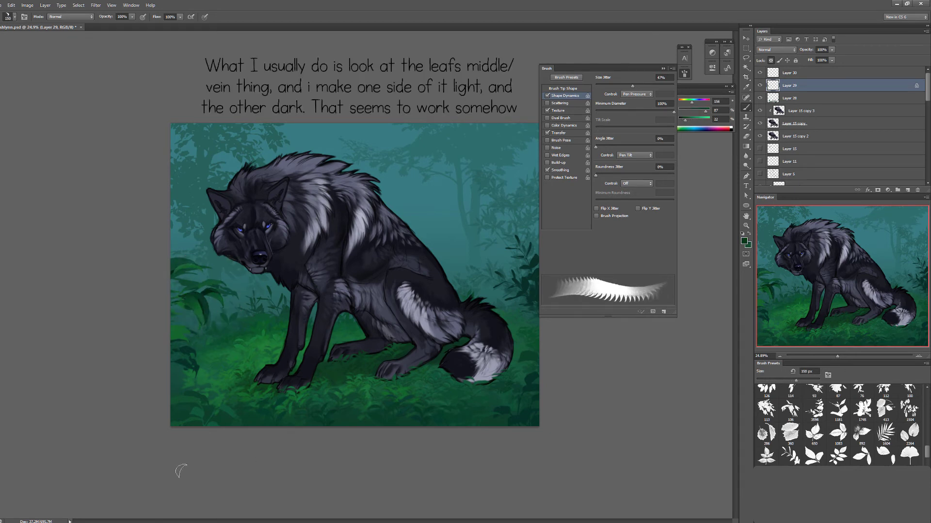
Add Layer 31 above Layer 29 and paint small leaf details with the curved leaf brush reduced to 35 px
{"action": "left_click", "coordinate": [908, 190]}
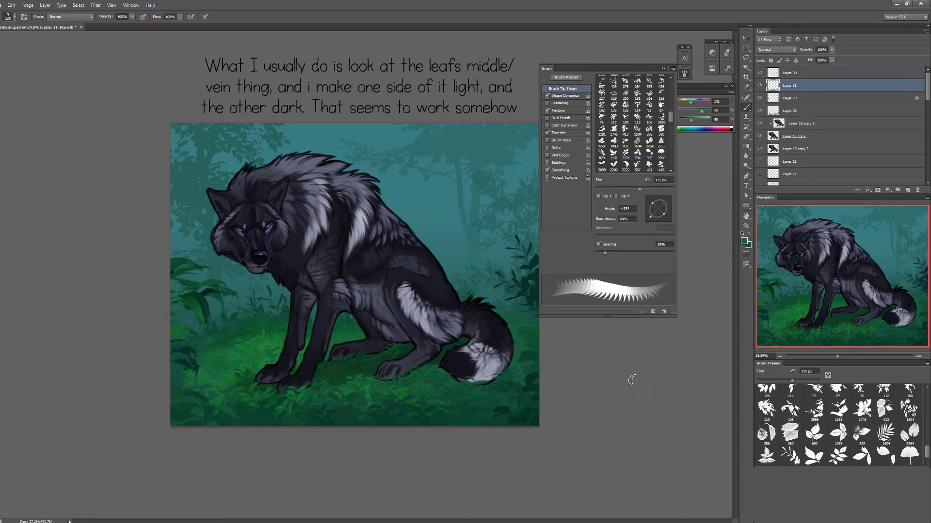
{"action": "key", "text": "bracketleft"}
{"action": "key", "text": "bracketleft"}
{"action": "key", "text": "bracketleft"}
{"action": "key", "text": "bracketleft"}
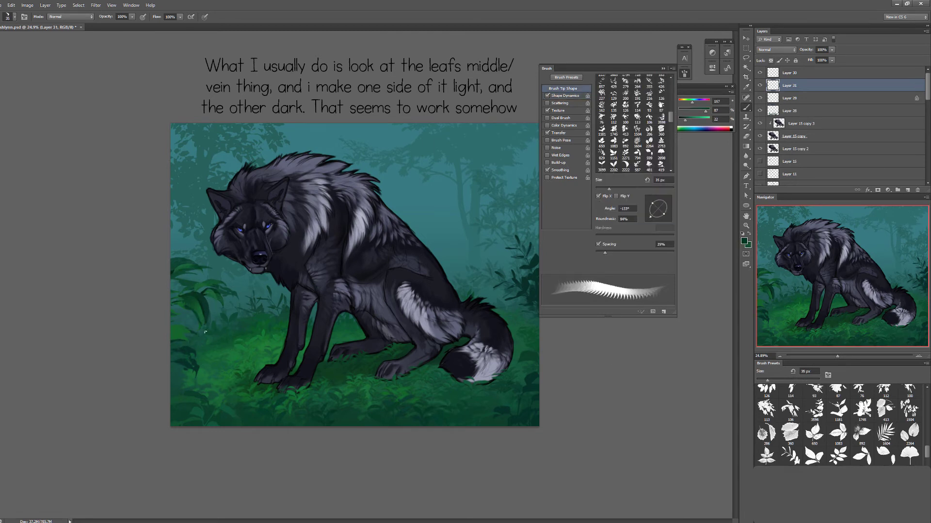
Paint larger curved leaves on Layer 31 in sampled green, setting 7% spacing, -110° angle and 100% roundness and enlarging the brush to 300 px
{"action": "left_click", "coordinate": [198, 307], "text": "alt"}
{"action": "key", "text": "bracketright"}
{"action": "key", "text": "bracketright"}
{"action": "key", "text": "bracketright"}
{"action": "key", "text": "bracketright"}
{"action": "key", "text": "bracketright"}
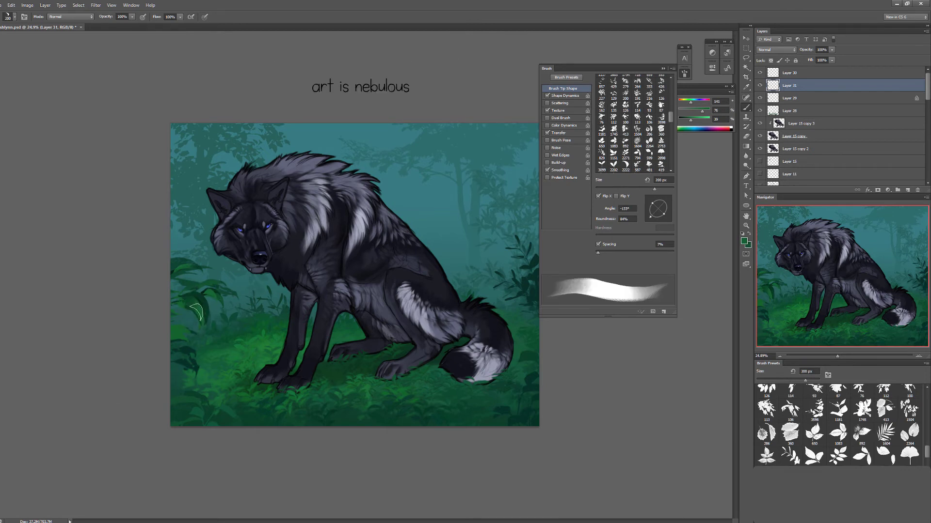
{"action": "key", "text": "bracketright"}
{"action": "key", "text": "bracketright"}
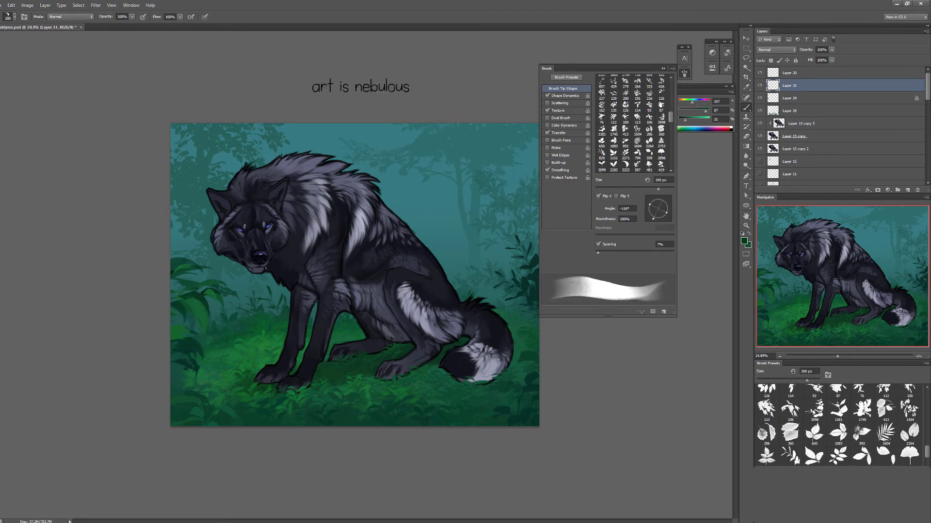
Add more curved leaves on Layer 31 in sampled greens at 200 to 250 px, and unlock Layer 29's transparent pixels
{"action": "left_click", "coordinate": [196, 324], "text": "alt"}
{"action": "key", "text": "bracketleft"}
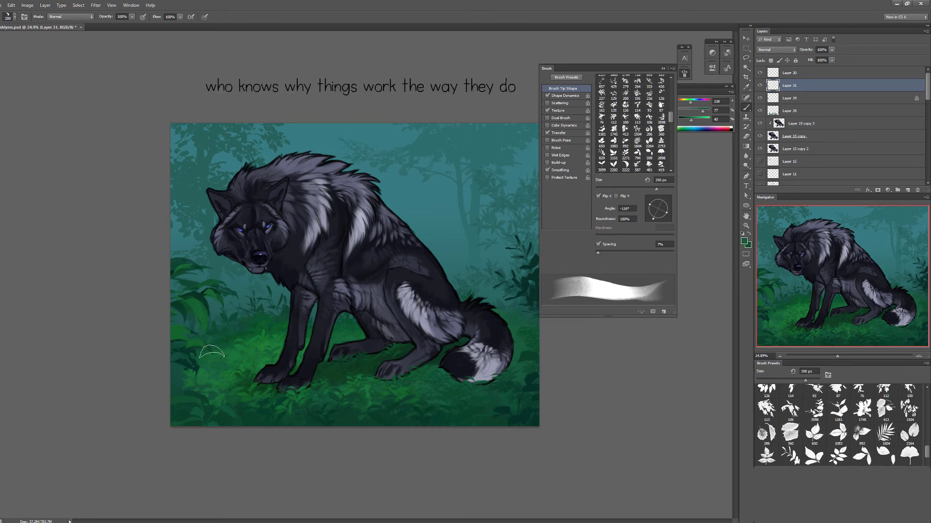
{"action": "key", "text": "bracketleft"}
{"action": "key", "text": "F5"}
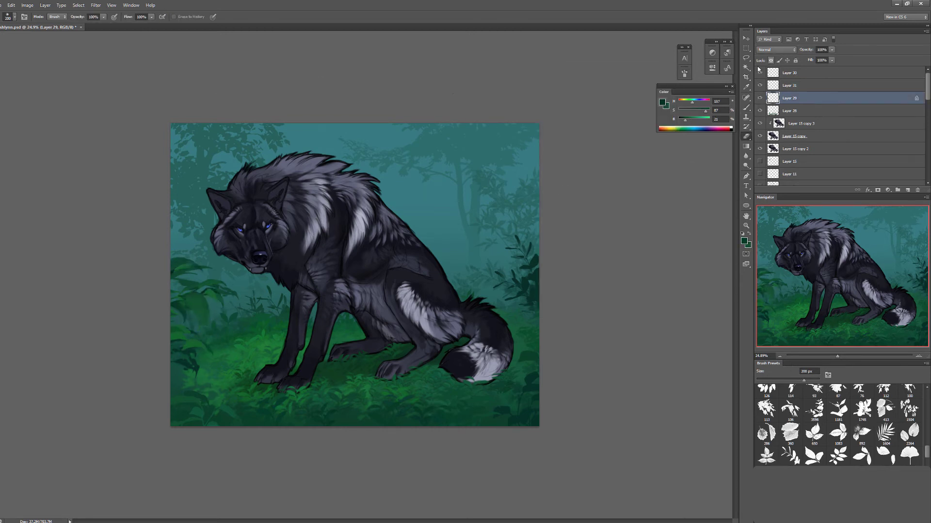
{"action": "key", "text": "b"}
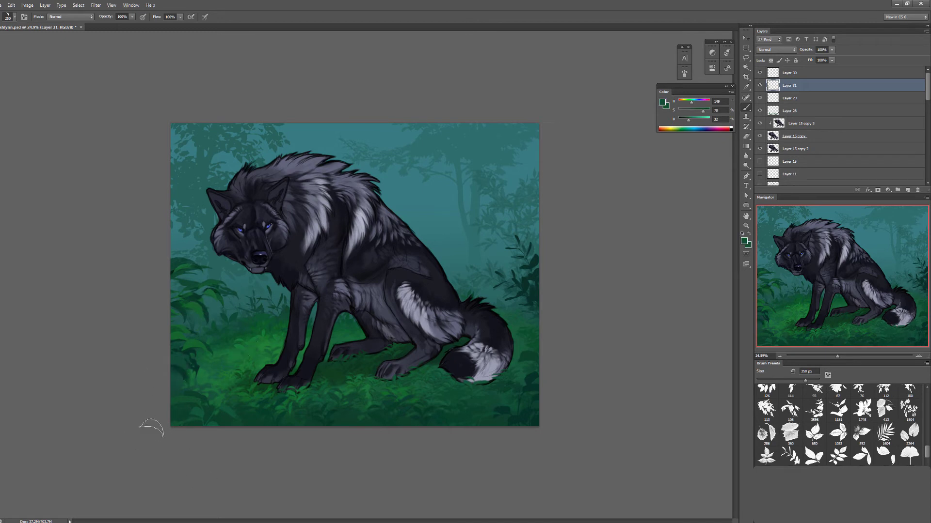
Try a drooping-leaf brush tip at 400 px and a -79° angle at the canvas's lower-right corner
{"action": "scroll", "coordinate": [926, 456], "scroll_direction": "up", "scroll_amount": 3}
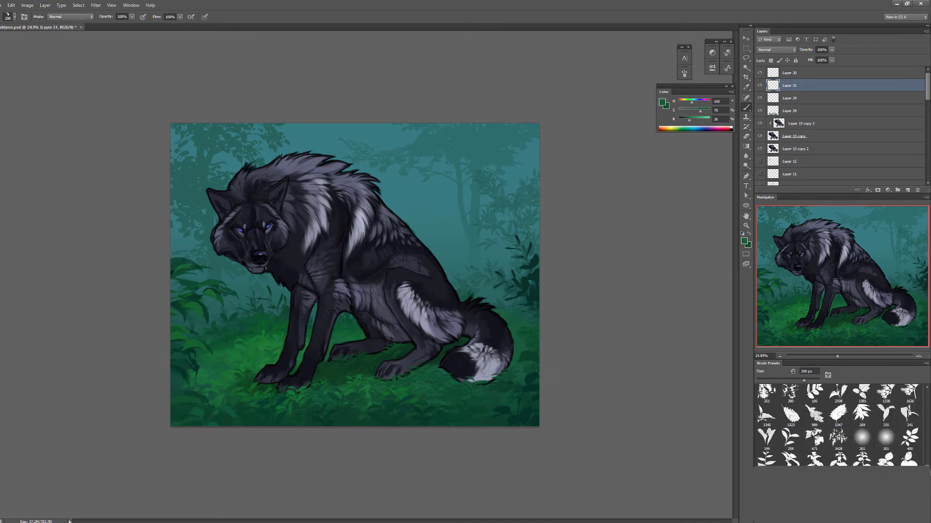
{"action": "left_click", "coordinate": [797, 415]}
{"action": "key", "text": "F5"}
{"action": "key", "text": "period"}
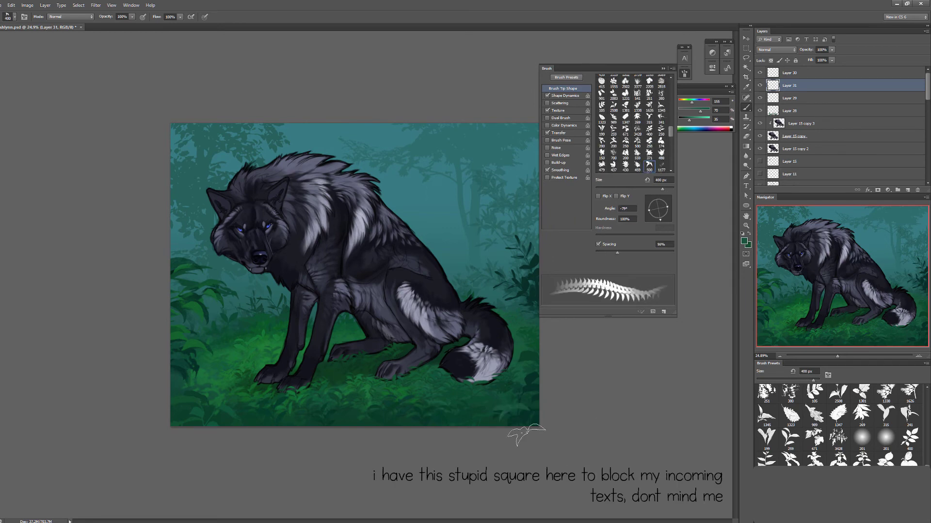
Cycle through the plant tips and try a broad-leaved one at about 500 px in very dark green at the lower-right corner
{"action": "key", "text": "period"}
{"action": "key", "text": "period"}
{"action": "key", "text": "period"}
{"action": "key", "text": "period"}
{"action": "key", "text": "period"}
{"action": "key", "text": "period"}
{"action": "key", "text": "period"}
{"action": "key", "text": "period"}
{"action": "key", "text": "period"}
{"action": "key", "text": "period"}
{"action": "key", "text": "period"}
{"action": "key", "text": "period"}
{"action": "key", "text": "period"}
{"action": "key", "text": "period"}
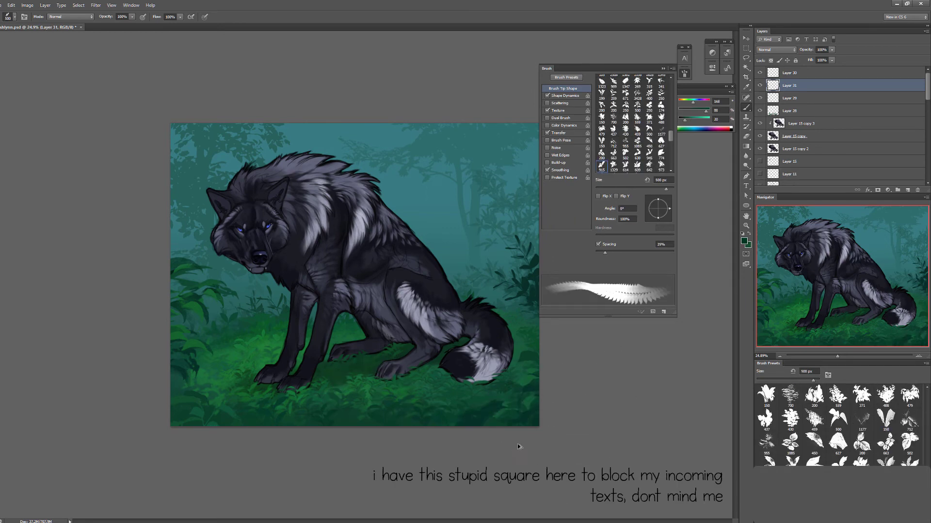
{"action": "key", "text": "bracketright"}
{"action": "left_click", "coordinate": [547, 132]}
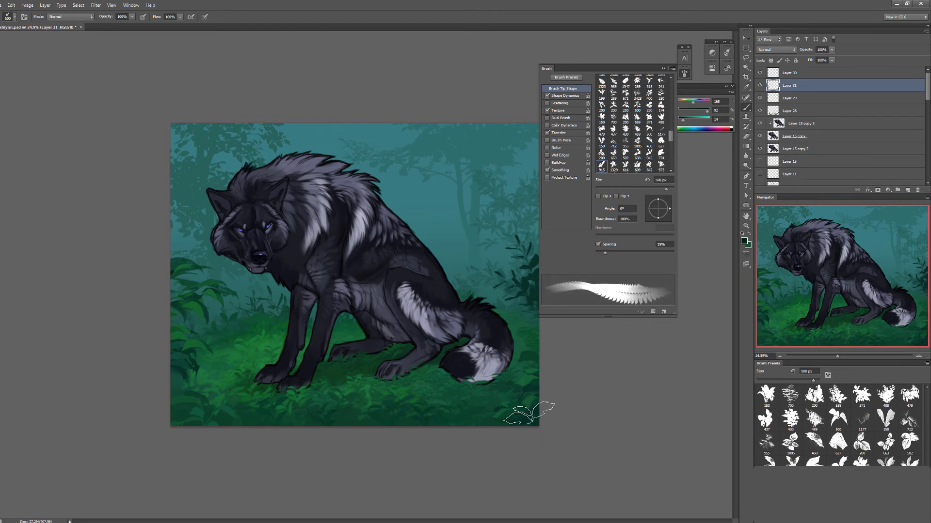
{"action": "key", "text": "F5"}
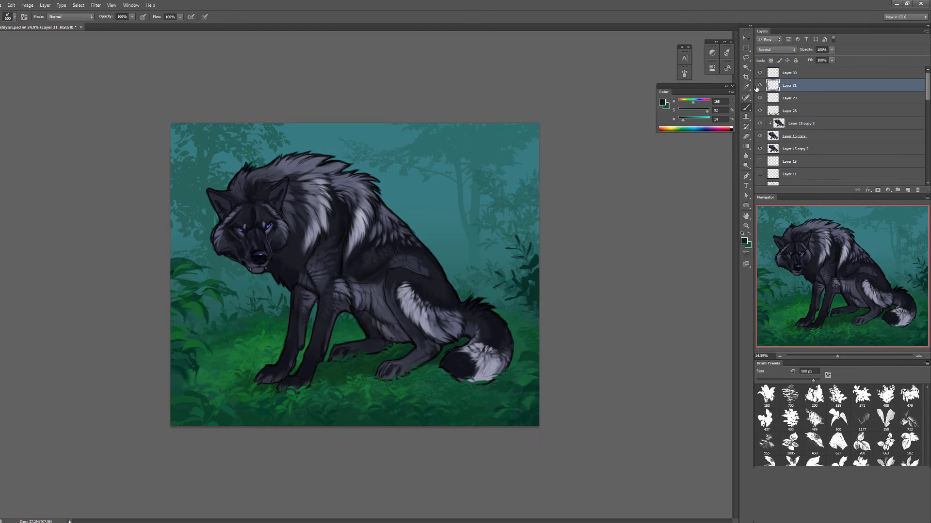
Try a different broad-leaf brush tip, angled at -42°, in mid green at the canvas's lower-right corner
{"action": "key", "text": "bracketleft"}
{"action": "key", "text": "bracketleft"}
{"action": "key", "text": "bracketleft"}
{"action": "key", "text": "bracketleft"}
{"action": "left_click", "coordinate": [746, 108]}
{"action": "key", "text": "F5"}
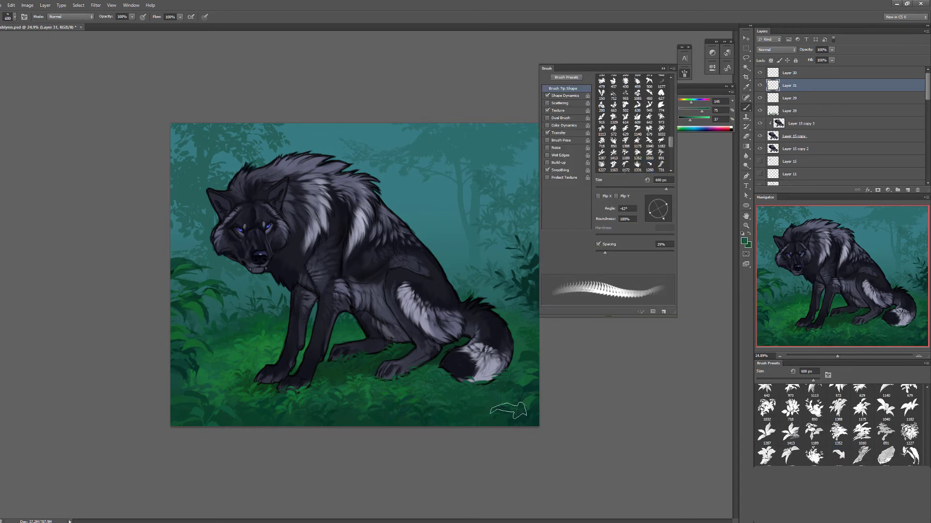
Switch to a leaf tip at 300 px and -80°, flip it horizontally and try it with greens sampled from the right-hand foliage
{"action": "key", "text": "period"}
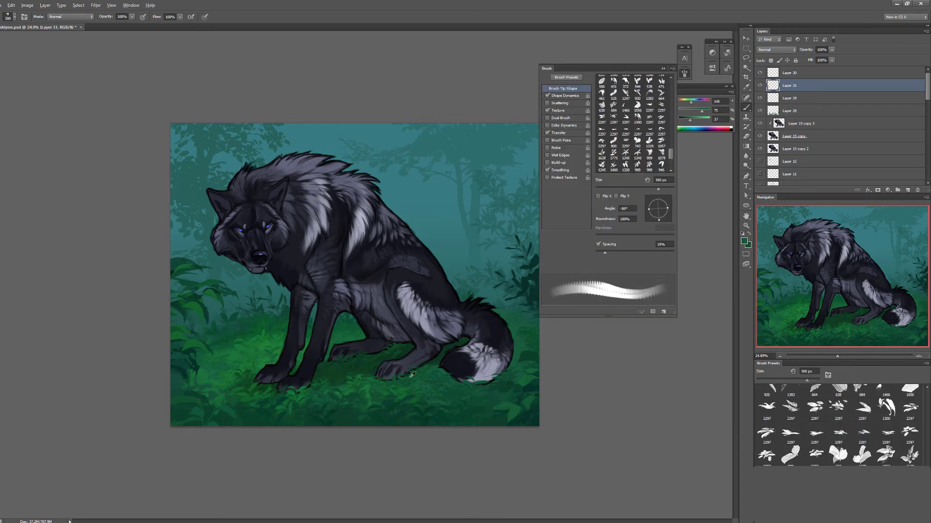
{"action": "left_click", "coordinate": [519, 414], "text": "alt"}
{"action": "left_click", "coordinate": [518, 284], "text": "alt"}
{"action": "left_click", "coordinate": [598, 196]}
{"action": "key", "text": "bracketleft"}
{"action": "key", "text": "bracketleft"}
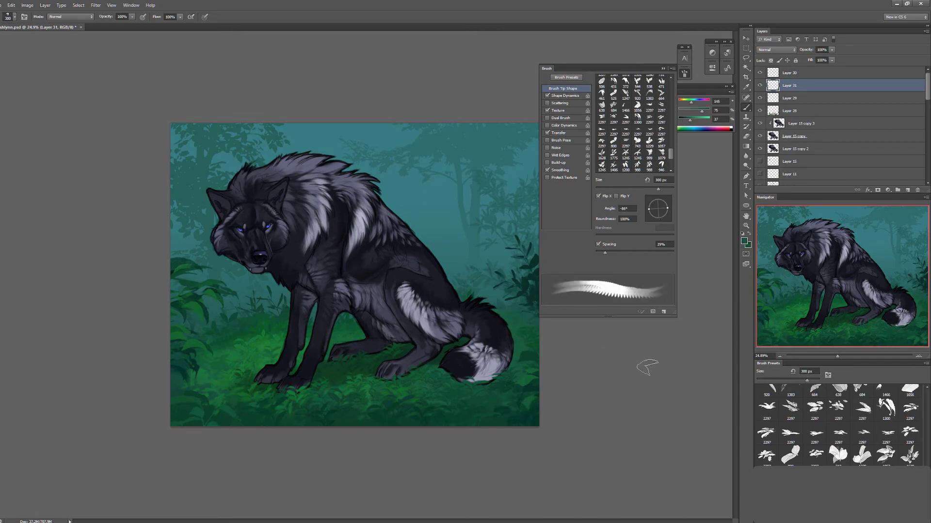
Go back through the brush tips and try the 126 px leaf-cluster tip enlarged to 400 px and rotated to -63°
{"action": "key", "text": "comma"}
{"action": "key", "text": "comma"}
{"action": "key", "text": "comma"}
{"action": "key", "text": "comma"}
{"action": "key", "text": "comma"}
{"action": "key", "text": "comma"}
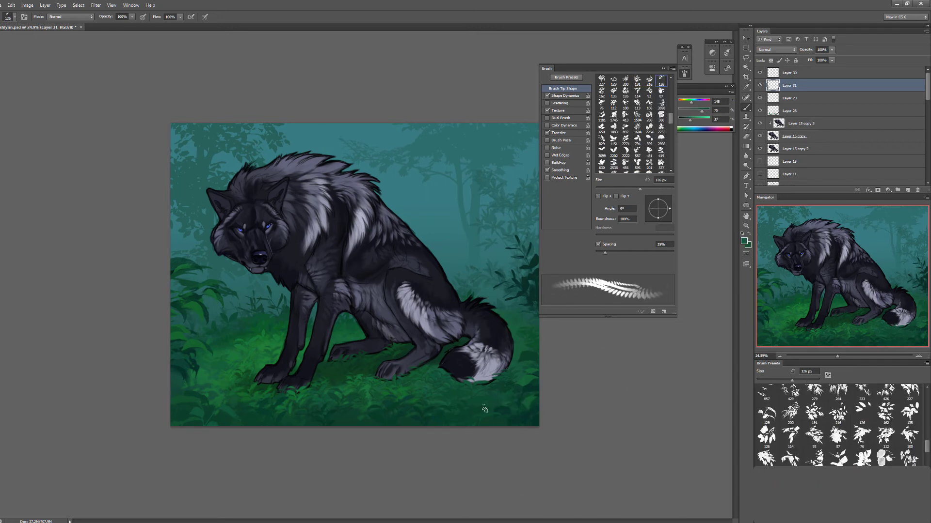
{"action": "key", "text": "comma"}
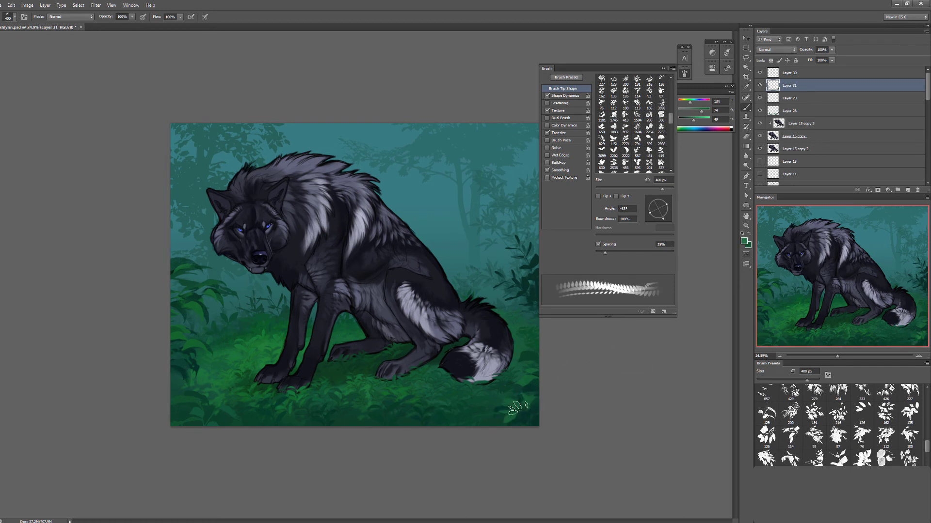
Switch to the 129 px plant tip, flip it horizontally and enlarge it for stamping at the canvas's lower-right corner
{"action": "key", "text": "comma"}
{"action": "key", "text": "comma"}
{"action": "key", "text": "comma"}
{"action": "key", "text": "comma"}
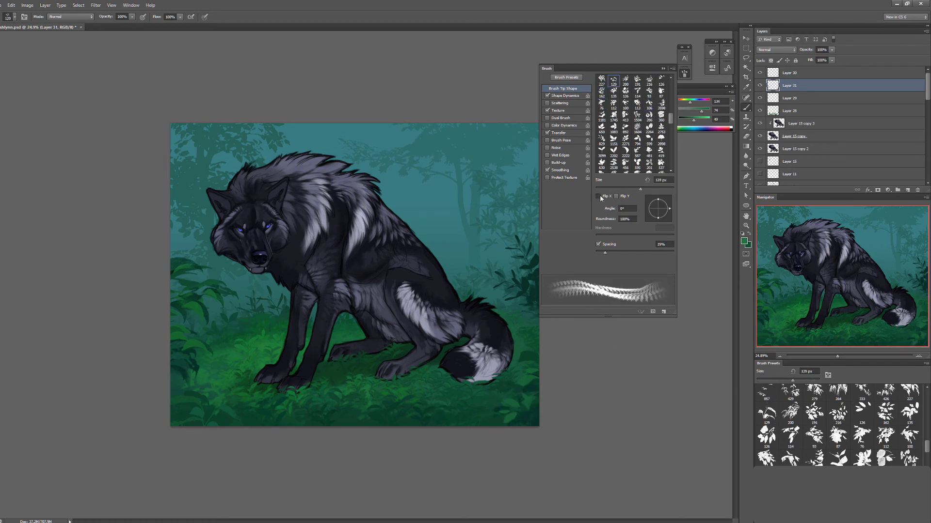
{"action": "key", "text": "bracketright"}
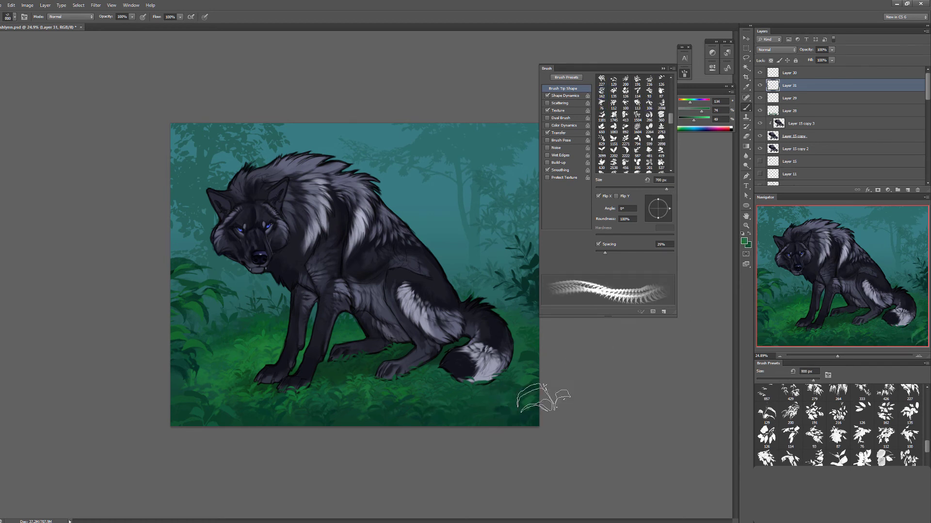
Turn off Transfer, try the flipped plant tip at 600 px in sampled dark green, and preview a 15 px Field Blur on Layer 31
{"action": "key", "text": "comma"}
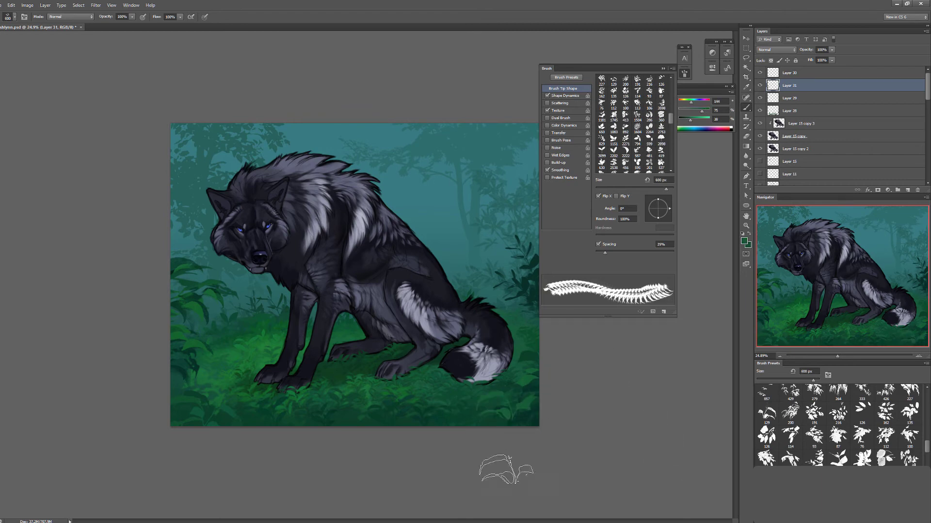
{"action": "left_click", "coordinate": [532, 410], "text": "alt"}
{"action": "key", "text": "ctrl+f"}
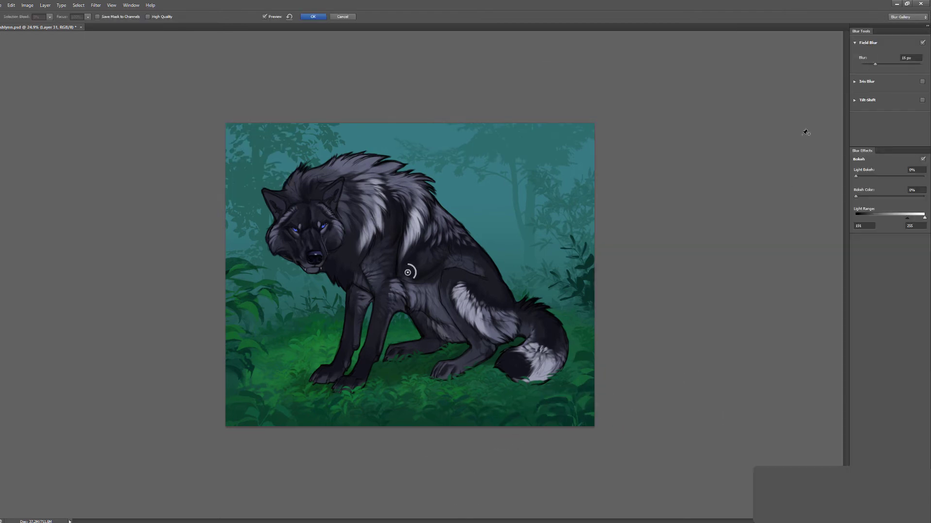
{"action": "key", "text": "Escape"}
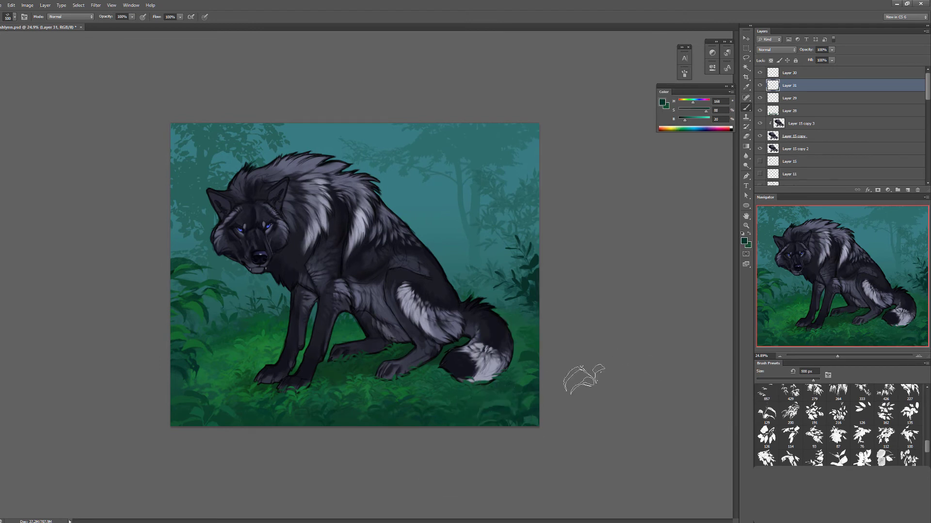
Stamp the plant tip on Layer 31 in very dark green, going from 1000 px down to about 500 px and changing its flip
{"action": "key", "text": "e"}
{"action": "key", "text": "b"}
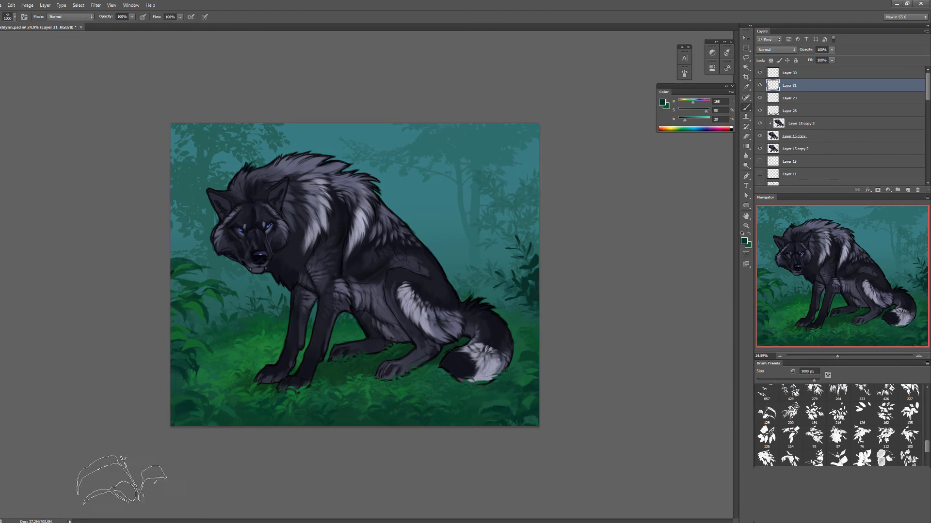
{"action": "key", "text": "F5"}
{"action": "key", "text": "F5"}
{"action": "key", "text": "bracketleft"}
{"action": "key", "text": "bracketleft"}
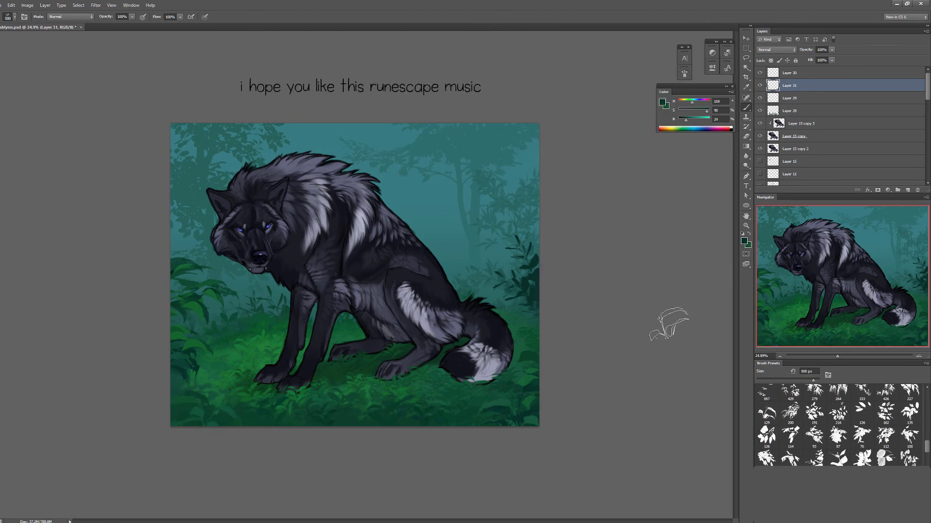
{"action": "key", "text": "F5"}
{"action": "key", "text": "F5"}
Clean up the plants stamped on Layer 31 with an enlarged eraser
{"action": "key", "text": "e"}
{"action": "key", "text": "bracketright"}
{"action": "key", "text": "bracketright"}
{"action": "key", "text": "bracketright"}
{"action": "key", "text": "bracketright"}
{"action": "key", "text": "bracketright"}
{"action": "key", "text": "bracketright"}
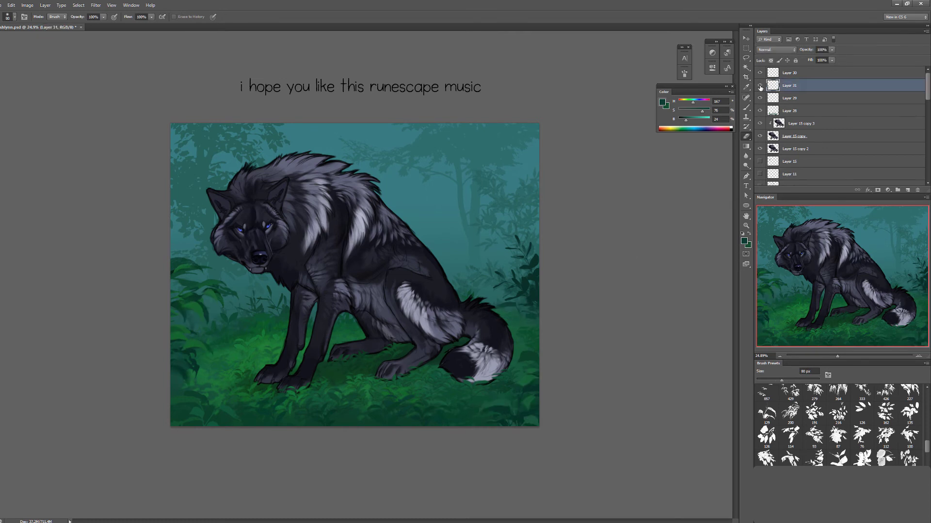
Select Layer 25, unlock its transparent pixels and erase parts of its foliage behind the front leaves with a larger eraser
{"action": "right_click", "coordinate": [789, 98]}
{"action": "left_click", "coordinate": [810, 141]}
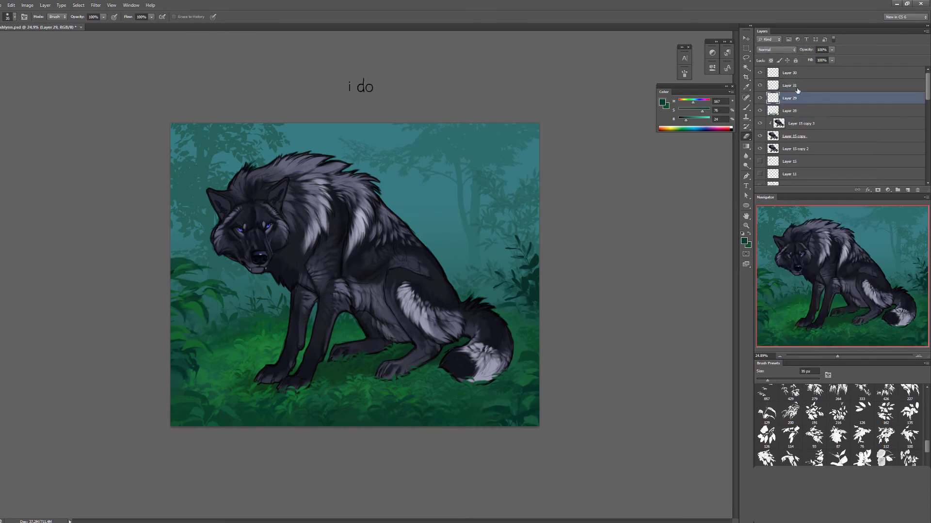
{"action": "key", "text": "bracketleft"}
{"action": "scroll", "coordinate": [824, 126], "scroll_direction": "down", "scroll_amount": 6}
{"action": "left_click", "coordinate": [789, 152]}
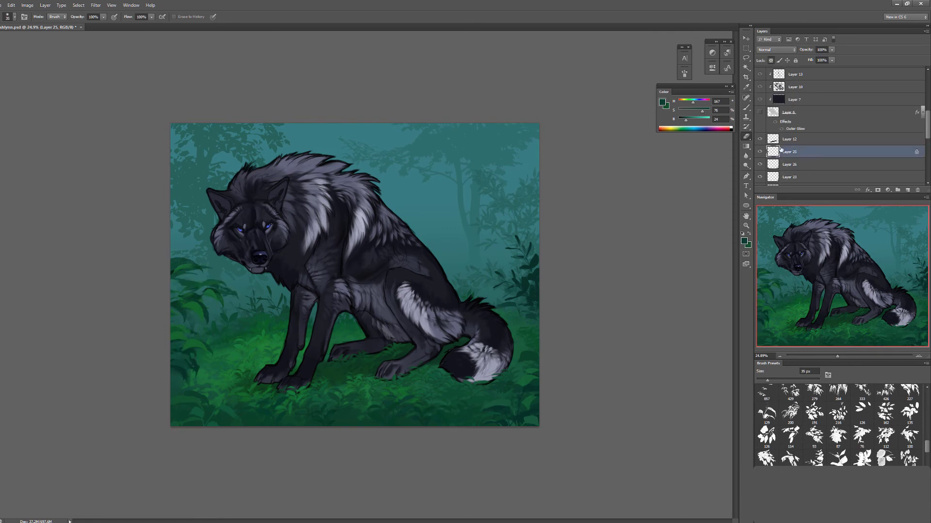
{"action": "key", "text": "bracketright"}
{"action": "key", "text": "bracketright"}
{"action": "key", "text": "bracketright"}
{"action": "key", "text": "bracketright"}
{"action": "key", "text": "bracketright"}
{"action": "key", "text": "bracketright"}
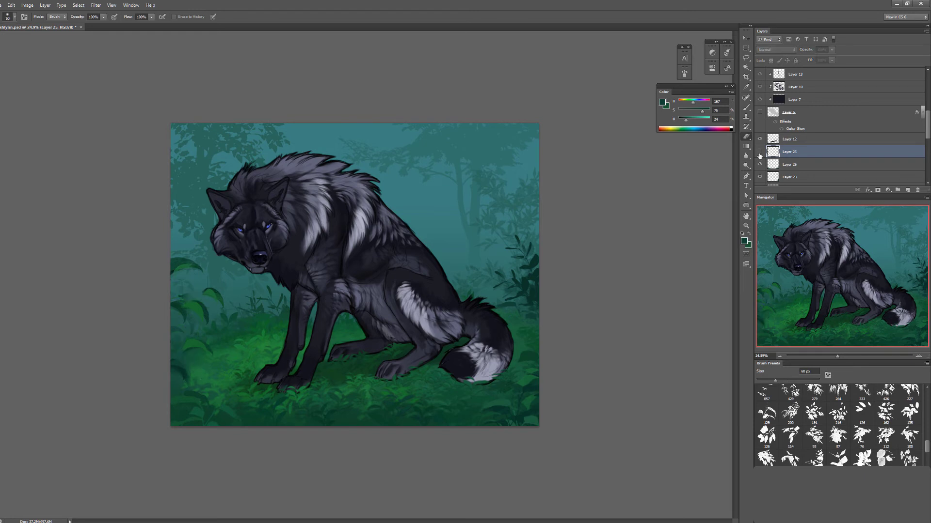
Add Layer 32 above Layer 31 and paint curved leaves near the canvas's lower-right edge with the crescent leaf brush at 150 px in sampled green
{"action": "scroll", "coordinate": [897, 113], "scroll_direction": "up", "scroll_amount": 6}
{"action": "left_click", "coordinate": [789, 86]}
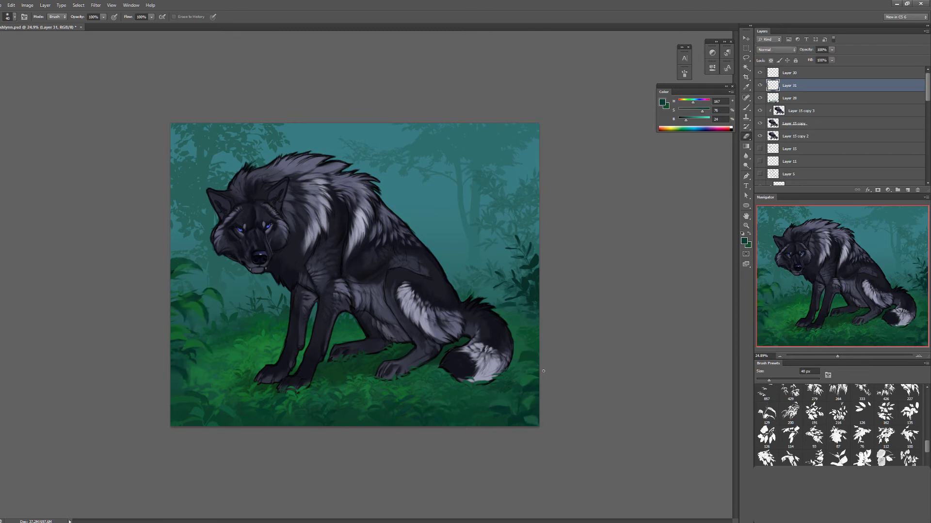
{"action": "key", "text": "b"}
{"action": "key", "text": "ctrl+shift+alt+n"}
{"action": "key", "text": "F5"}
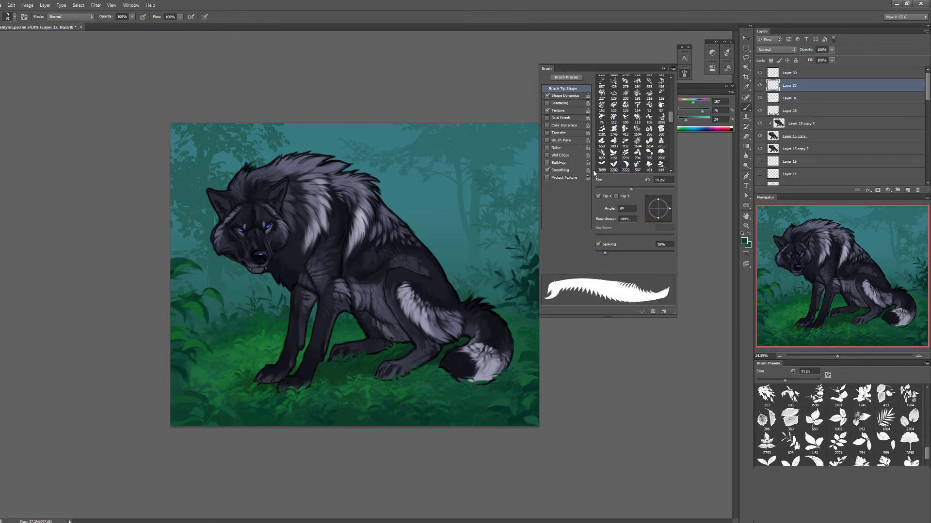
{"action": "key", "text": "F5"}
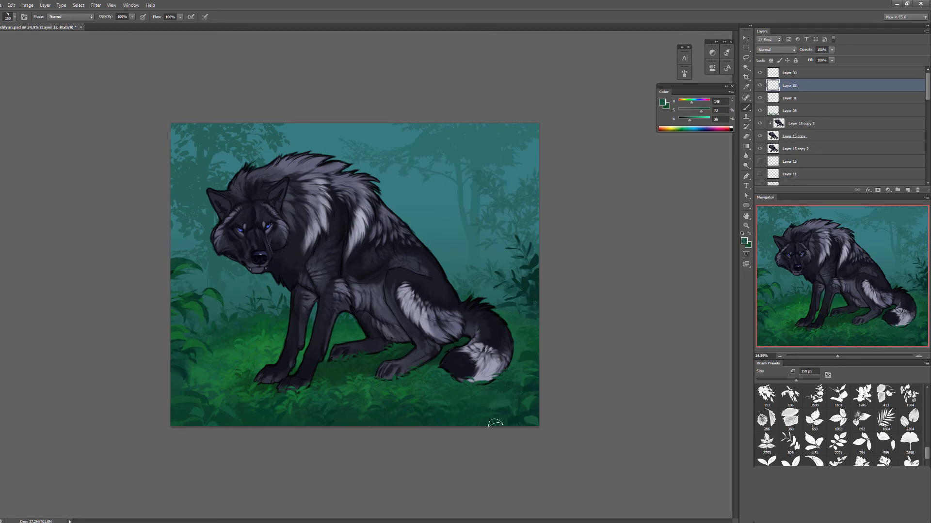
{"action": "left_click", "coordinate": [538, 401], "text": "alt"}
{"action": "key", "text": "F5"}
{"action": "key", "text": "bracketleft"}
Paint a curved black leaf on Layer 1 of the blank document and trim its tip with an enlarged eraser
{"action": "key", "text": "F5"}
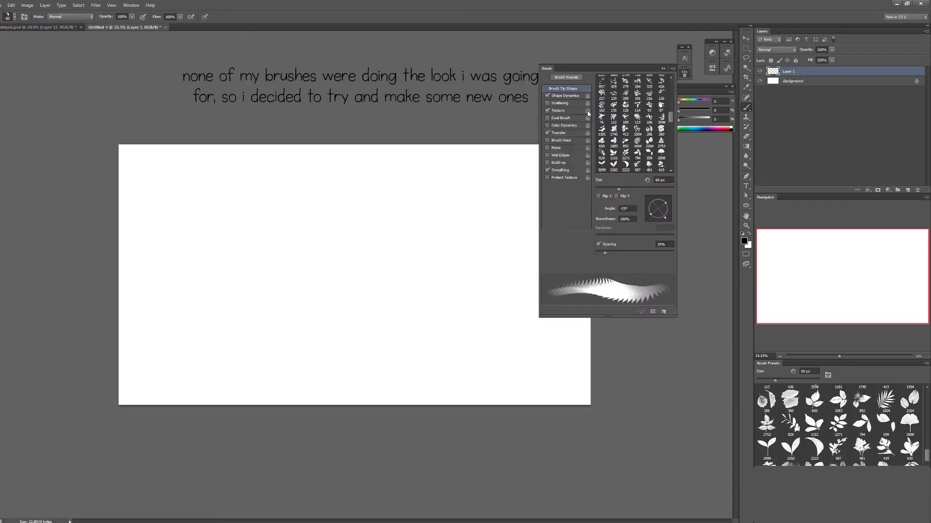
{"action": "key", "text": "F5"}
{"action": "mouse_move", "coordinate": [426, 313]}
{"action": "left_mouse_down"}
{"action": "mouse_move", "coordinate": [486, 304]}
{"action": "mouse_move", "coordinate": [468, 295]}
{"action": "left_mouse_up"}
{"action": "key", "text": "e"}
{"action": "key", "text": "ctrl+z"}
{"action": "key", "text": "bracketright"}
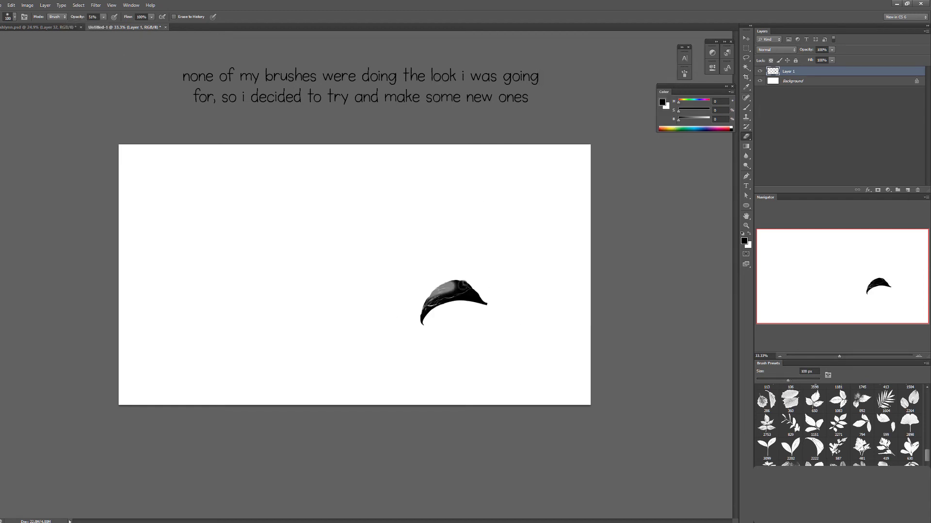
{"action": "right_click", "coordinate": [491, 287]}
{"action": "key", "text": "Escape"}
{"action": "key", "text": "bracketright"}
{"action": "key", "text": "0"}
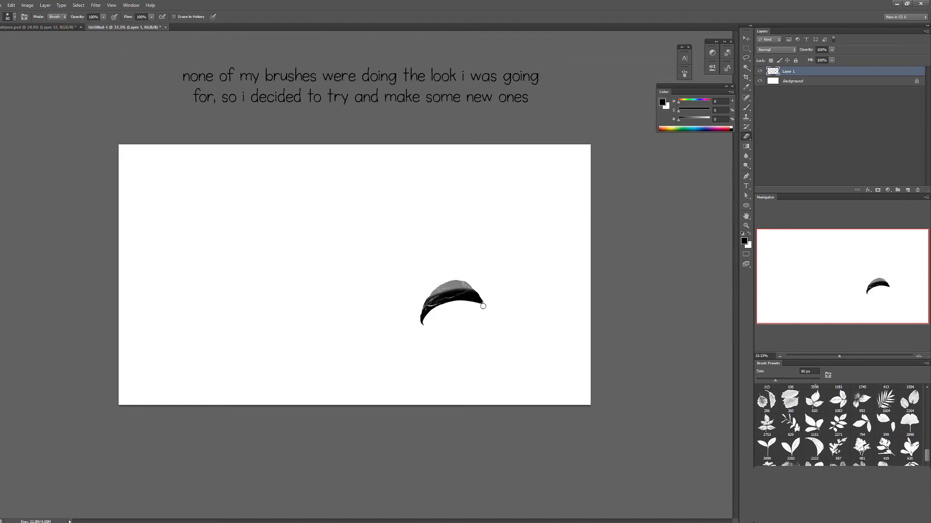
Stamp the new curved leaf tip into a two-leaf sprig near the canvas centre and tidy its edges with the eraser
{"action": "key", "text": "F5"}
{"action": "key", "text": "b"}
{"action": "left_click", "coordinate": [305, 242]}
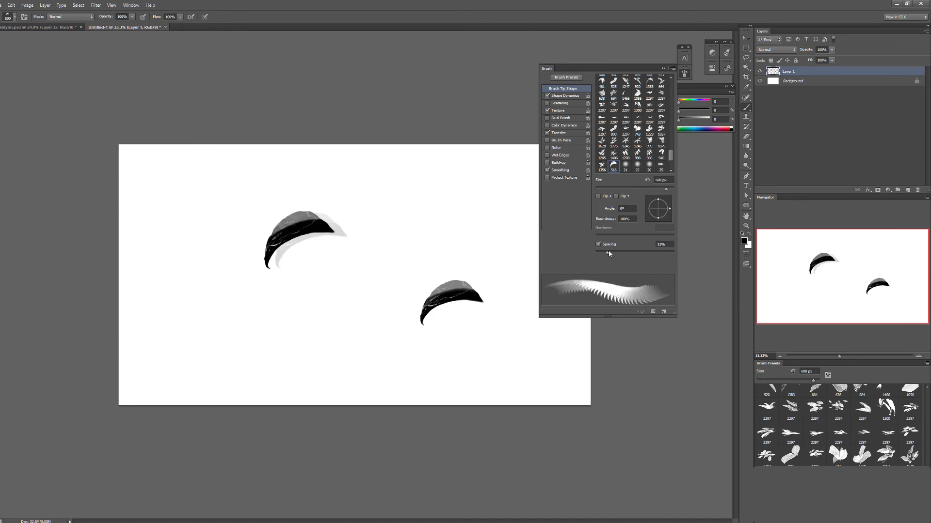
{"action": "key", "text": "ctrl+z"}
{"action": "left_click_drag", "start_coordinate": [315, 276], "coordinate": [354, 288]}
{"action": "left_click", "coordinate": [354, 290]}
{"action": "key", "text": "e"}
{"action": "key", "text": "bracketright"}
{"action": "key", "text": "bracketright"}
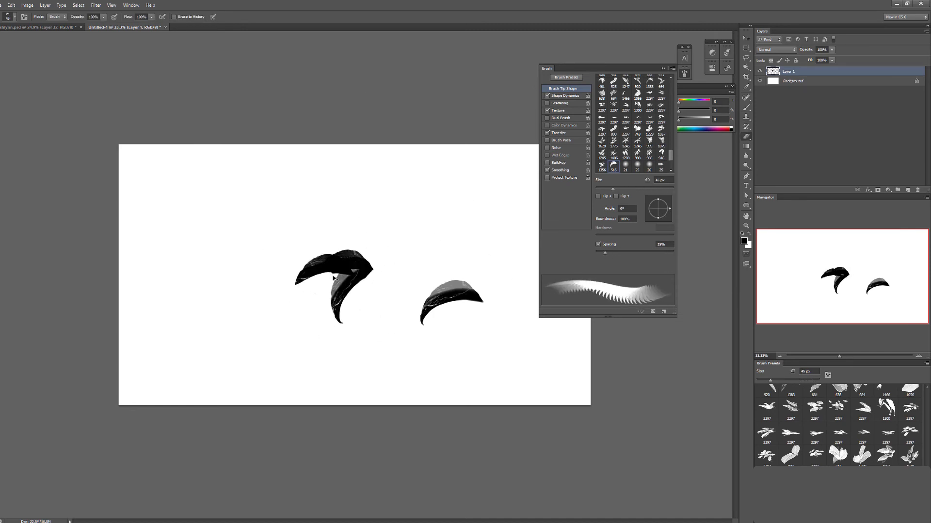
Define the two-leaf sprig drawing as a new brush preset
{"action": "key", "text": "b"}
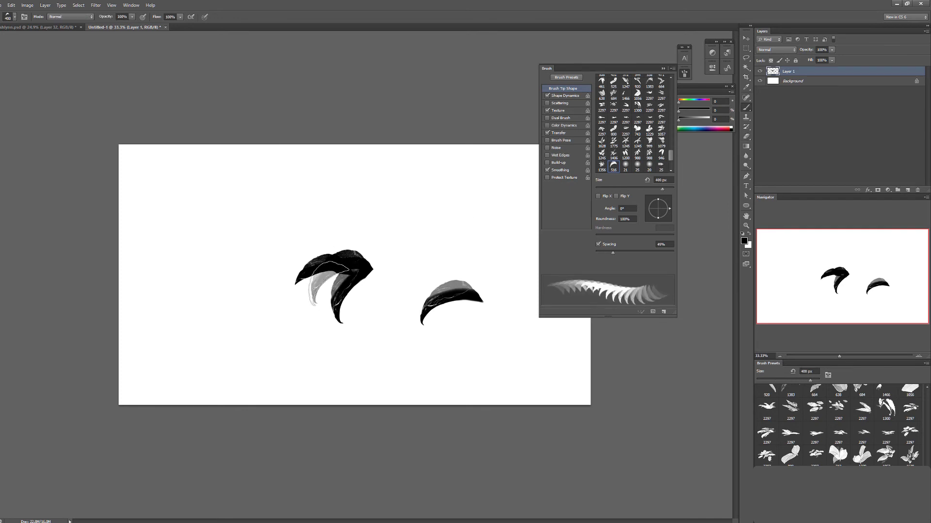
{"action": "left_click", "coordinate": [12, 5]}
{"action": "left_click", "coordinate": [31, 174]}
{"action": "key", "text": "Return"}
Stamp another curved leaf above the sprig at 500 px and define the enlarged sprig as a brush preset
{"action": "left_click", "coordinate": [343, 239]}
{"action": "key", "text": "alt+e"}
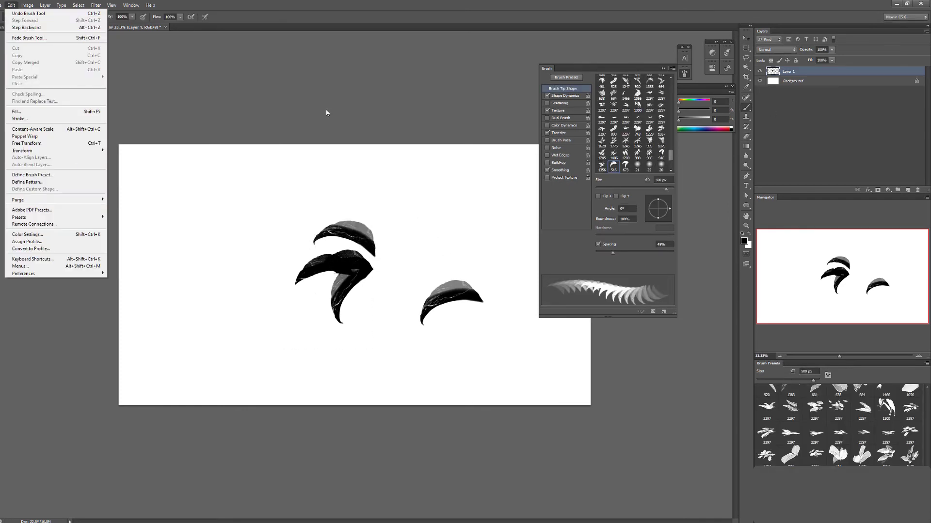
{"action": "left_click", "coordinate": [31, 174]}
{"action": "key", "text": "Return"}
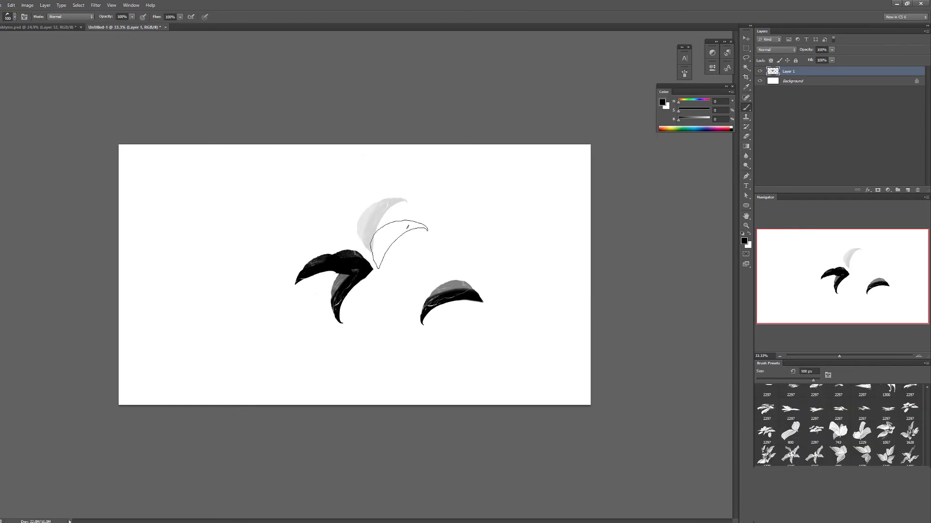
Stamp more upright leaves above the sprig, undo the last two changes and stamp replacements
{"action": "left_click", "coordinate": [338, 214]}
{"action": "key", "text": "l"}
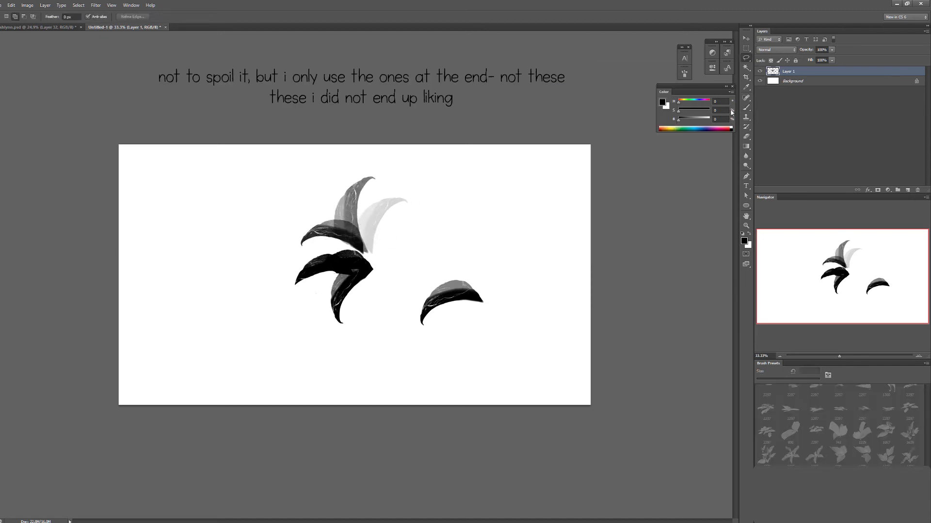
{"action": "key", "text": "b"}
{"action": "key", "text": "ctrl+alt+z"}
{"action": "key", "text": "ctrl+alt+z"}
{"action": "left_click", "coordinate": [340, 228]}
{"action": "left_click", "coordinate": [400, 230]}
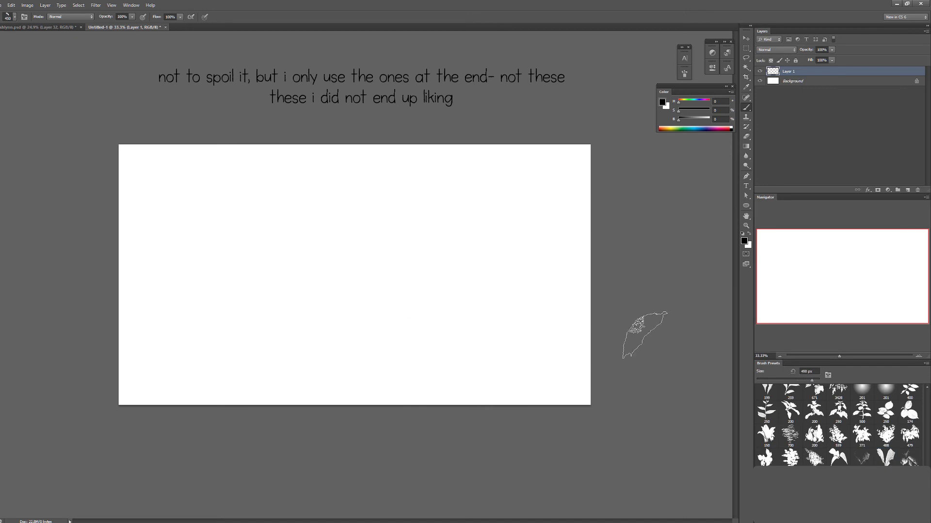
Stamp a narrow ragged leaf tip twice near the centre of the cleared Layer 1
{"action": "left_click", "coordinate": [371, 273]}
{"action": "left_click", "coordinate": [364, 314]}
{"action": "key", "text": "l"}
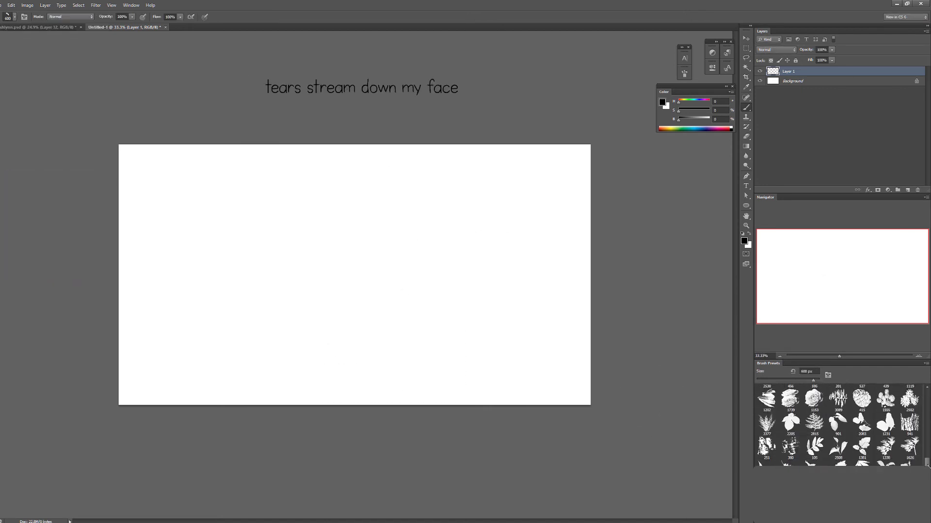
Stamp the jagged three-leaf sprig at 700 px and 929 px around a shared centre with Flip X, and define the cluster as a brush preset
{"action": "left_click", "coordinate": [347, 317]}
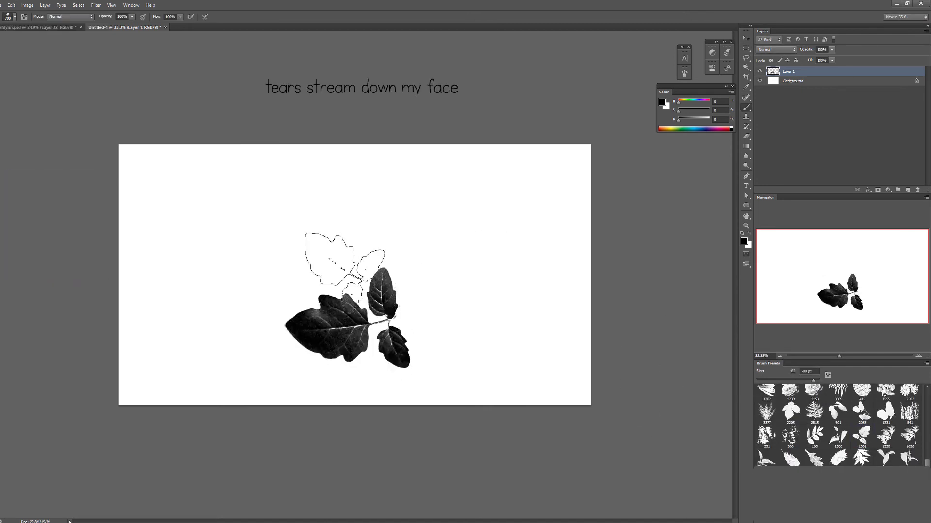
{"action": "left_click", "coordinate": [345, 272]}
{"action": "left_click", "coordinate": [447, 315]}
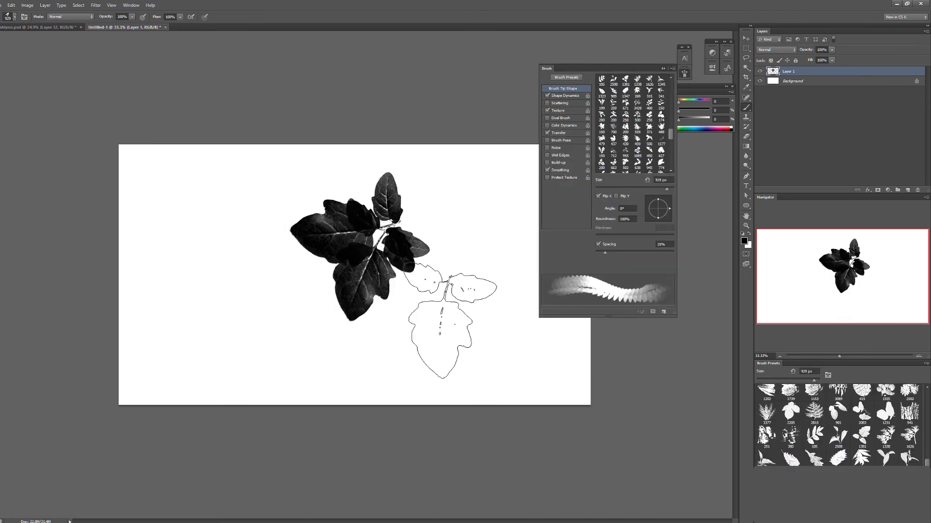
{"action": "left_click", "coordinate": [462, 308]}
{"action": "left_click", "coordinate": [11, 5]}
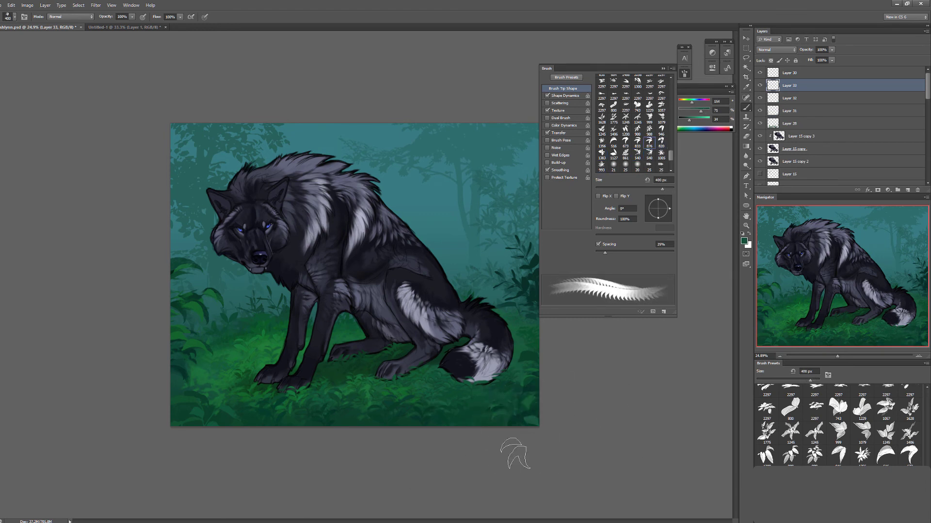
Stamp the new leaf tips on Layer 33 of the wolf painting near the lower-right corner in sampled greens, growing from 200 to 800 px
{"action": "left_click", "coordinate": [521, 417], "text": "alt"}
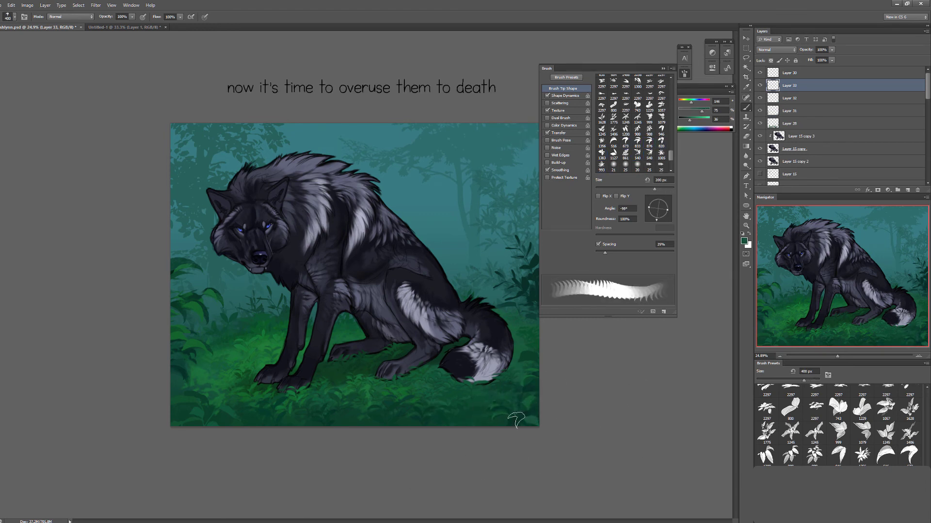
{"action": "left_click", "coordinate": [759, 87]}
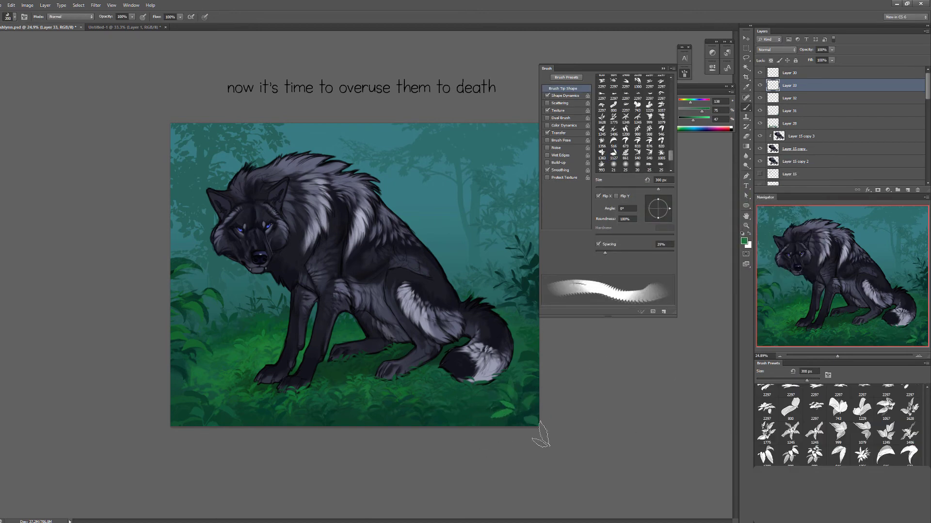
{"action": "key", "text": "."}
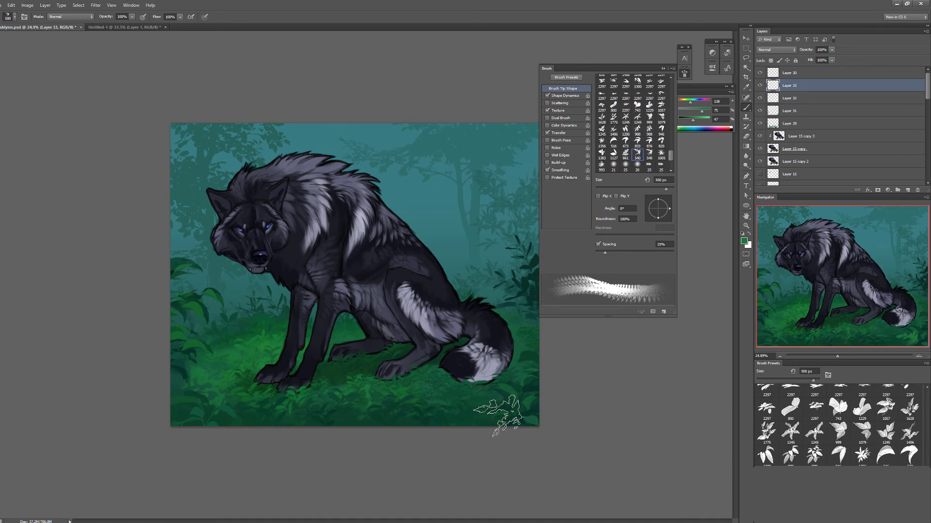
{"action": "key", "text": "bracketright"}
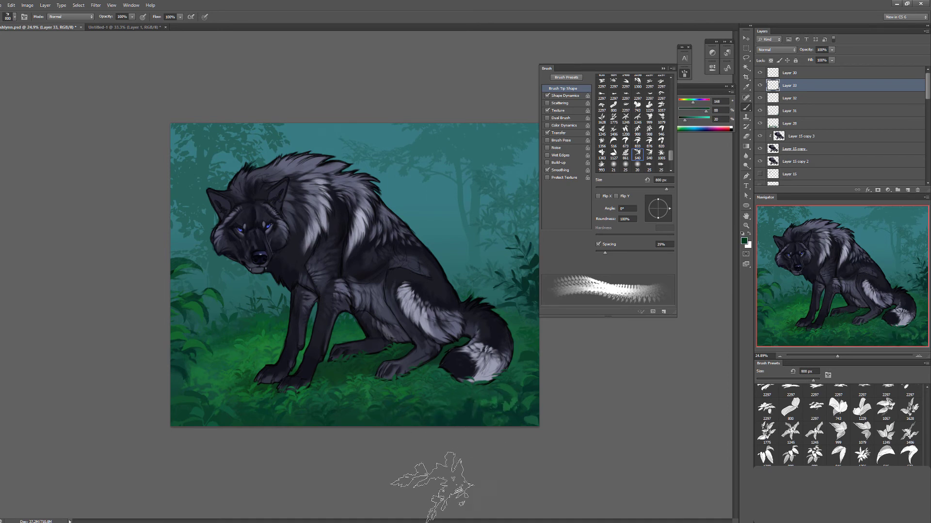
Stamp the jagged leaf cluster along the bottom of Layer 33 at 800 px in sampled dark green
{"action": "left_click", "coordinate": [436, 402], "text": "alt"}
{"action": "key", "text": "period"}
{"action": "key", "text": "period"}
{"action": "key", "text": "bracketright"}
{"action": "key", "text": "bracketright"}
{"action": "key", "text": "bracketright"}
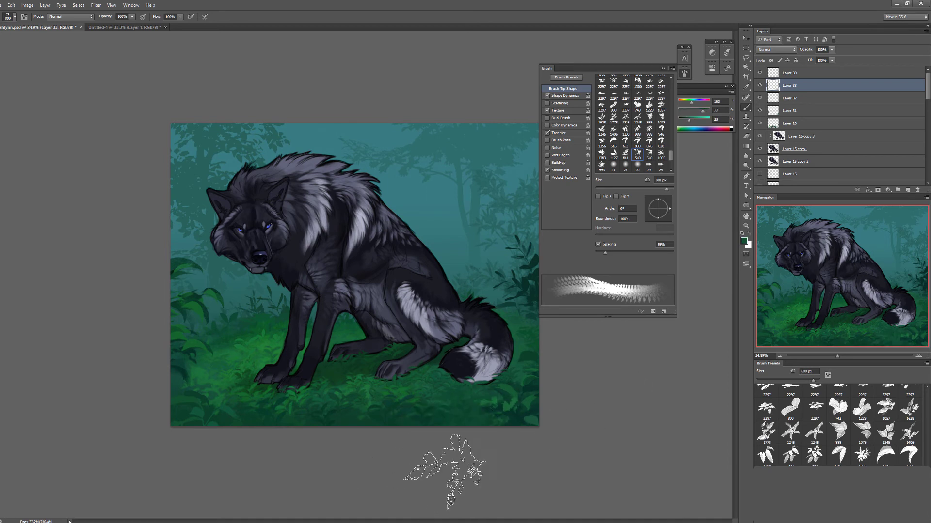
Stamp the round leaf-ring tip over Layer 33's undergrowth at 900 to 1100 px in sampled dark greens, erasing what covers the wolf
{"action": "key", "text": "F5"}
{"action": "key", "text": "F5"}
{"action": "key", "text": "F5"}
{"action": "left_click", "coordinate": [483, 286], "text": "alt"}
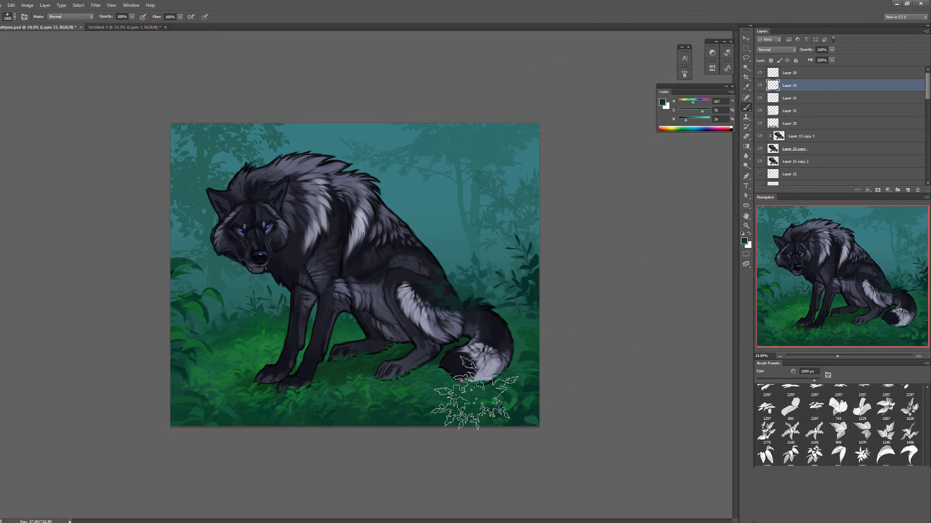
{"action": "key", "text": "e"}
{"action": "key", "text": "b"}
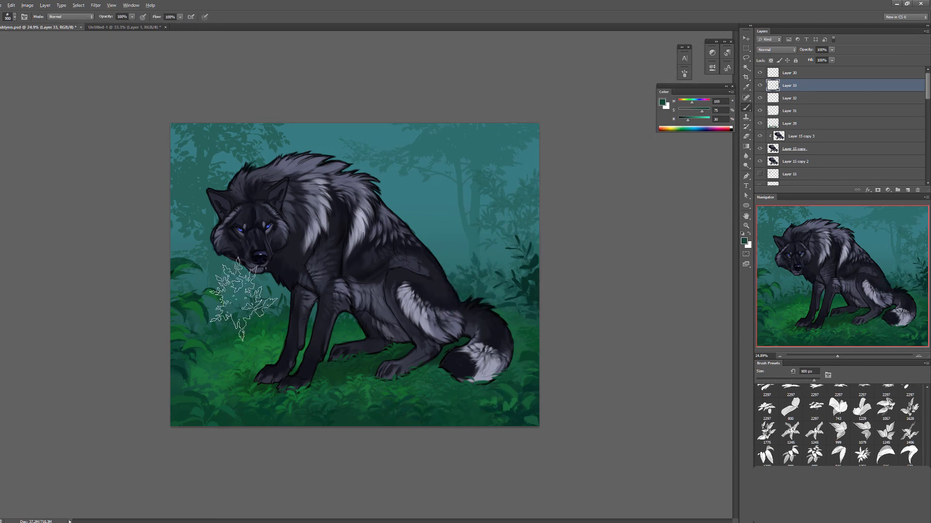
{"action": "left_click", "coordinate": [259, 383], "text": "alt"}
{"action": "left_click", "coordinate": [199, 363], "text": "alt"}
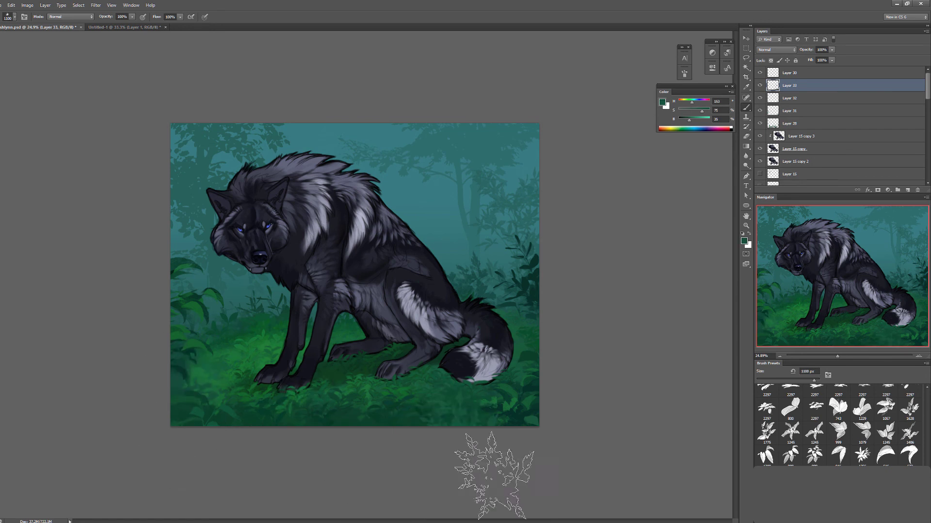
Add Layer 34 above Layer 33 and ready the leaf-ring tip at 400 px in dark green sampled from the right-hand bushes
{"action": "key", "text": "bracketleft"}
{"action": "key", "text": "bracketleft"}
{"action": "key", "text": "bracketleft"}
{"action": "key", "text": "bracketleft"}
{"action": "key", "text": "bracketleft"}
{"action": "key", "text": "bracketleft"}
{"action": "left_click", "coordinate": [472, 278], "text": "alt"}
{"action": "key", "text": "ctrl+shift+alt+n"}
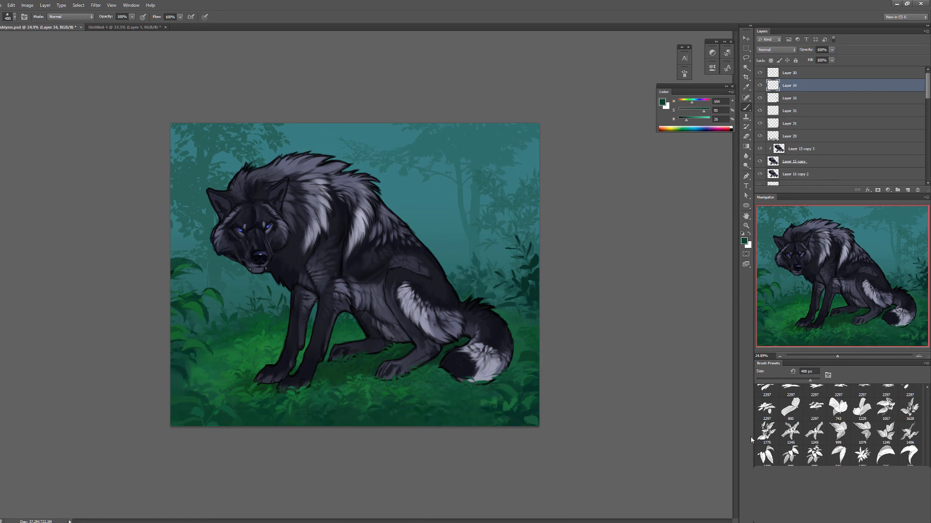
Stamp the jagged leaf cluster on Layer 34 near the lower-right corner in green sampled from the bright grass, growing from 400 to 700 px
{"action": "key", "text": "bracketleft"}
{"action": "left_click", "coordinate": [261, 337], "text": "alt"}
{"action": "key", "text": "F5"}
{"action": "key", "text": "F5"}
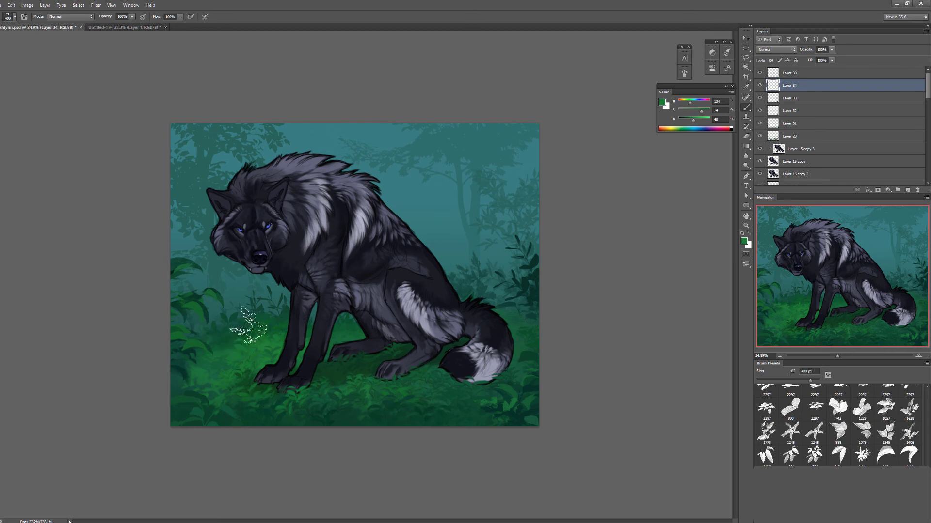
{"action": "key", "text": "bracketright"}
{"action": "key", "text": "bracketright"}
{"action": "key", "text": "bracketright"}
{"action": "key", "text": "F5"}
{"action": "key", "text": "F5"}
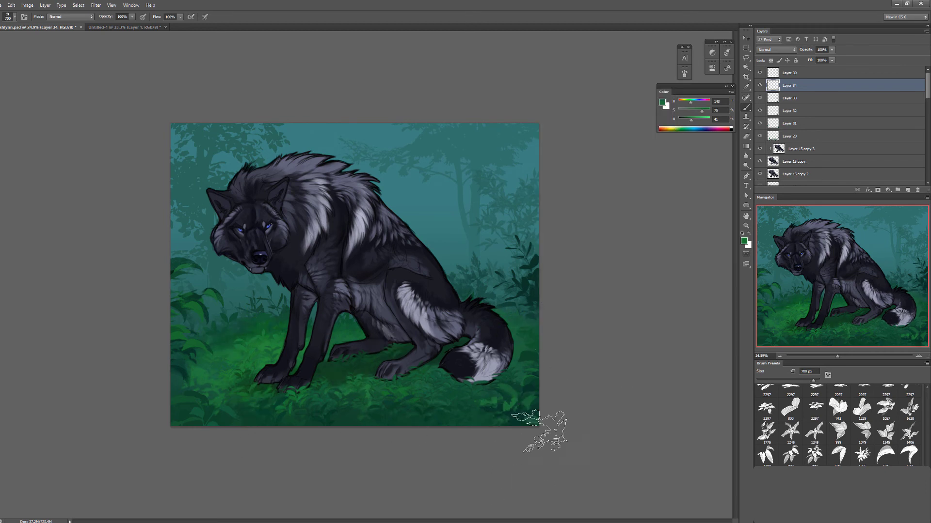
Stamp smaller jagged leaves on Layer 34 beneath the wolf's tail at 175 px in green sampled from the undergrowth
{"action": "key", "text": "bracketleft"}
{"action": "key", "text": "bracketleft"}
{"action": "left_click", "coordinate": [455, 411], "text": "alt"}
{"action": "key", "text": "F5"}
{"action": "key", "text": "F5"}
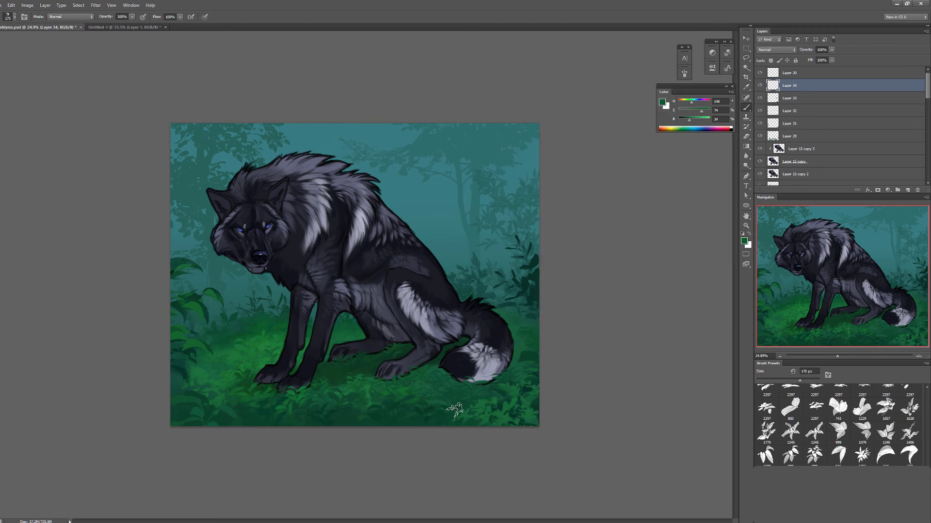
{"action": "key", "text": "alt+t"}
{"action": "key", "text": "Return"}
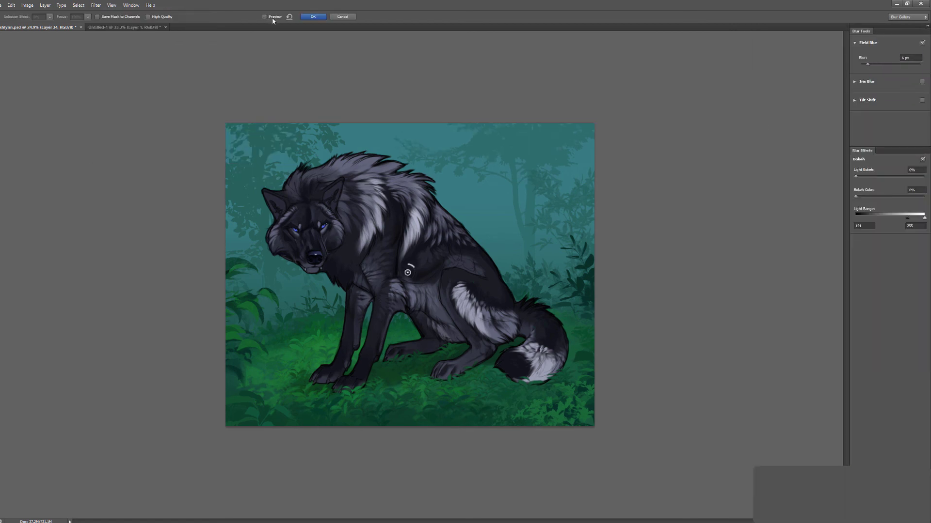
{"action": "key", "text": "Escape"}
Shade Layer 34's leaves at 500 px in sampled dark green with its transparent pixels locked, and unlock them
{"action": "key", "text": "bracketright"}
{"action": "key", "text": "bracketright"}
{"action": "left_click", "coordinate": [528, 426], "text": "alt"}
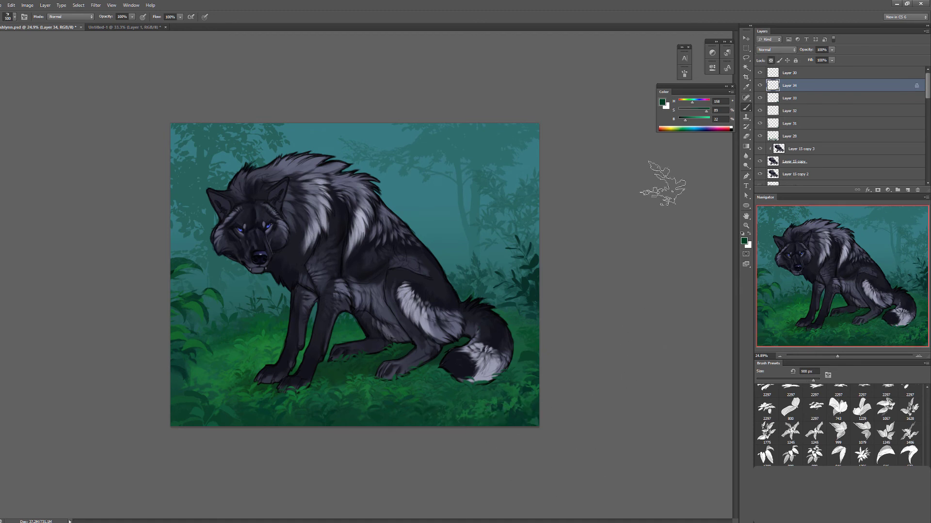
{"action": "left_click", "coordinate": [480, 411], "text": "alt"}
{"action": "key", "text": "e"}
{"action": "key", "text": "b"}
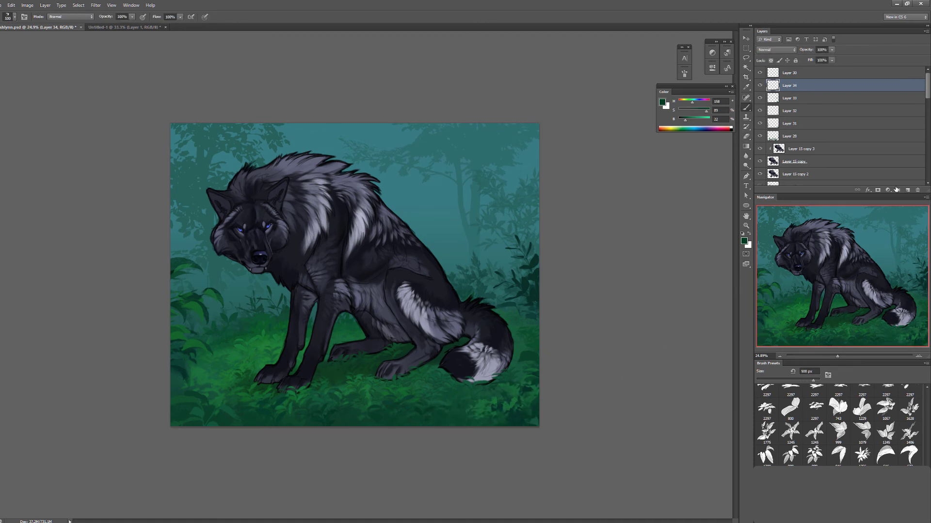
Add Layer 35 above Layer 34 and stamp the jagged leaf cluster in sampled dark green at 800 px and 250 px
{"action": "left_click", "coordinate": [187, 354], "text": "alt"}
{"action": "key", "text": "bracketright"}
{"action": "key", "text": "bracketright"}
{"action": "key", "text": "bracketright"}
{"action": "key", "text": "bracketright"}
{"action": "key", "text": "bracketright"}
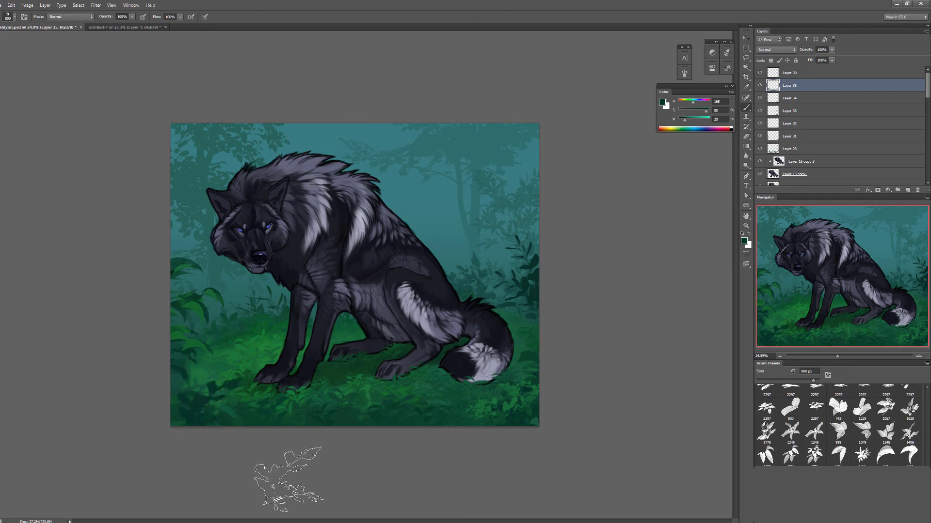
{"action": "key", "text": "bracketleft"}
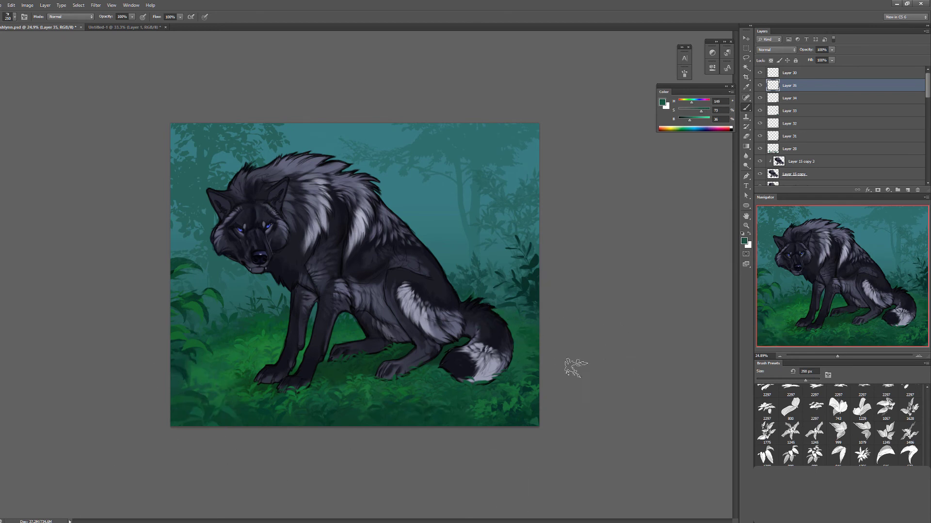
Stamp the leaf-ring tip along the bottom edge of Layer 35 at up to 1000 px in very dark sampled green
{"action": "left_click", "coordinate": [335, 409], "text": "alt"}
{"action": "key", "text": "bracketright"}
{"action": "key", "text": "bracketright"}
{"action": "key", "text": "bracketright"}
{"action": "key", "text": "bracketright"}
{"action": "key", "text": "bracketright"}
{"action": "key", "text": "bracketright"}
{"action": "key", "text": "bracketright"}
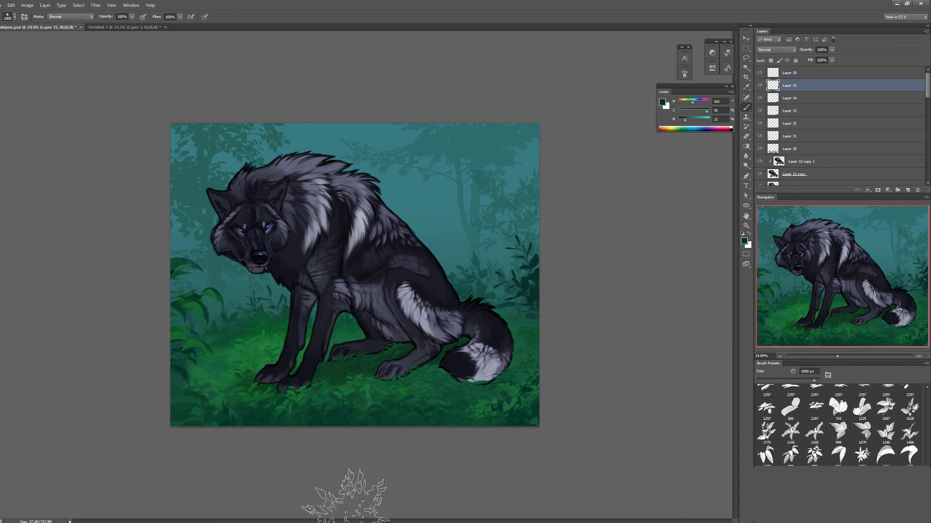
Stamp larger leaf rings along Layer 35's bottom edge at 1400 px and reduce the tip to 1100 px
{"action": "key", "text": "bracketright"}
{"action": "key", "text": "bracketright"}
{"action": "key", "text": "bracketright"}
{"action": "key", "text": "bracketright"}
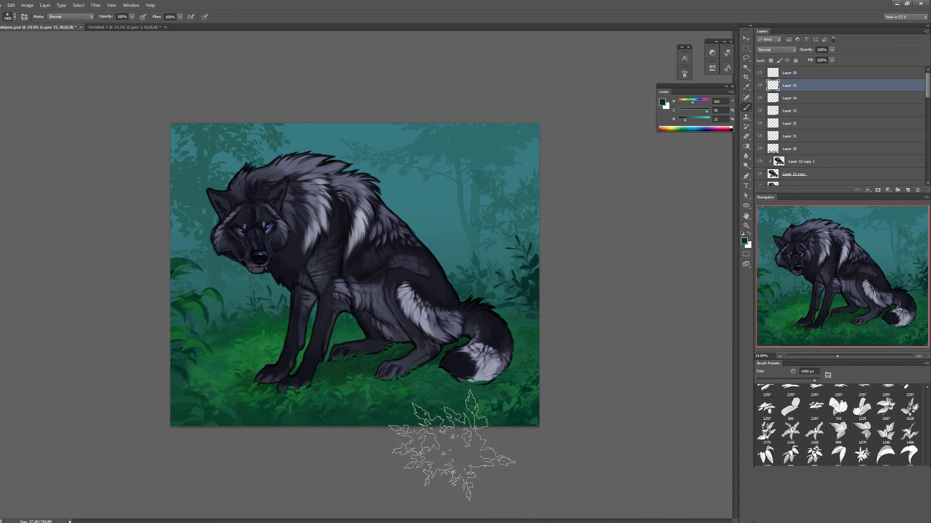
{"action": "key", "text": "bracketleft"}
{"action": "key", "text": "bracketleft"}
{"action": "key", "text": "bracketleft"}
{"action": "right_click", "coordinate": [613, 373]}
{"action": "key", "text": "Escape"}
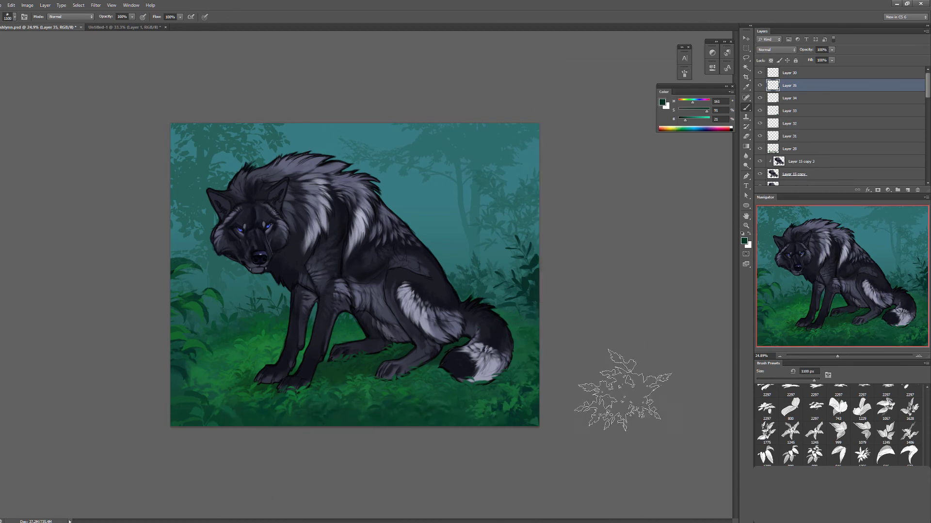
Add Layer 36 above Layer 35 and stamp leaf rings along the treetops in sampled dark teal at up to 1300 px
{"action": "key", "text": "ctrl+shift+alt+n"}
{"action": "left_click", "coordinate": [421, 151], "text": "alt"}
{"action": "key", "text": "e"}
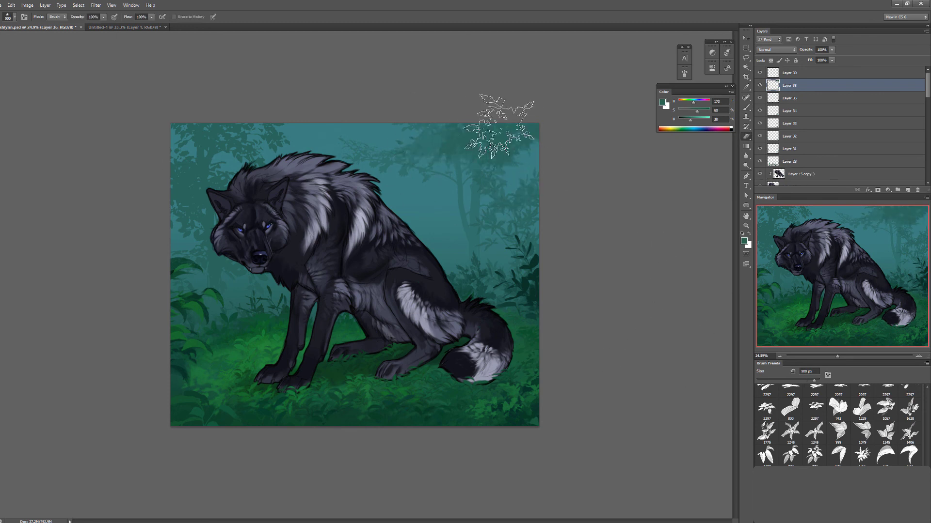
{"action": "key", "text": "b"}
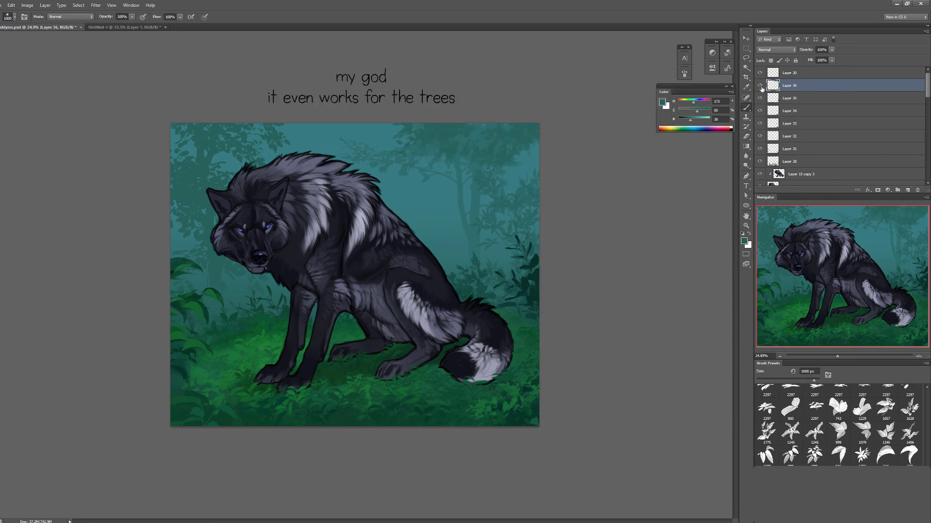
{"action": "key", "text": "e"}
{"action": "left_click", "coordinate": [748, 109]}
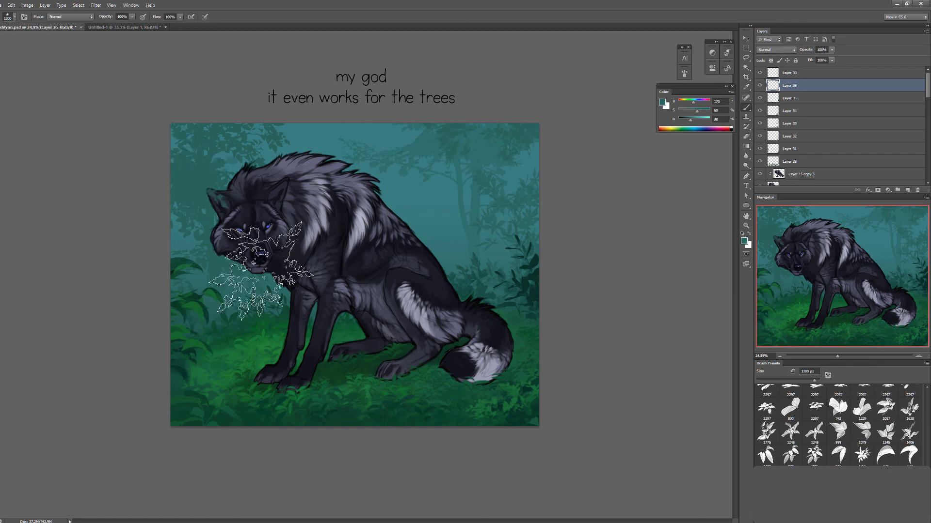
{"action": "key", "text": "bracketright"}
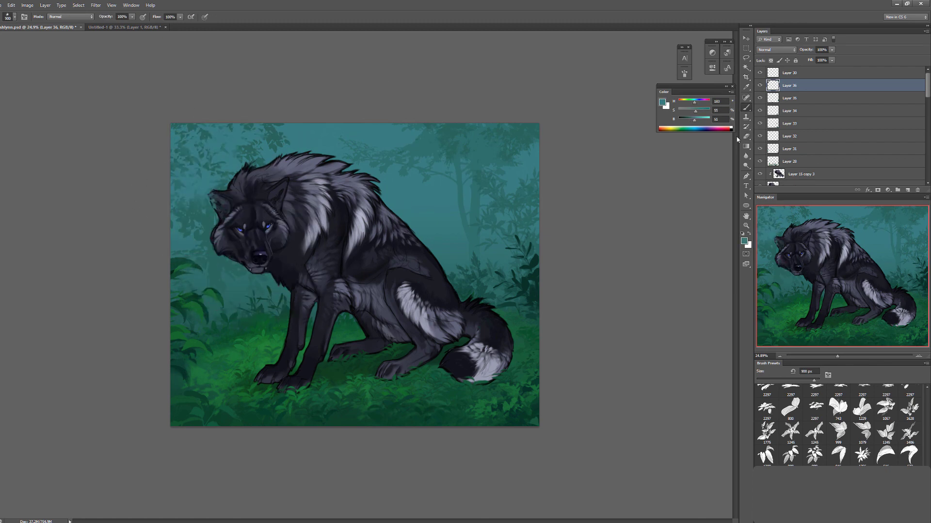
Thin Layer 36's canopy with the leaf-ring eraser at 900 px and stamp more leaves there in sampled teals at 1000 px
{"action": "key", "text": "e"}
{"action": "key", "text": "bracketleft"}
{"action": "left_click", "coordinate": [759, 85]}
{"action": "left_click", "coordinate": [759, 85]}
{"action": "key", "text": "b"}
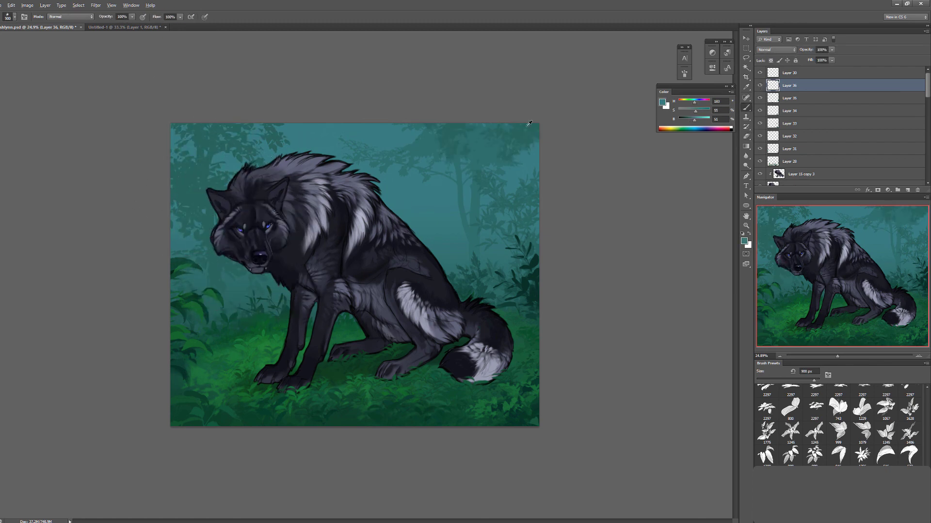
{"action": "left_click", "coordinate": [490, 218], "text": "alt"}
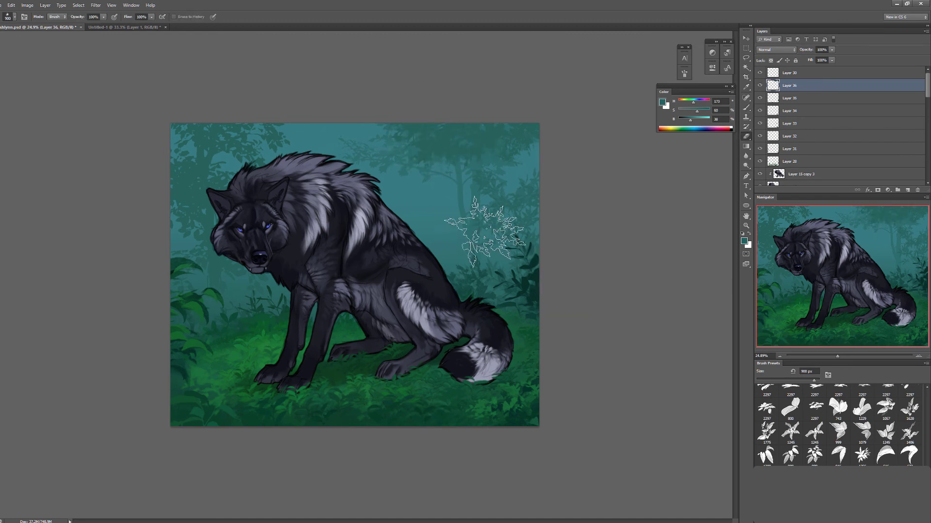
{"action": "left_click", "coordinate": [445, 128], "text": "alt"}
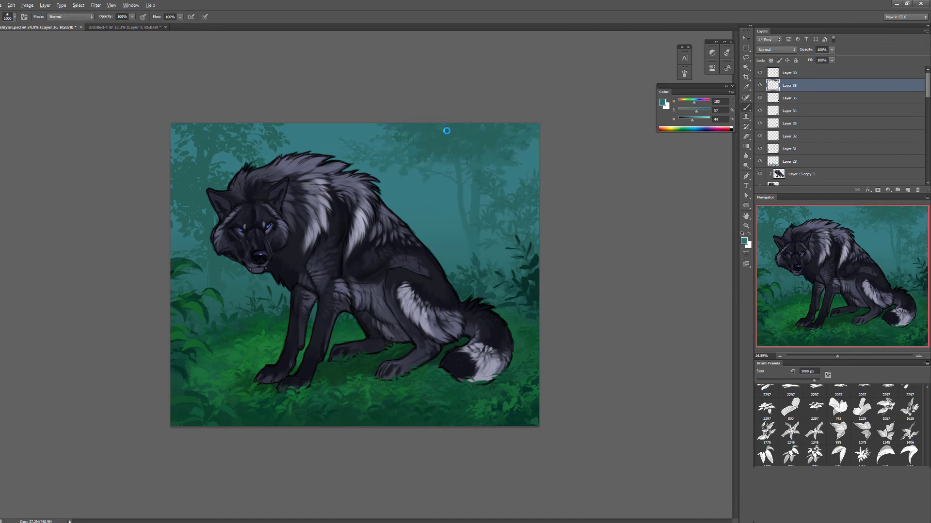
{"action": "key", "text": "e"}
{"action": "key", "text": "bracketright"}
{"action": "key", "text": "bracketright"}
Add Layer 37, place it directly below the wolf's layers, and reduce the eraser to 600 px
{"action": "key", "text": "ctrl+shift+alt+n"}
{"action": "key", "text": "ctrl+bracketleft"}
{"action": "key", "text": "ctrl+bracketleft"}
{"action": "key", "text": "ctrl+bracketleft"}
{"action": "key", "text": "ctrl+bracketleft"}
{"action": "key", "text": "ctrl+bracketleft"}
{"action": "key", "text": "ctrl+bracketleft"}
{"action": "key", "text": "ctrl+bracketleft"}
{"action": "key", "text": "ctrl+bracketleft"}
{"action": "key", "text": "ctrl+bracketleft"}
{"action": "key", "text": "bracketleft"}
{"action": "key", "text": "bracketleft"}
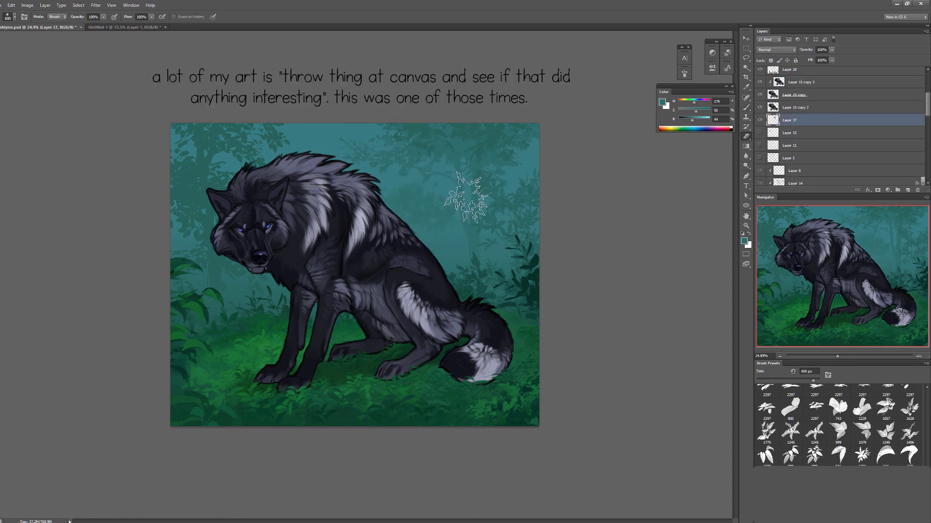
Stamp light blue leaf rings on Layer 37 behind the wolf's back and thin them with the leaf-ring eraser at 1300 px
{"action": "key", "text": "b"}
{"action": "left_click", "coordinate": [661, 103]}
{"action": "key", "text": "Return"}
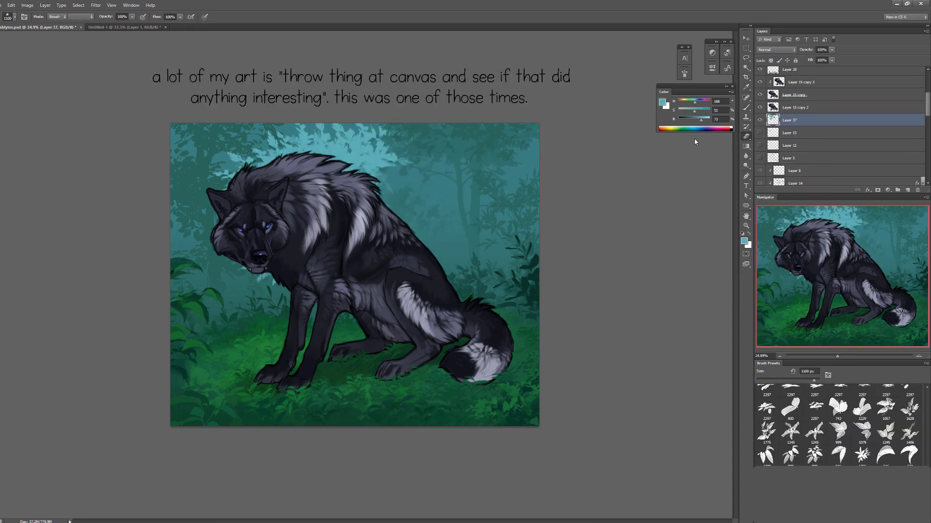
{"action": "key", "text": "bracketright"}
{"action": "key", "text": "bracketright"}
{"action": "key", "text": "F5"}
{"action": "key", "text": "F5"}
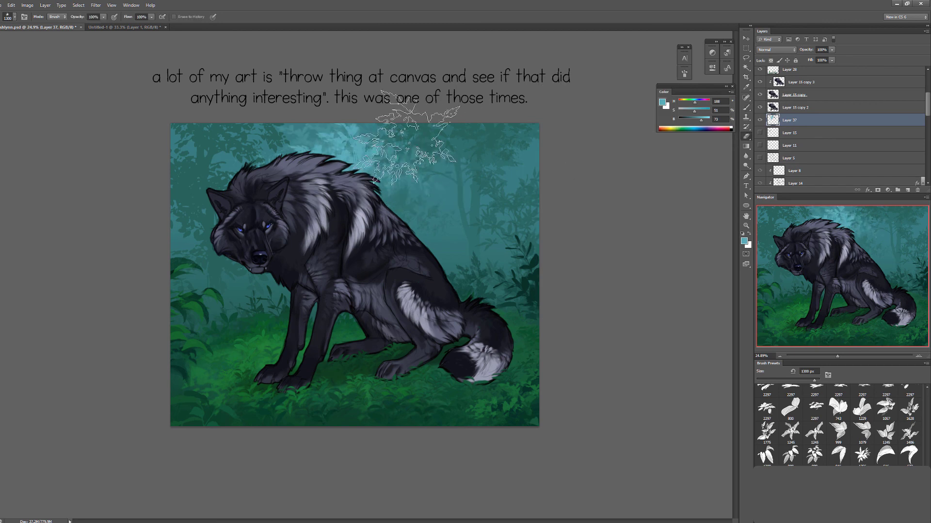
Stamp softer sampled teal leaves on Layer 37 across the background trees and thin them with the 1100 px leaf-ring eraser
{"action": "left_click", "coordinate": [432, 123], "text": "alt"}
{"action": "key", "text": "bracketleft"}
{"action": "key", "text": "e"}
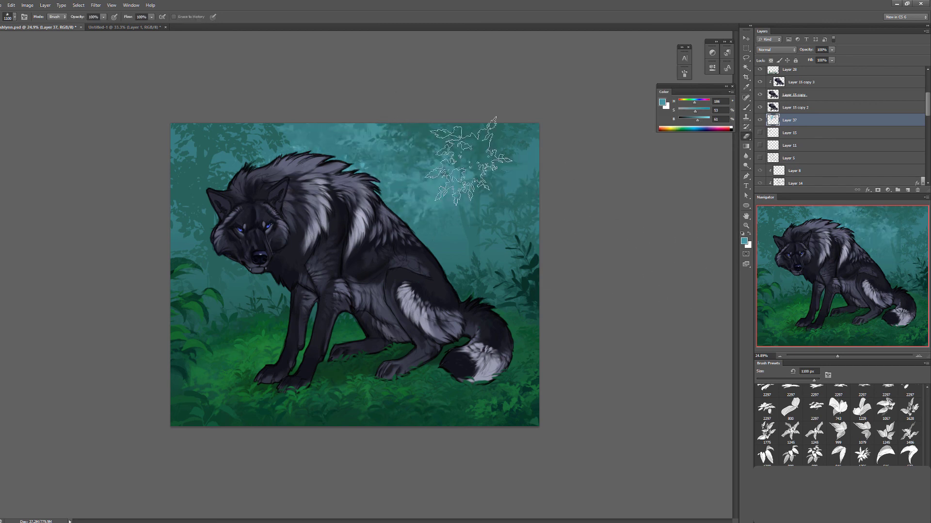
{"action": "key", "text": "bracketleft"}
{"action": "key", "text": "bracketleft"}
{"action": "key", "text": "bracketleft"}
{"action": "key", "text": "bracketleft"}
{"action": "key", "text": "bracketleft"}
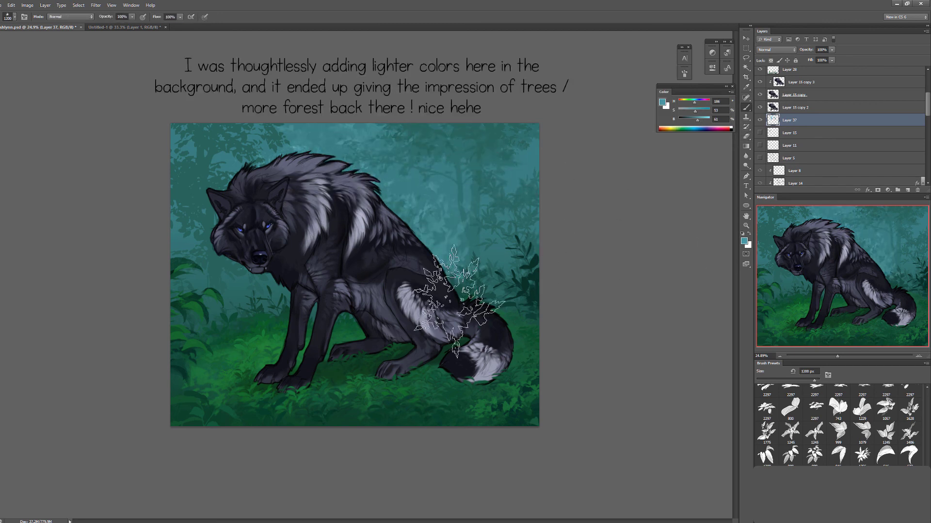
Extend Layer 37's light teal leaves around the wolf at 1200 px and break them up with the eraser at 1100 px
{"action": "key", "text": "bracketright"}
{"action": "key", "text": "bracketright"}
{"action": "key", "text": "bracketright"}
{"action": "key", "text": "bracketright"}
{"action": "key", "text": "bracketright"}
{"action": "key", "text": "bracketright"}
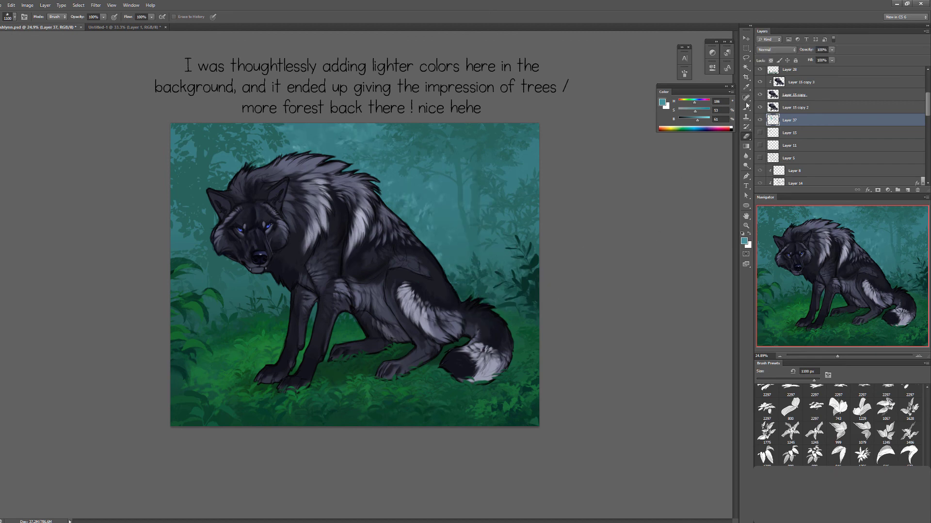
{"action": "mouse_move", "coordinate": [335, 329]}
{"action": "left_mouse_down"}
{"action": "mouse_move", "coordinate": [261, 356]}
{"action": "mouse_move", "coordinate": [270, 322]}
{"action": "left_mouse_up"}
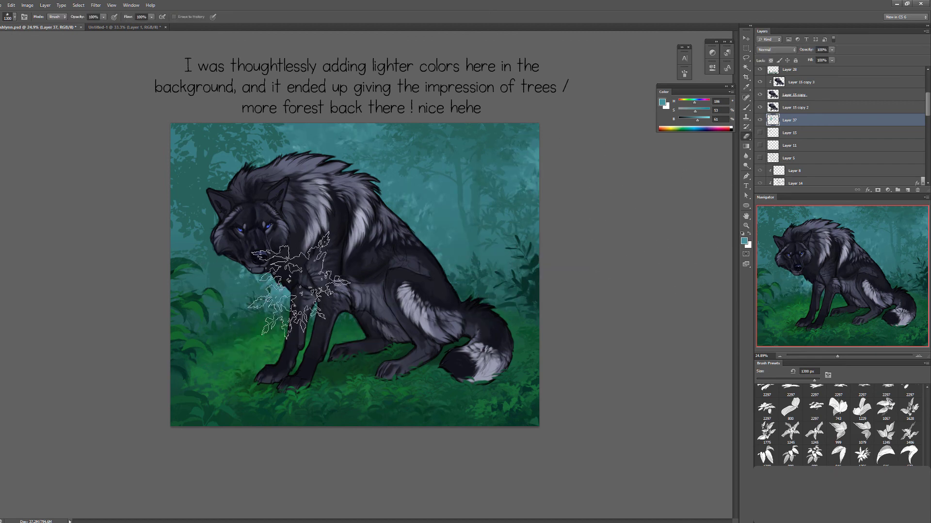
Thin Layer 37's background leaves further with the leaf-ring eraser at reduced sizes
{"action": "key", "text": "bracketleft"}
{"action": "key", "text": "bracketleft"}
{"action": "key", "text": "bracketleft"}
{"action": "key", "text": "bracketleft"}
{"action": "key", "text": "bracketleft"}
{"action": "key", "text": "bracketleft"}
{"action": "key", "text": "bracketleft"}
{"action": "key", "text": "bracketleft"}
{"action": "key", "text": "bracketleft"}
Add Layer 38 above Layer 37 and stamp leaves in sampled dark teal at 1000 px with the tip angled to -99°
{"action": "key", "text": "ctrl+shift+alt+n"}
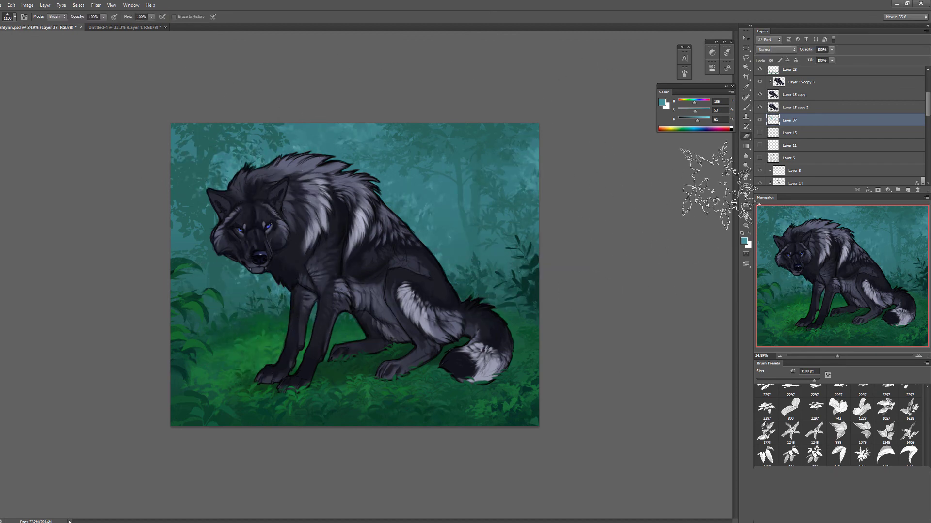
{"action": "key", "text": "b"}
{"action": "left_click", "coordinate": [493, 182], "text": "alt"}
{"action": "key", "text": "F5"}
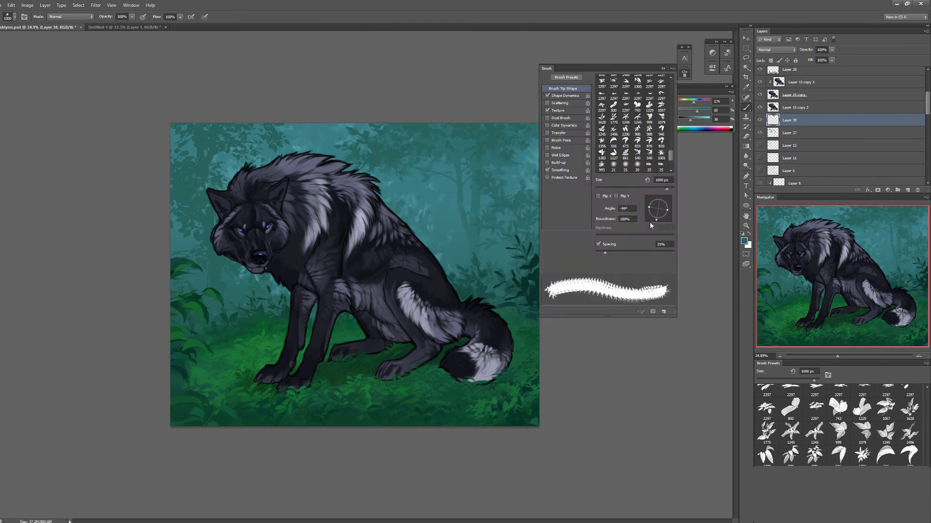
{"action": "key", "text": "F5"}
{"action": "key", "text": "bracketleft"}
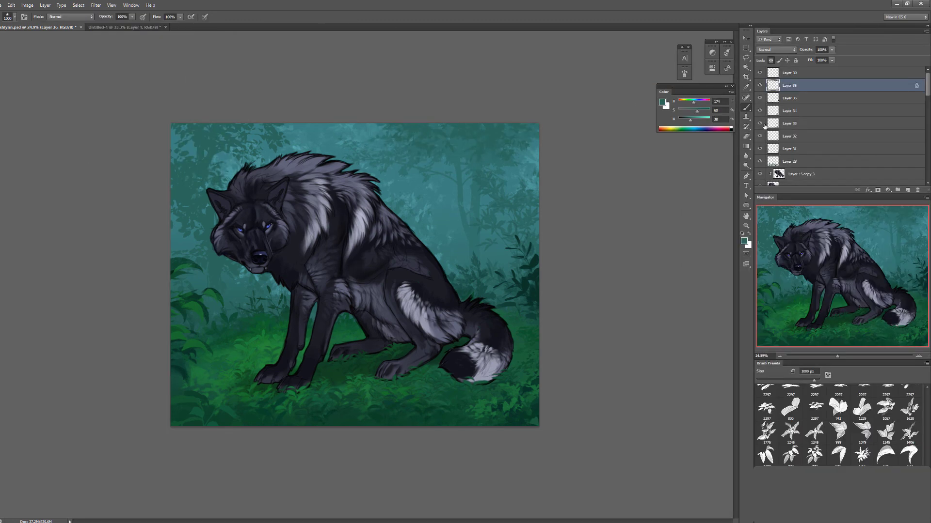
Soften Layer 36's canopy with the Blur tool at 600 px and stamp sampled teal leaf rings in the canvas's upper corners at 1100 px
{"action": "key", "text": "r"}
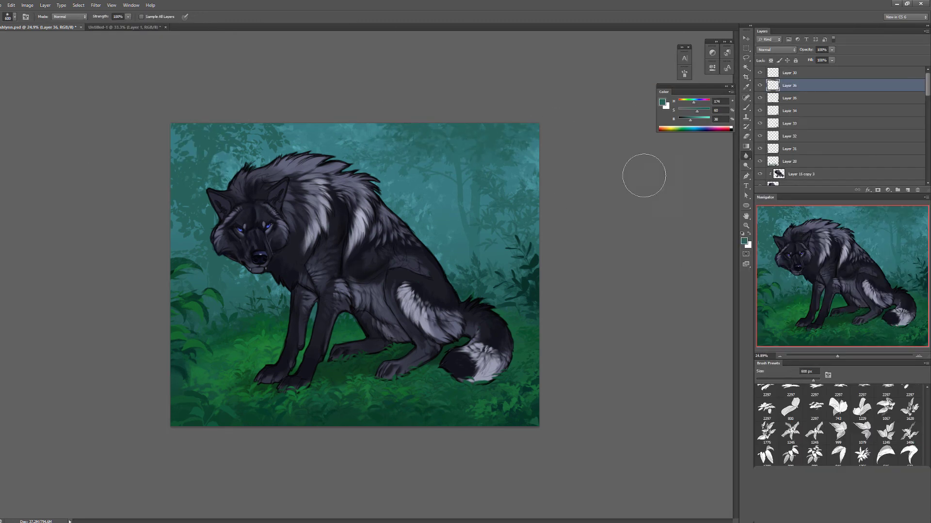
{"action": "key", "text": "b"}
{"action": "left_click", "coordinate": [173, 128], "text": "alt"}
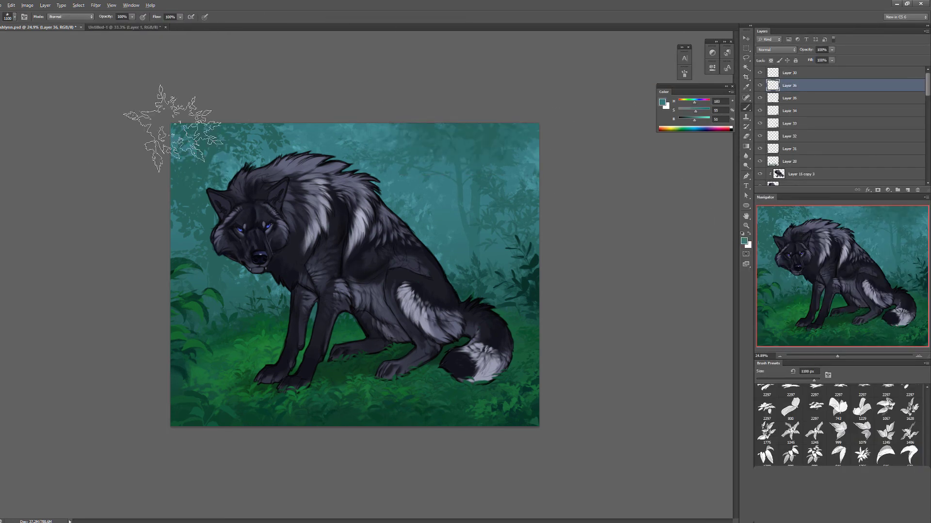
{"action": "key", "text": "e"}
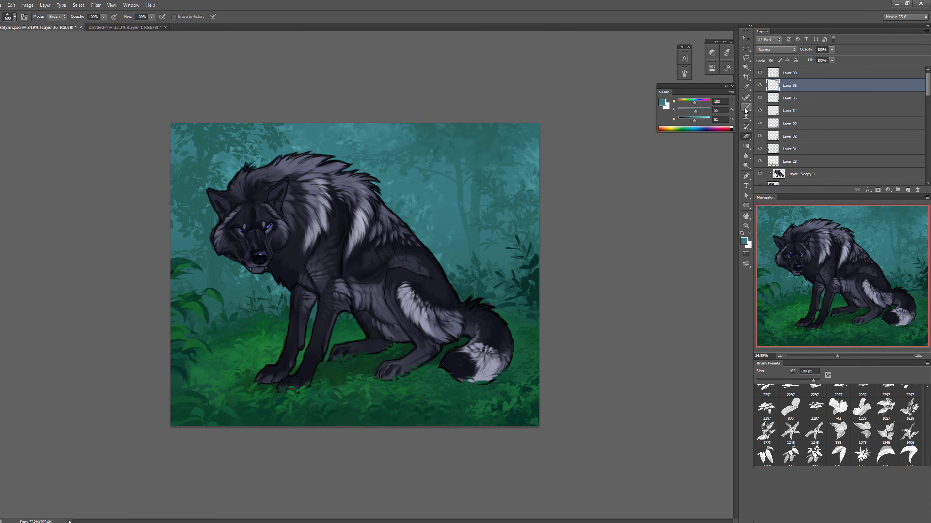
{"action": "left_click", "coordinate": [533, 127], "text": "alt"}
{"action": "key", "text": "comma"}
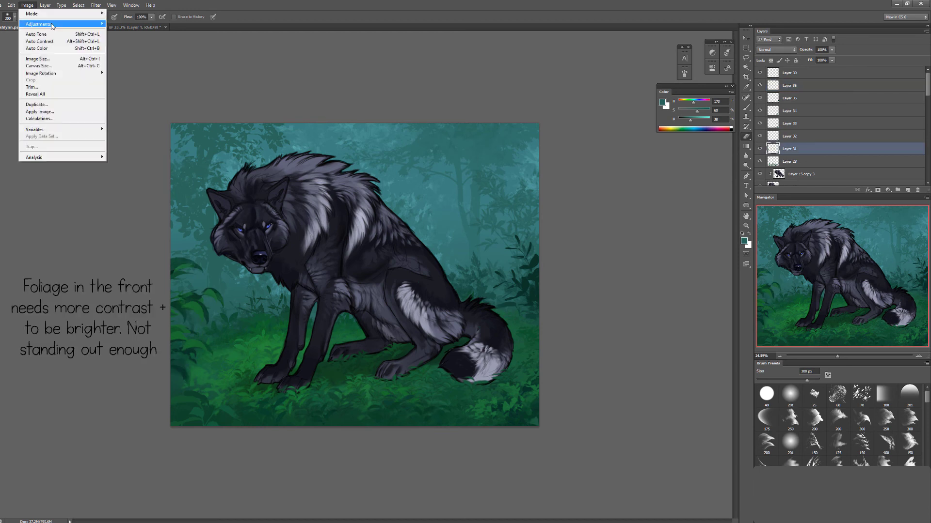
Brighten Layer 31's front foliage with its contrast set to 11, and touch up its leaves with the Blur tool and brush
{"action": "left_click", "coordinate": [140, 23]}
{"action": "left_click_drag", "start_coordinate": [596, 101], "coordinate": [614, 106]}
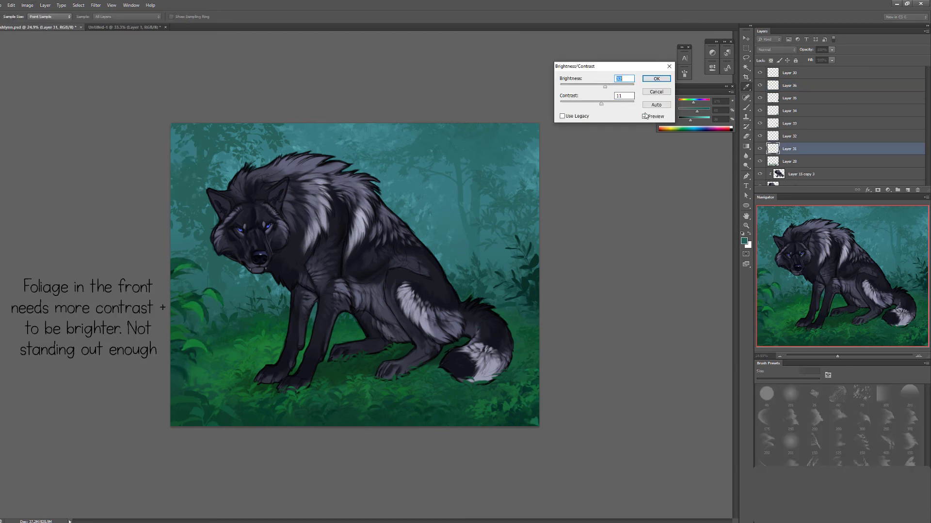
{"action": "key", "text": "Return"}
{"action": "key", "text": "r"}
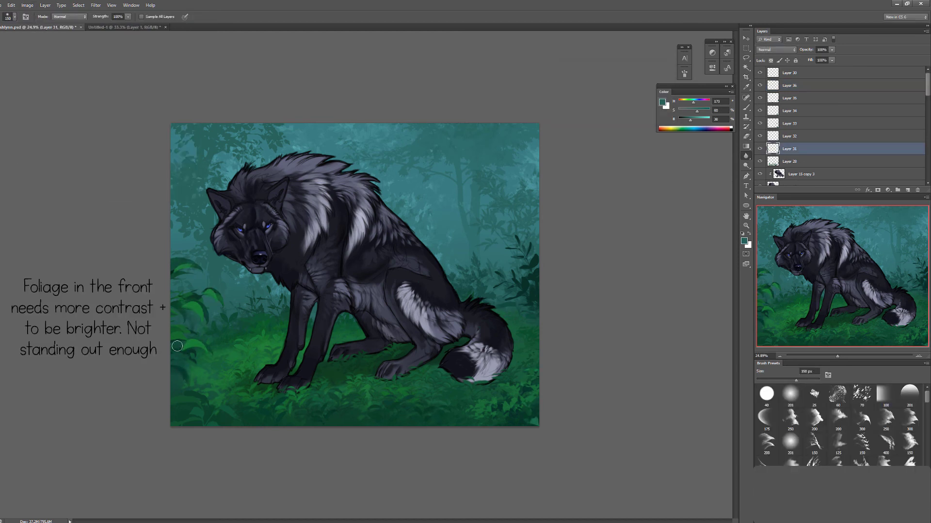
{"action": "key", "text": "e"}
{"action": "key", "text": "b"}
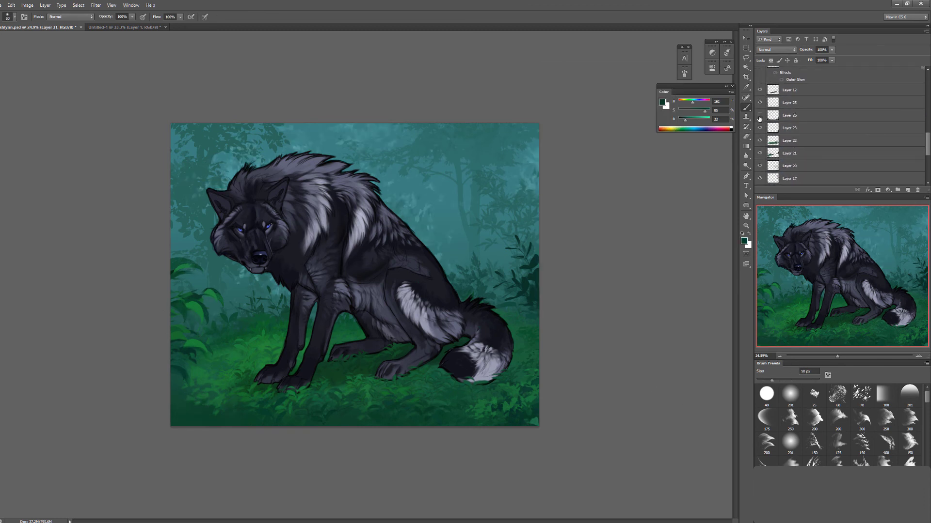
Add Layer 39 above Layer 23 and stamp dark green leaf rings along the bottom edge at 1100 px
{"action": "right_click", "coordinate": [606, 194], "text": "alt+shift"}
{"action": "key", "text": "bracketright"}
{"action": "key", "text": "bracketright"}
{"action": "key", "text": "bracketright"}
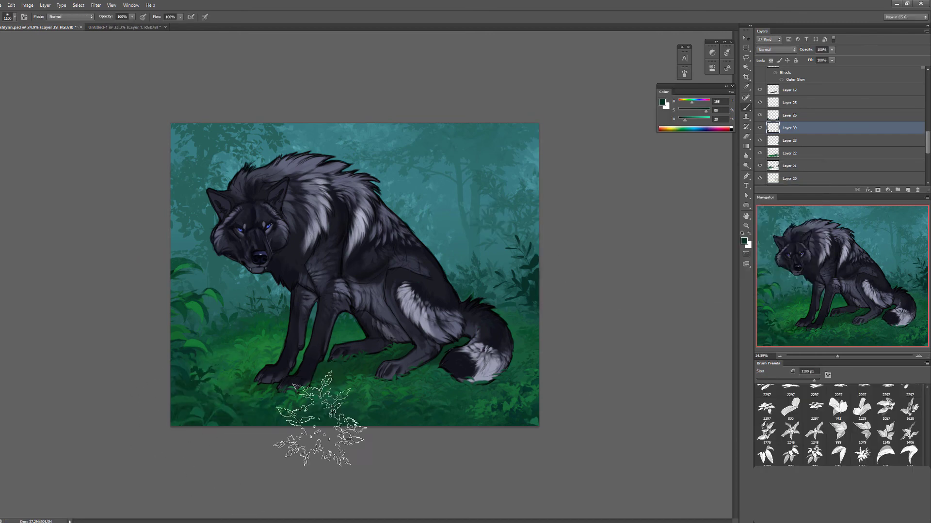
{"action": "key", "text": "ctrl+alt+f"}
{"action": "key", "text": "Escape"}
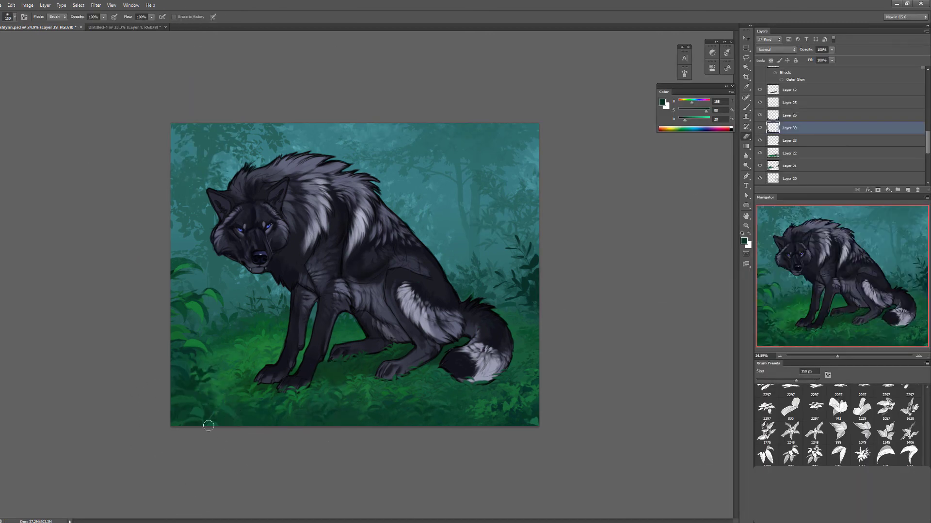
Add Layer 40 above Layer 25 and stamp dark green leaf rings near the bottom edge at 1100 px
{"action": "key", "text": "b"}
{"action": "key", "text": "alt+bracketright"}
{"action": "key", "text": "alt+bracketright"}
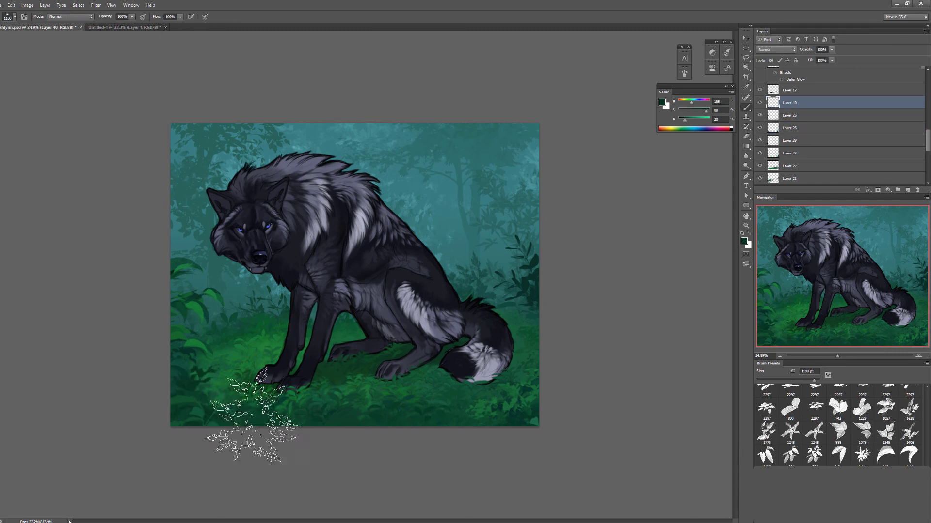
Add Layer 41 at the top of the layer stack and stamp very dark green leaf rings along the bottom edge at 1700 px
{"action": "key", "text": "ctrl+shift+alt+n"}
{"action": "key", "text": "F5"}
{"action": "key", "text": "F5"}
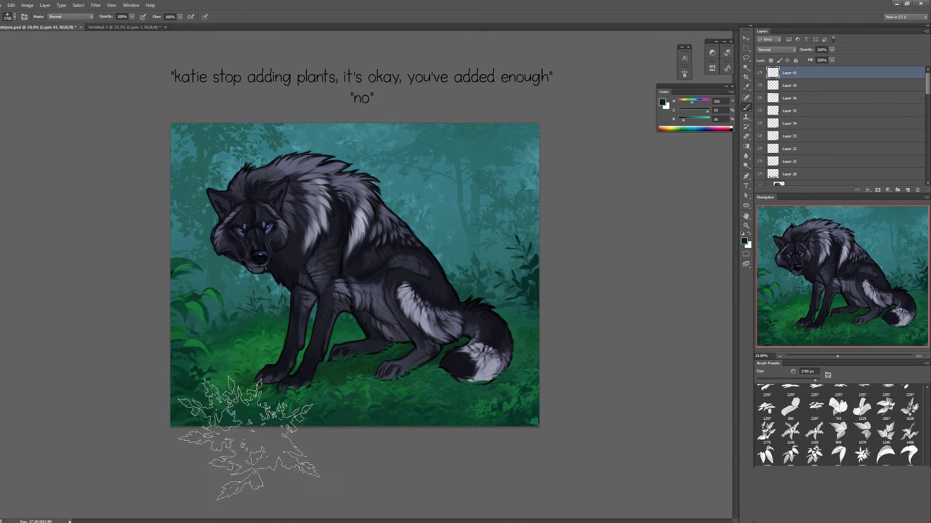
{"action": "key", "text": "ctrl+f"}
{"action": "key", "text": "Escape"}
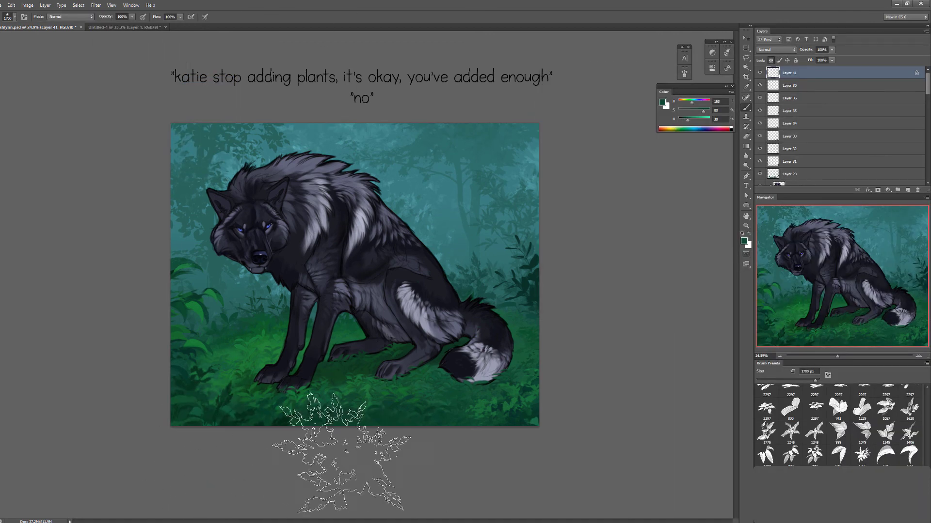
Shade Layer 41's bottom leaves in sampled greens with its transparent pixels locked, reducing the tip
{"action": "left_click", "coordinate": [228, 395], "text": "alt"}
{"action": "key", "text": "bracketleft"}
{"action": "key", "text": "bracketleft"}
{"action": "key", "text": "bracketleft"}
{"action": "key", "text": "bracketleft"}
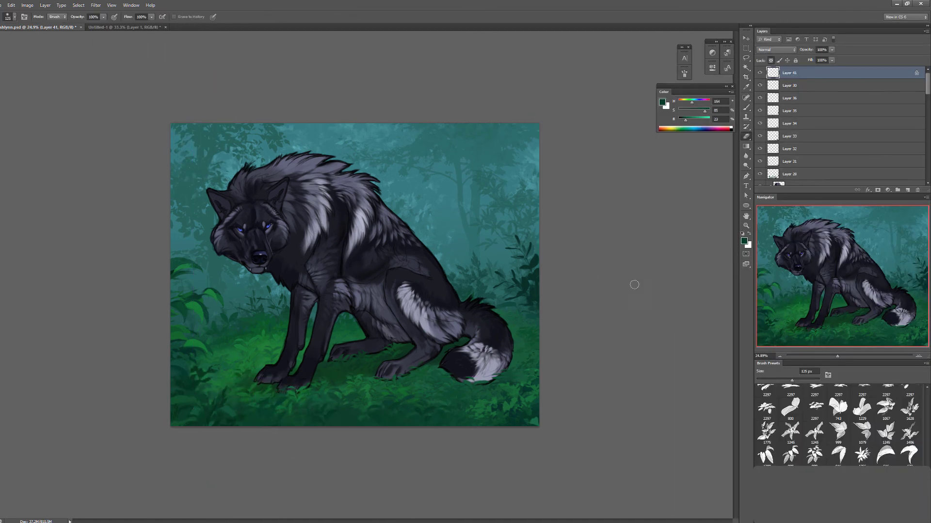
Add Layer 42 above Layer 41, stamp brighter green leaf rings along the bottom at 1300 px, and trim them with a 400 px eraser
{"action": "left_click", "coordinate": [908, 190]}
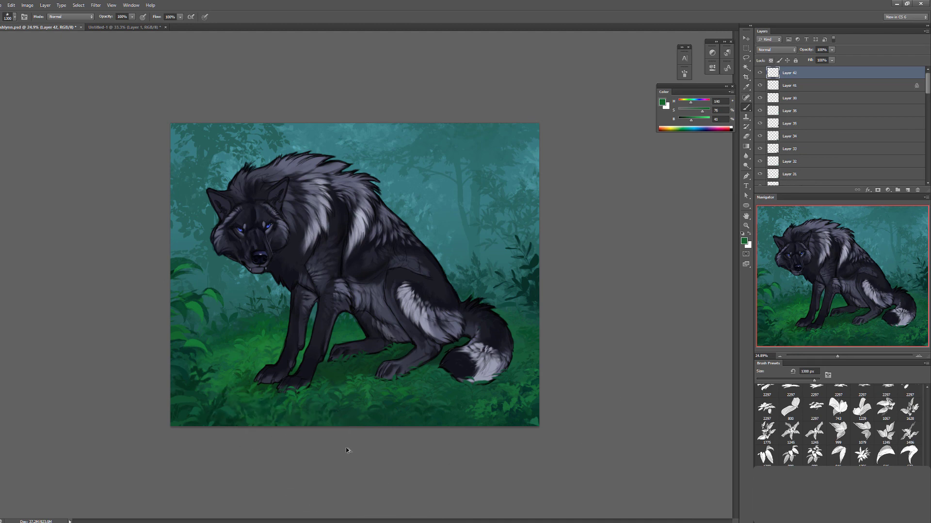
{"action": "key", "text": "e"}
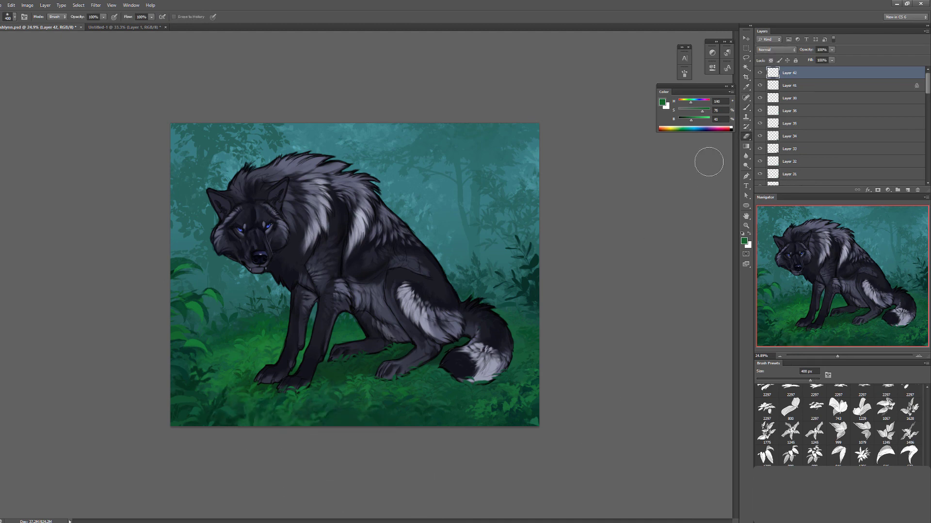
{"action": "key", "text": "b"}
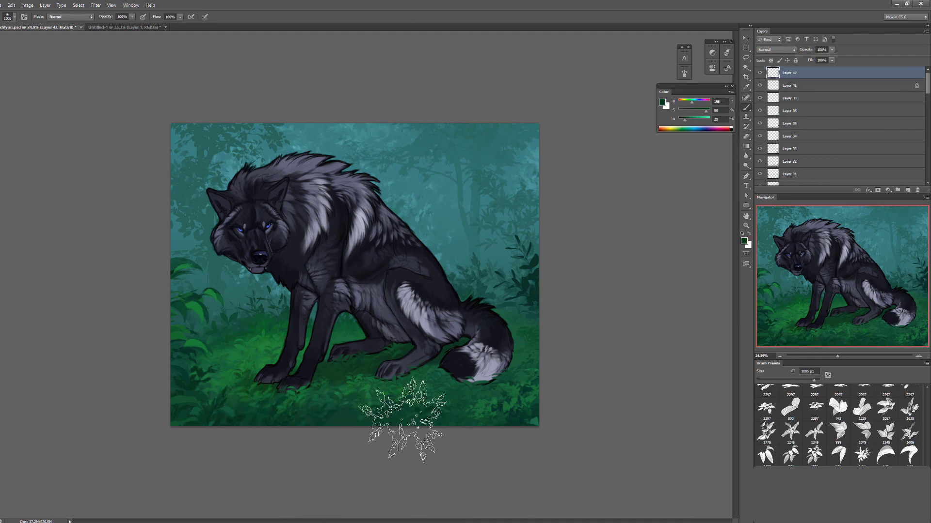
Stamp Layer 42's bottom foliage in sampled dark green with the leaf-ring tip enlarged to 1300 px
{"action": "left_click", "coordinate": [437, 390], "text": "alt"}
{"action": "key", "text": "bracketright"}
{"action": "key", "text": "F5"}
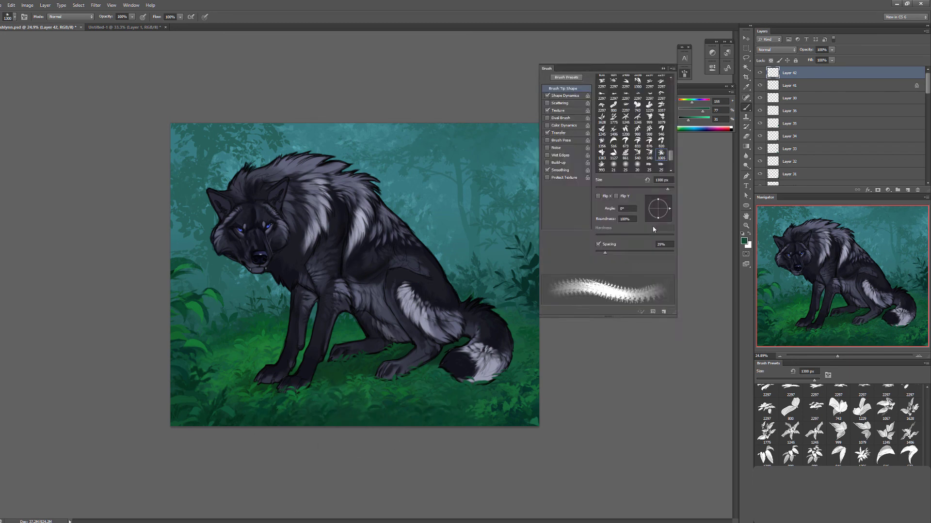
{"action": "key", "text": "F5"}
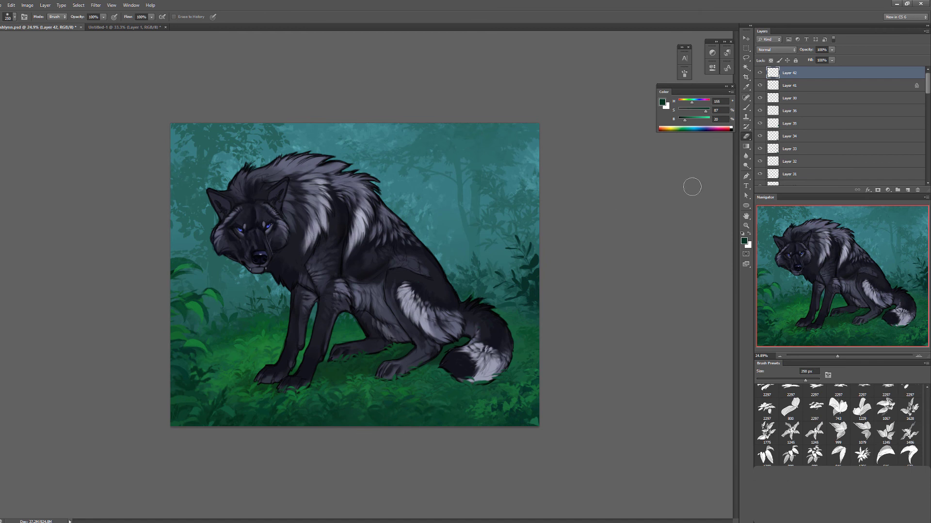
Lock Layer 42's transparent pixels and shade its foliage in a sampled dark green with the leaf tip at 500 px
{"action": "key", "text": "b"}
{"action": "key", "text": "F5"}
{"action": "key", "text": "F5"}
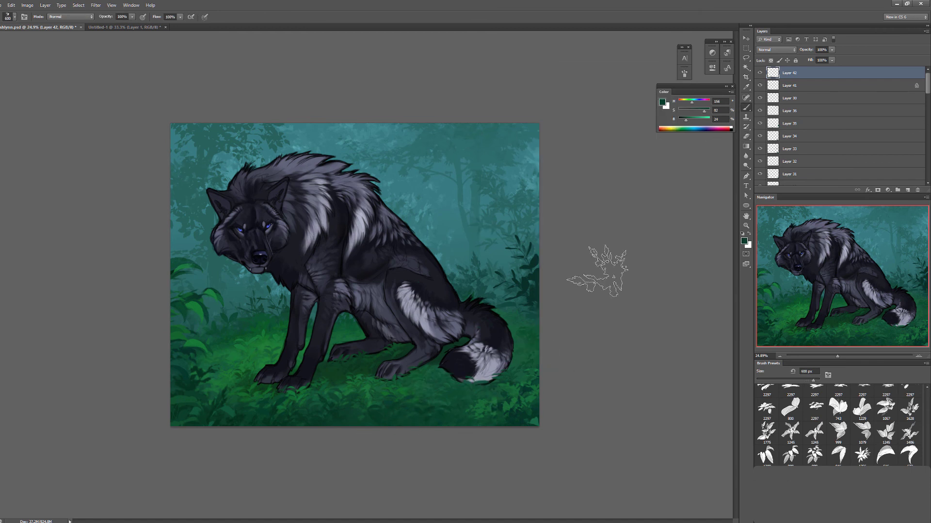
{"action": "key", "text": "e"}
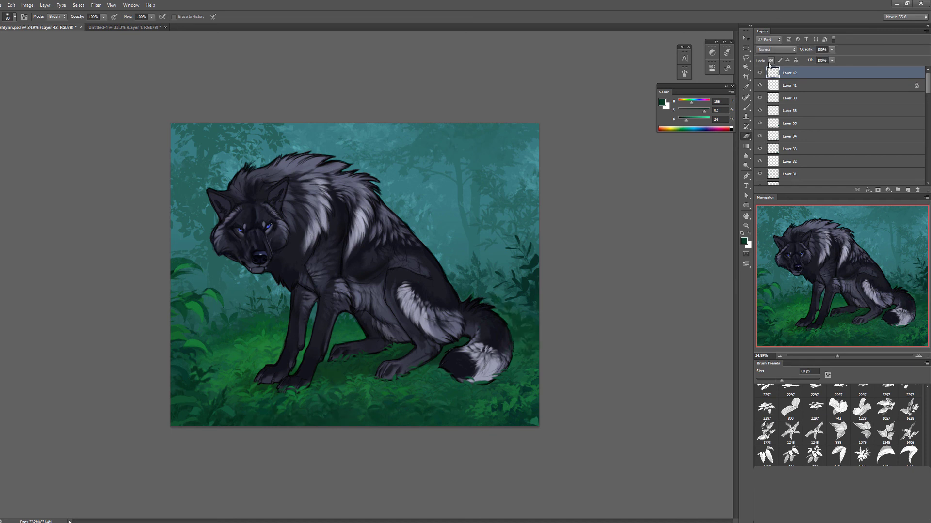
{"action": "key", "text": "b"}
{"action": "left_click", "coordinate": [519, 254], "text": "alt"}
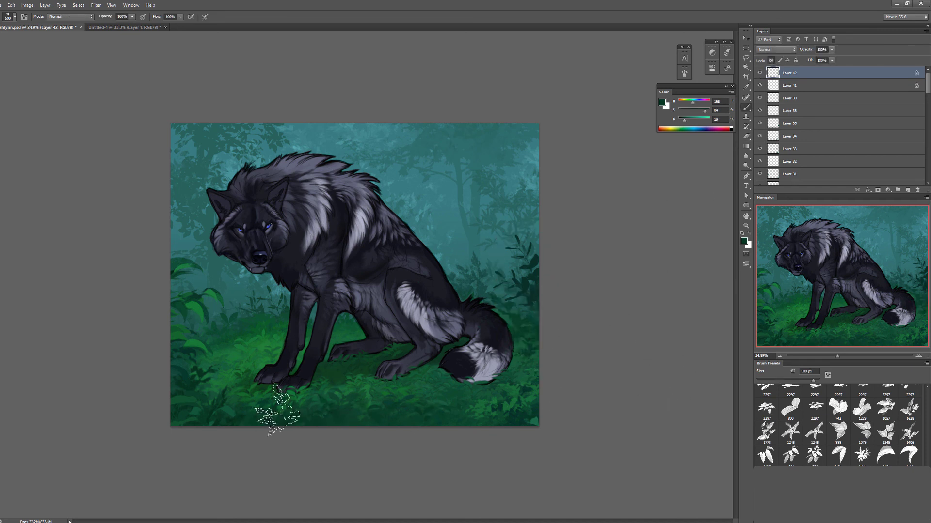
{"action": "key", "text": "e"}
{"action": "key", "text": "b"}
Add Layer 43 and darken the foliage along the bottom edge in sampled dark greens with a round brush starting at 400 px
{"action": "key", "text": "ctrl+shift+alt+n"}
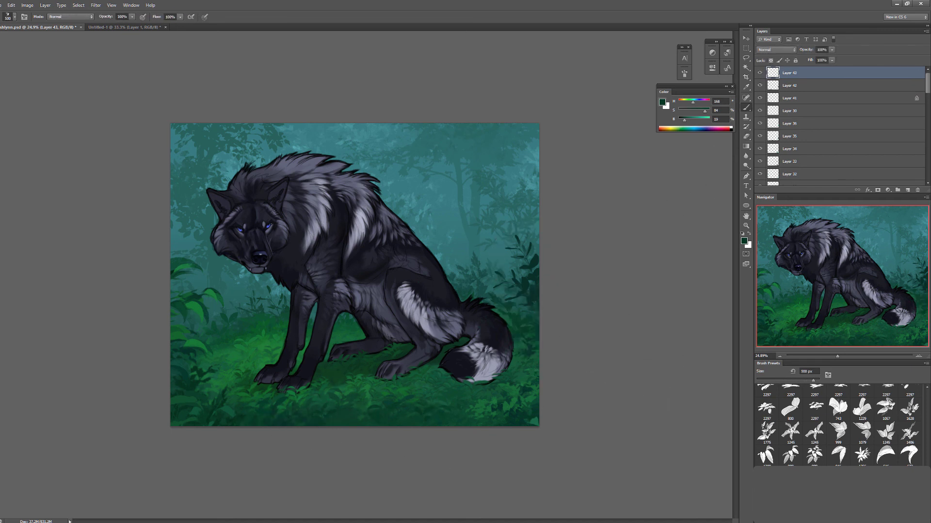
{"action": "left_click", "coordinate": [369, 416], "text": "alt"}
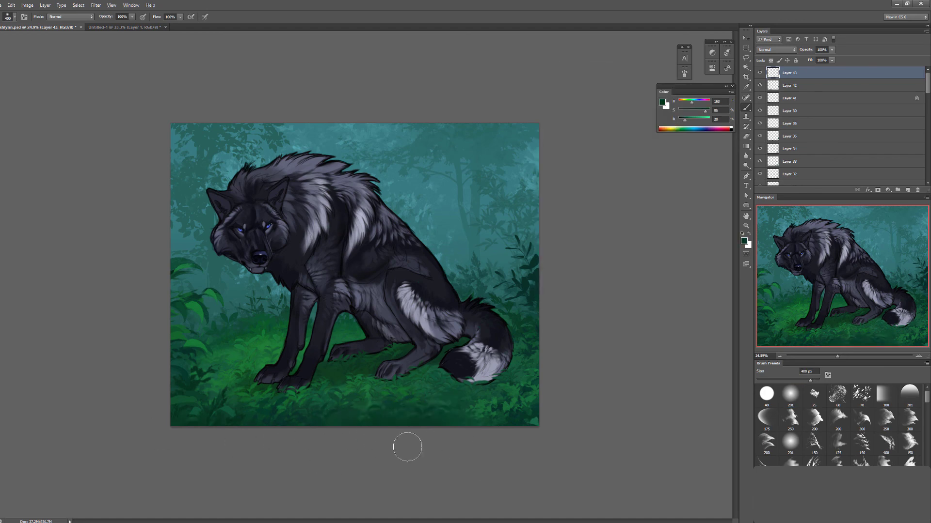
{"action": "key", "text": "bracketleft"}
{"action": "key", "text": "bracketleft"}
{"action": "key", "text": "bracketleft"}
{"action": "key", "text": "bracketleft"}
{"action": "key", "text": "bracketleft"}
{"action": "key", "text": "bracketleft"}
{"action": "key", "text": "bracketleft"}
{"action": "left_click", "coordinate": [422, 422], "text": "alt"}
{"action": "key", "text": "F5"}
{"action": "key", "text": "F5"}
Add Layer 44 and paint teal rim light along the wolf's lower chest and belly with a small brush at 30% flow
{"action": "scroll", "coordinate": [318, 275], "scroll_direction": "up", "scroll_amount": 3}
{"action": "key", "text": "ctrl+shift+alt+n"}
{"action": "key", "text": "bracketleft"}
{"action": "key", "text": "bracketleft"}
{"action": "key", "text": "bracketleft"}
{"action": "key", "text": "bracketleft"}
{"action": "key", "text": "bracketleft"}
{"action": "key", "text": "bracketleft"}
{"action": "key", "text": "bracketleft"}
{"action": "key", "text": "bracketleft"}
{"action": "key", "text": "shift+3"}
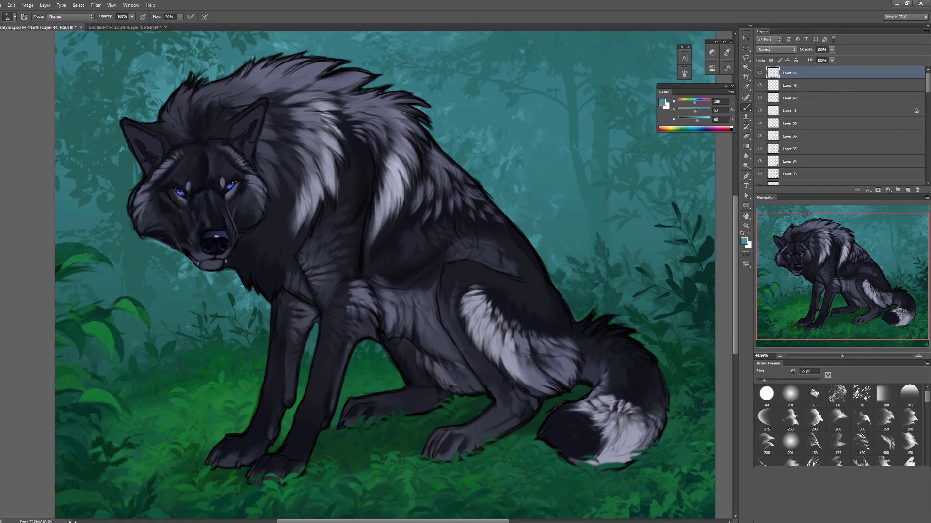
{"action": "key", "text": "bracketright"}
{"action": "left_click_drag", "start_coordinate": [388, 334], "coordinate": [443, 363]}
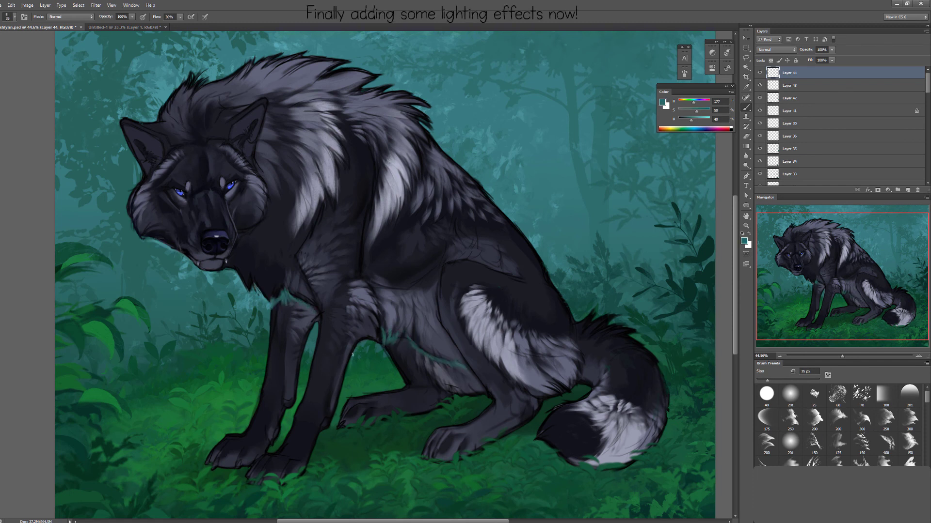
Extend Layer 44's teal rim light along the wolf's legs, jaw and ears with a finer brush, cleaning edges with the eraser
{"action": "key", "text": "e"}
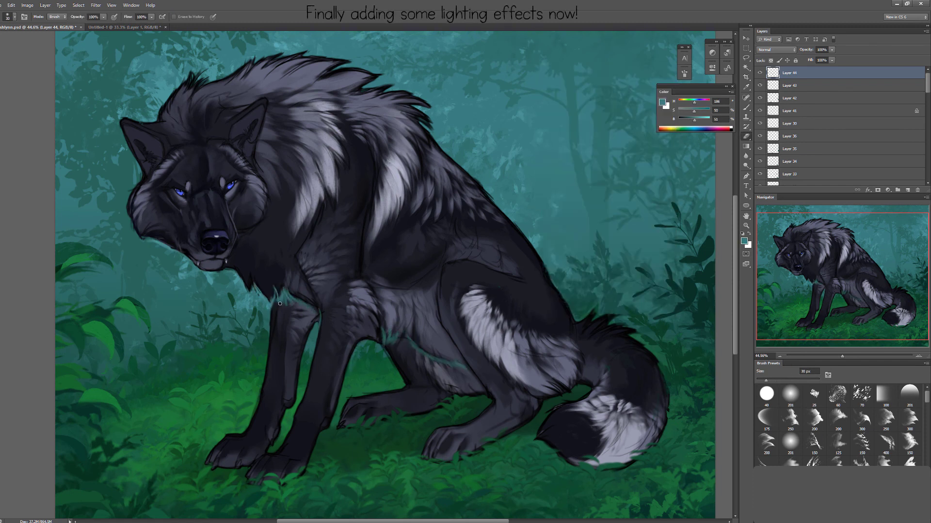
{"action": "key", "text": "b"}
{"action": "key", "text": "bracketleft"}
{"action": "key", "text": "bracketleft"}
{"action": "key", "text": "bracketleft"}
{"action": "key", "text": "bracketleft"}
{"action": "key", "text": "bracketleft"}
{"action": "key", "text": "bracketleft"}
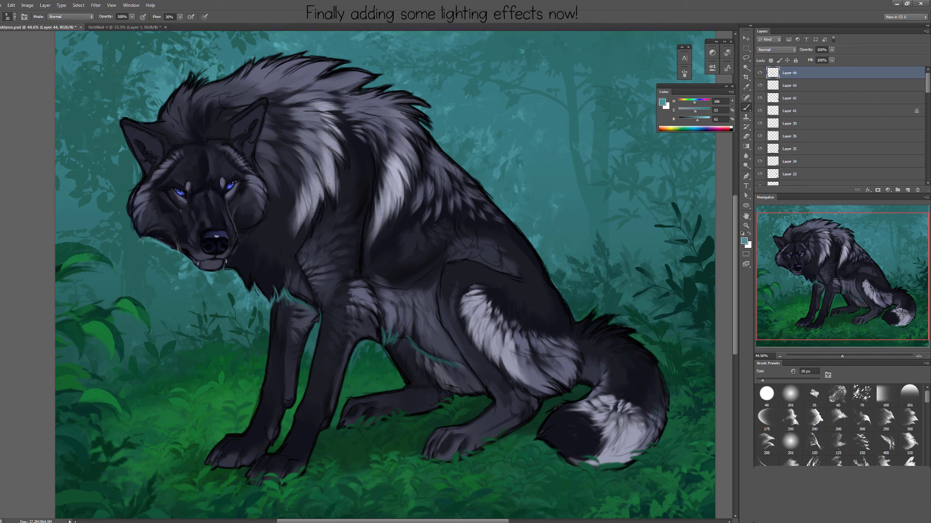
{"action": "left_click_drag", "start_coordinate": [134, 160], "coordinate": [123, 132]}
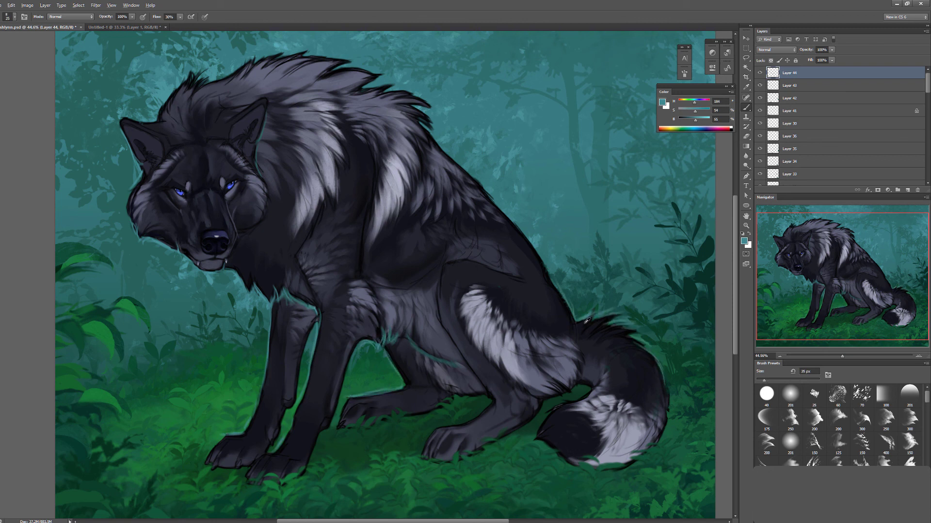
Soften the rim light with a 50 px eraser, paint darker teal underlighting beneath the neck and shoulder on Layer 44, and save
{"action": "key", "text": "e"}
{"action": "scroll", "coordinate": [383, 302], "scroll_direction": "down", "scroll_amount": 2}
{"action": "key", "text": "bracketright"}
{"action": "key", "text": "bracketright"}
{"action": "key", "text": "bracketright"}
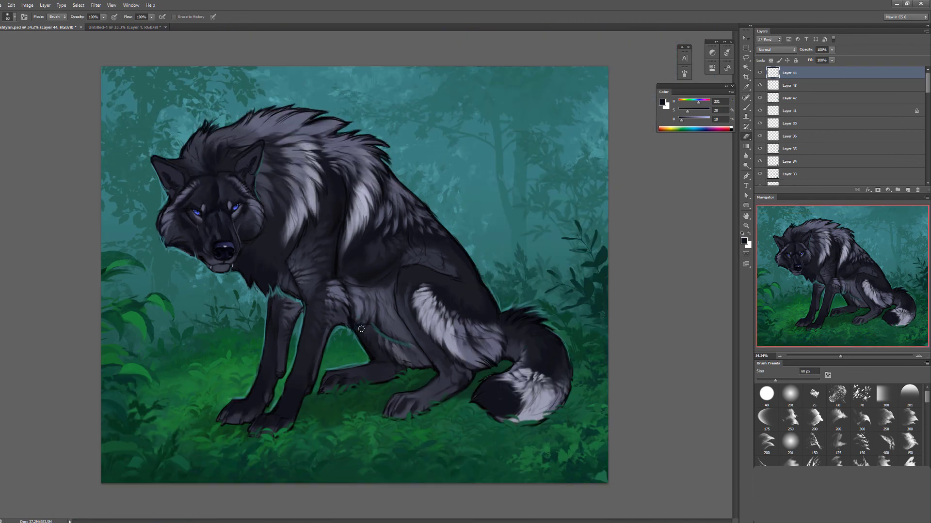
{"action": "key", "text": "b"}
{"action": "left_click", "coordinate": [286, 257], "text": "alt"}
{"action": "left_click", "coordinate": [289, 260], "text": "alt"}
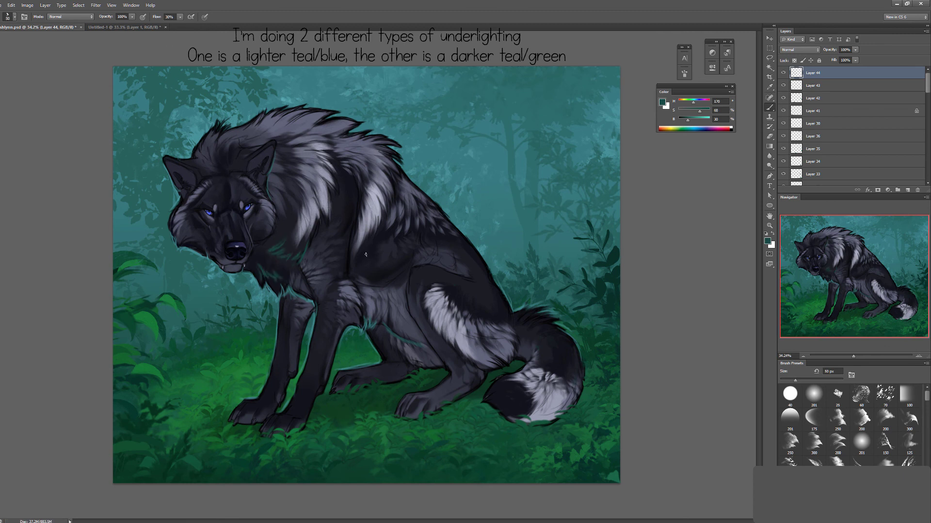
{"action": "key", "text": "bracketleft"}
{"action": "key", "text": "bracketleft"}
{"action": "key", "text": "b"}
{"action": "key", "text": "ctrl+s"}
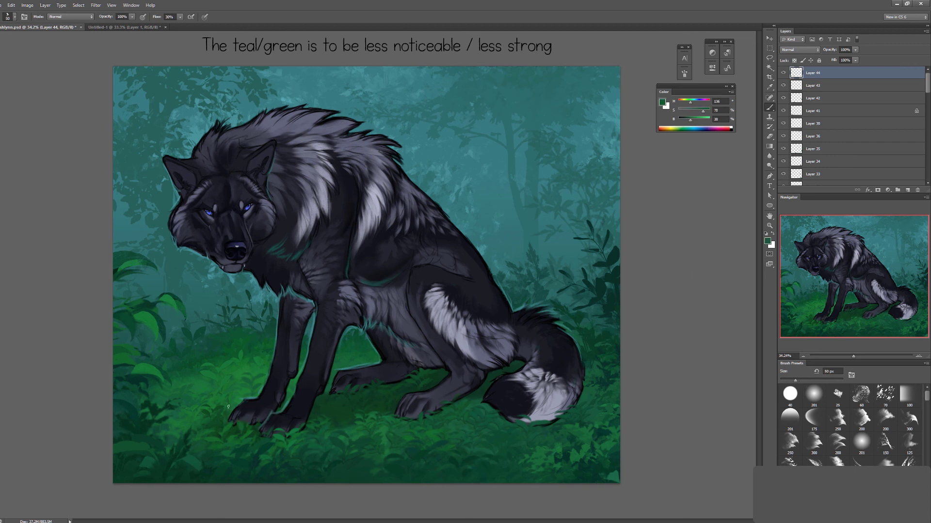
Paint subtle underlighting around the front paws in a sampled grass green with a 35 px brush
{"action": "key", "text": "bracketleft"}
{"action": "key", "text": "bracketleft"}
{"action": "left_click", "coordinate": [251, 443], "text": "alt"}
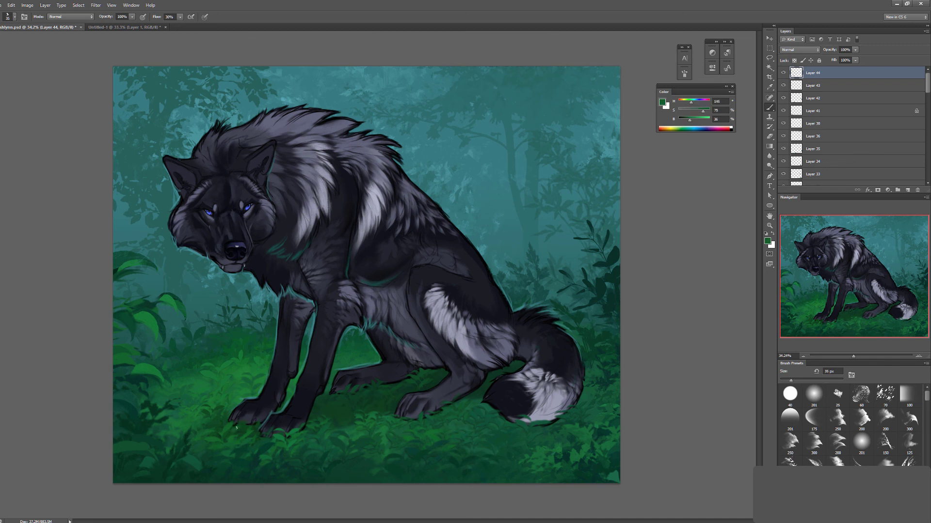
Paint lighter teal rim light along the edges of the wolf's cheek and jaw in a color sampled from the misty background
{"action": "left_click", "coordinate": [194, 252], "text": "alt"}
{"action": "scroll", "coordinate": [216, 249], "scroll_direction": "up", "scroll_amount": 3}
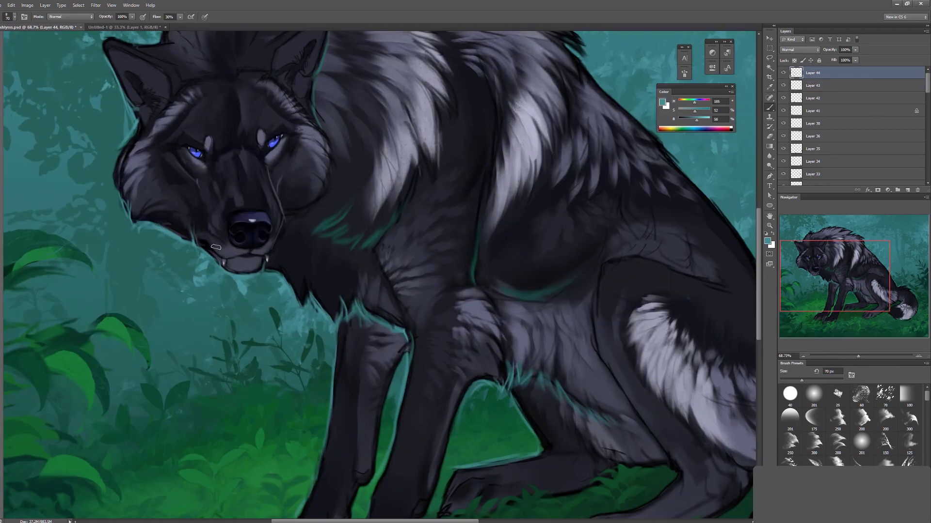
{"action": "key", "text": "bracketleft"}
{"action": "scroll", "coordinate": [225, 256], "scroll_direction": "up", "scroll_amount": 1}
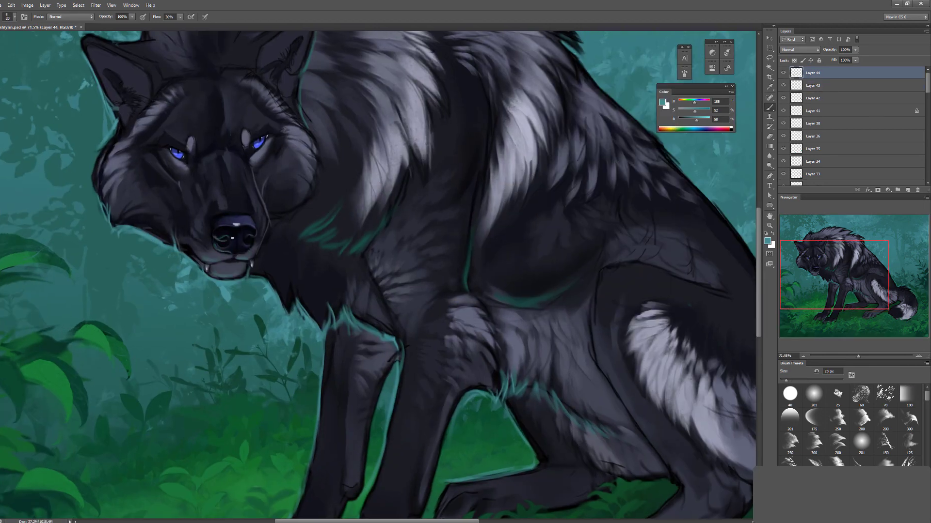
{"action": "left_click", "coordinate": [769, 136]}
{"action": "left_click", "coordinate": [769, 107]}
Brush a darker sampled teal glow onto the underside of the wolf's cheek and soften it with a 40 px eraser
{"action": "left_click", "coordinate": [174, 224], "text": "alt"}
{"action": "key", "text": "e"}
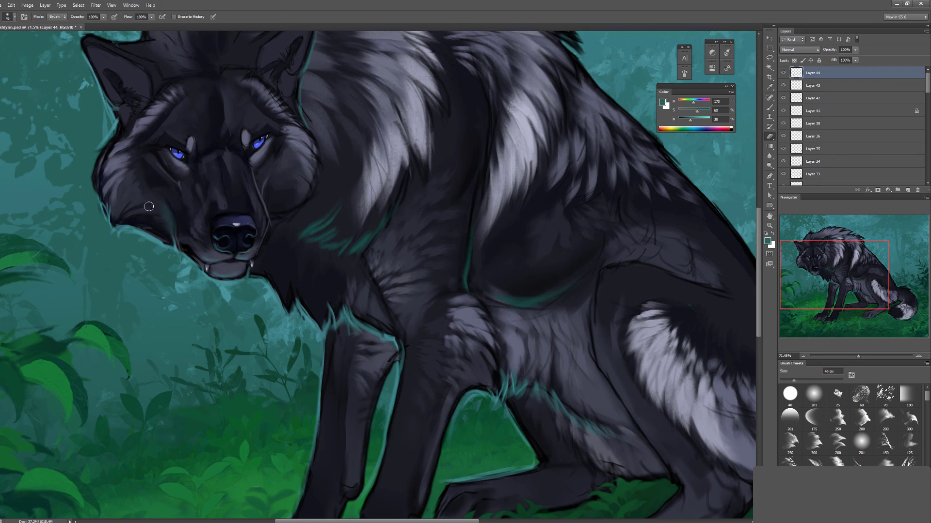
{"action": "key", "text": "b"}
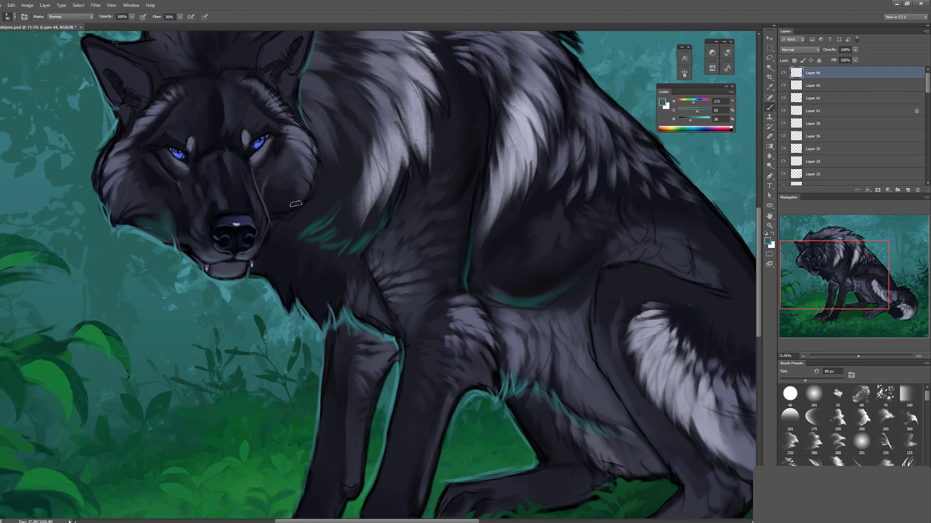
{"action": "key", "text": "e"}
{"action": "key", "text": "b"}
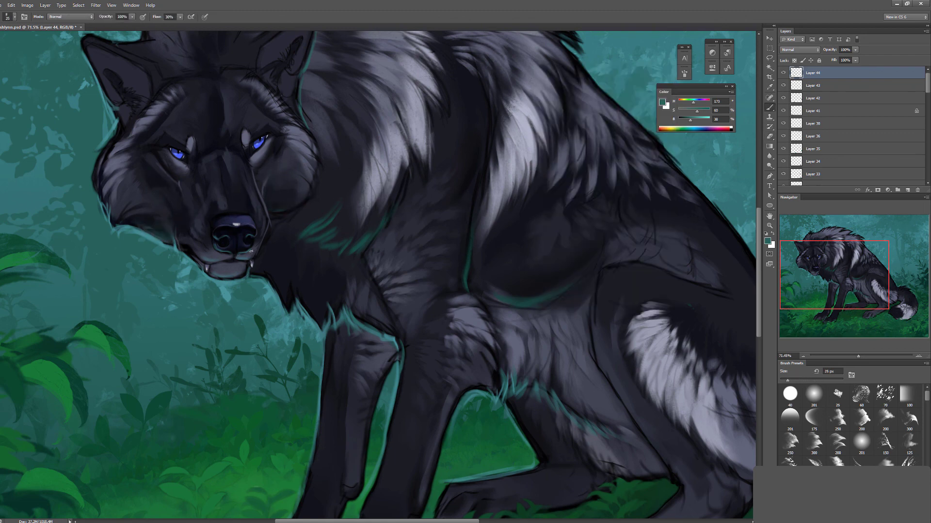
Touch up Layer 44's teal rim light along the wolf's back and rump with small brush and eraser tips
{"action": "scroll", "coordinate": [277, 182], "scroll_direction": "down", "scroll_amount": 1}
{"action": "key", "text": "e"}
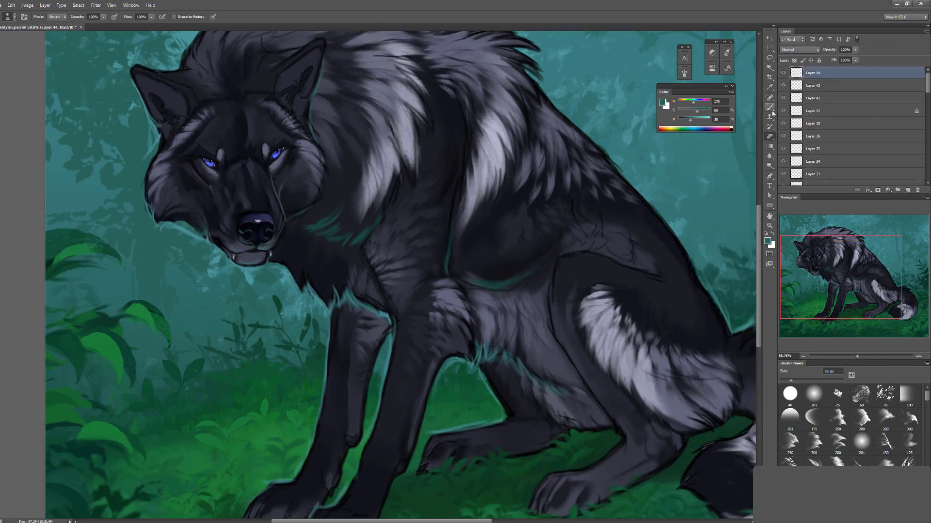
{"action": "key", "text": "b"}
{"action": "left_click", "coordinate": [812, 85]}
{"action": "left_click_drag", "start_coordinate": [926, 82], "coordinate": [924, 100]}
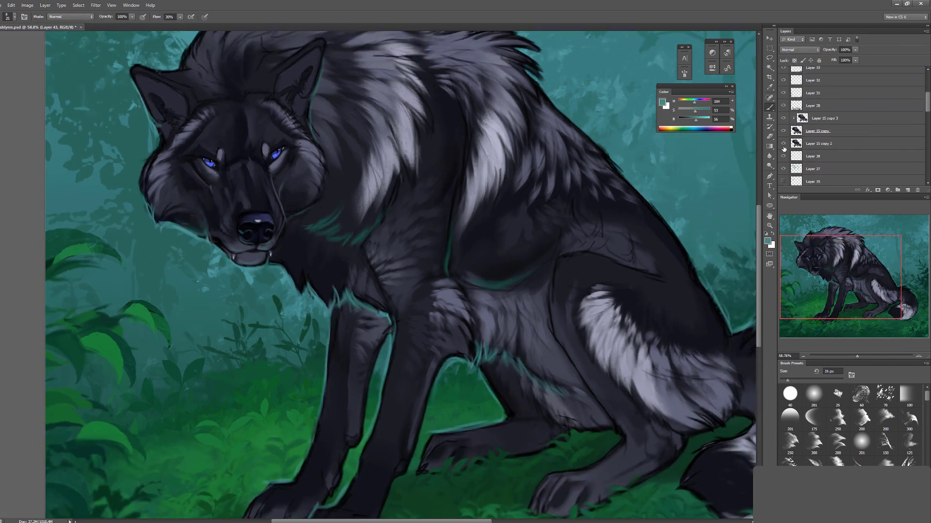
{"action": "key", "text": "ctrl+shift+alt+n"}
{"action": "key", "text": "bracketleft"}
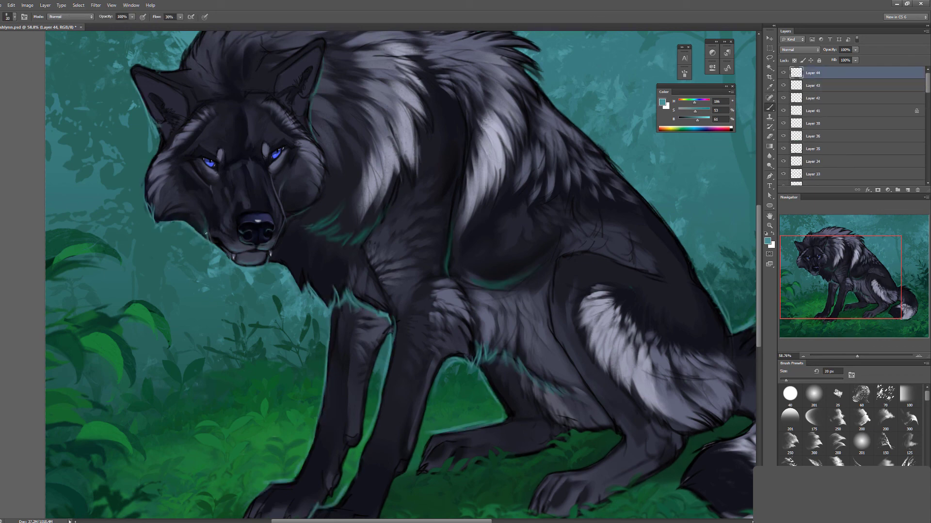
{"action": "key", "text": "e"}
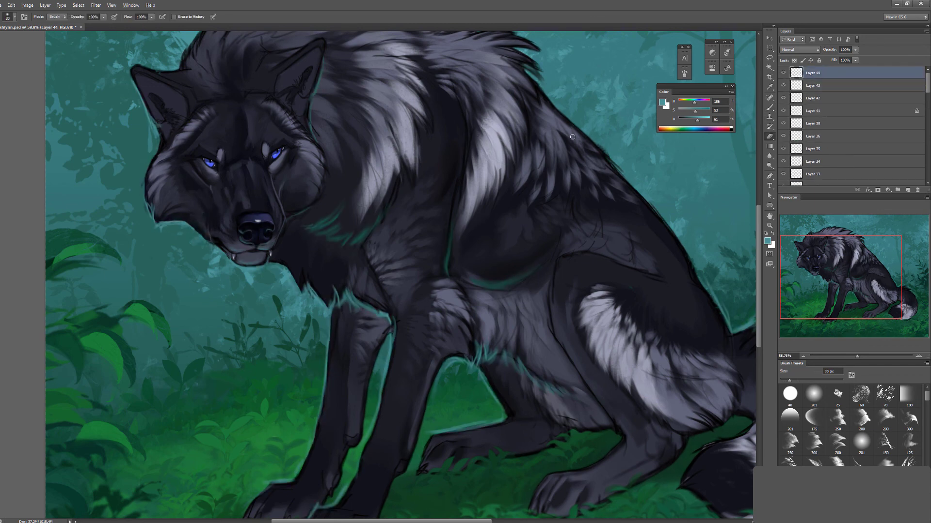
{"action": "scroll", "coordinate": [525, 264], "scroll_direction": "down", "scroll_amount": 3, "text": "alt"}
{"action": "key", "text": "b"}
{"action": "key", "text": "bracketleft"}
{"action": "scroll", "coordinate": [688, 287], "scroll_direction": "down", "scroll_amount": 2, "text": "alt"}
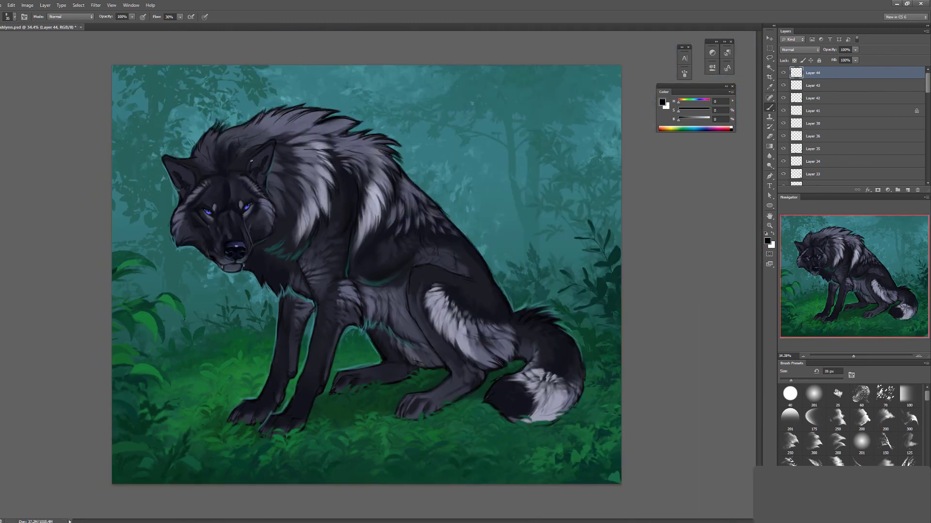
Paint the brightest teal lighting from above along the wolf's mane, back and tail on a new Layer 45
{"action": "left_click", "coordinate": [395, 165], "text": "alt"}
{"action": "key", "text": "bracketleft"}
{"action": "left_click_drag", "start_coordinate": [372, 130], "coordinate": [402, 154]}
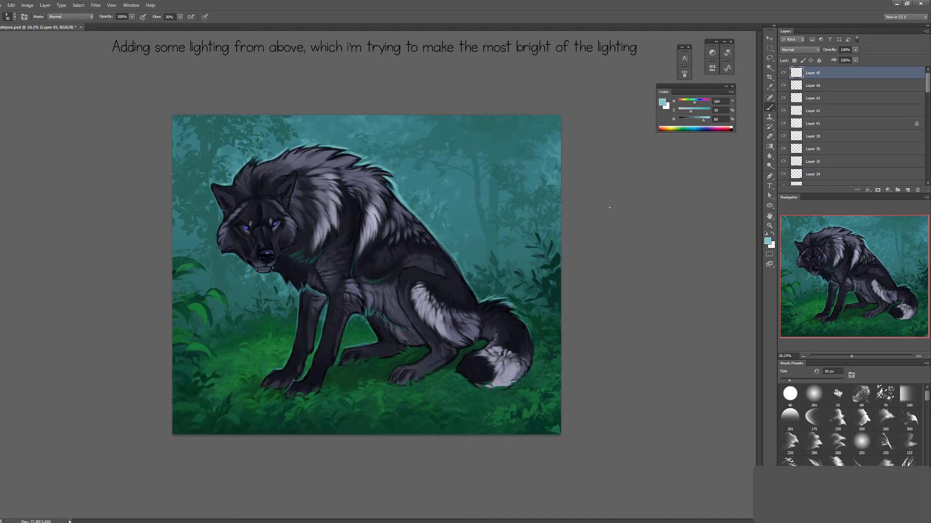
Add fine strands around the wolf's muzzle on Layer 45 with a 6 px brush
{"action": "scroll", "coordinate": [366, 274], "scroll_direction": "down", "scroll_amount": 2}
{"action": "scroll", "coordinate": [367, 274], "scroll_direction": "up", "scroll_amount": 4}
{"action": "key", "text": "bracketleft"}
{"action": "key", "text": "bracketleft"}
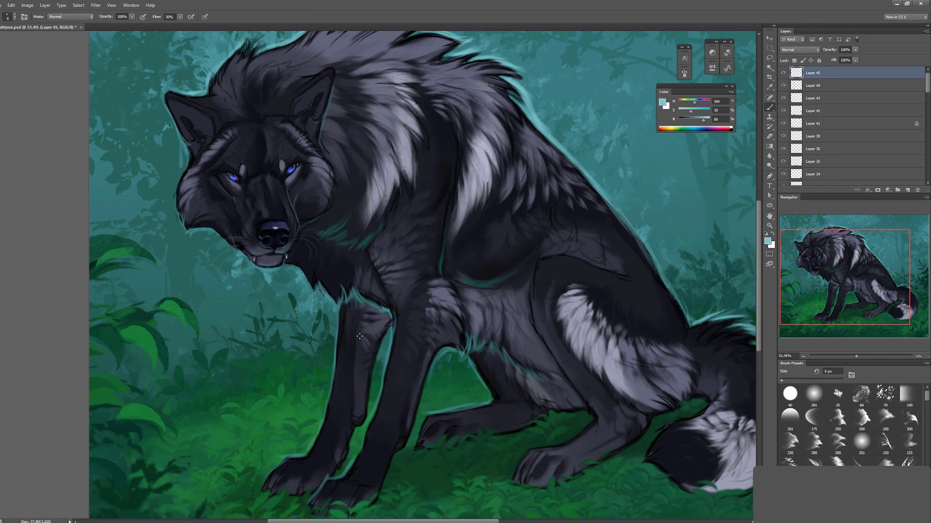
Refine Layer 45's bright top lighting with a 15 px brush and a 35 px eraser
{"action": "scroll", "coordinate": [359, 335], "scroll_direction": "down", "scroll_amount": 3}
{"action": "key", "text": "bracketright"}
{"action": "key", "text": "bracketright"}
{"action": "key", "text": "bracketright"}
{"action": "key", "text": "bracketright"}
{"action": "key", "text": "bracketright"}
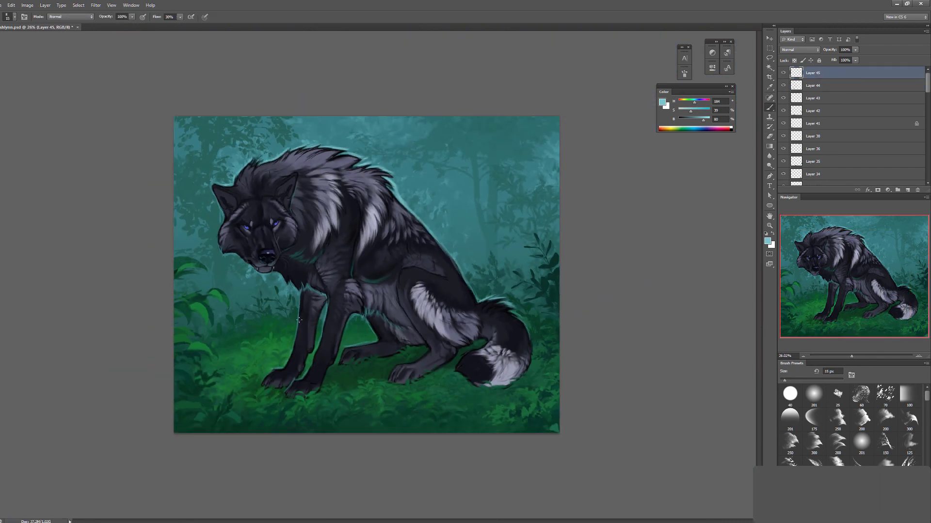
{"action": "key", "text": "e"}
{"action": "left_click", "coordinate": [770, 107]}
{"action": "key", "text": "e"}
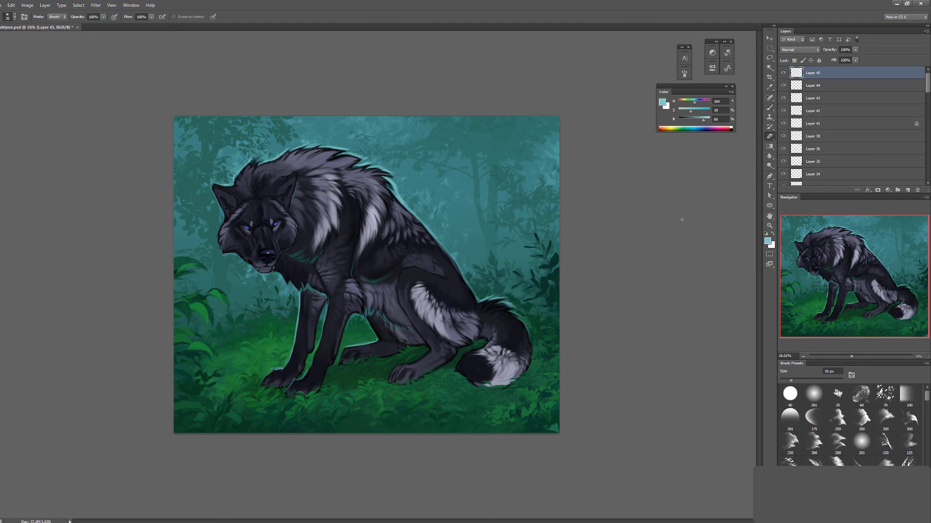
Lower the intensity of Layer 45's top lighting with a Brightness/Contrast adjustment
{"action": "scroll", "coordinate": [660, 212], "scroll_direction": "down", "scroll_amount": 1}
{"action": "key", "text": "alt+i"}
{"action": "key", "text": "a"}
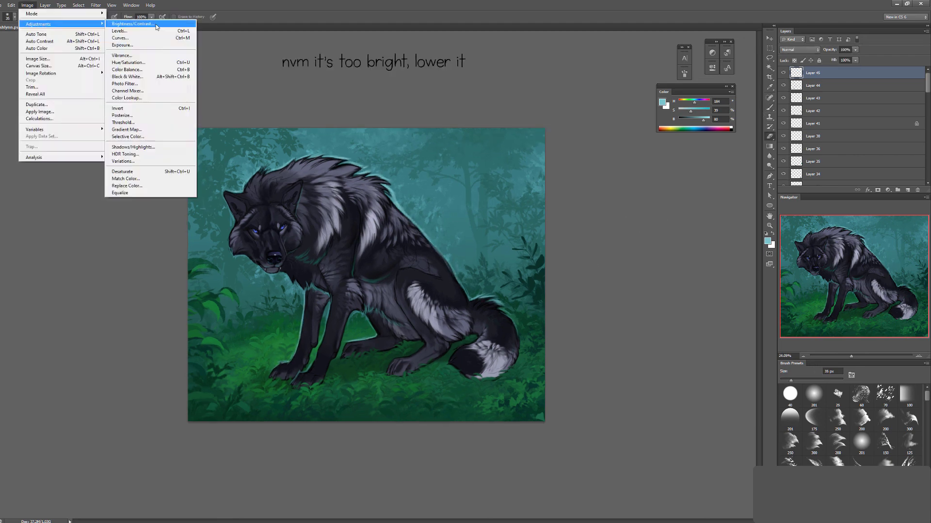
{"action": "key", "text": "Return"}
{"action": "key", "text": "Return"}
Touch up the tail's dark edges in black and the mane in sampled grey on Layer 45 with a 10 to 15 px brush
{"action": "scroll", "coordinate": [228, 261], "scroll_direction": "up", "scroll_amount": 3}
{"action": "scroll", "coordinate": [509, 378], "scroll_direction": "down", "scroll_amount": 1}
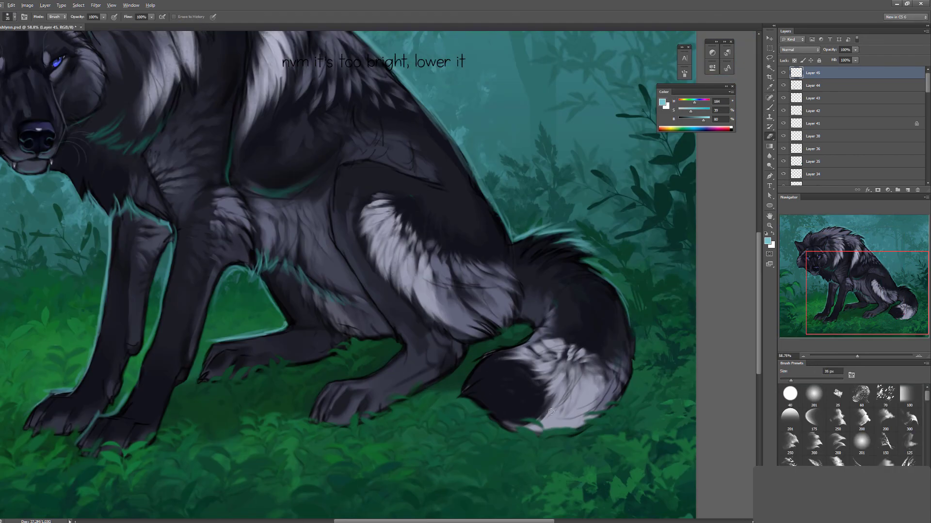
{"action": "key", "text": "b"}
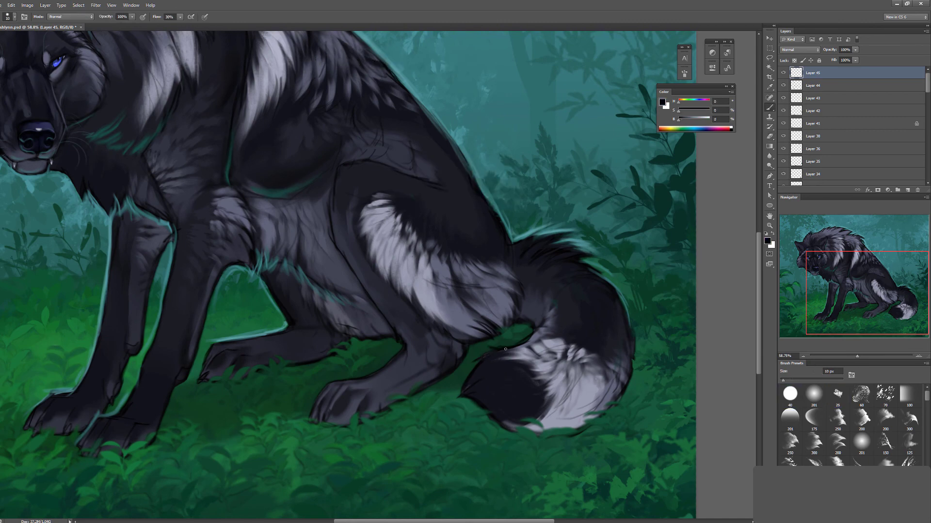
{"action": "scroll", "coordinate": [468, 225], "scroll_direction": "down", "scroll_amount": 2}
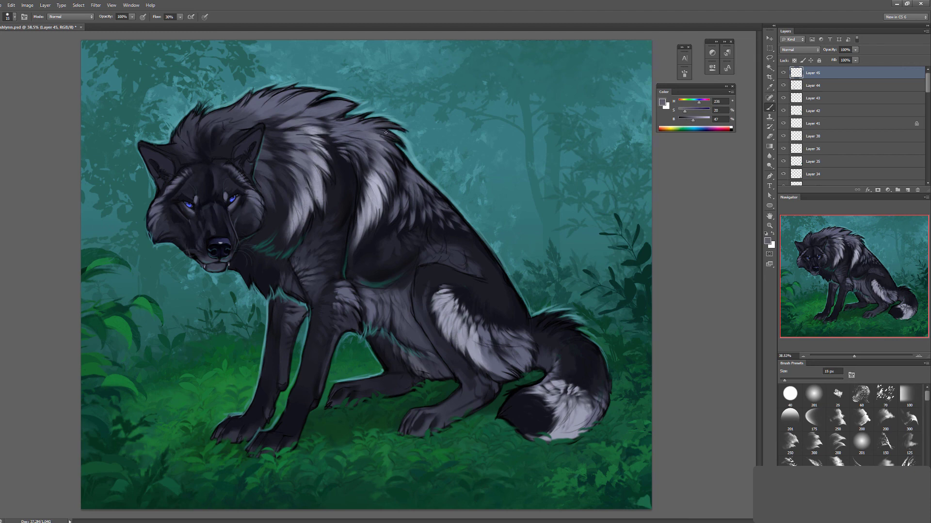
{"action": "key", "text": "bracketright"}
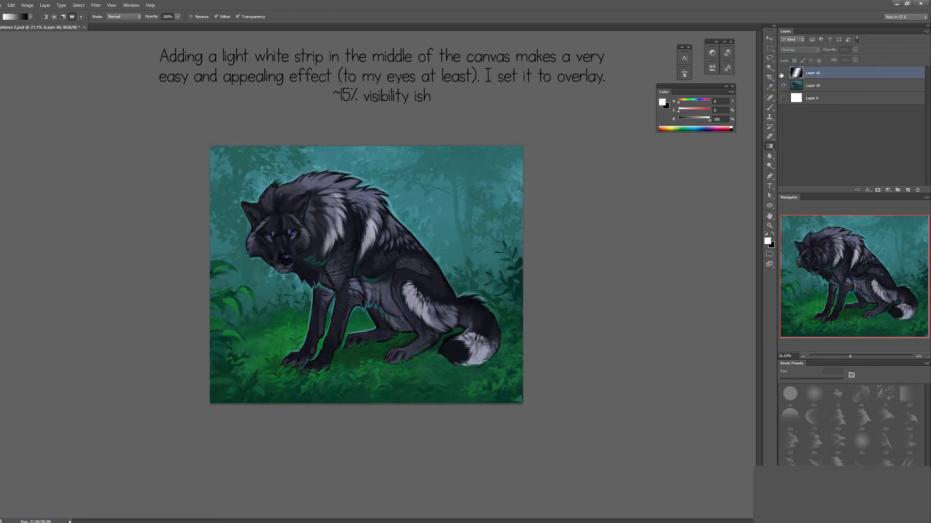
Draw a diagonal white gradient strip through the canvas middle on Overlay-mode Layer 46, and stamp the visible artwork into a copy above it
{"action": "left_click_drag", "start_coordinate": [374, 139], "coordinate": [525, 162]}
{"action": "key", "text": "ctrl+alt+shift+e"}
{"action": "key", "text": "e"}
Adjust Layer 46 copy's brightness and contrast, and fine-tune its midtones with Color Balance
{"action": "left_click", "coordinate": [27, 5]}
{"action": "left_click", "coordinate": [127, 23]}
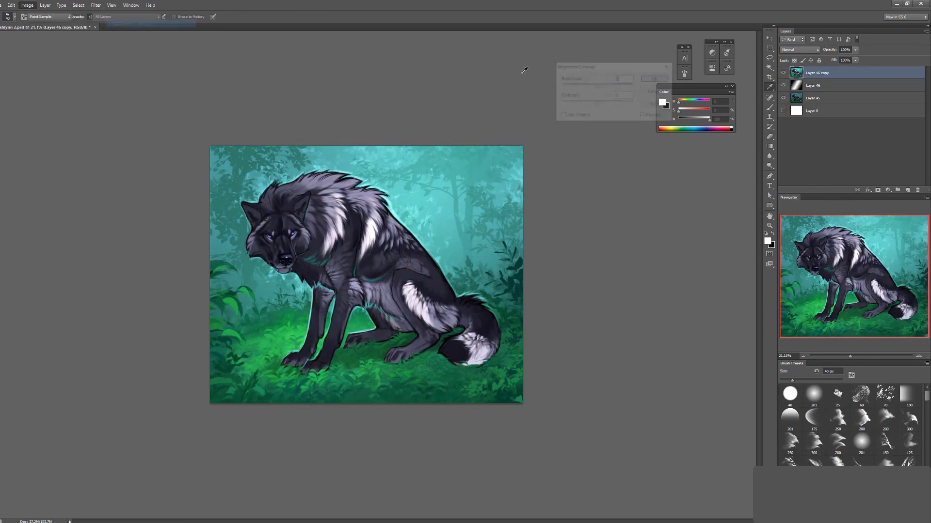
{"action": "left_click_drag", "start_coordinate": [590, 78], "coordinate": [577, 77]}
{"action": "left_click", "coordinate": [658, 72]}
{"action": "left_click", "coordinate": [27, 5]}
{"action": "left_click", "coordinate": [127, 71]}
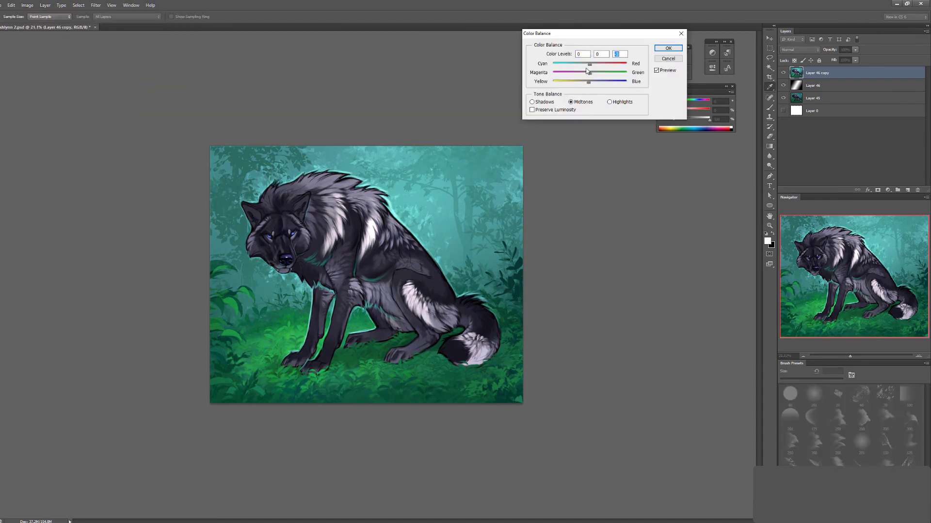
{"action": "key", "text": "Return"}
Lower Layer 46 copy's opacity and compare the artwork with the layer hidden and shown
{"action": "left_click", "coordinate": [783, 72]}
{"action": "left_click", "coordinate": [783, 72]}
{"action": "left_click", "coordinate": [783, 72]}
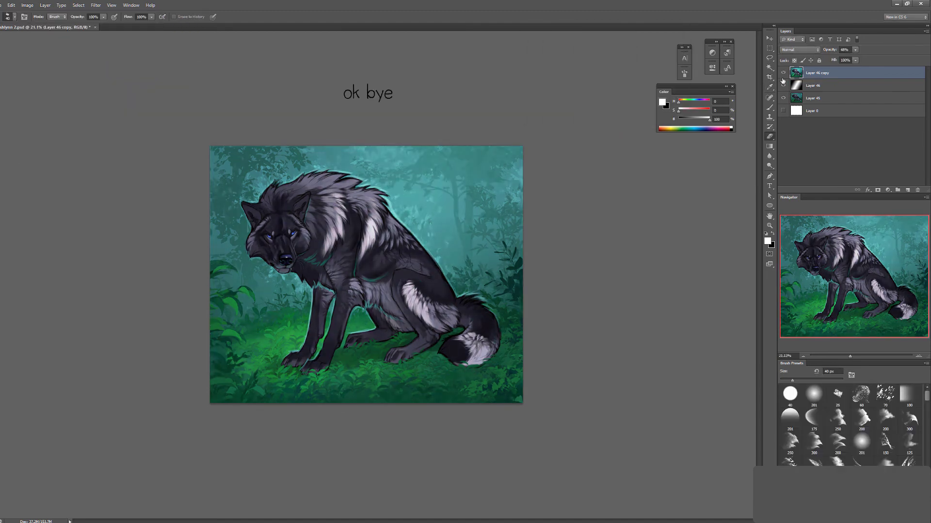
{"action": "left_click", "coordinate": [784, 73]}
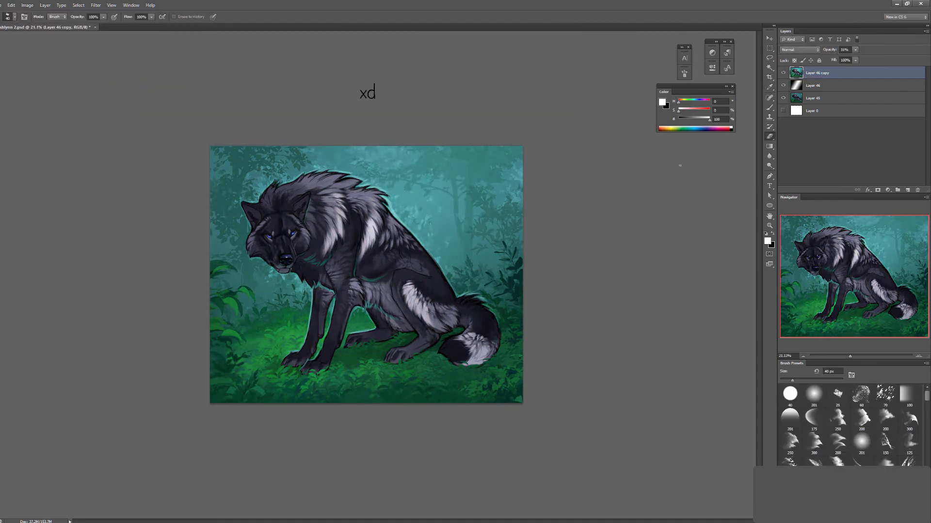